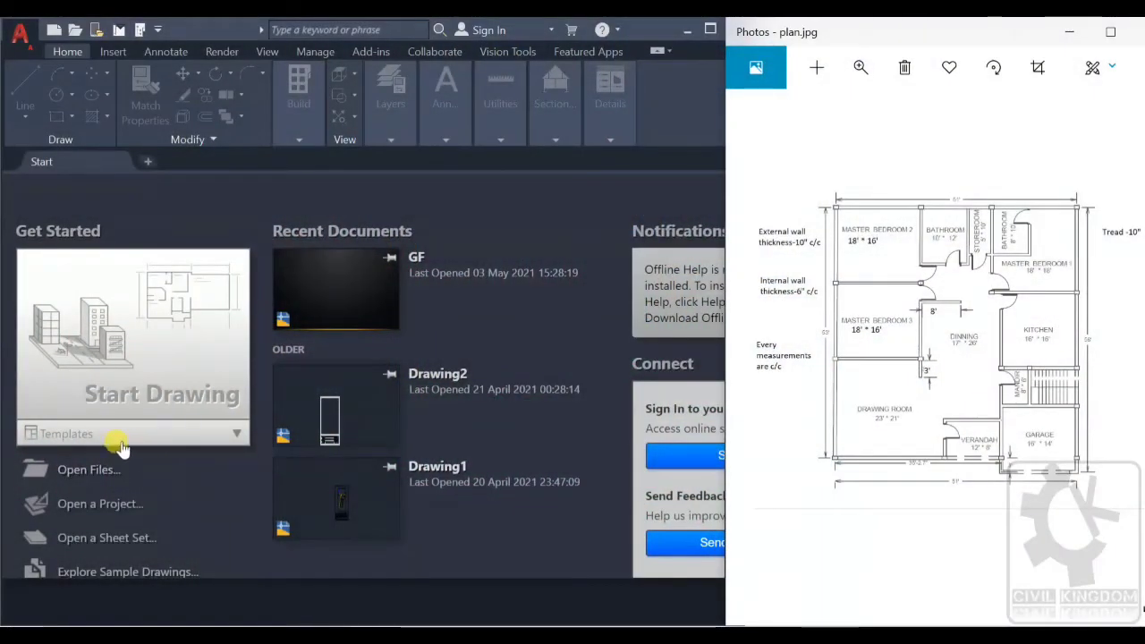
Step: Create a new drawing from the acad.dwt template and close the Properties palette
click(121, 447)
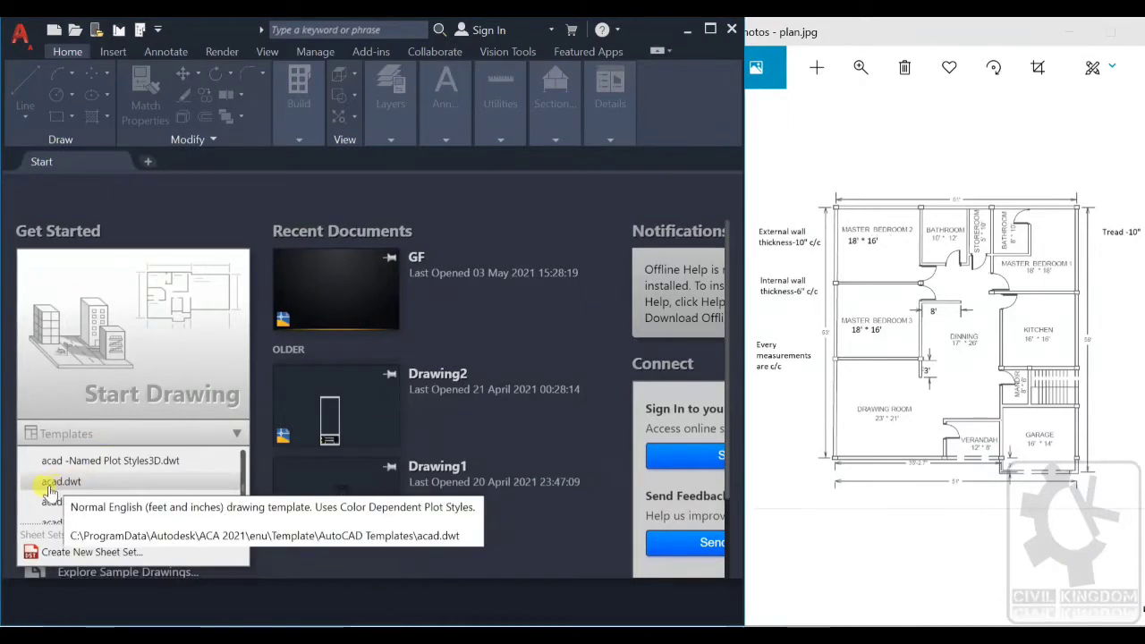
click(56, 483)
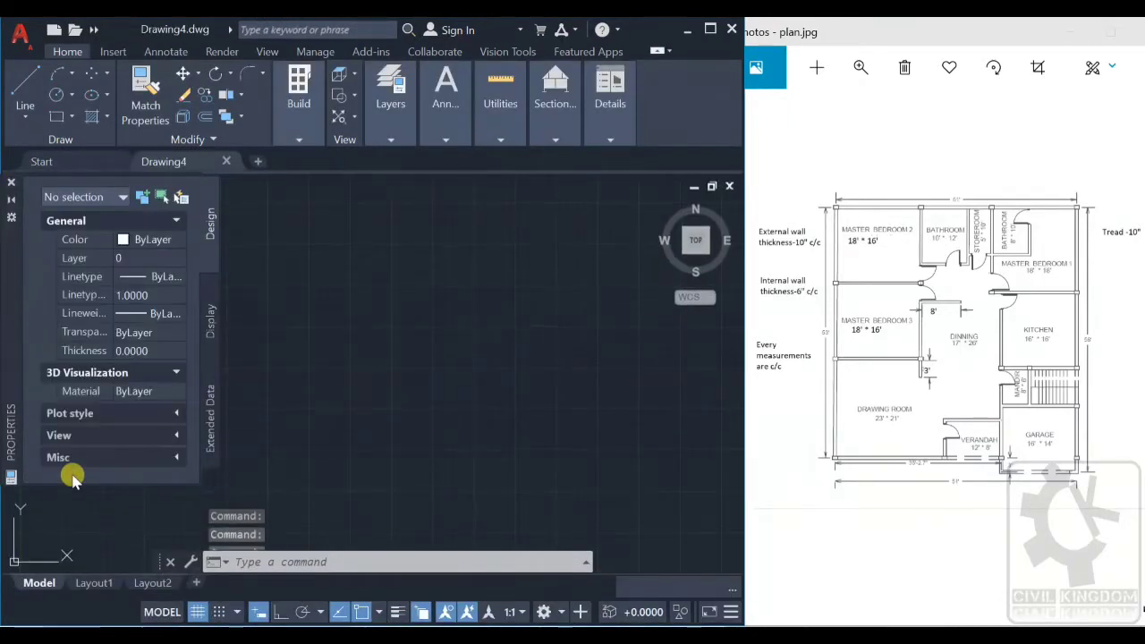
click(10, 186)
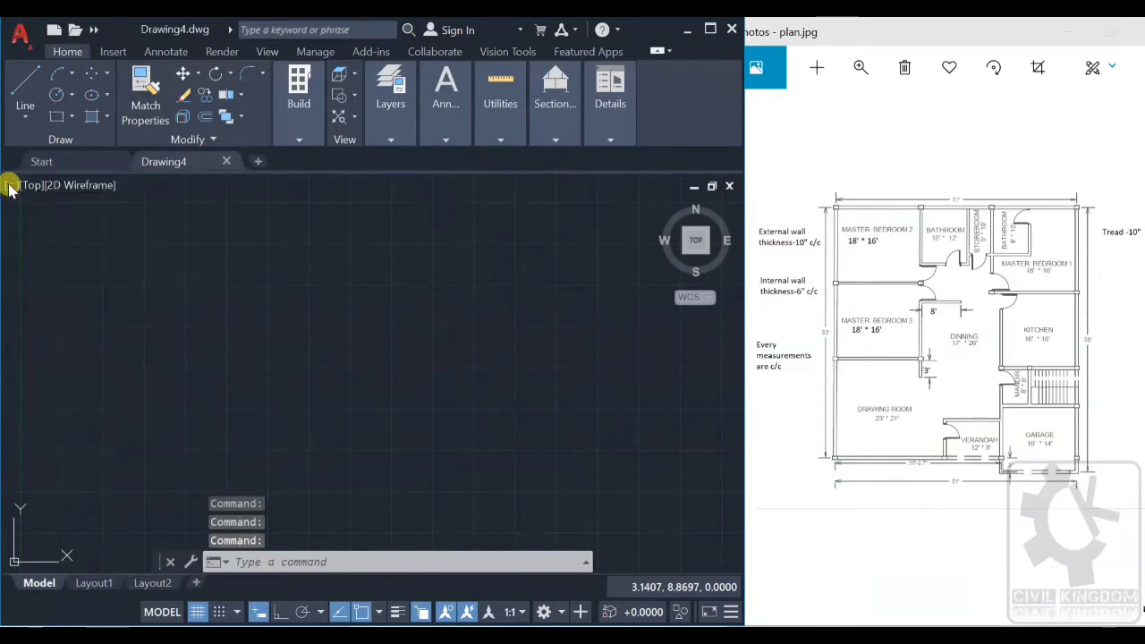
Step: Run the UNITS command and show the drawing unit choices in the Drawing Setup dialog
click(272, 562)
text(uni)
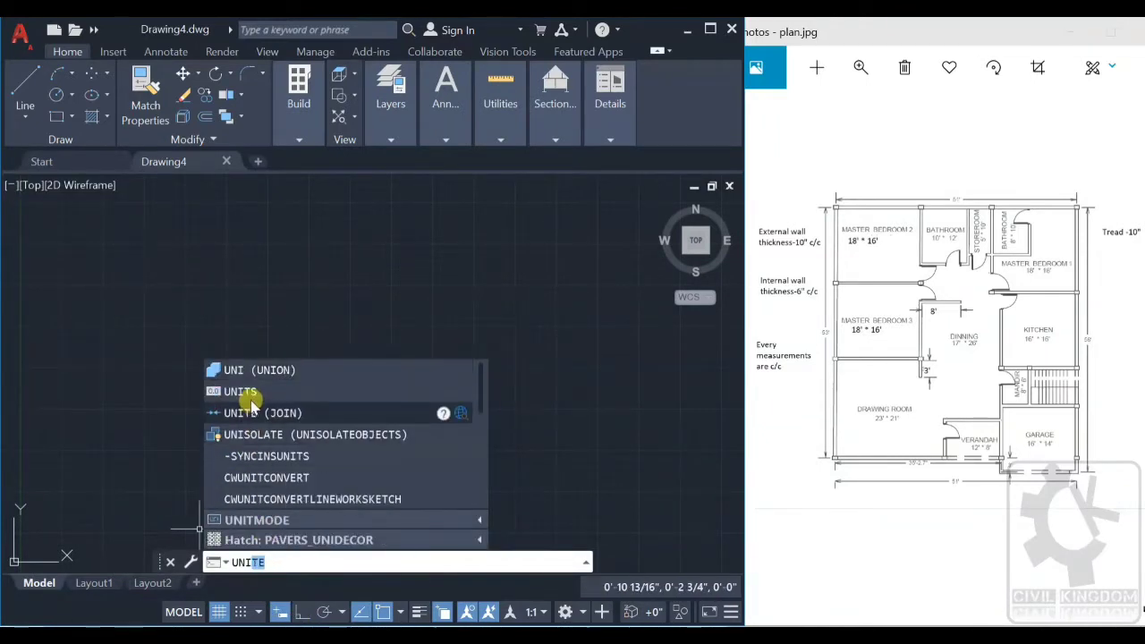
click(249, 392)
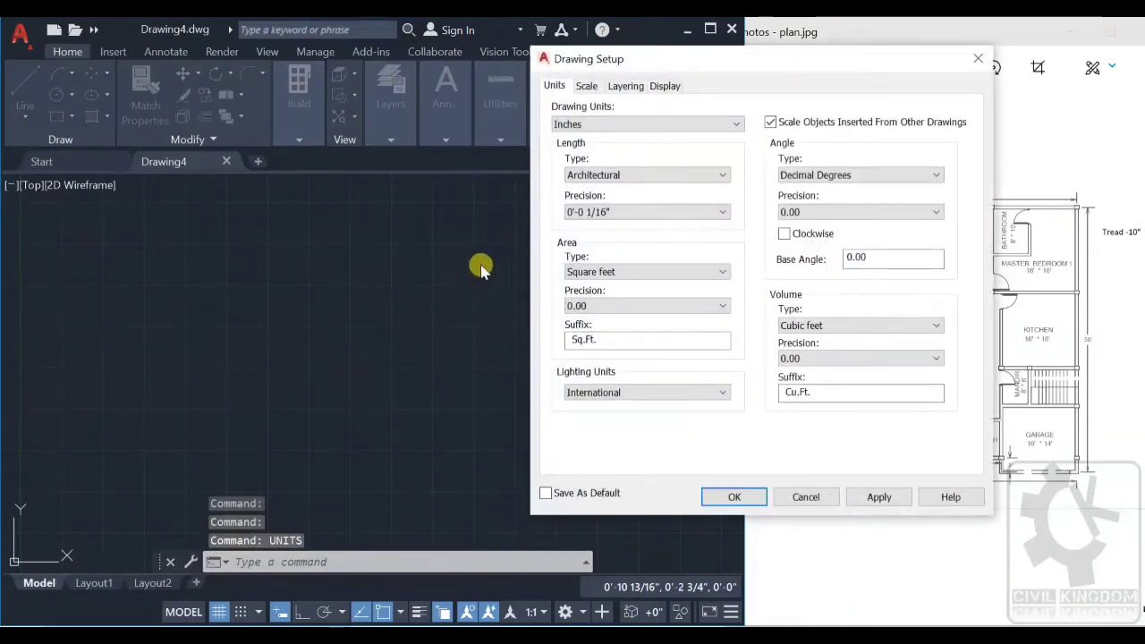
drag(742, 65, 434, 84)
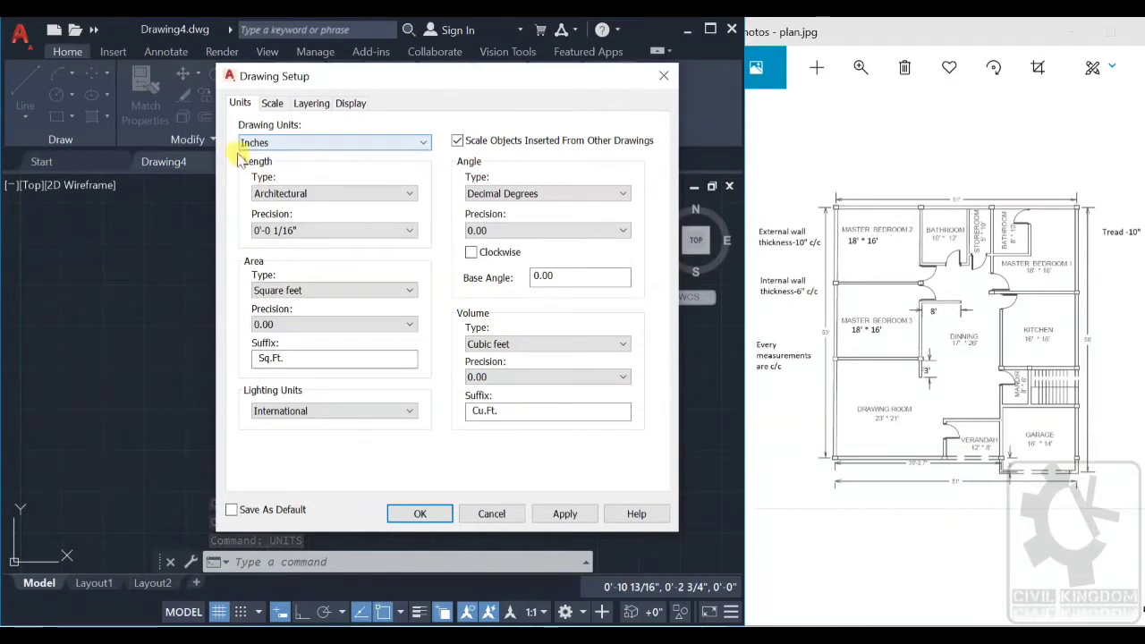
click(282, 144)
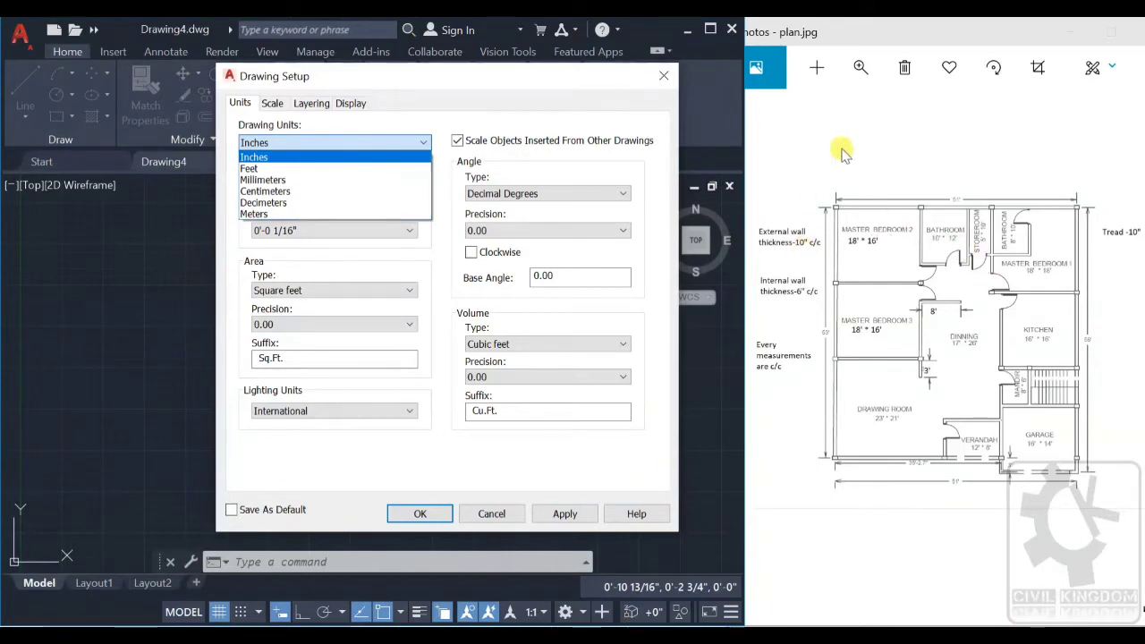
Step: Enlarge the plan.jpg reference image in Photos and examine its wall thickness notes, room sizes and overall dimensions
click(860, 68)
drag(778, 117, 795, 112)
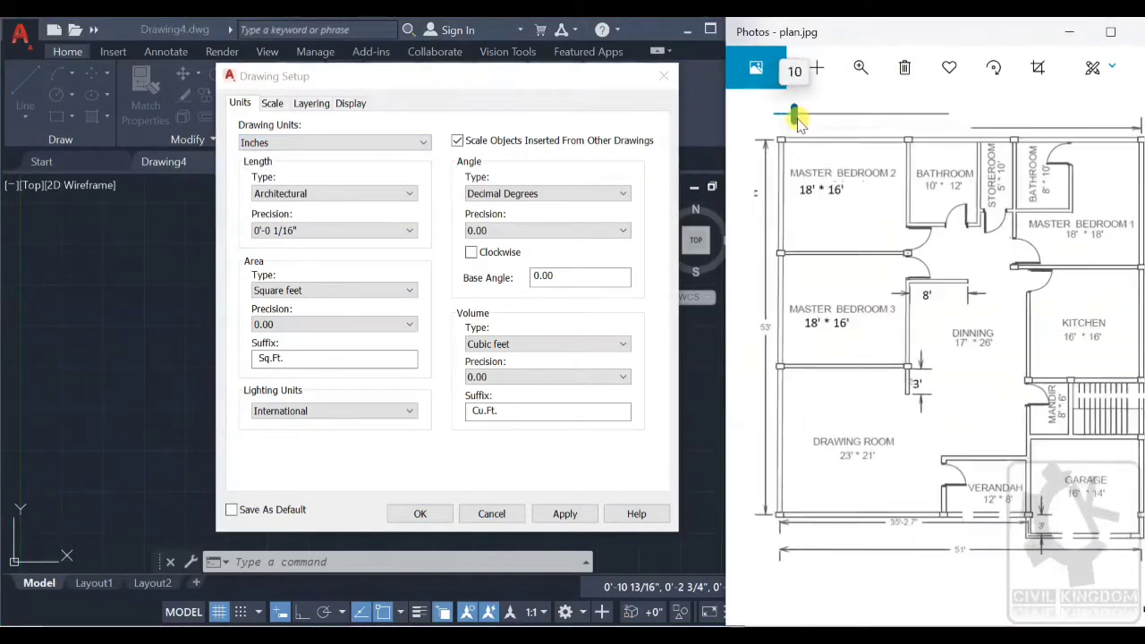
drag(861, 256, 922, 286)
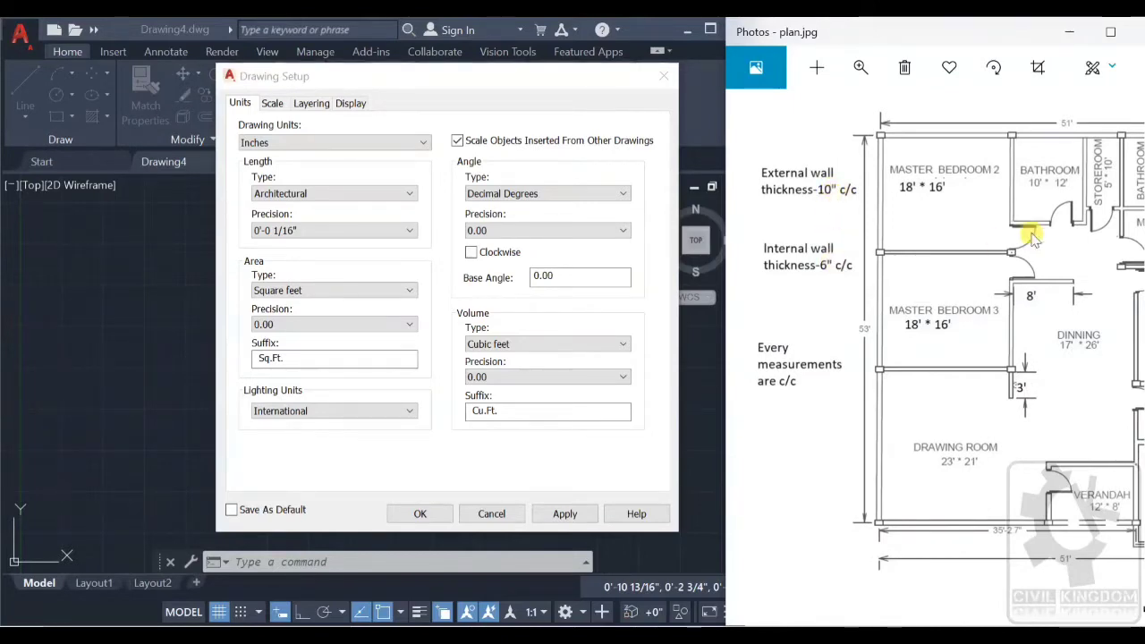
drag(1041, 295, 828, 300)
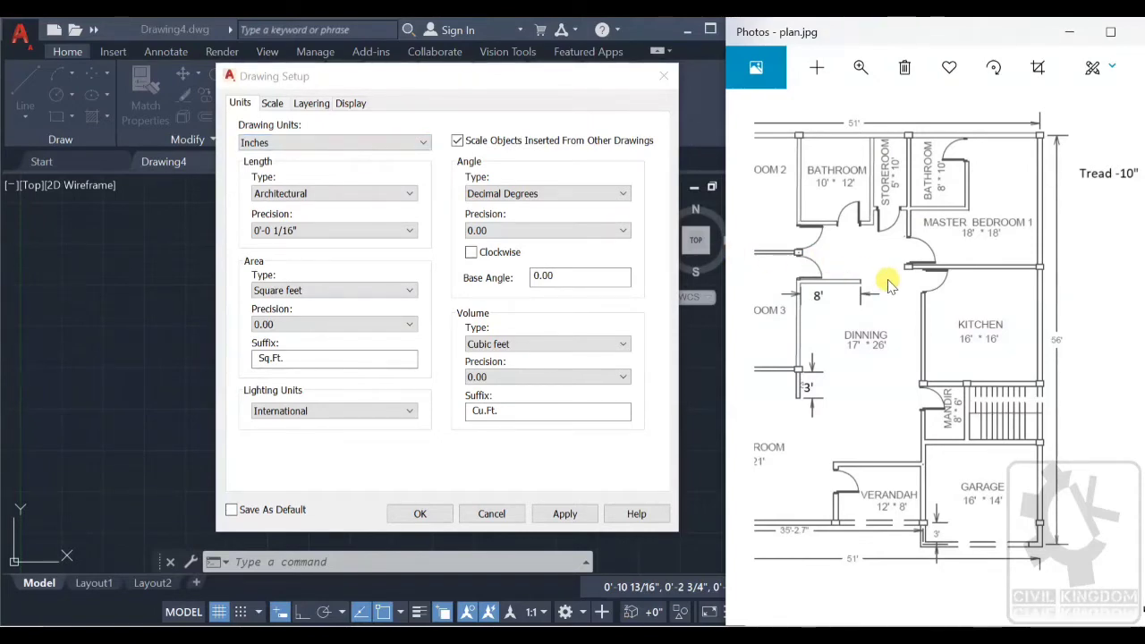
scroll(850, 307, up, 3)
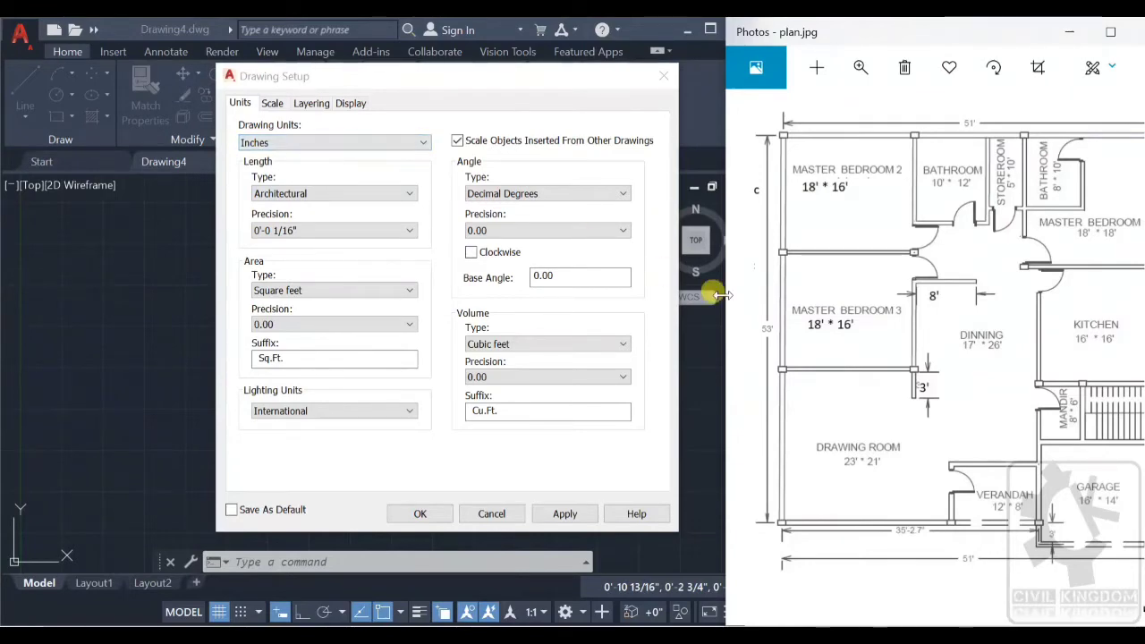
drag(827, 329, 913, 329)
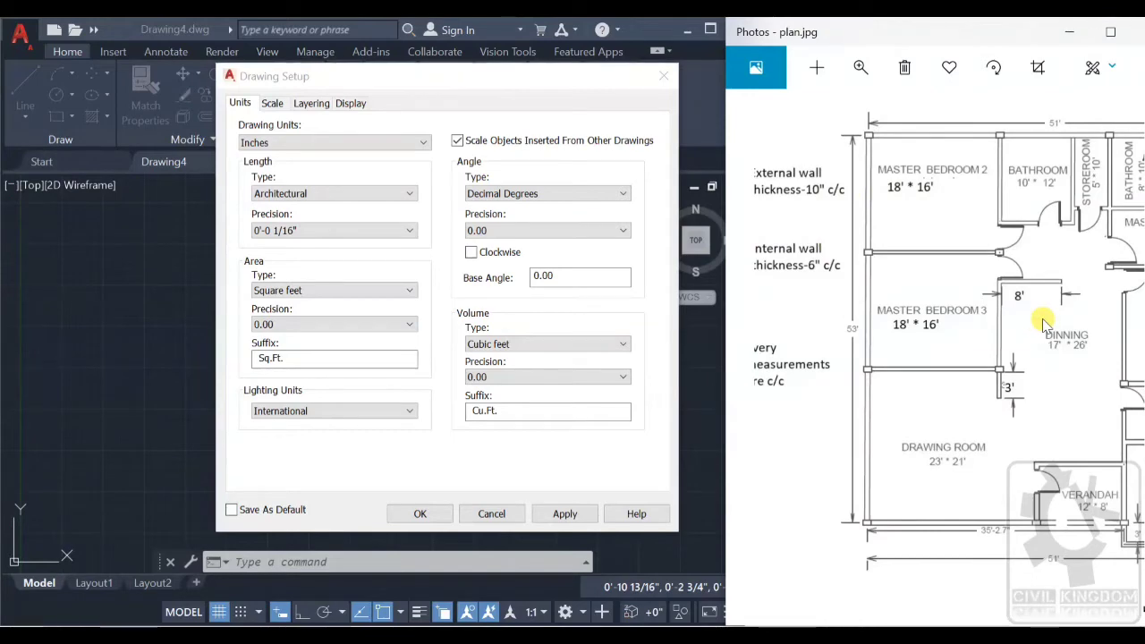
Step: Set the drawing's length type to Engineering with precision 0'-0.00" and apply the unit settings
click(349, 195)
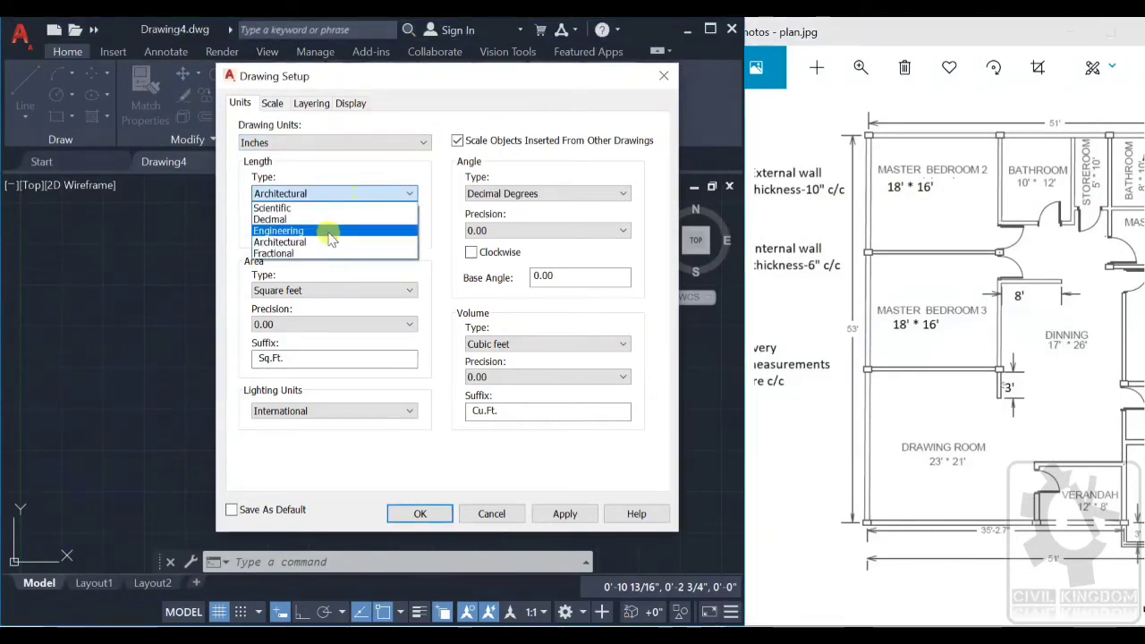
click(330, 231)
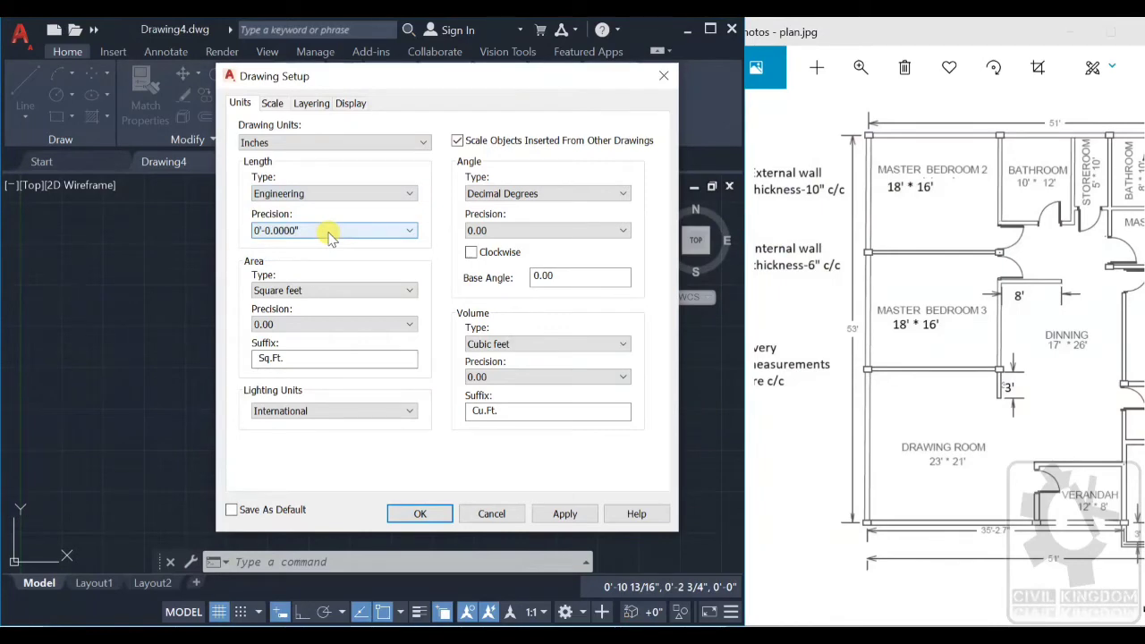
click(331, 235)
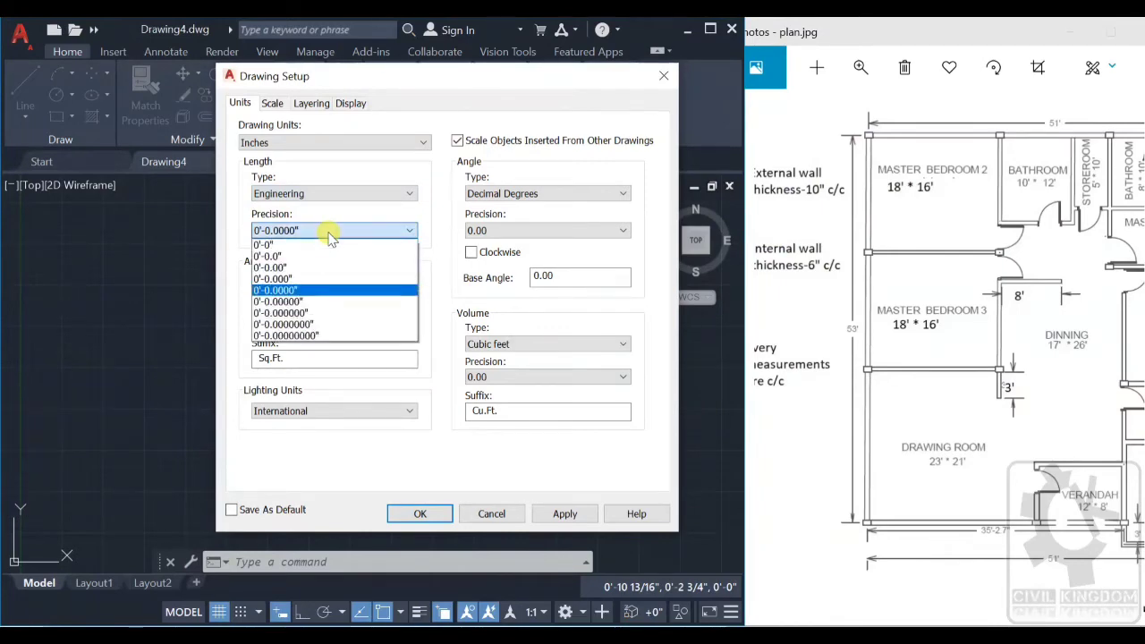
click(296, 268)
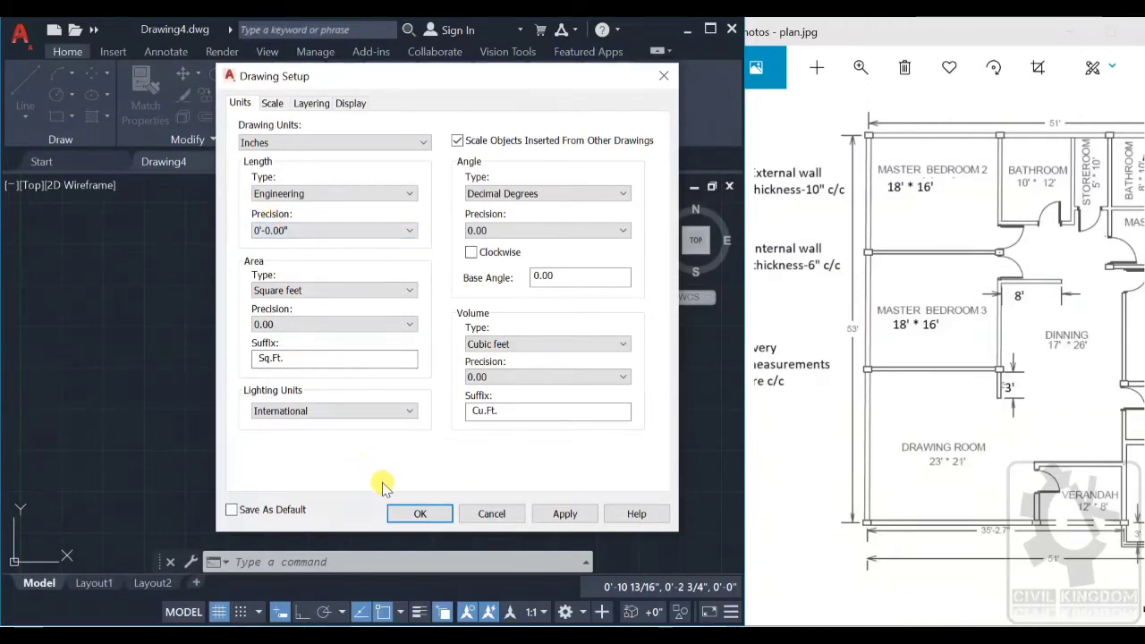
click(417, 515)
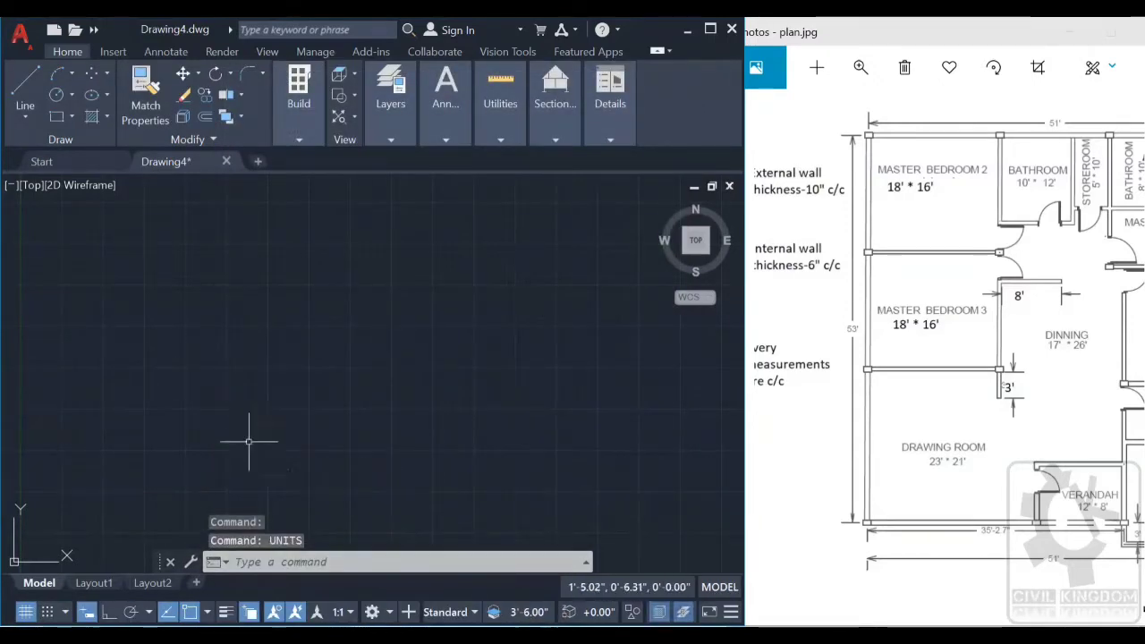
Step: Draw a vertical 53' line upward from a point near the origin with Ortho mode on
click(27, 90)
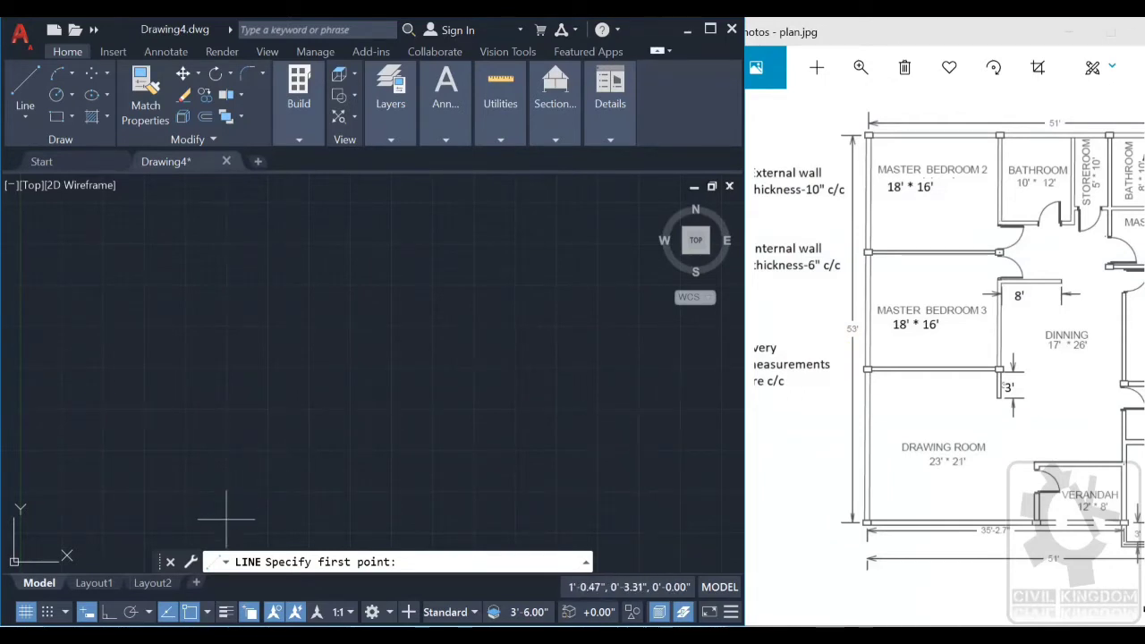
click(256, 519)
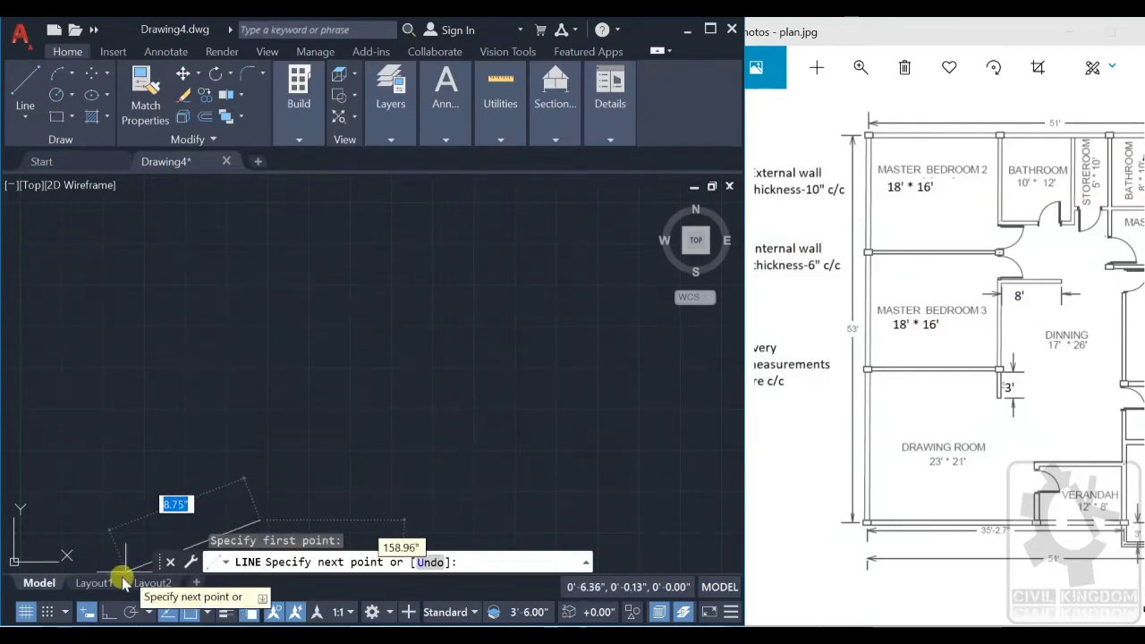
click(111, 608)
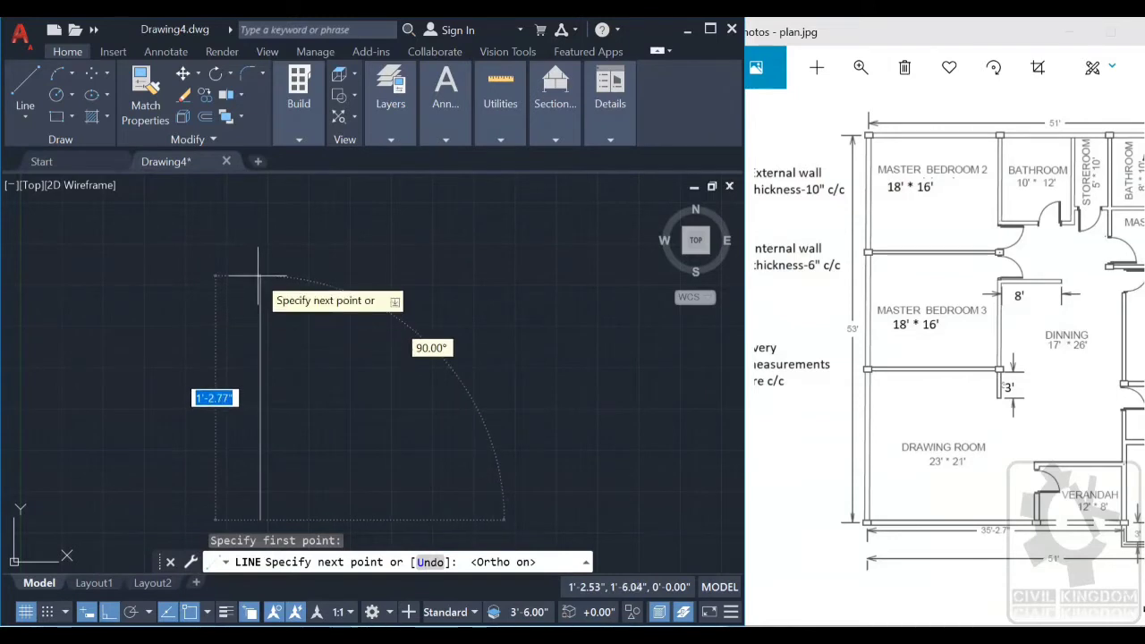
text(53')
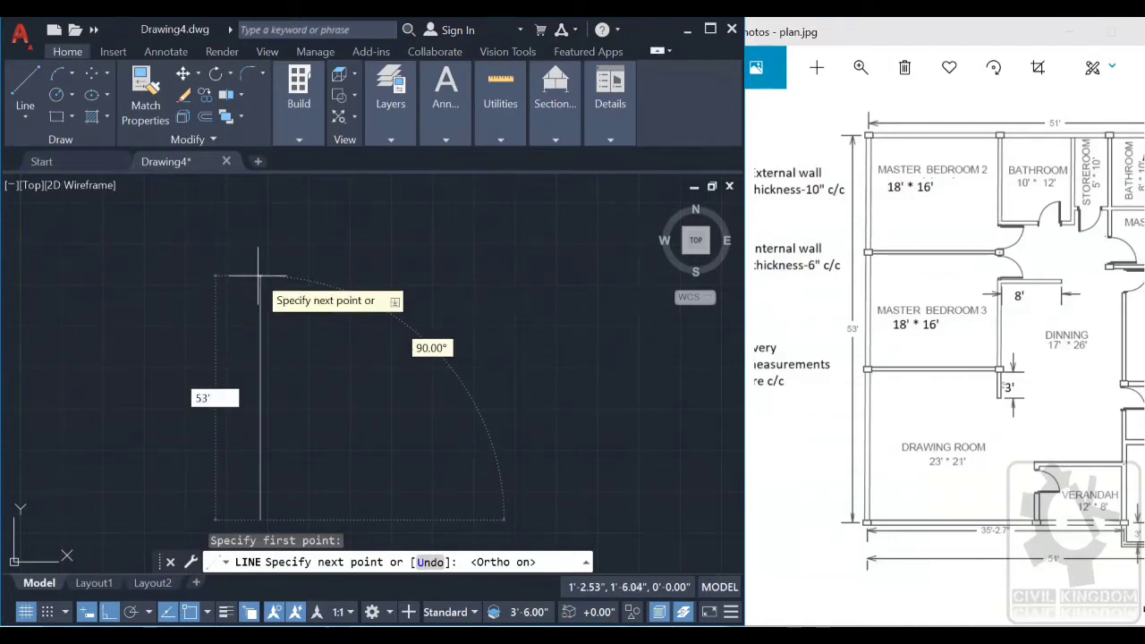
key(Return)
scroll(258, 275, down, 5)
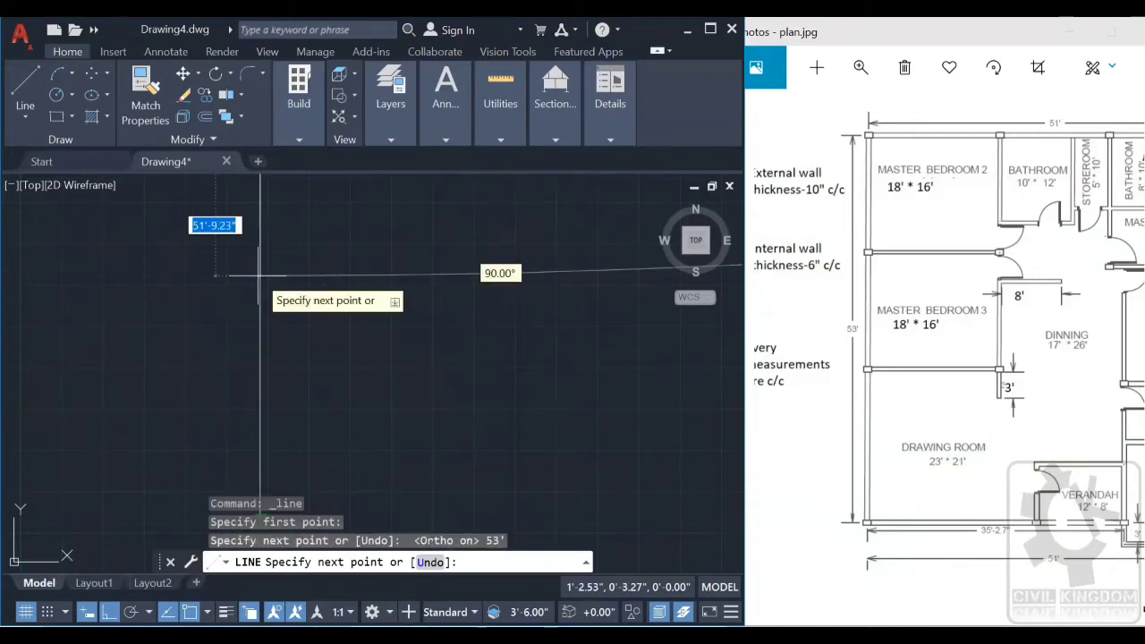
scroll(314, 281, down, 2)
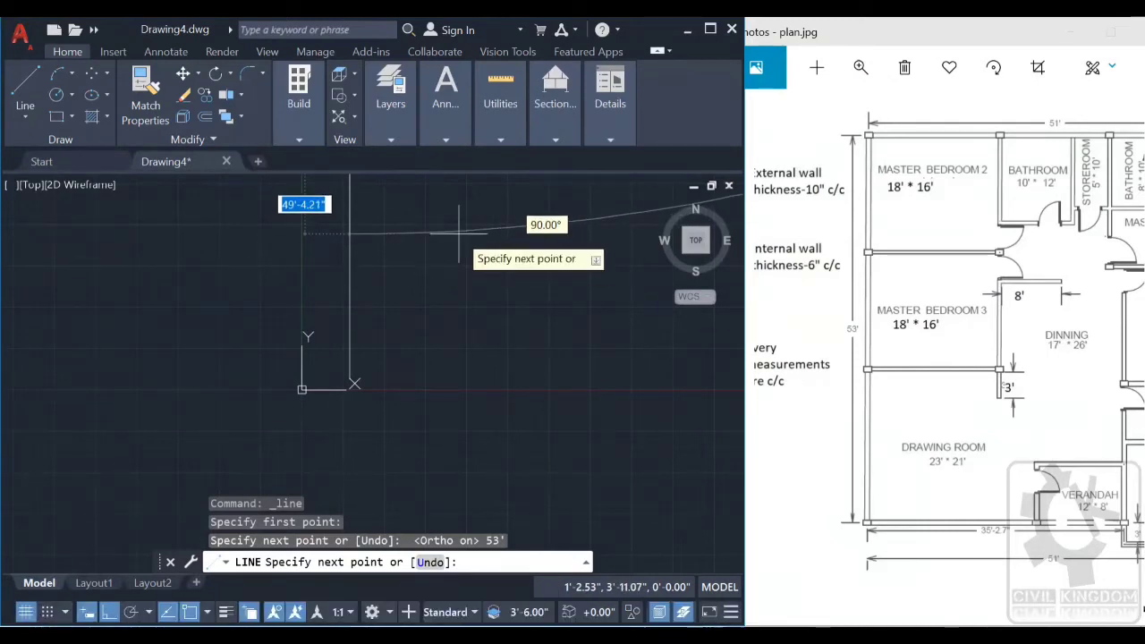
scroll(460, 228, down, 1)
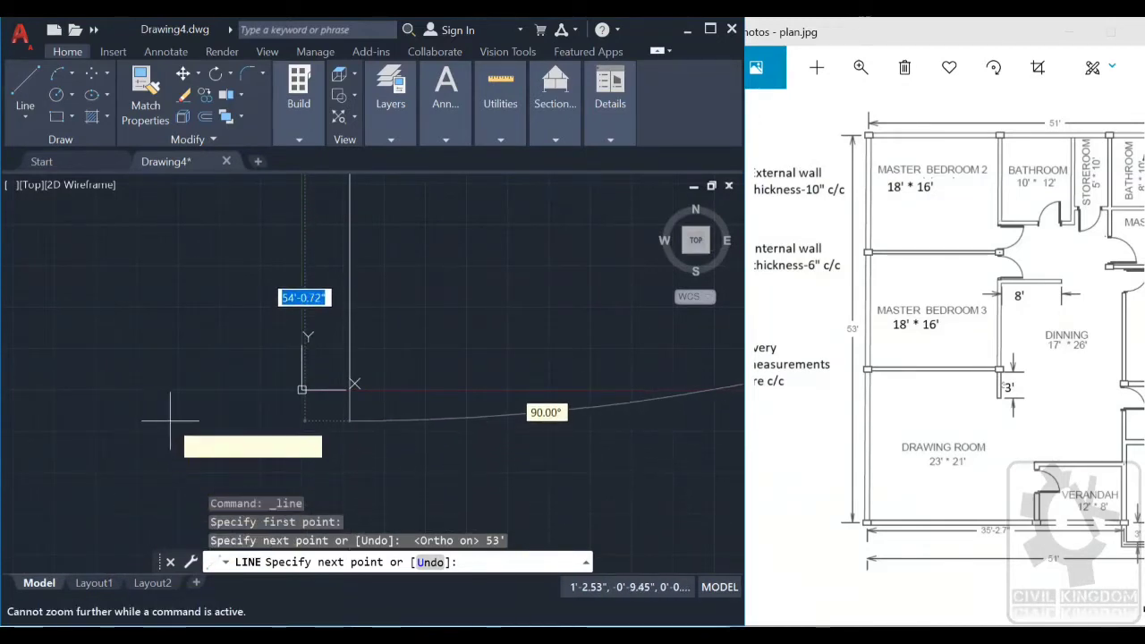
scroll(171, 402, down, 1)
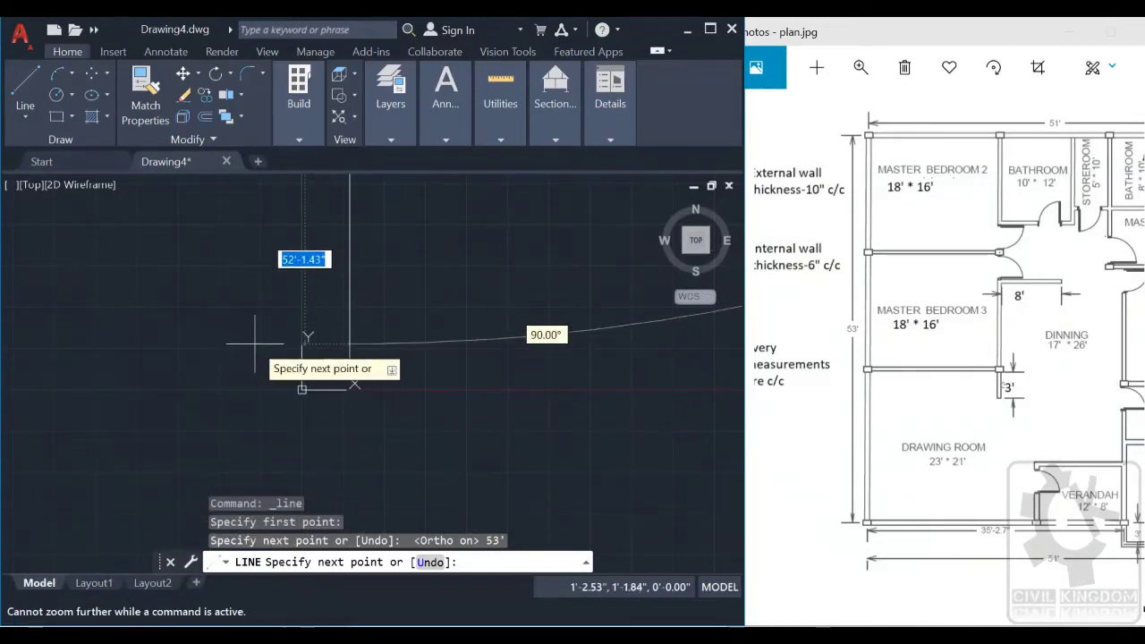
key(Escape)
Step: Move the vertical 53' line horizontally to the right, clear of the Y axis, using its midpoint as base point
scroll(320, 351, down, 1)
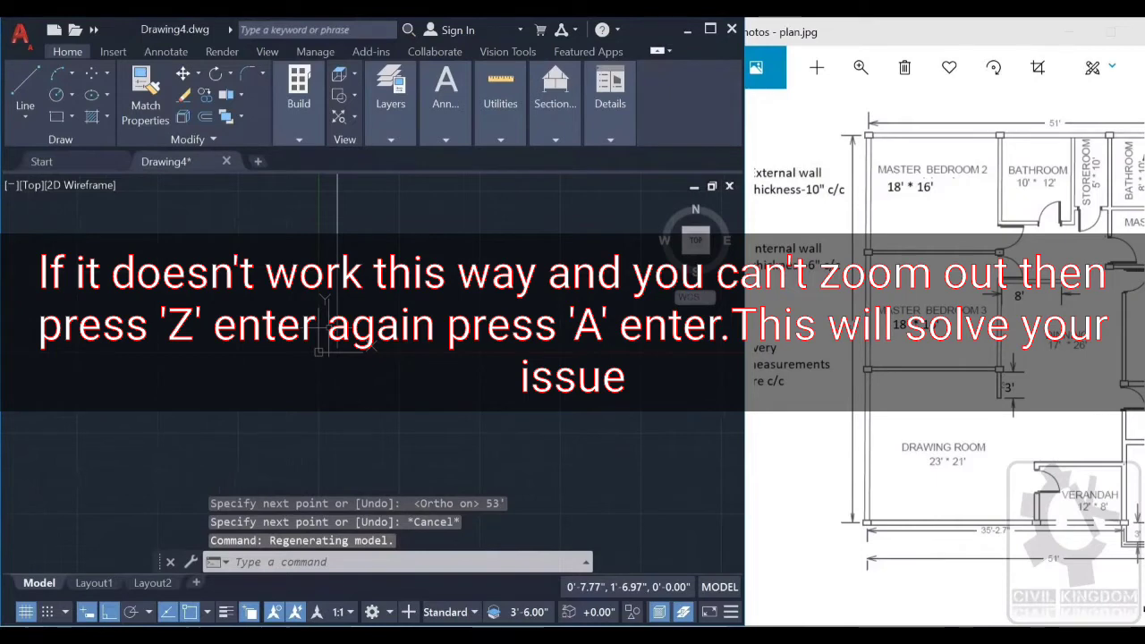
scroll(439, 248, down, 1)
middle_drag(439, 248, 365, 405)
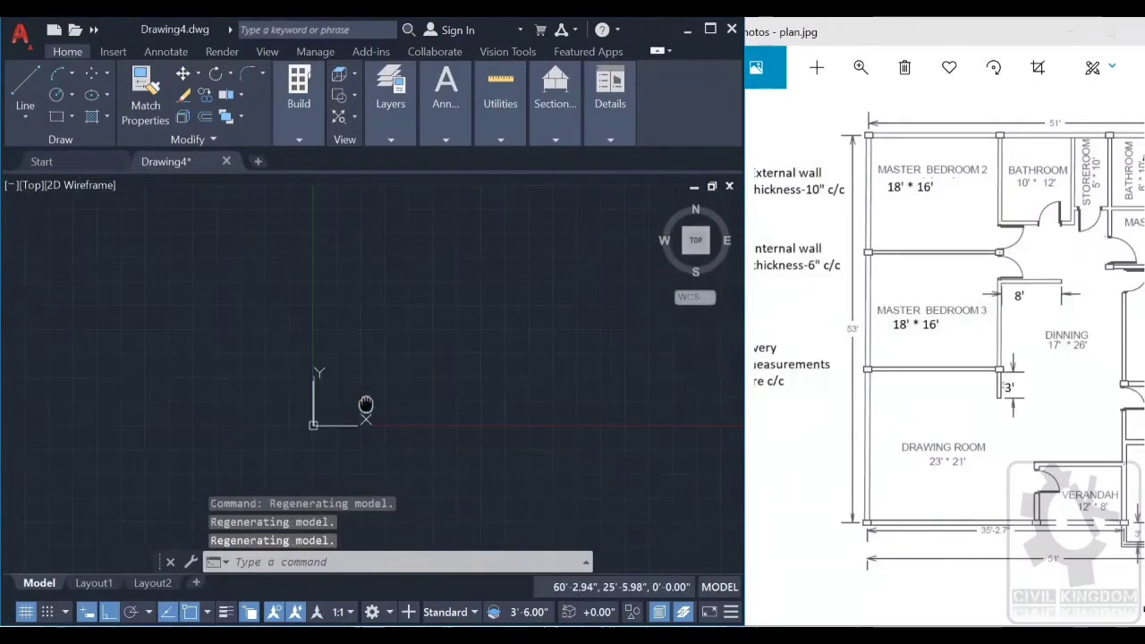
scroll(314, 390, up, 1)
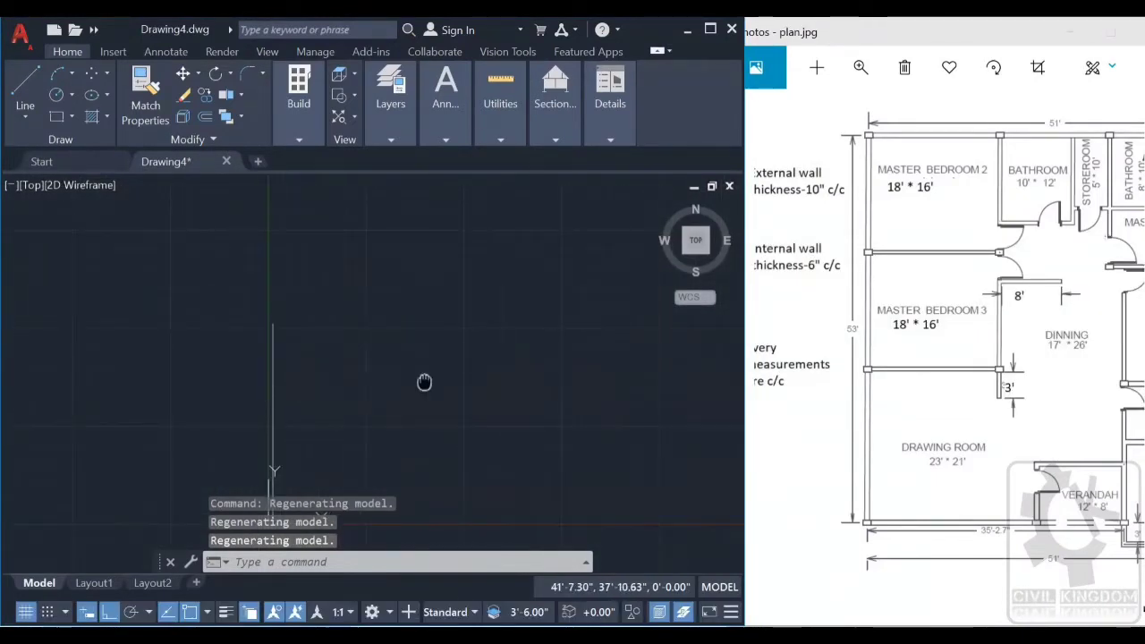
middle_drag(424, 382, 375, 316)
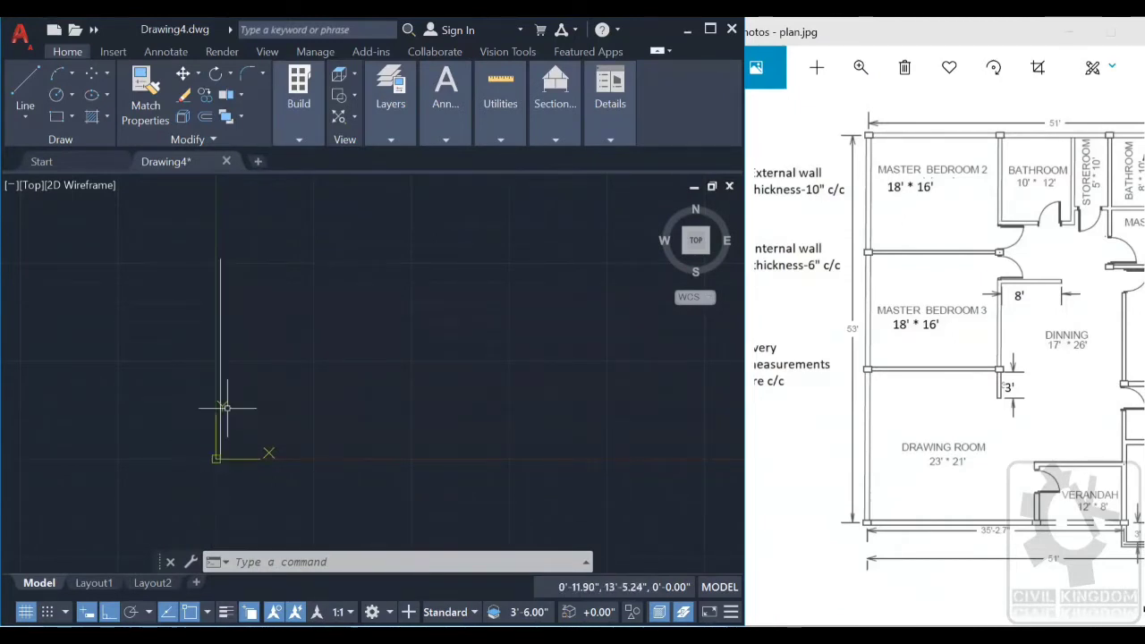
click(221, 348)
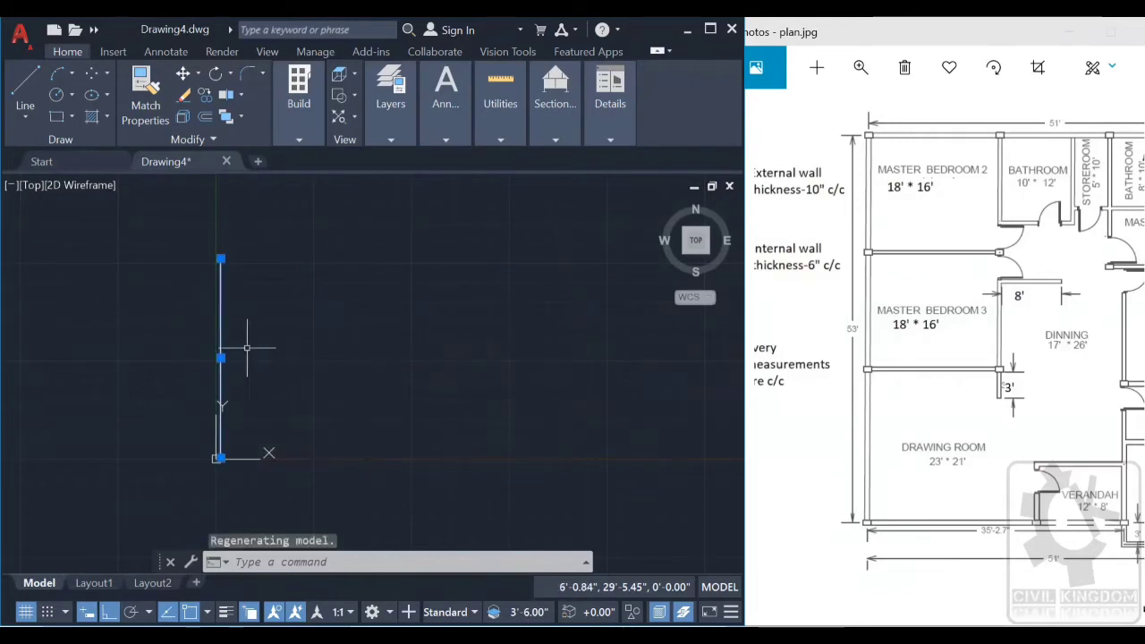
right_click(188, 79)
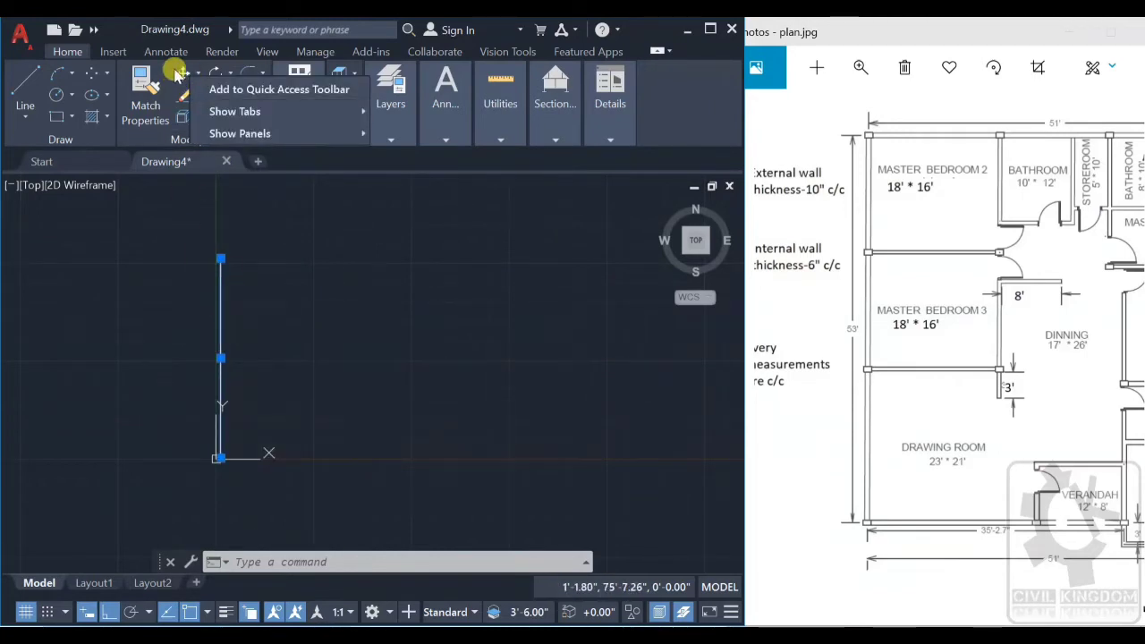
click(185, 73)
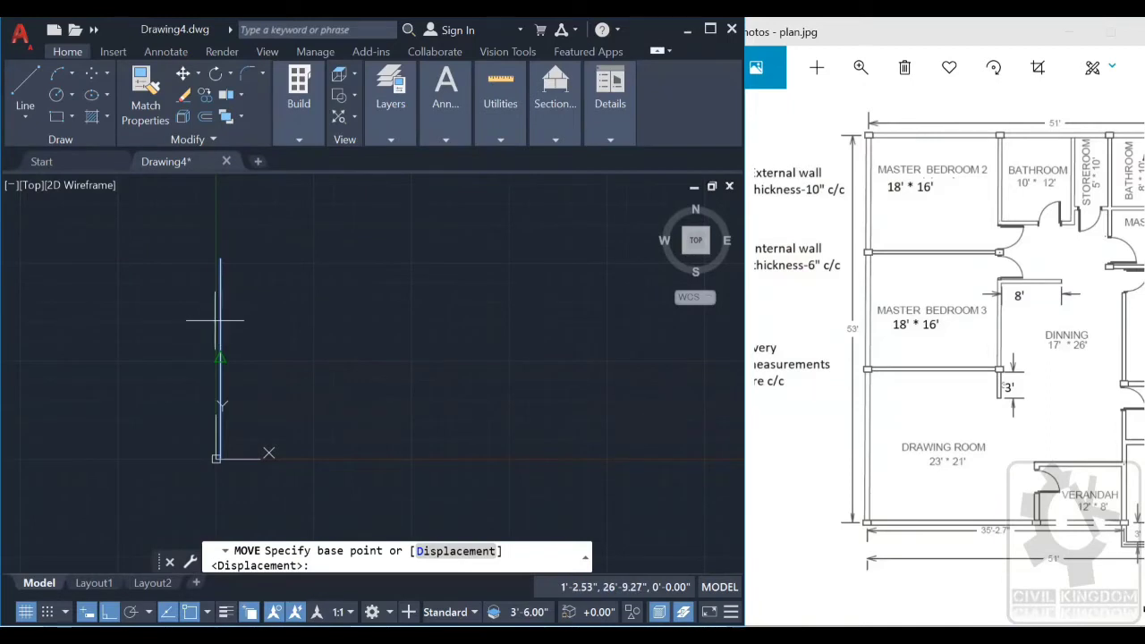
click(221, 358)
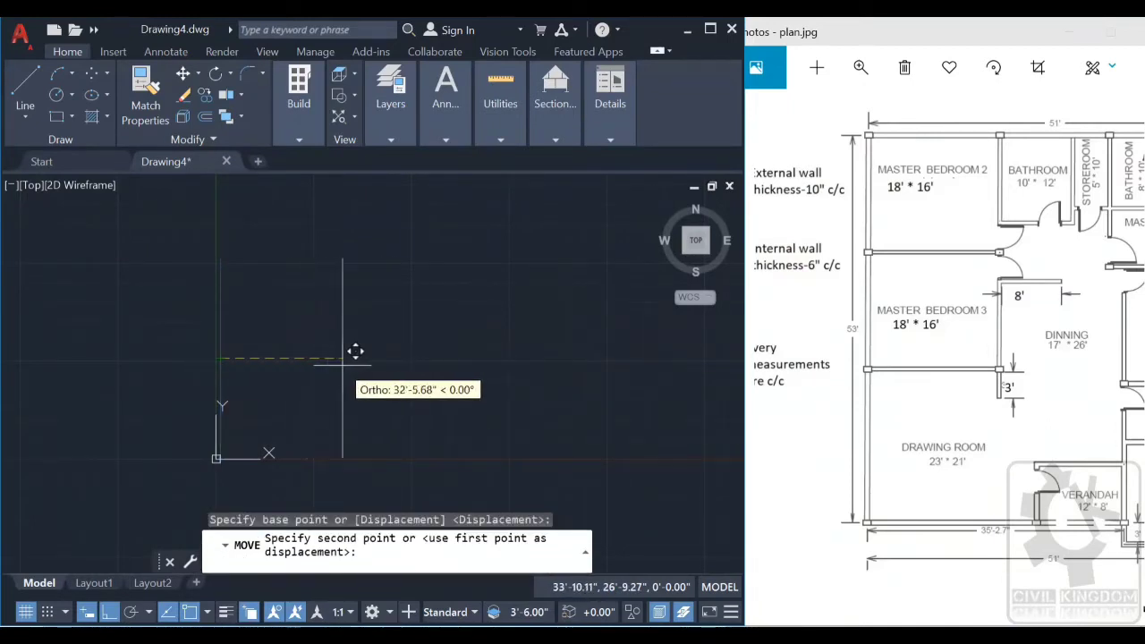
click(400, 346)
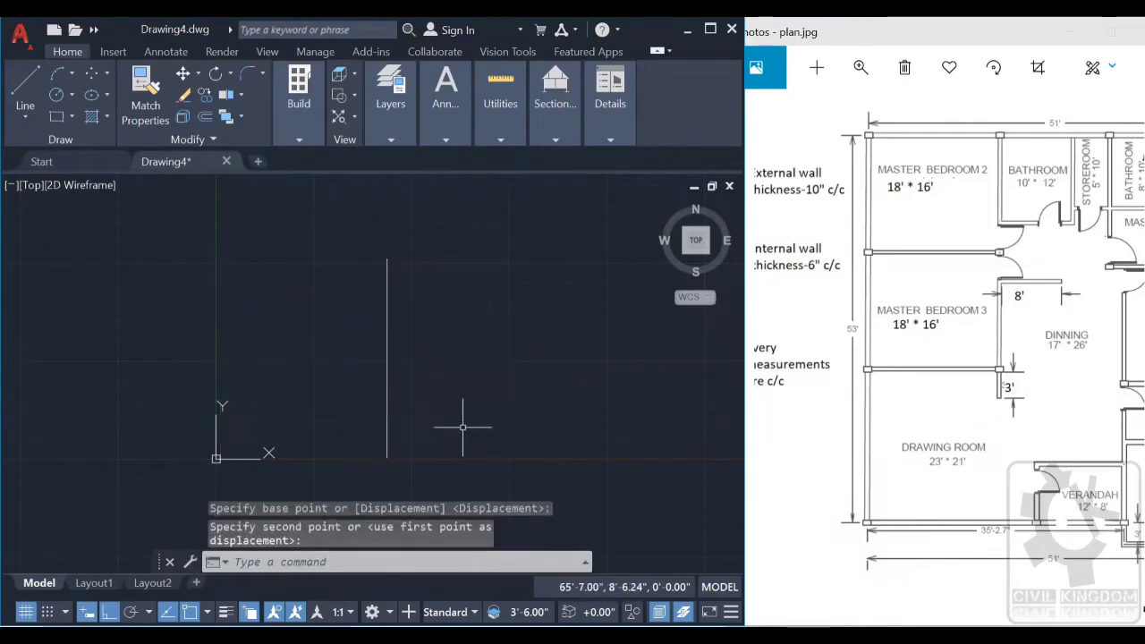
key(Escape)
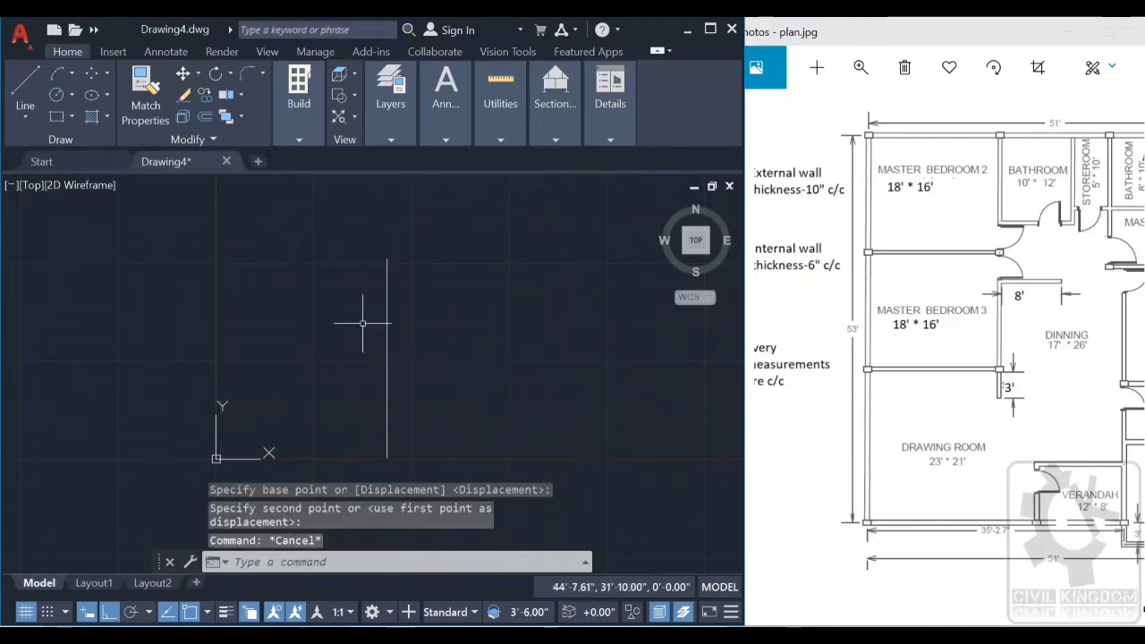
Step: Draw a horizontal 51' line to the right from the upper endpoint of the vertical 53' wall line
click(25, 80)
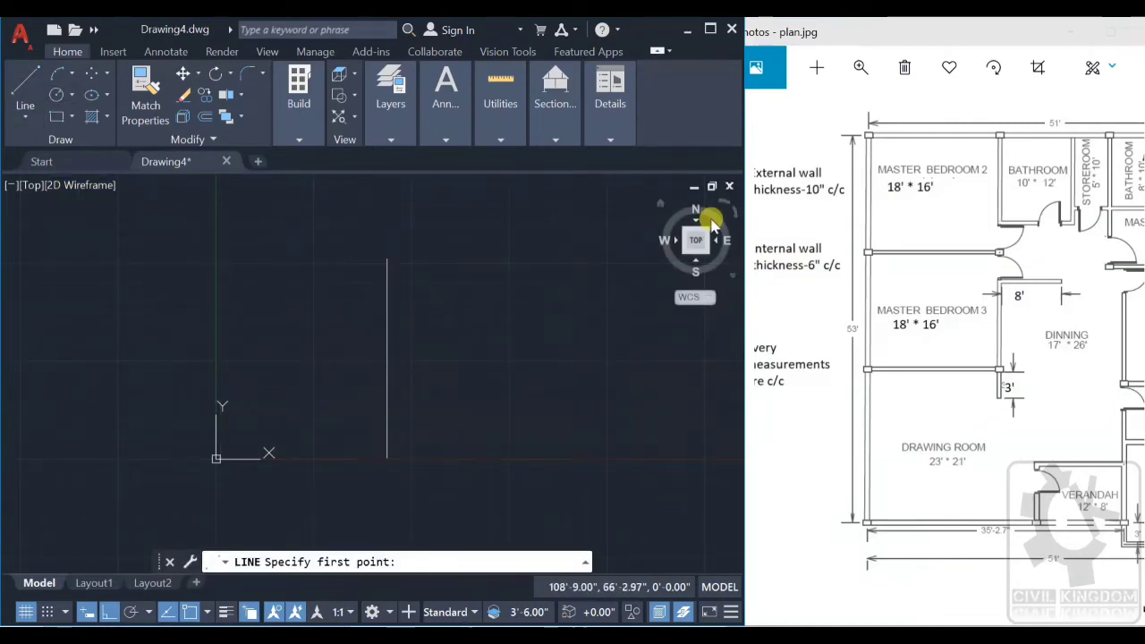
click(1017, 223)
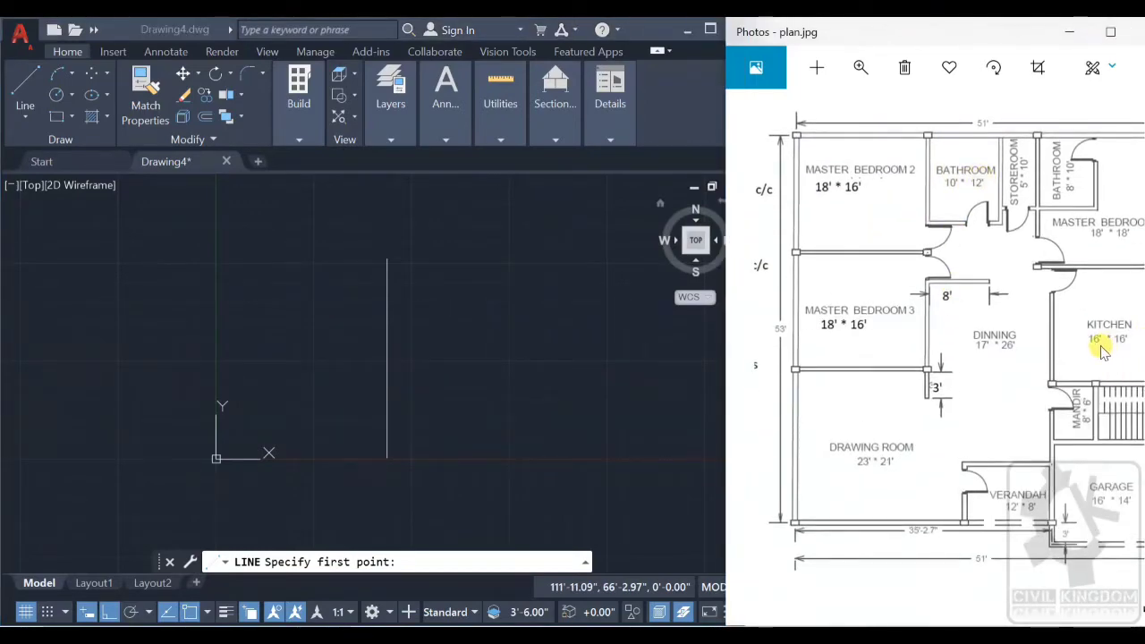
drag(1102, 351, 1067, 378)
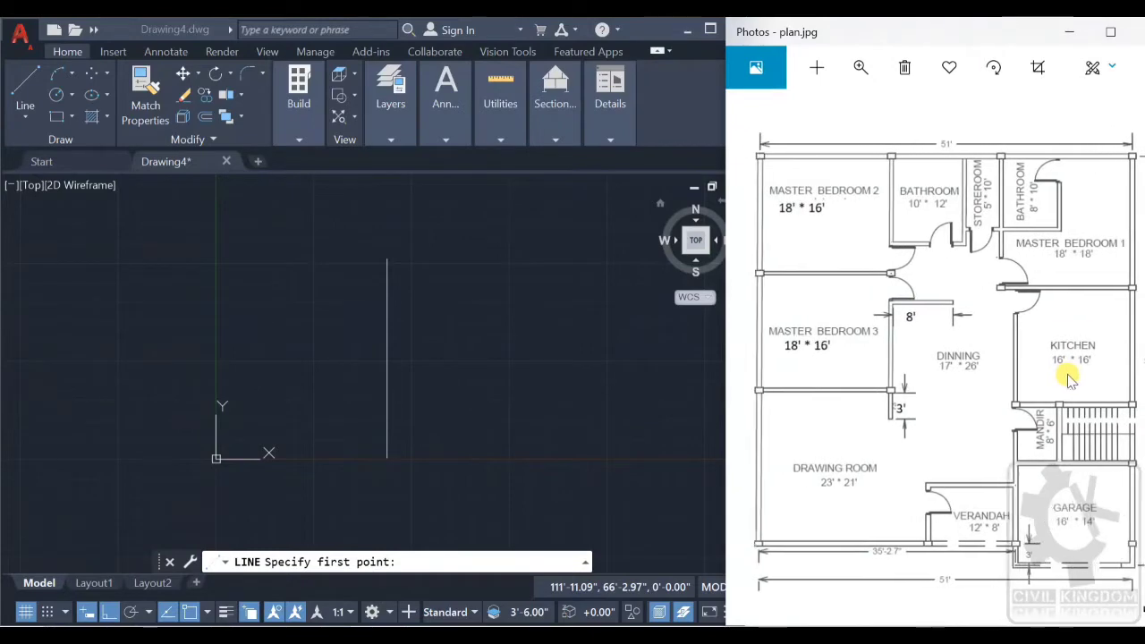
click(335, 259)
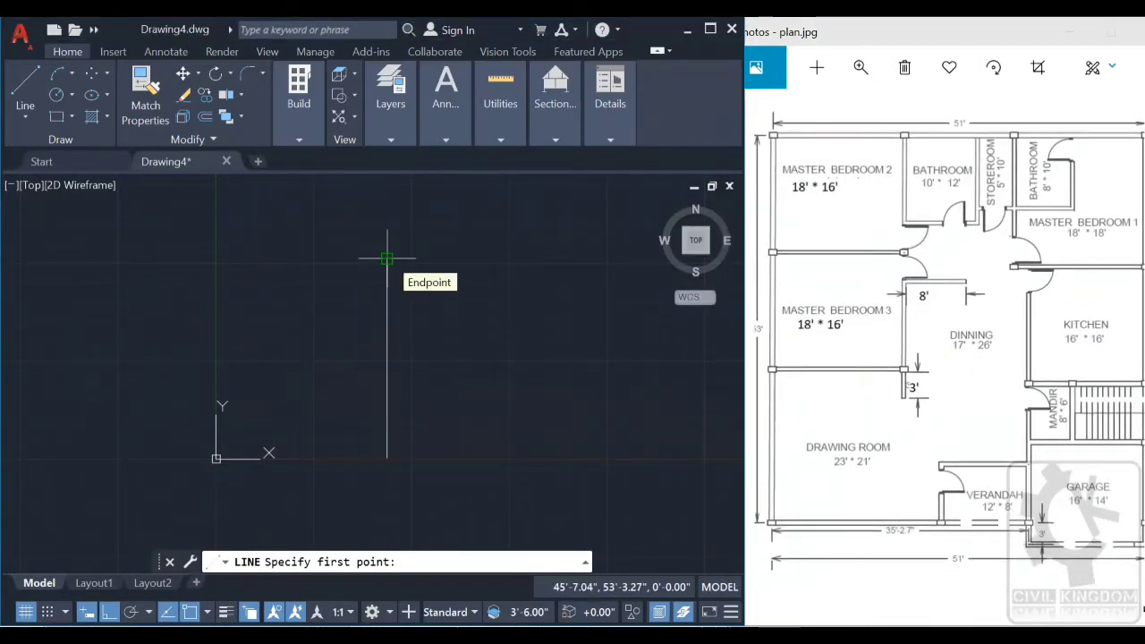
click(386, 258)
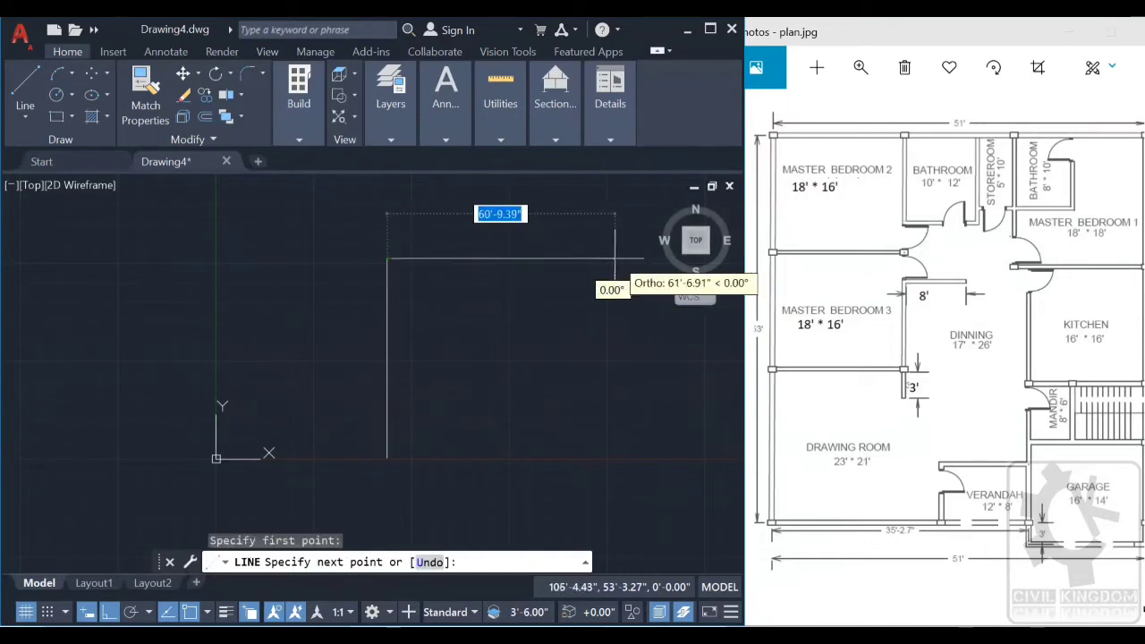
text(5)
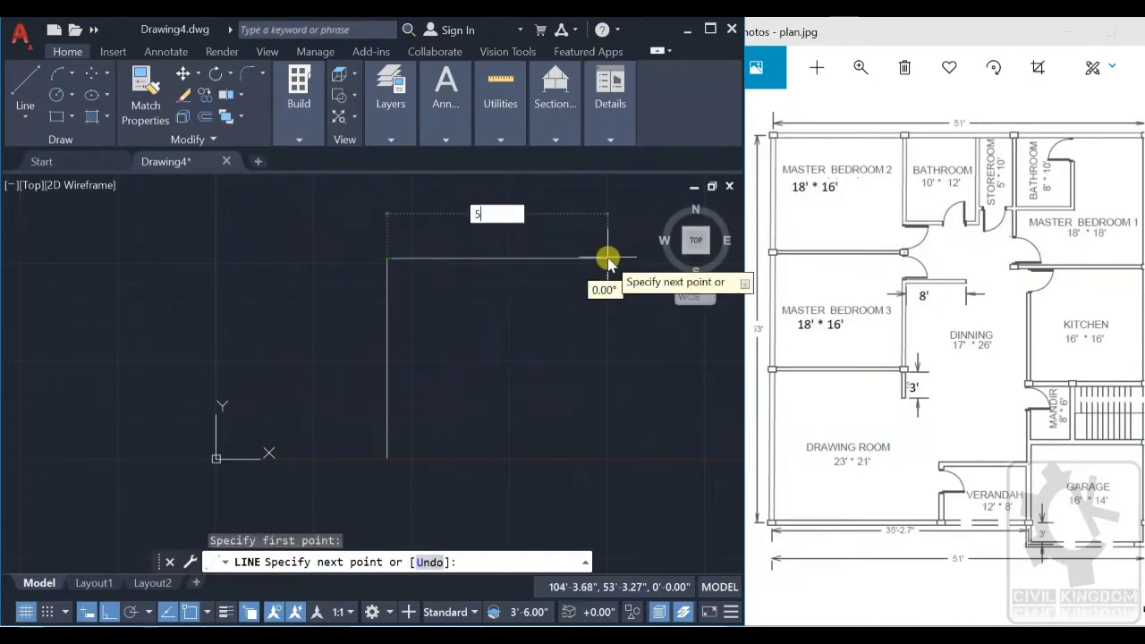
text(1')
key(Return)
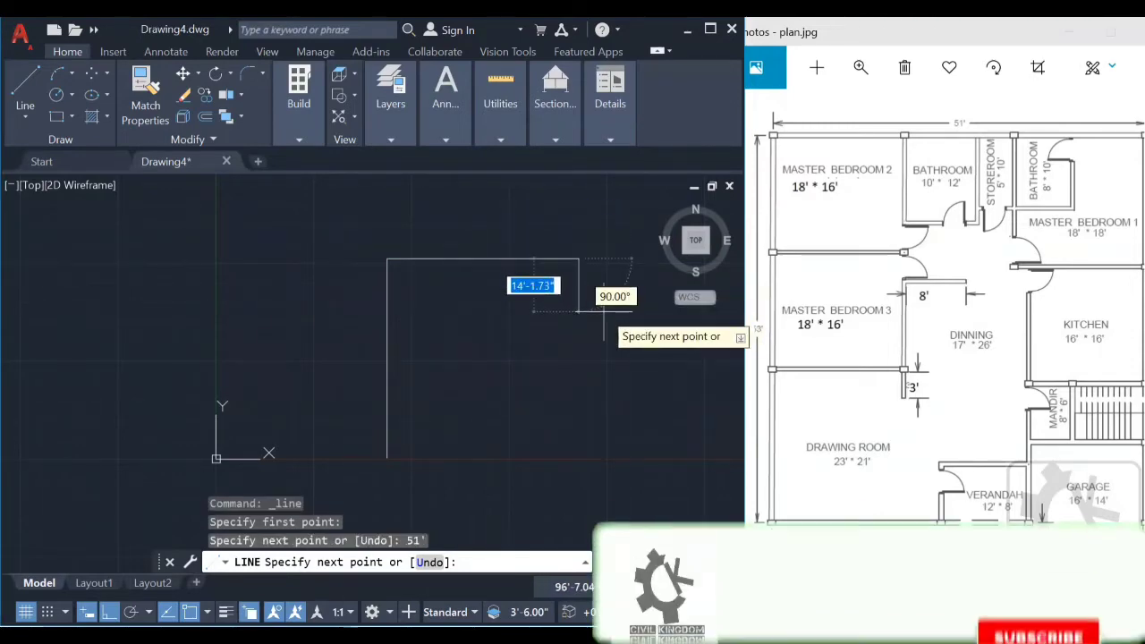
Step: Continue the outline with a 56' line straight down from the right end of the 51' line, following the plan reference
drag(1080, 365, 962, 335)
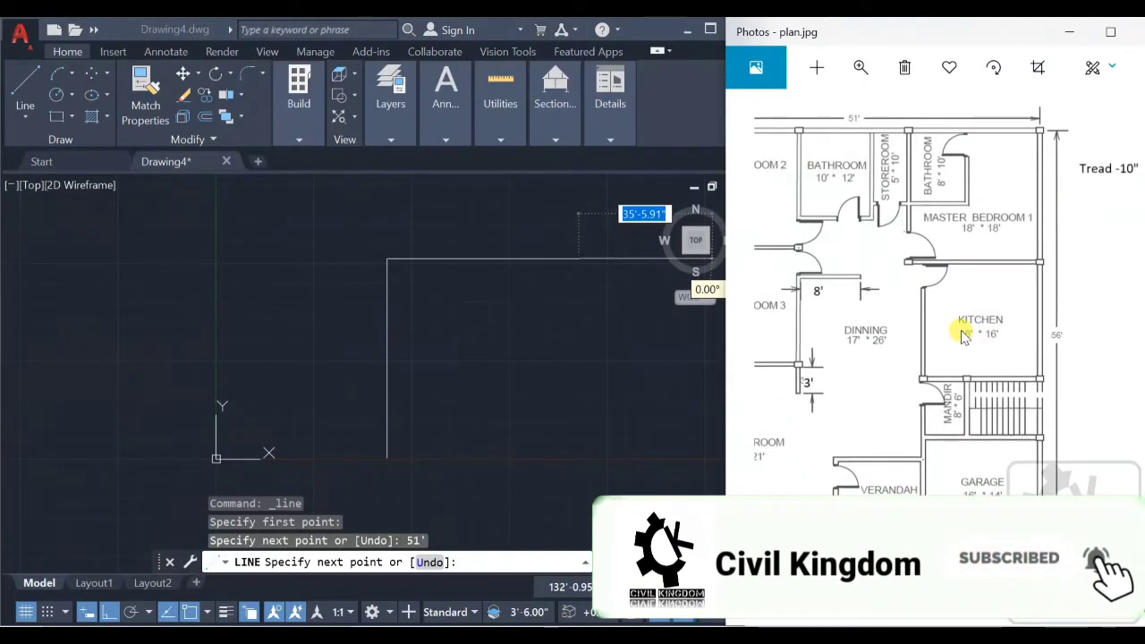
click(862, 68)
drag(796, 119, 787, 113)
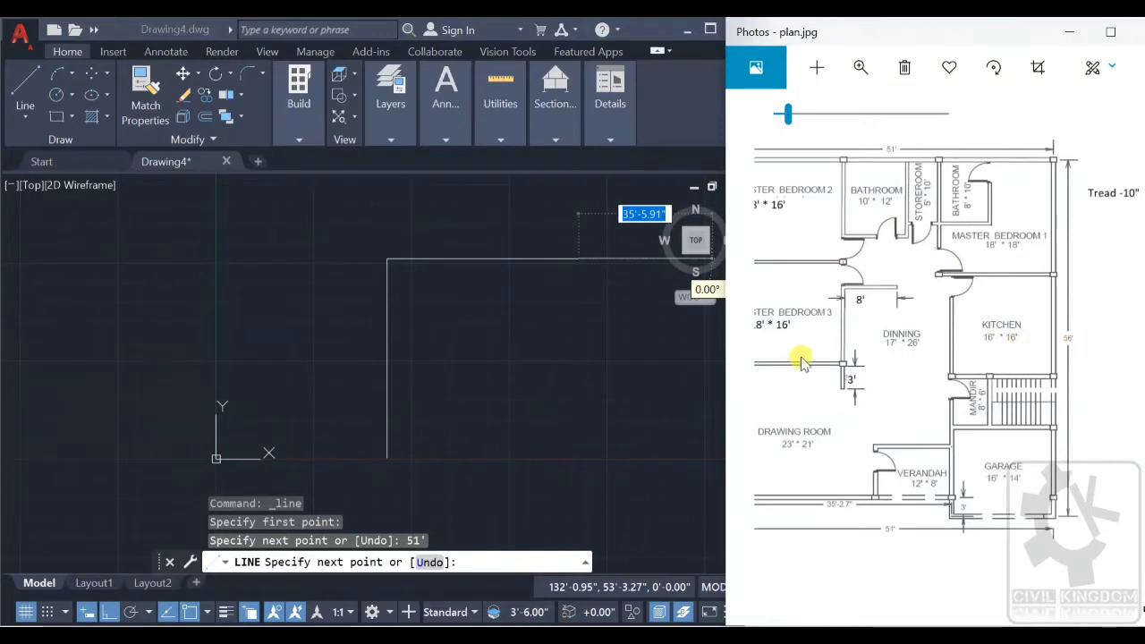
click(580, 303)
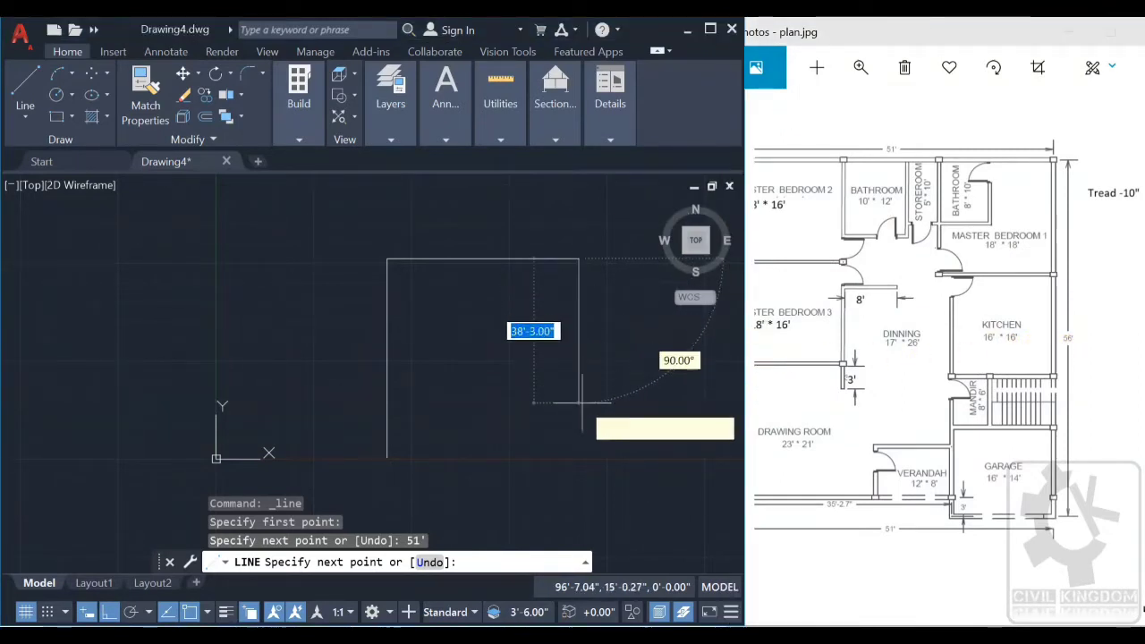
text(56)
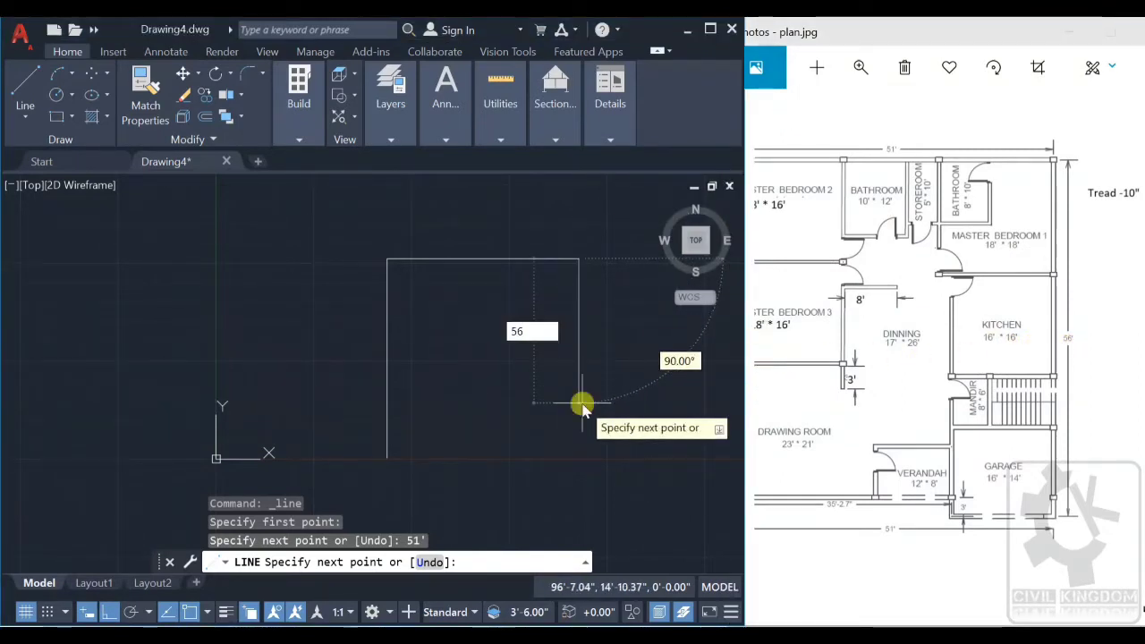
text(')
key(Return)
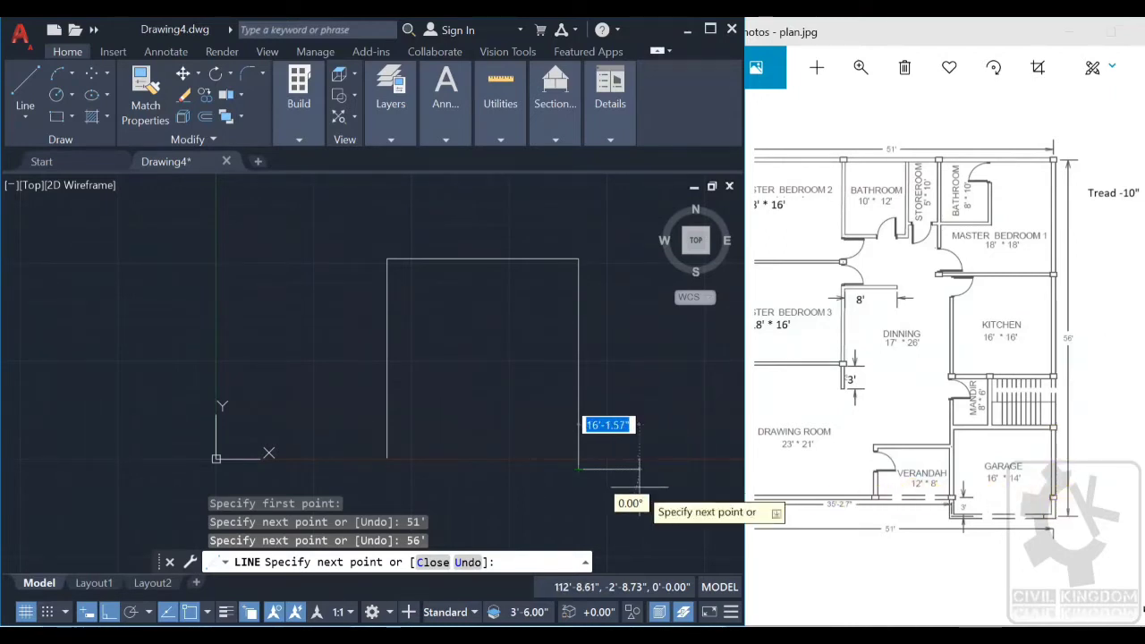
key(Escape)
Step: Draw the garage projection from the lower end of the 56' line: 16' to the left, then 3' up
key(Return)
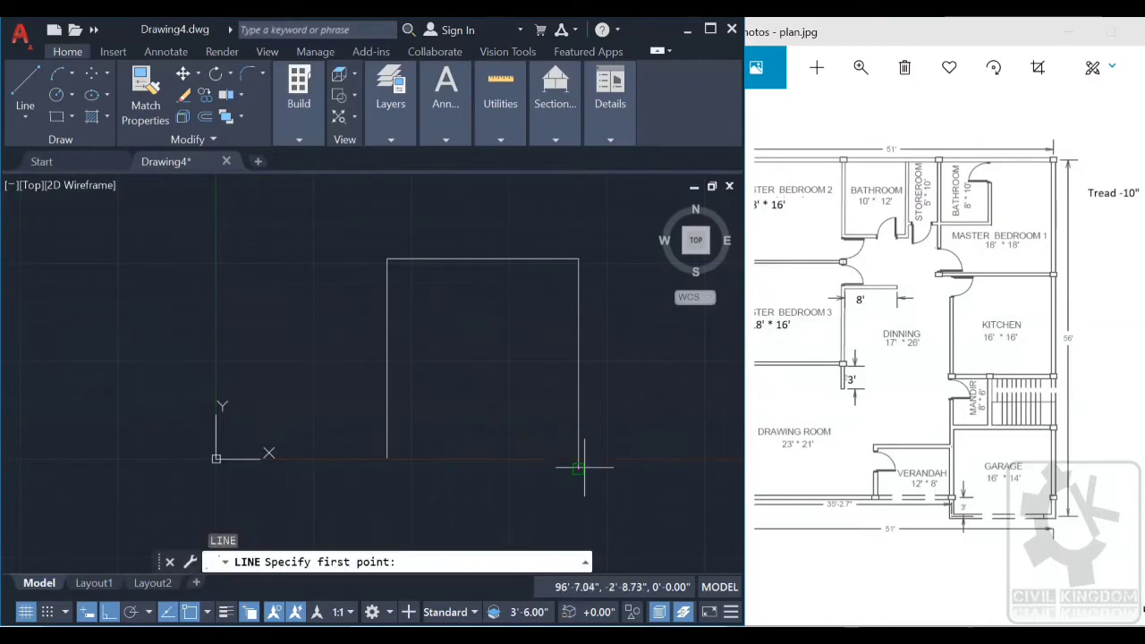
click(578, 469)
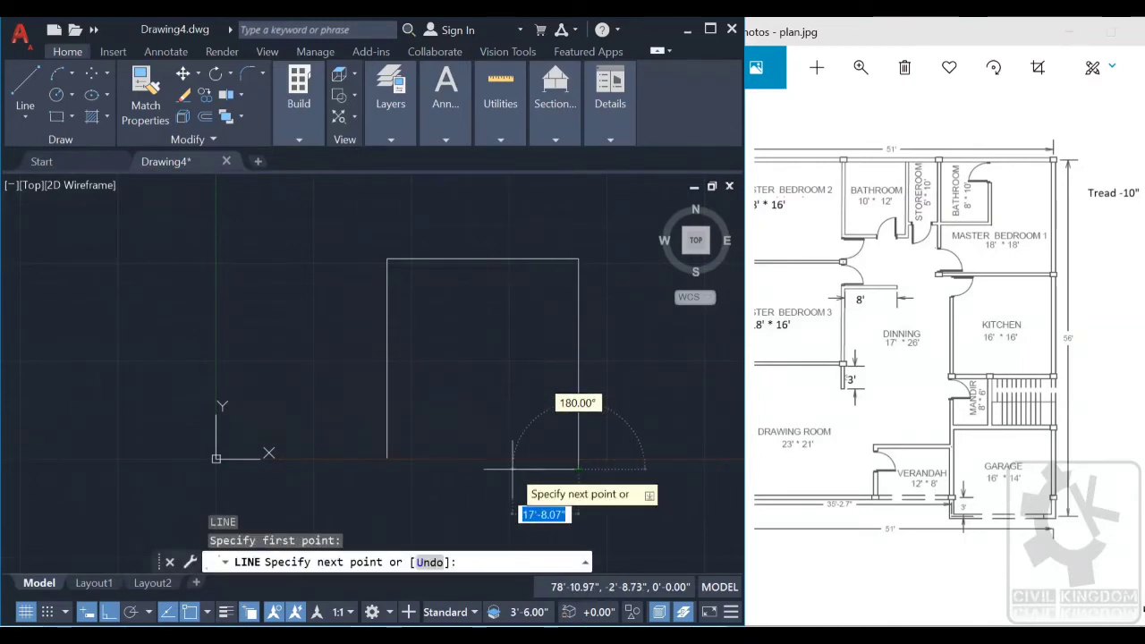
text(16)
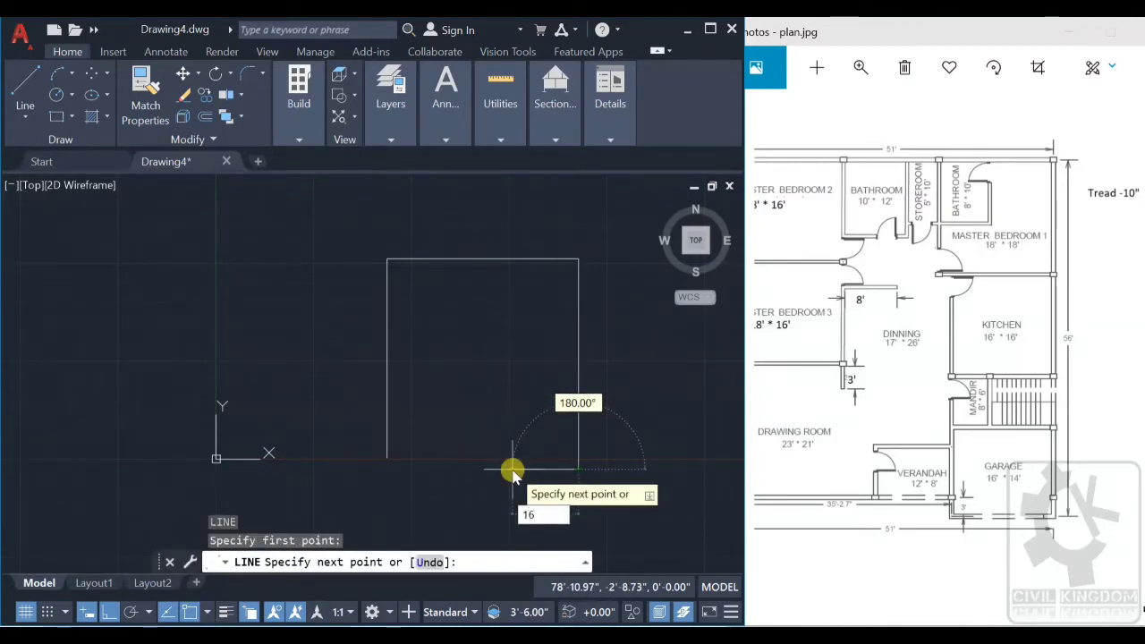
text(')
key(Return)
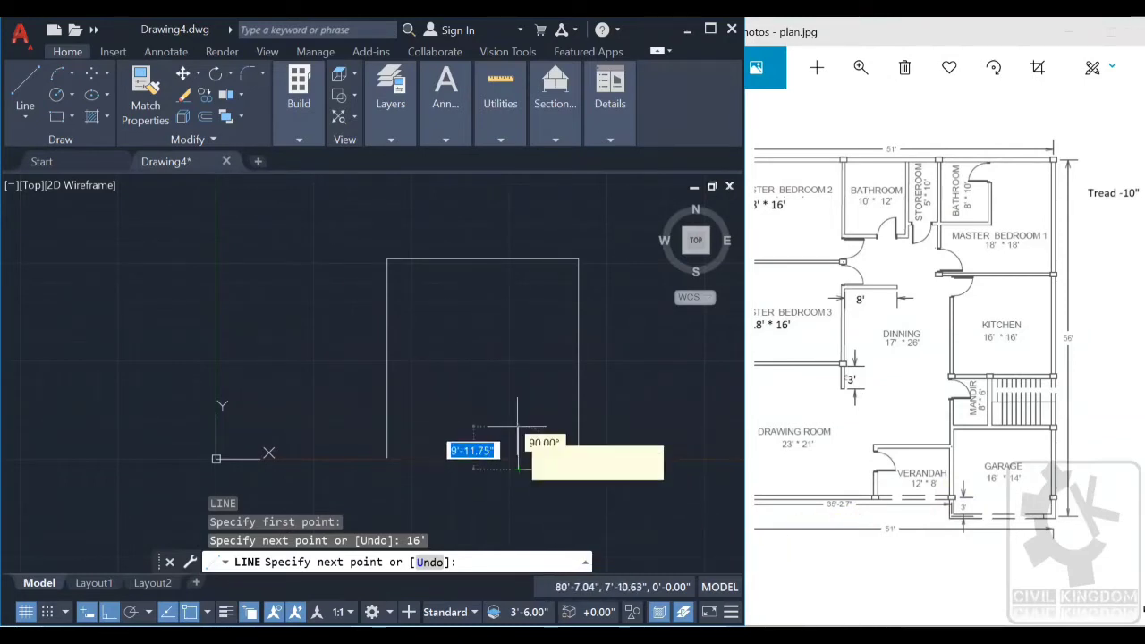
text(3)
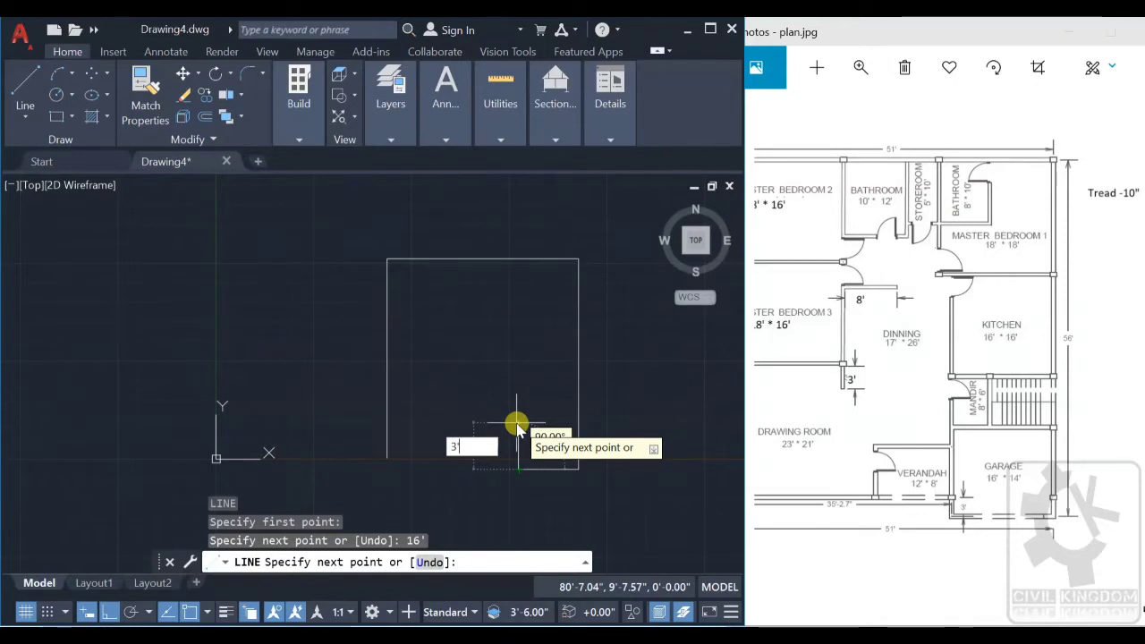
key(Return)
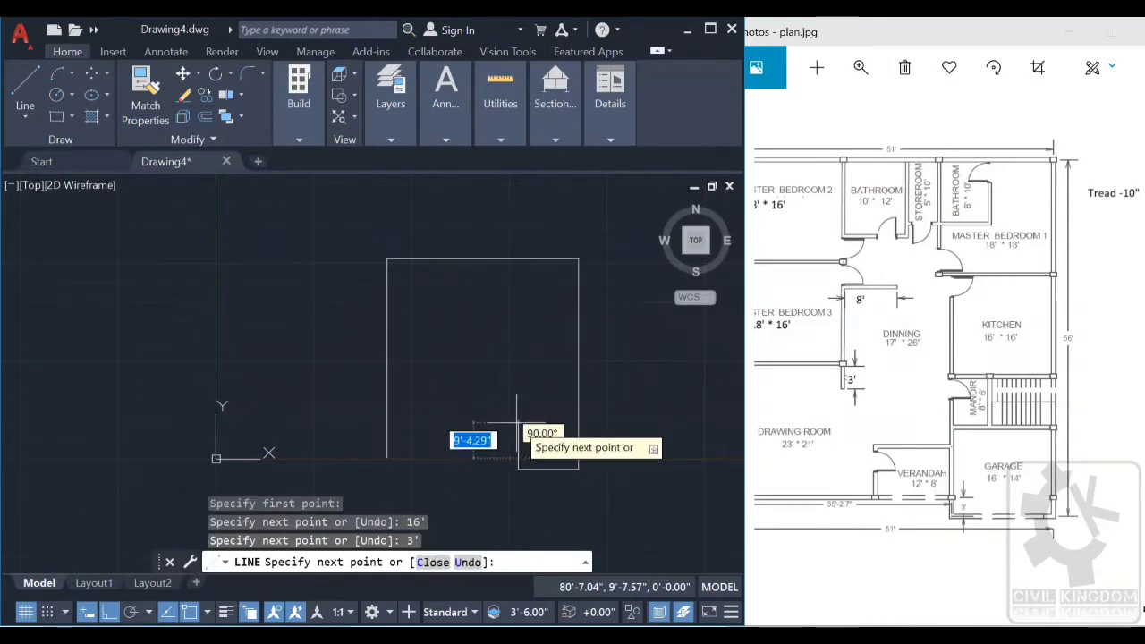
Step: Close the external outline with a horizontal line from the 3' segment to the lower endpoint of the 53' wall line
click(827, 443)
scroll(886, 465, up, 3)
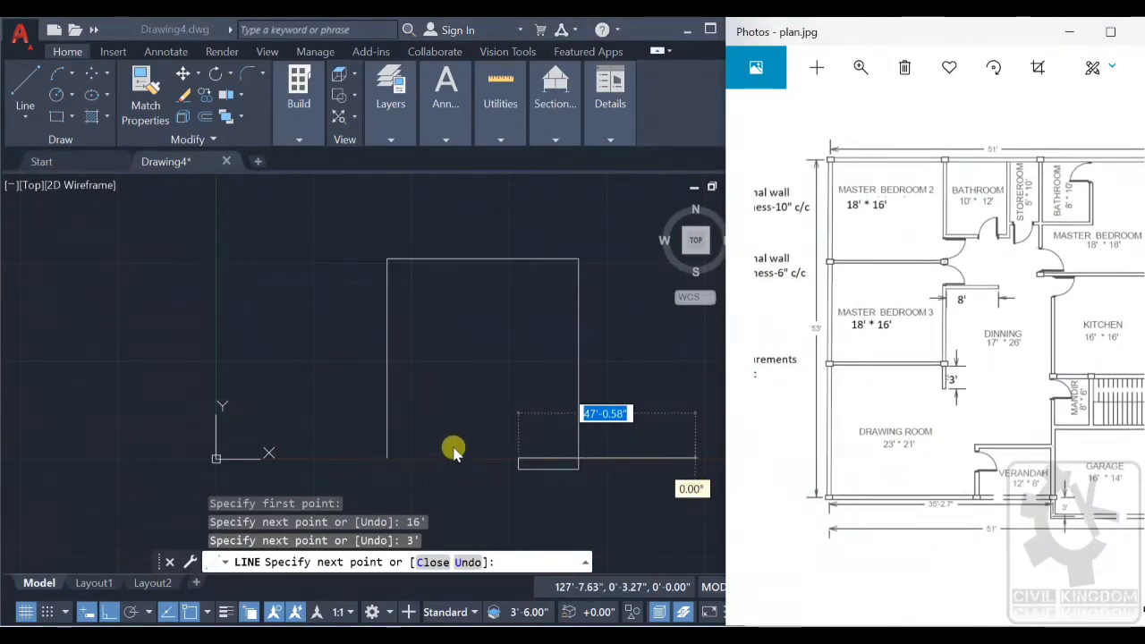
click(438, 458)
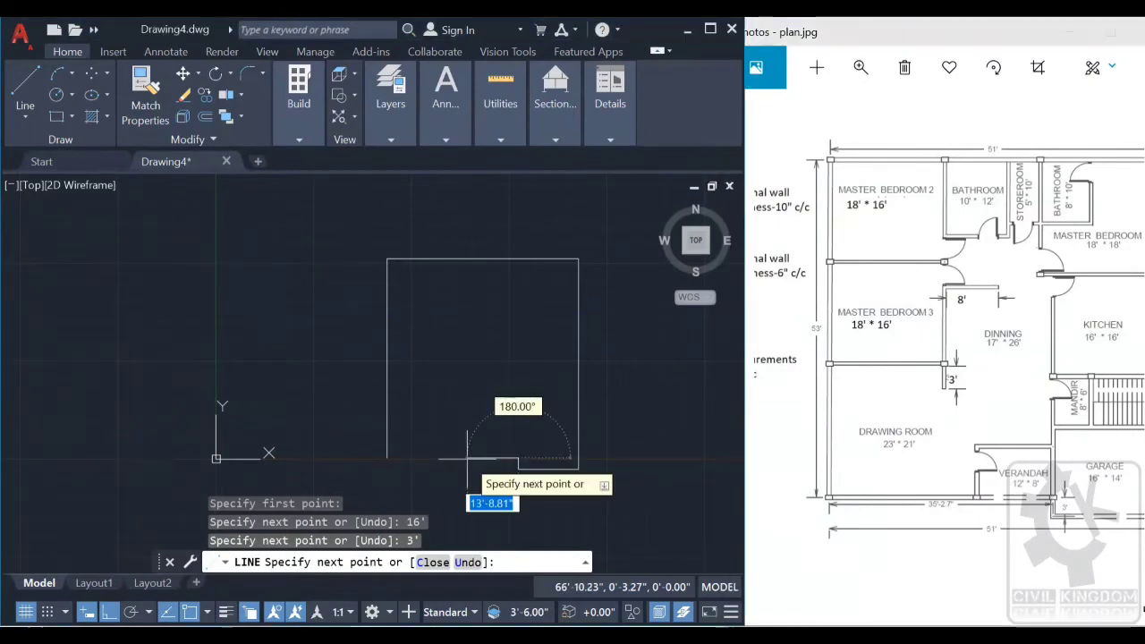
scroll(393, 458, up, 3)
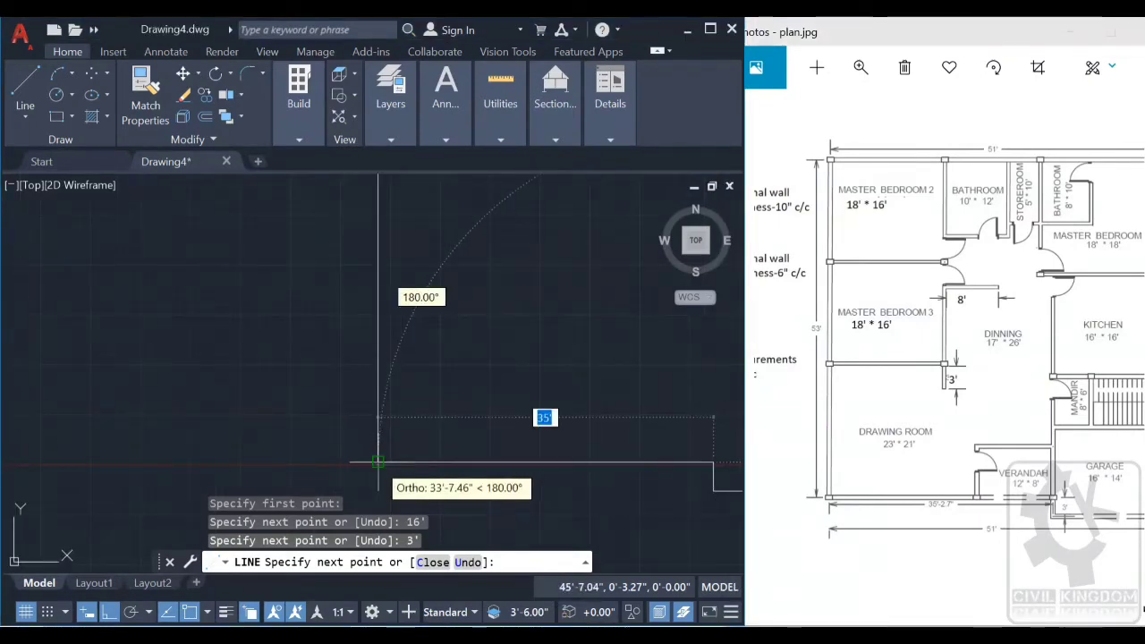
click(378, 459)
scroll(458, 456, down, 1)
scroll(458, 453, down, 4)
key(Escape)
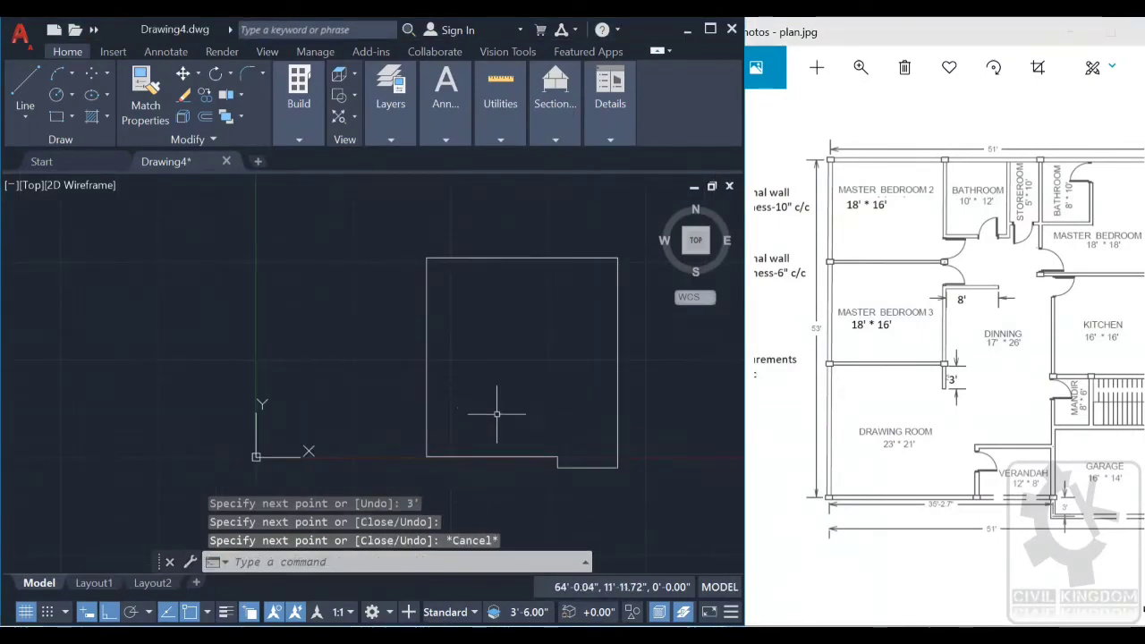
Step: Offset the left external wall line 18' inward to mark the width of master bedrooms 2 and 3
scroll(498, 408, down, 3)
middle_drag(516, 402, 511, 402)
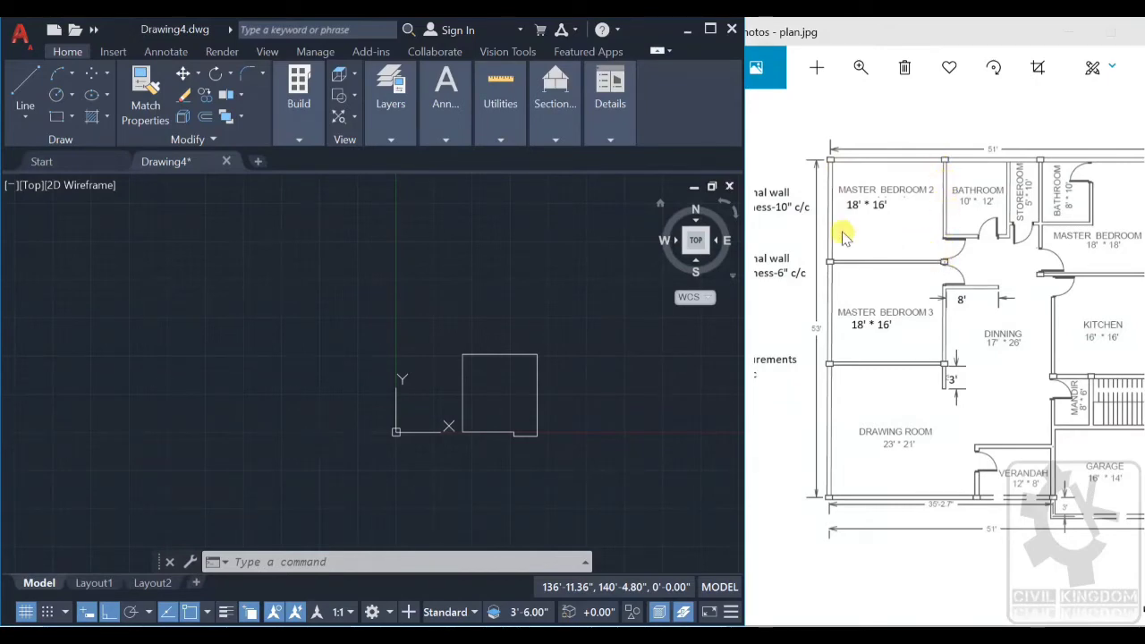
click(206, 121)
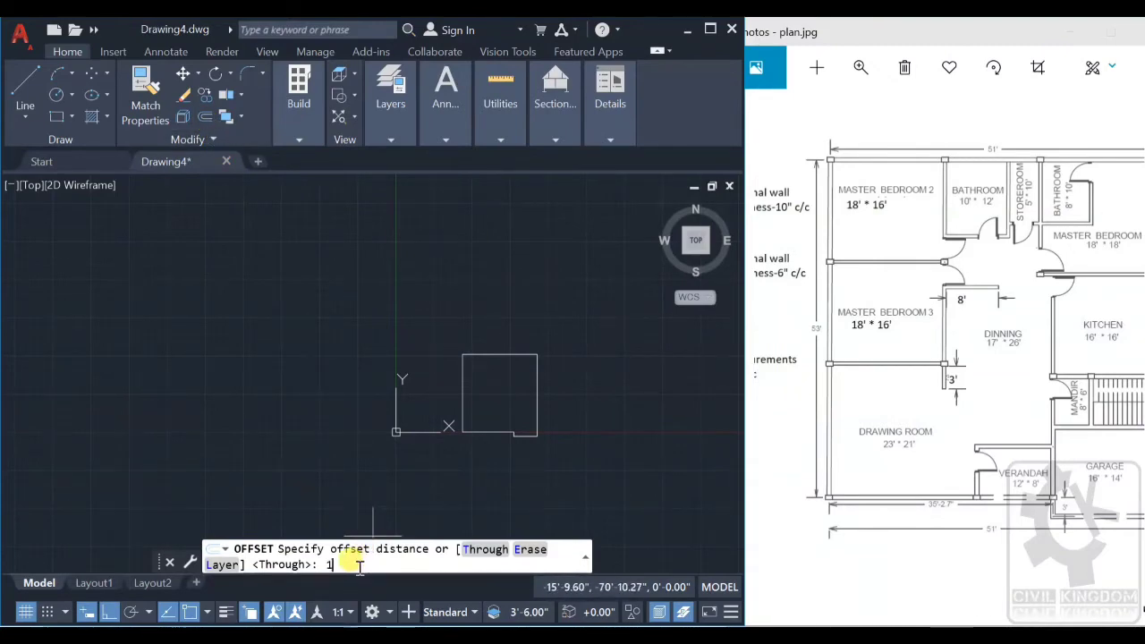
text(18)
key(Return)
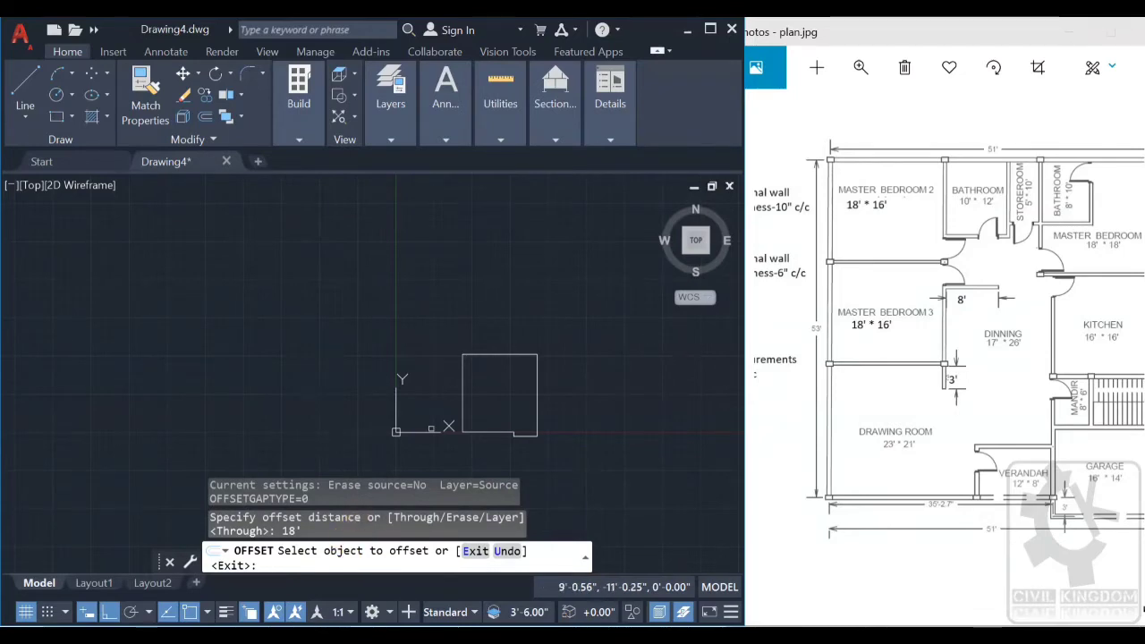
scroll(454, 402, up, 2)
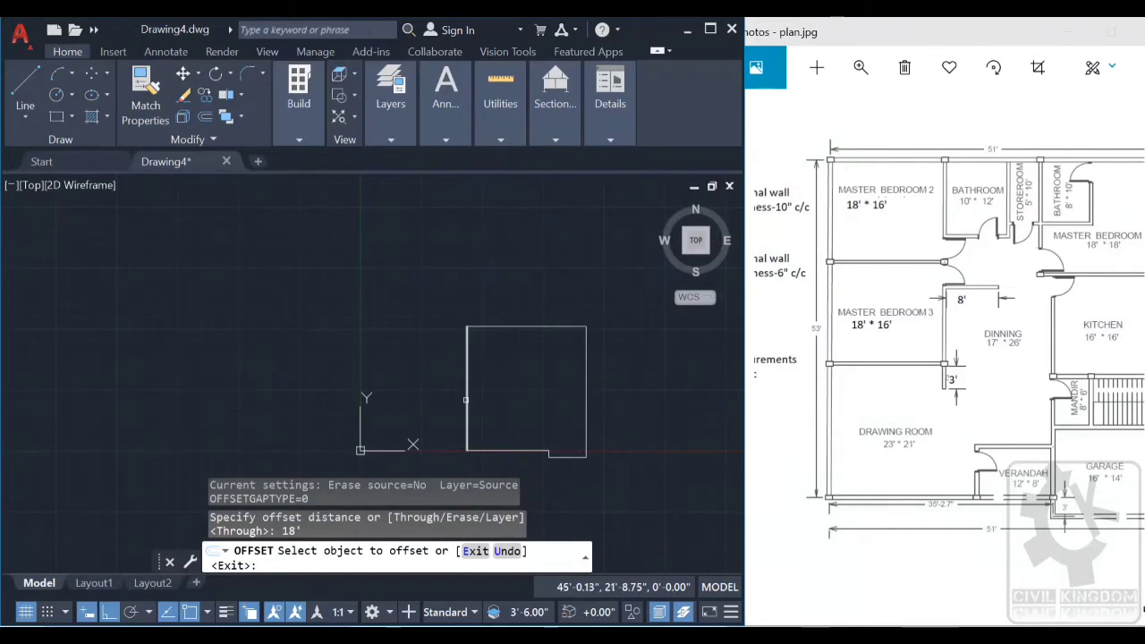
click(465, 400)
scroll(510, 398, up, 4)
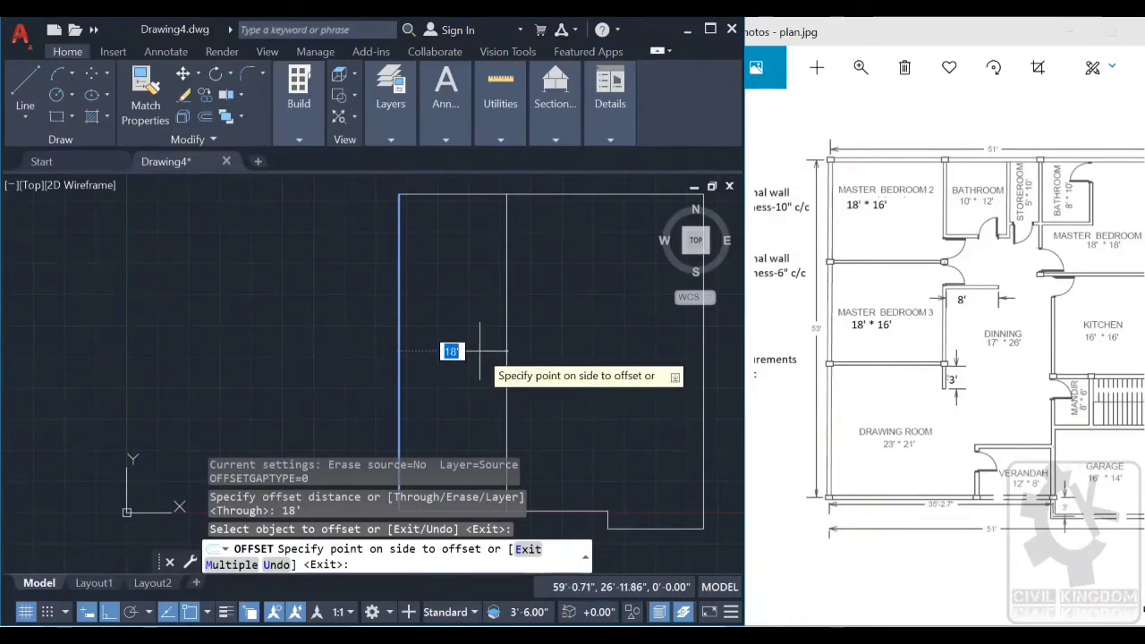
click(479, 352)
Step: Offset the right external wall line 18' inward for the master bedroom 1 width, as given in the plan reference
scroll(578, 388, down, 2)
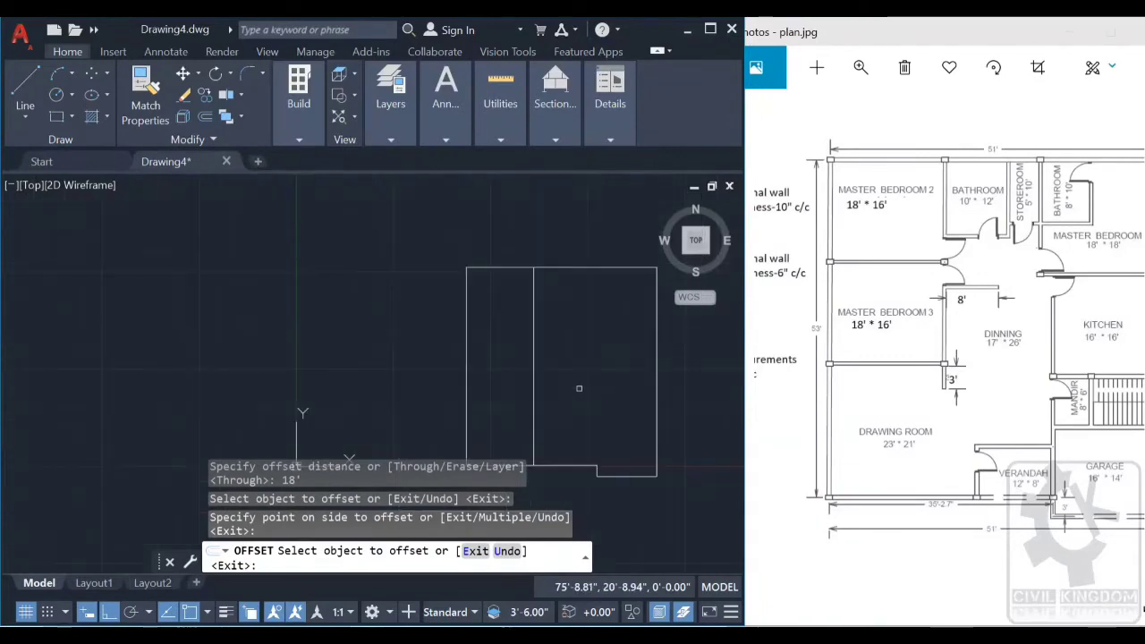
middle_drag(608, 367, 584, 368)
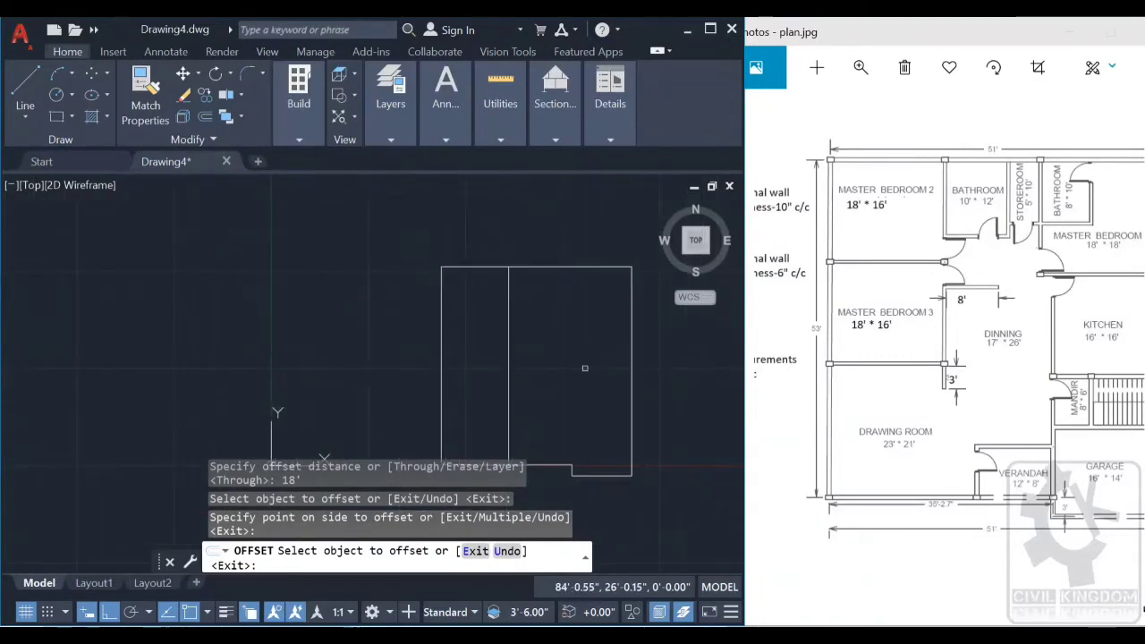
click(1035, 351)
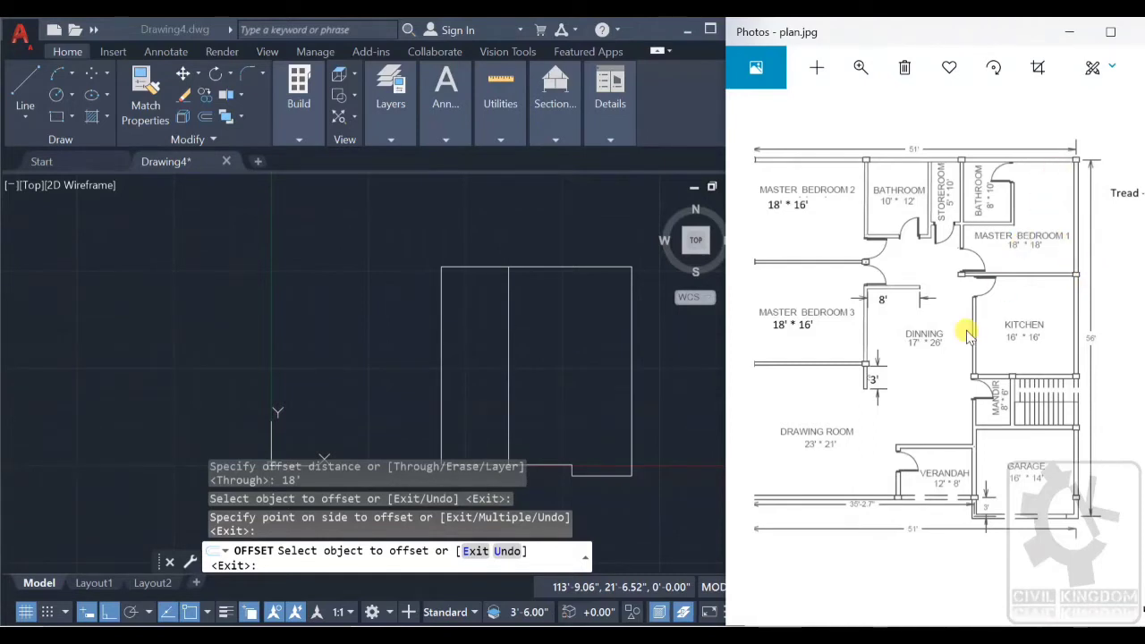
click(647, 404)
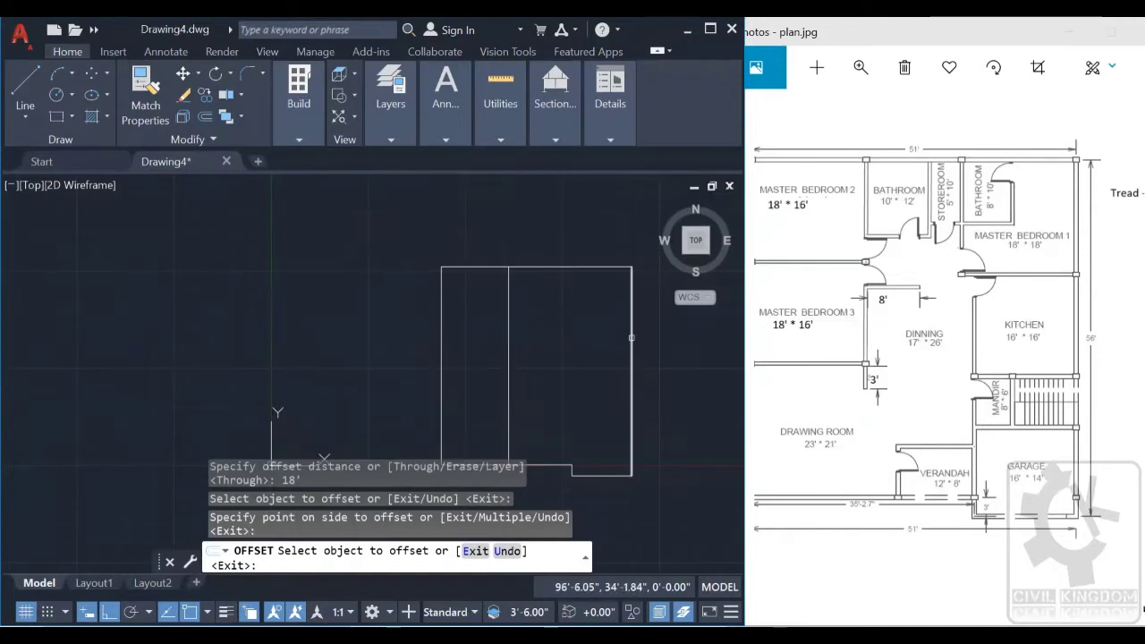
click(632, 338)
click(619, 376)
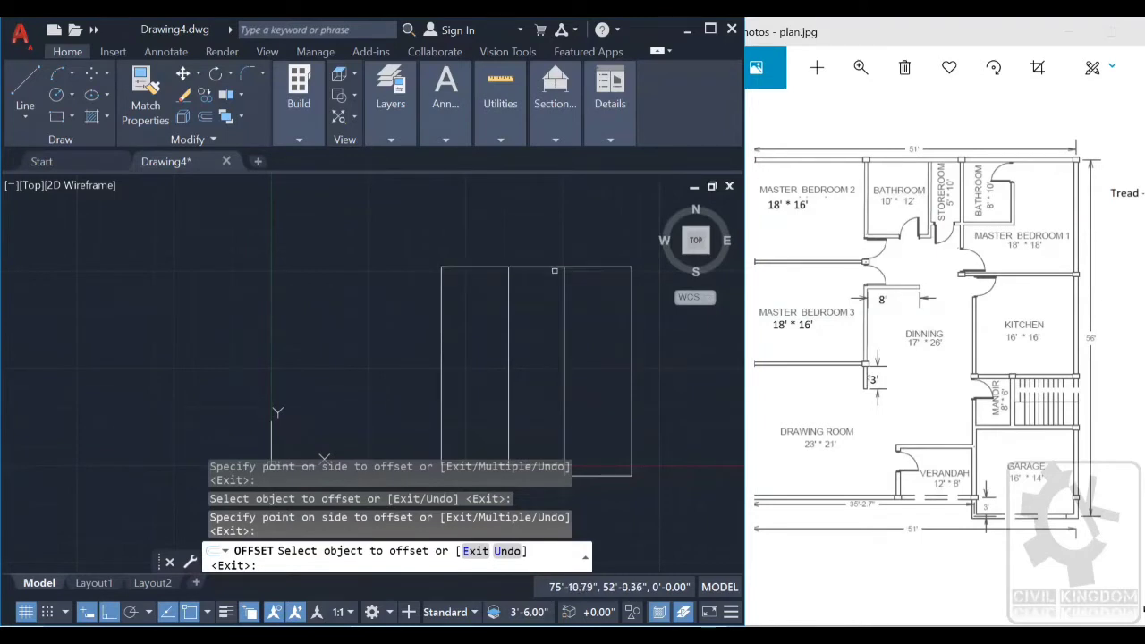
Step: Offset the upper 51' wall line 18' downward for the depth of master bedroom 1
click(545, 266)
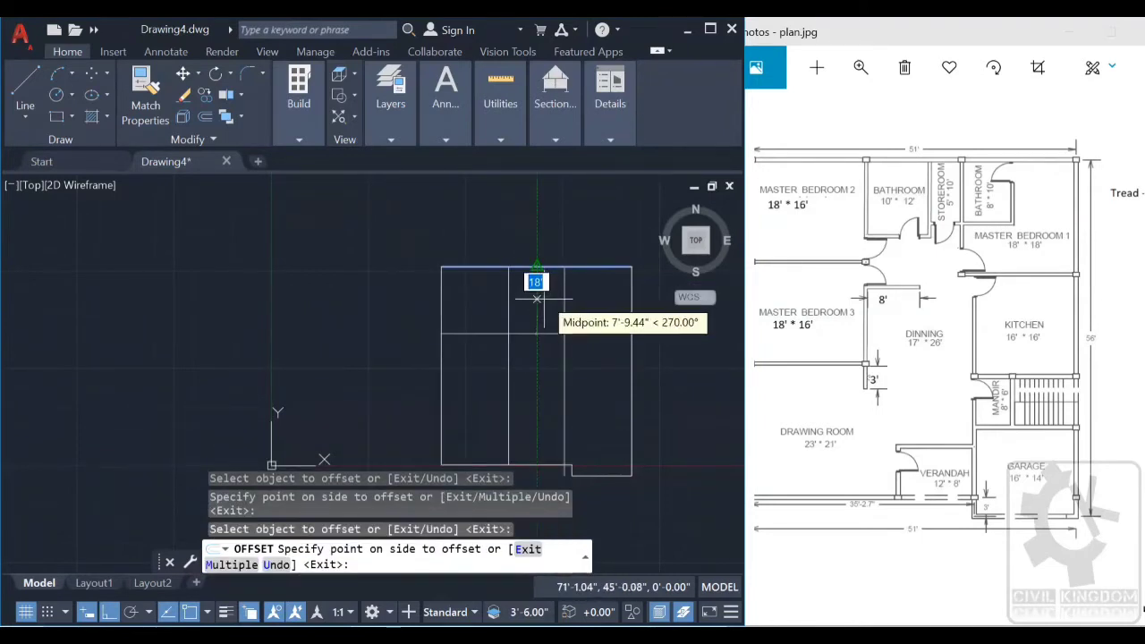
click(544, 383)
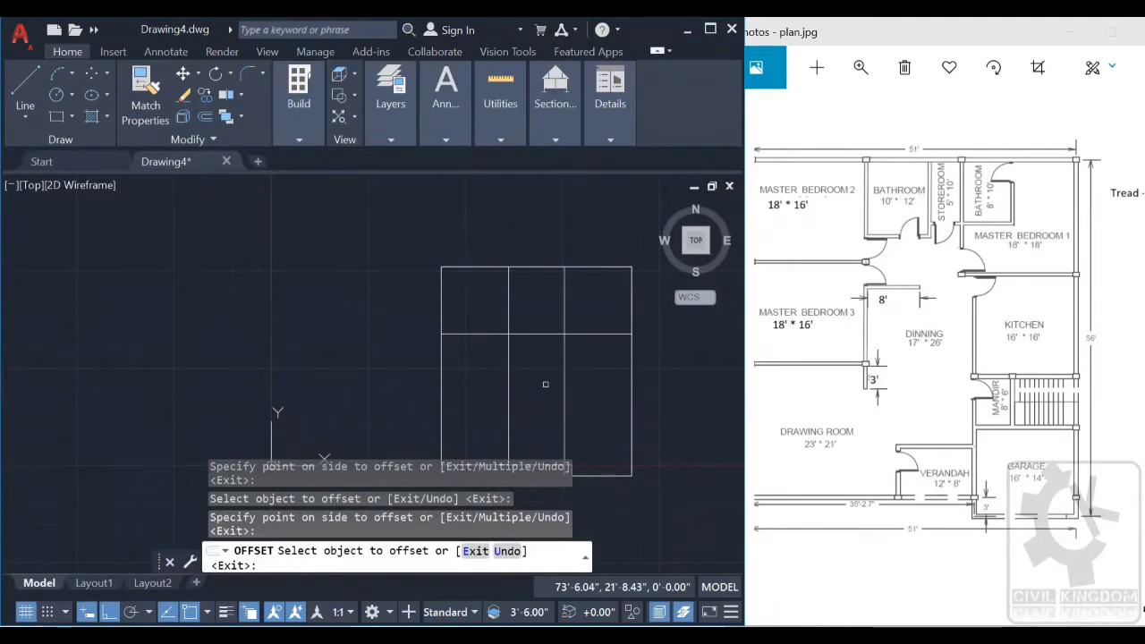
click(818, 229)
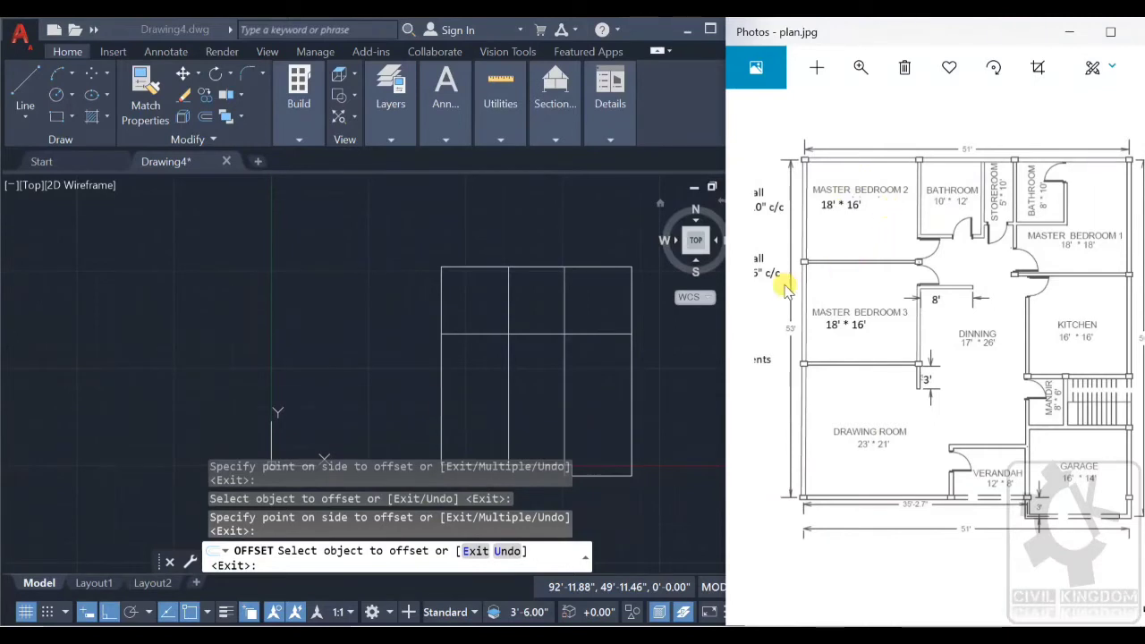
Step: Offset the upper 51' wall line 16' downward for the depth of master bedroom 2
click(381, 281)
key(Escape)
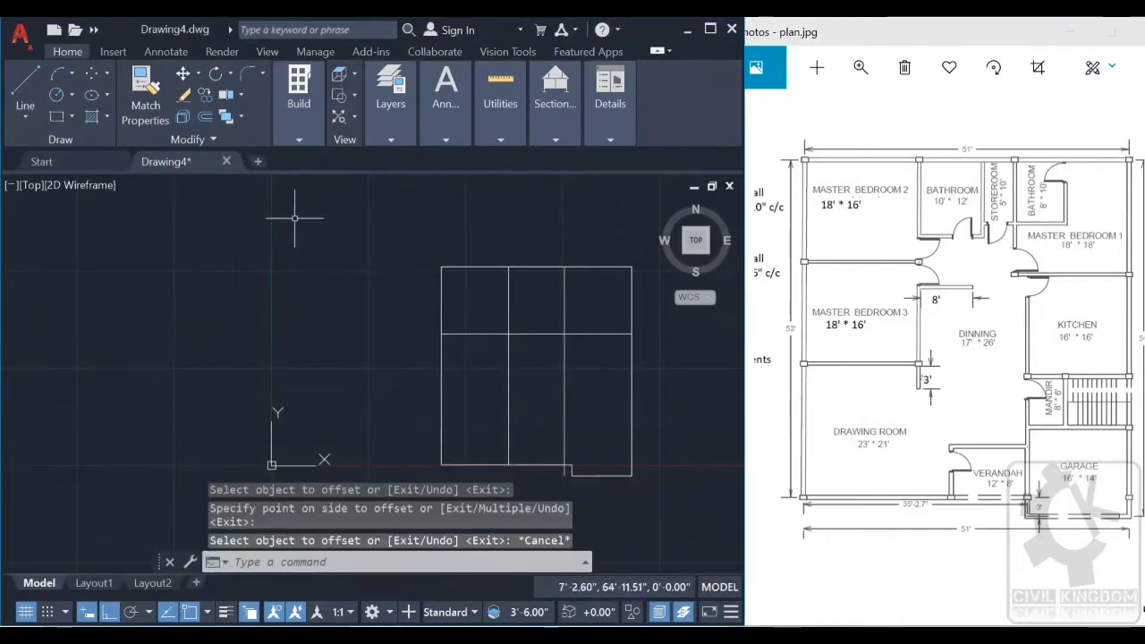
click(202, 118)
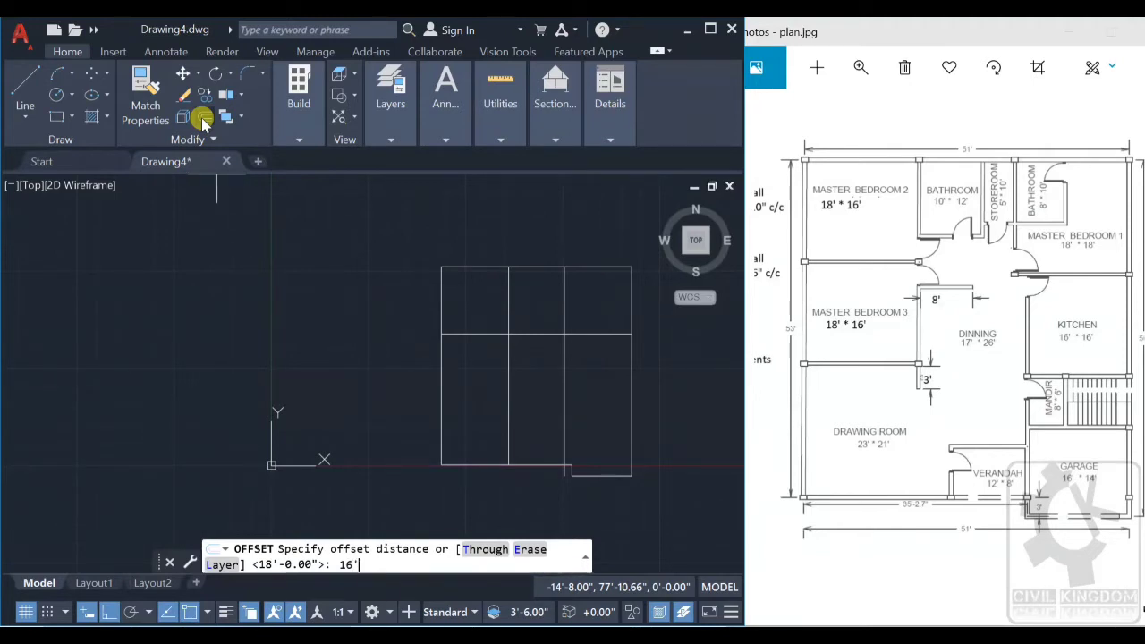
key(Return)
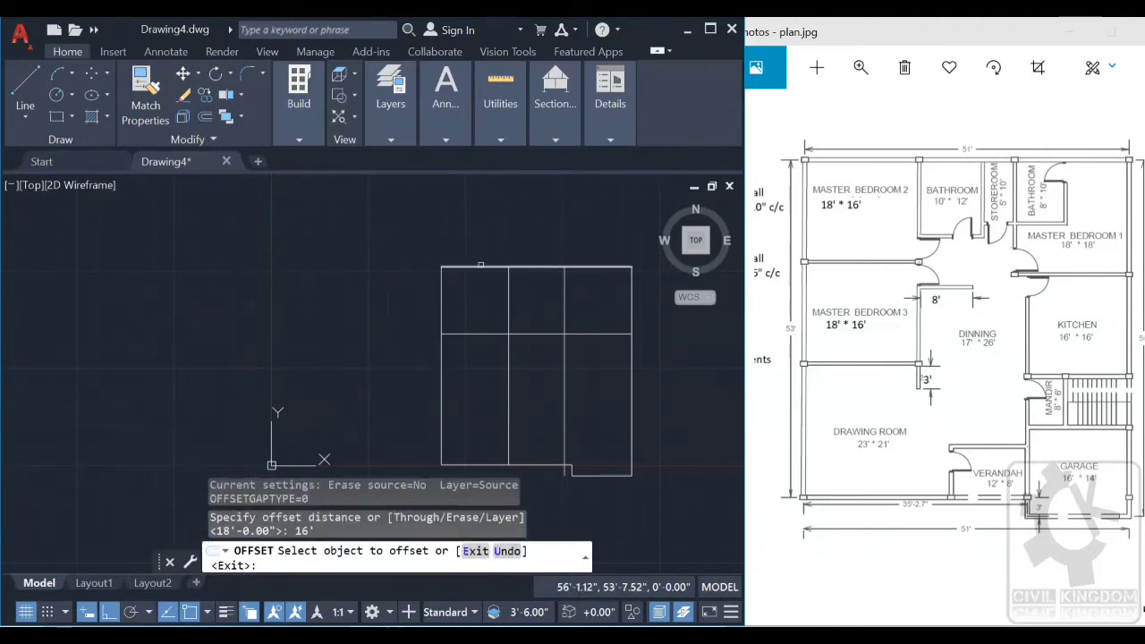
click(481, 266)
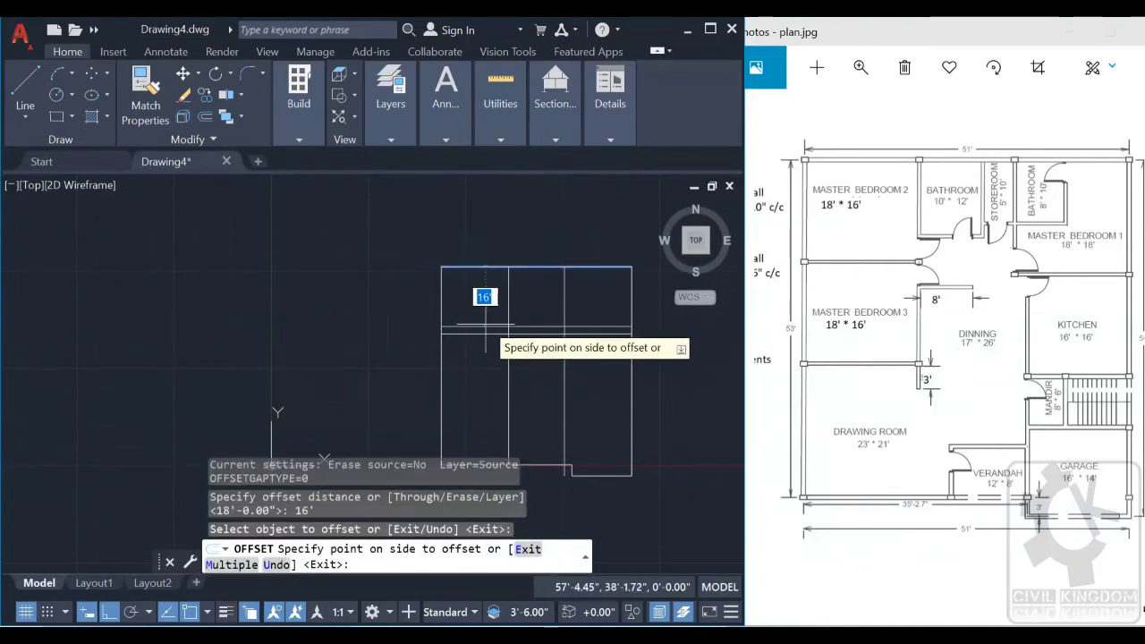
scroll(485, 324, up, 2)
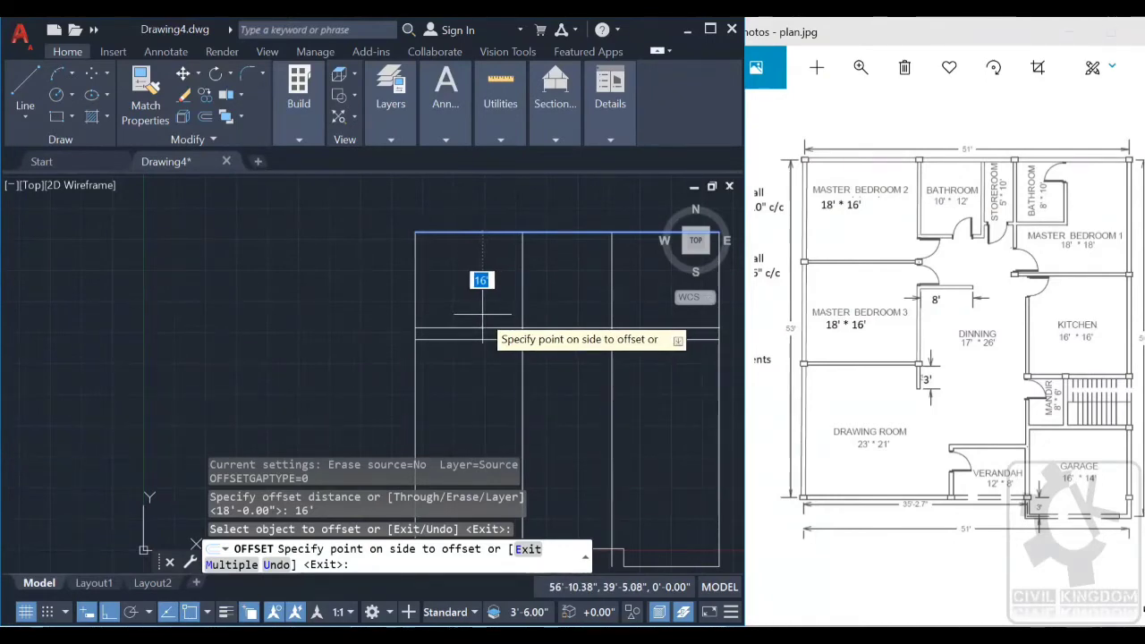
click(482, 314)
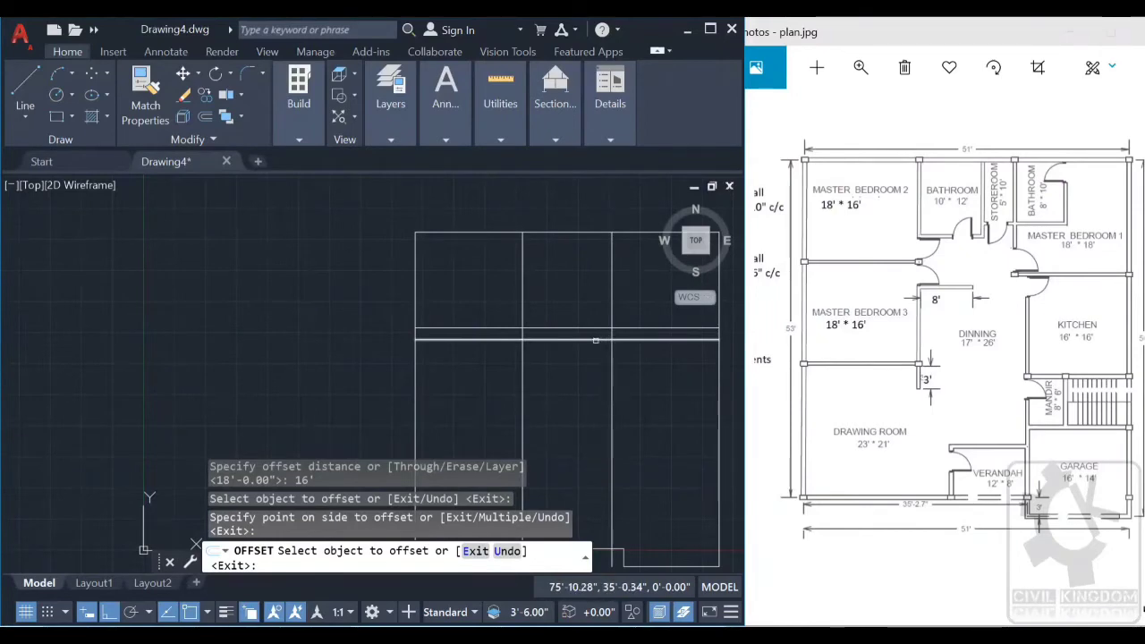
key(Escape)
Step: Trim the two horizontal internal lines so the 16' one spans only master bedroom 2 and the 18' one only master bedroom 1
scroll(597, 342, down, 2)
middle_drag(627, 345, 593, 358)
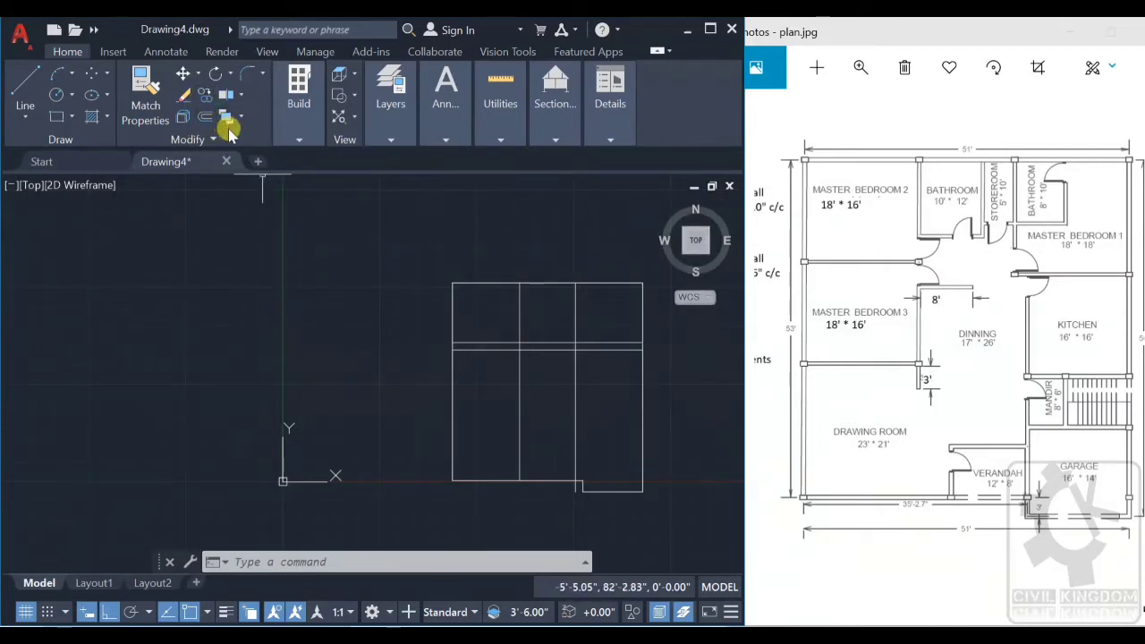
click(241, 96)
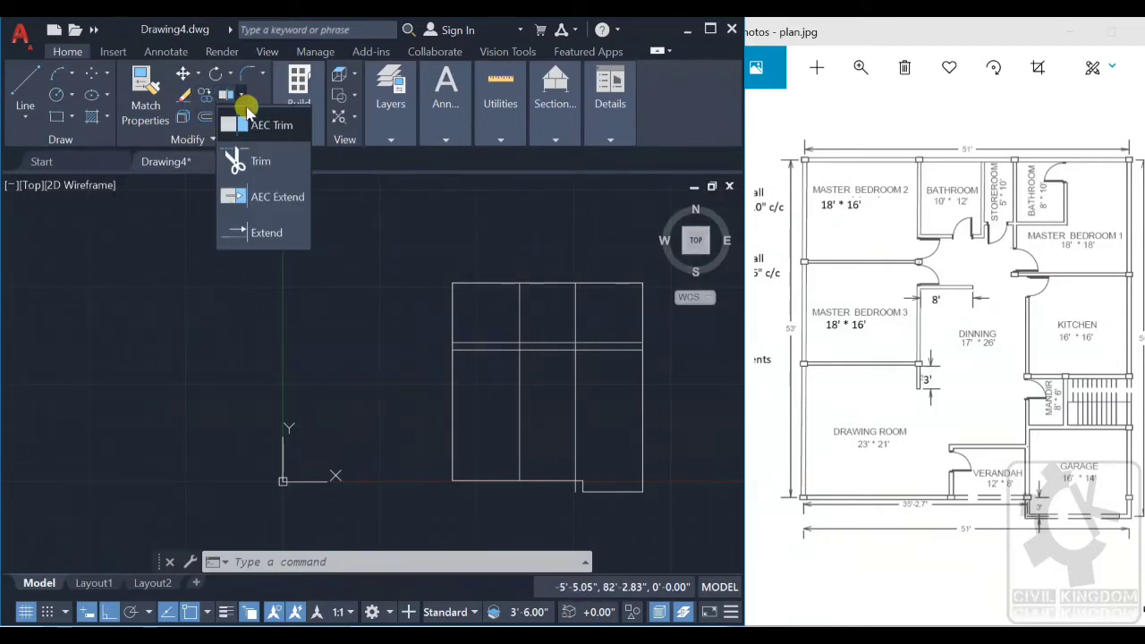
click(260, 163)
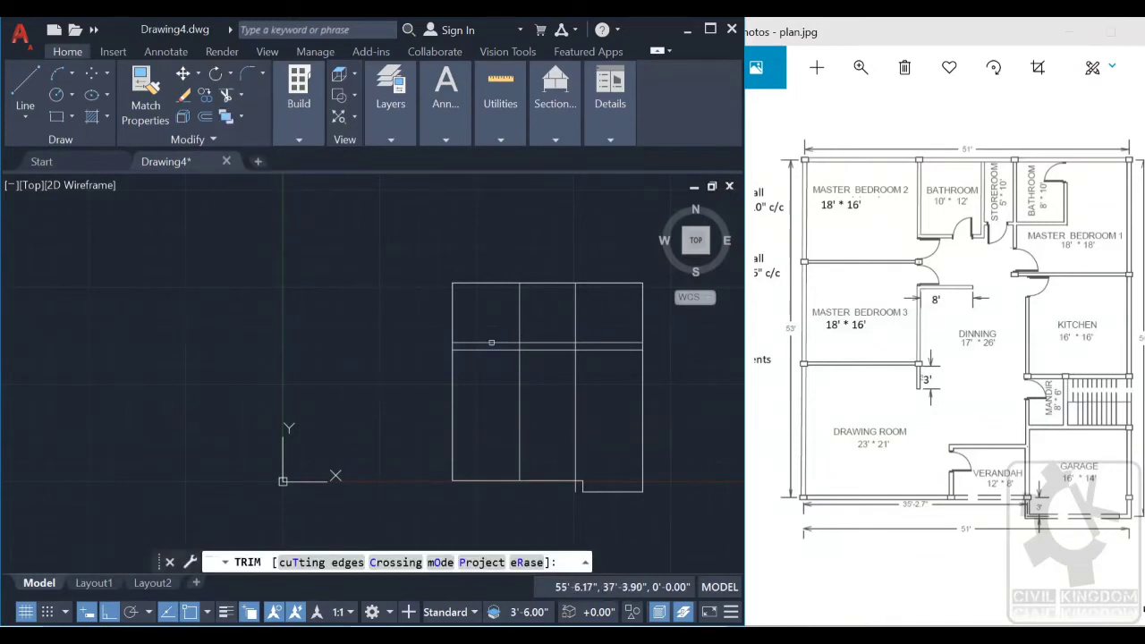
scroll(619, 340, up, 2)
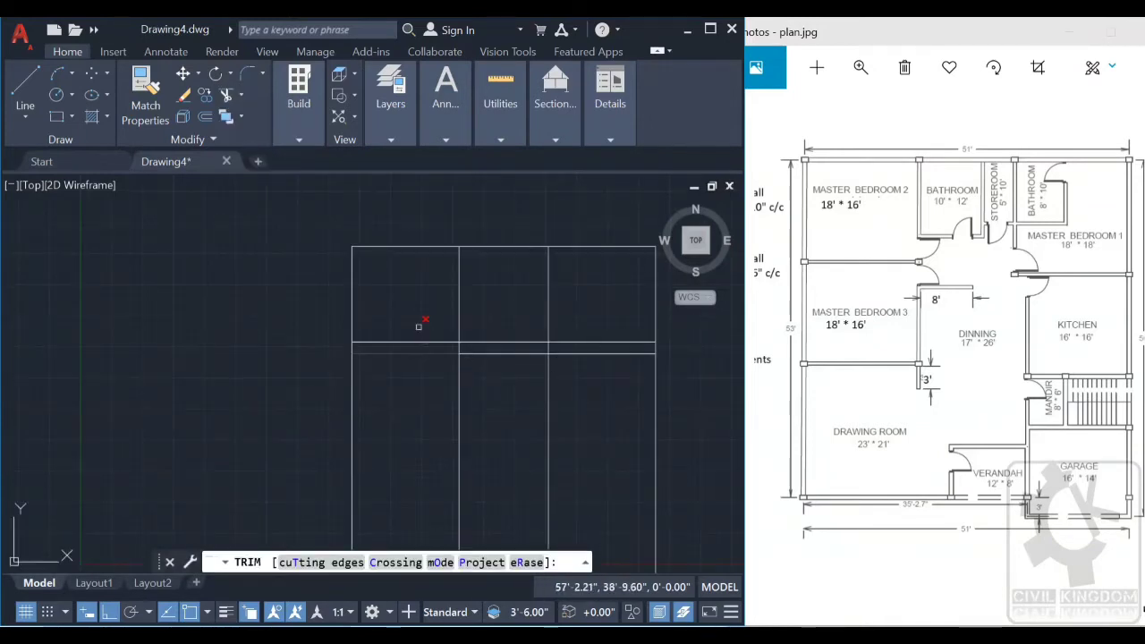
click(583, 340)
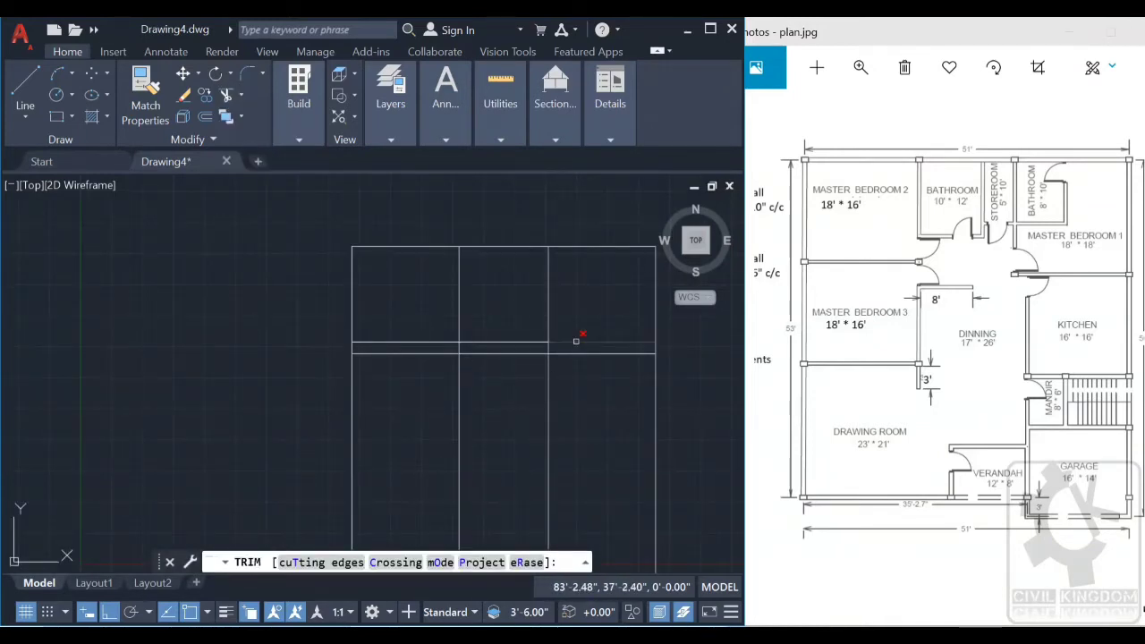
click(528, 341)
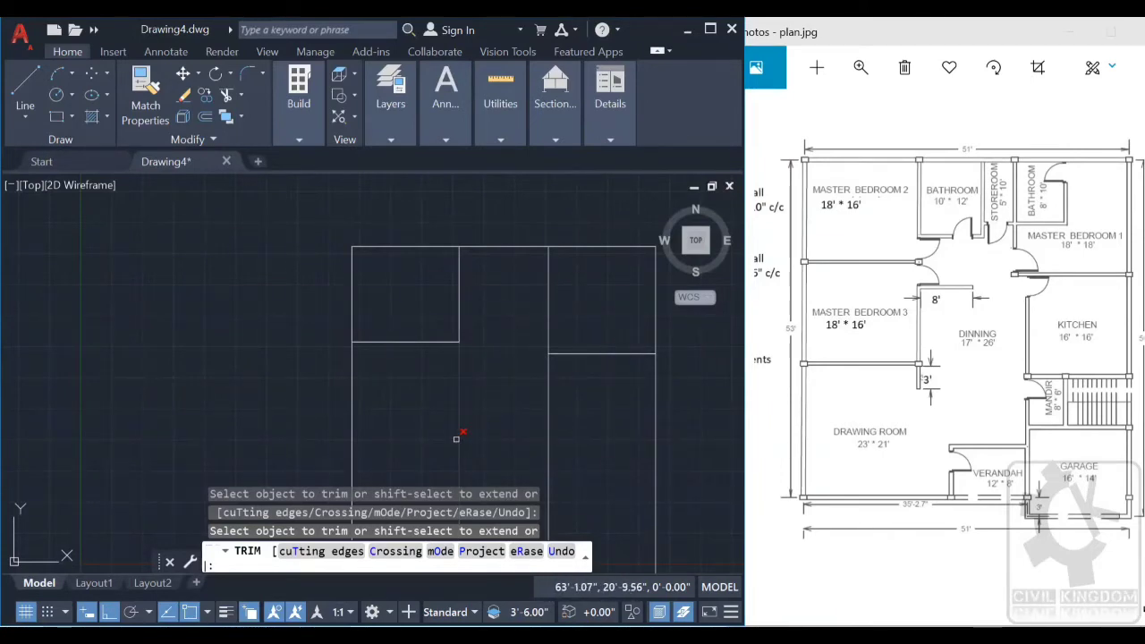
key(Escape)
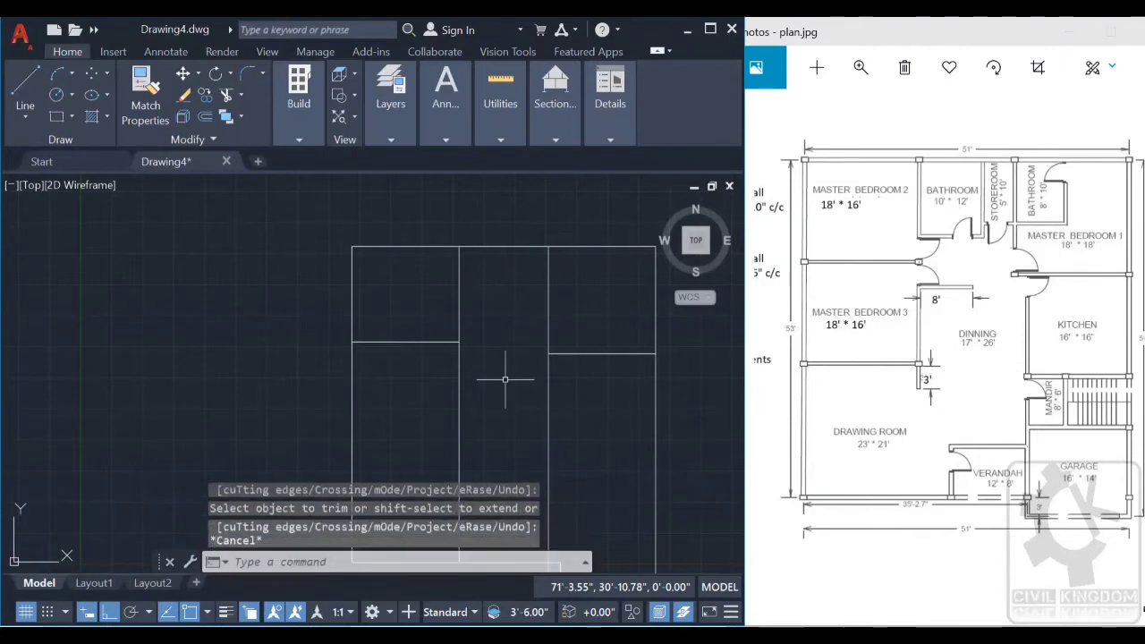
Step: Offset the lower wall line of master bedroom 2 16' downward for the depth of master bedroom 3
scroll(504, 380, down, 2)
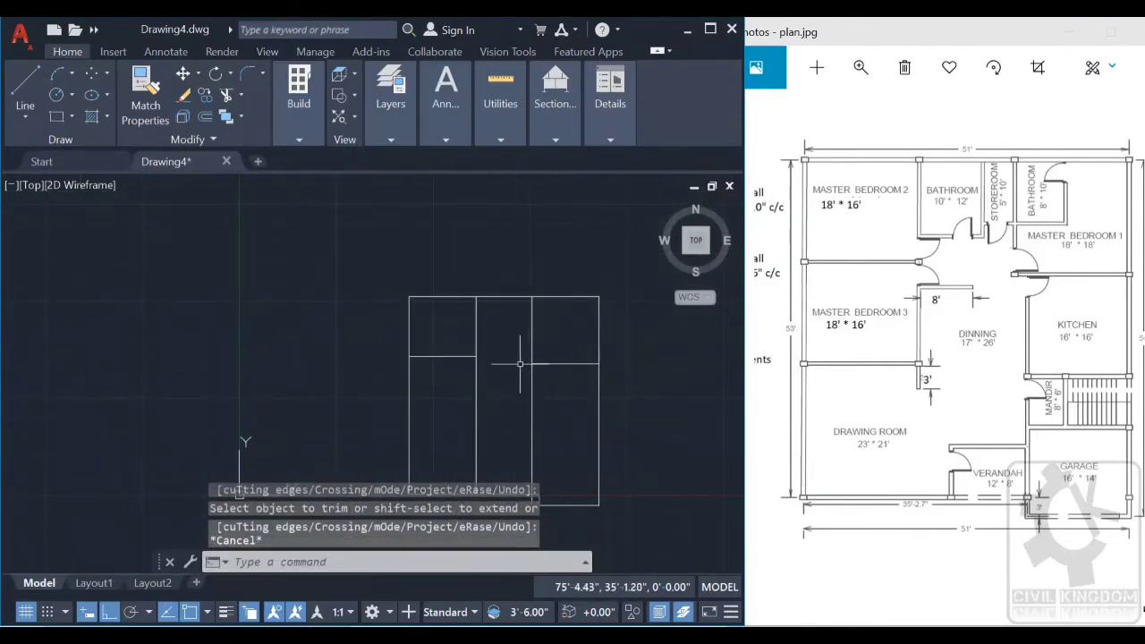
middle_drag(521, 362, 518, 332)
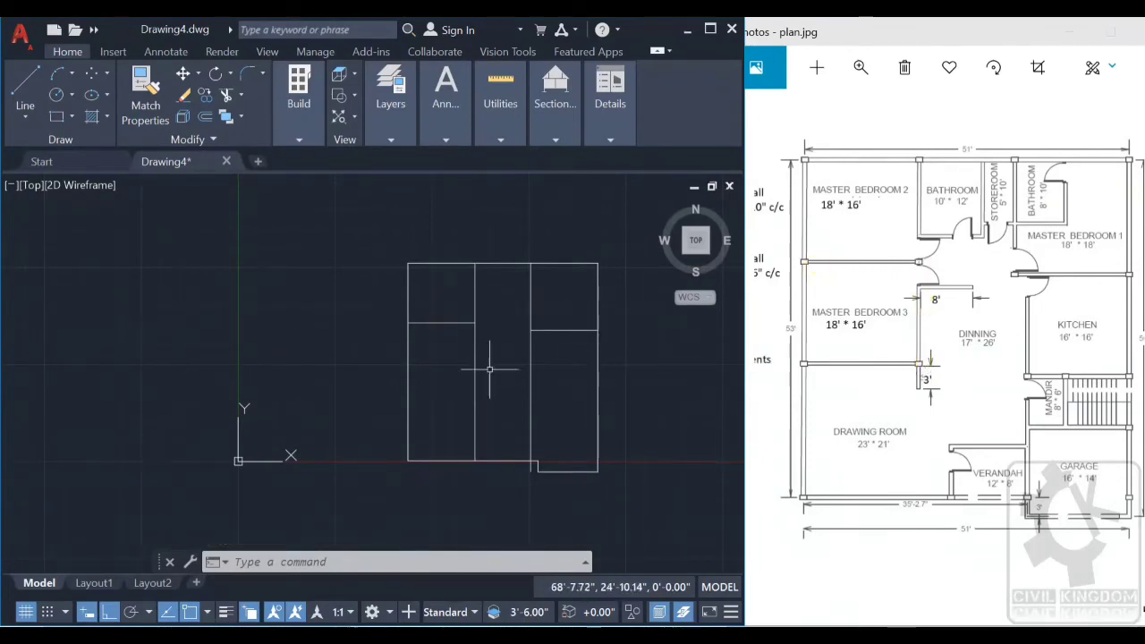
click(207, 120)
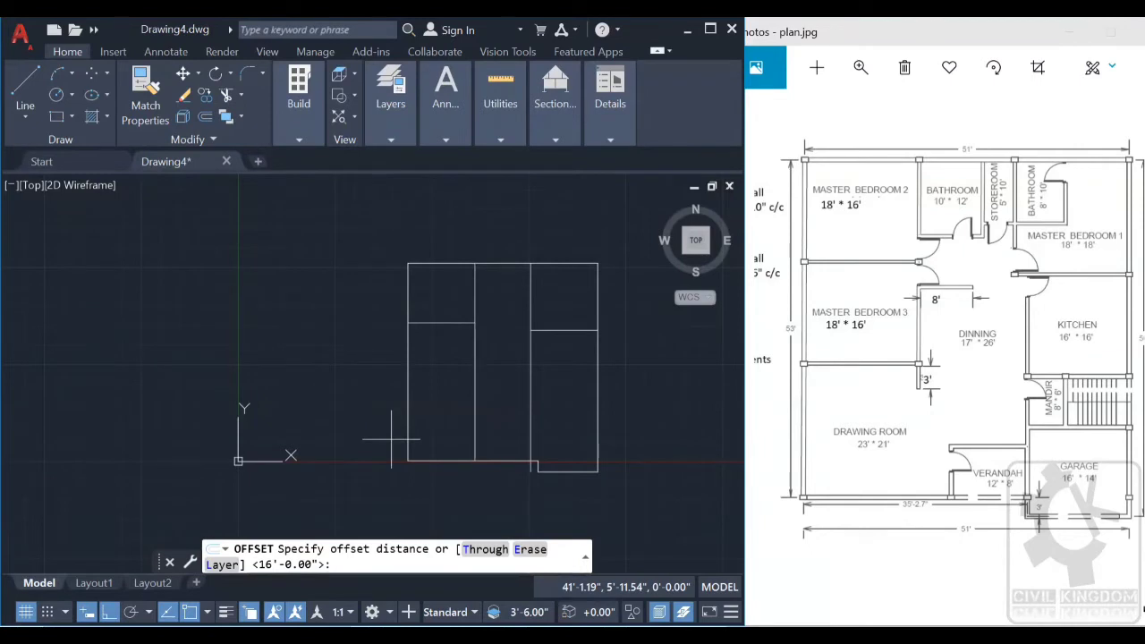
text(16)
key(Return)
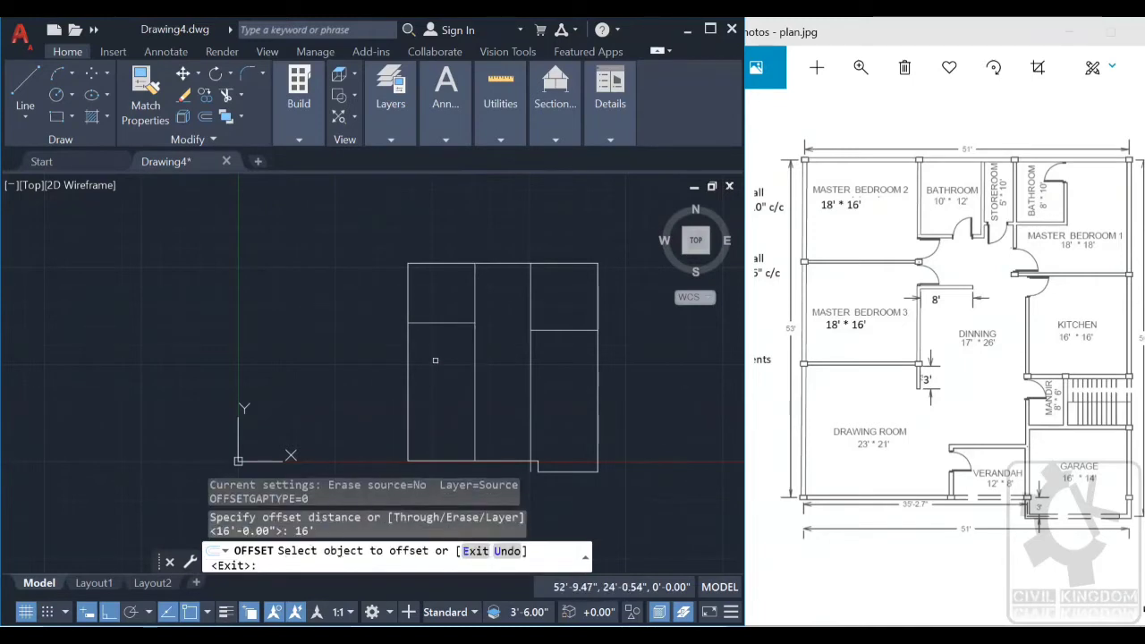
scroll(436, 335, up, 2)
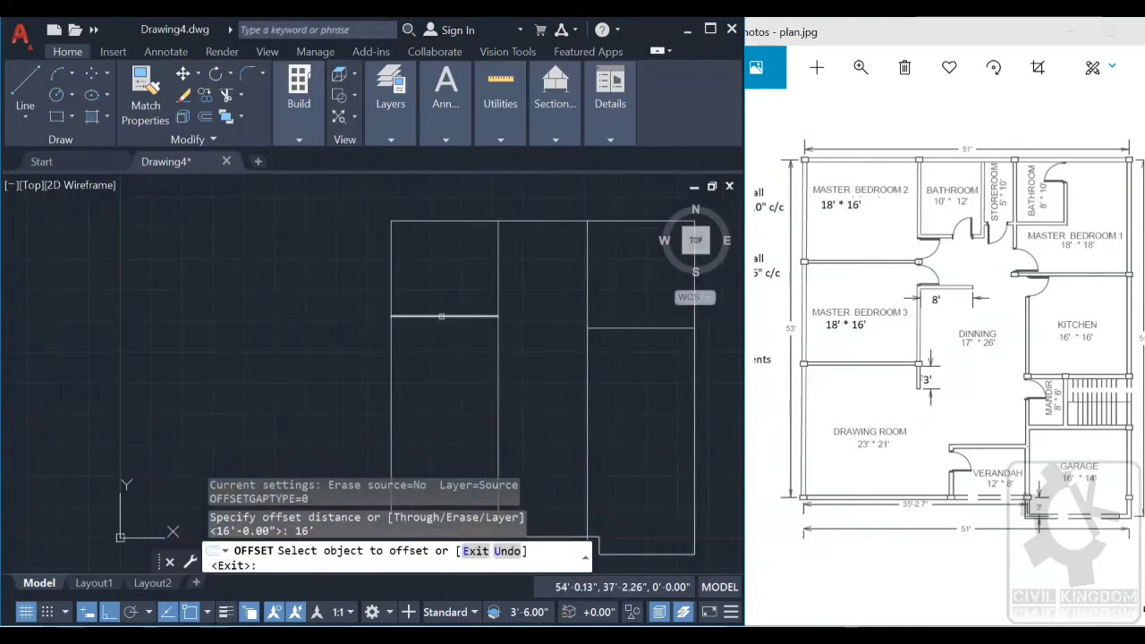
click(441, 316)
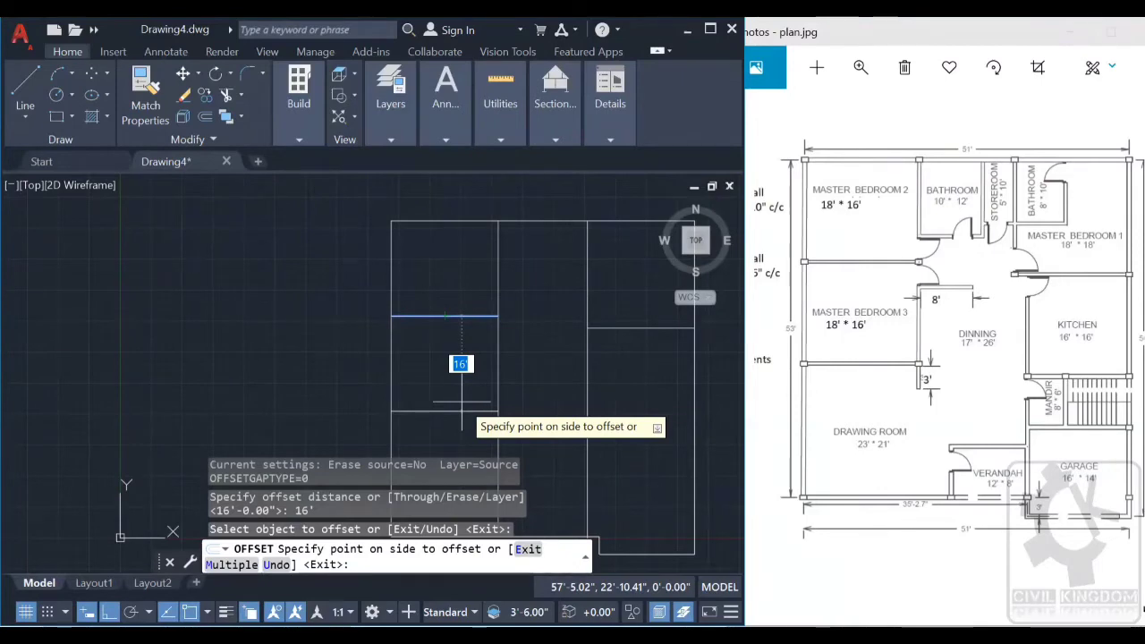
click(462, 402)
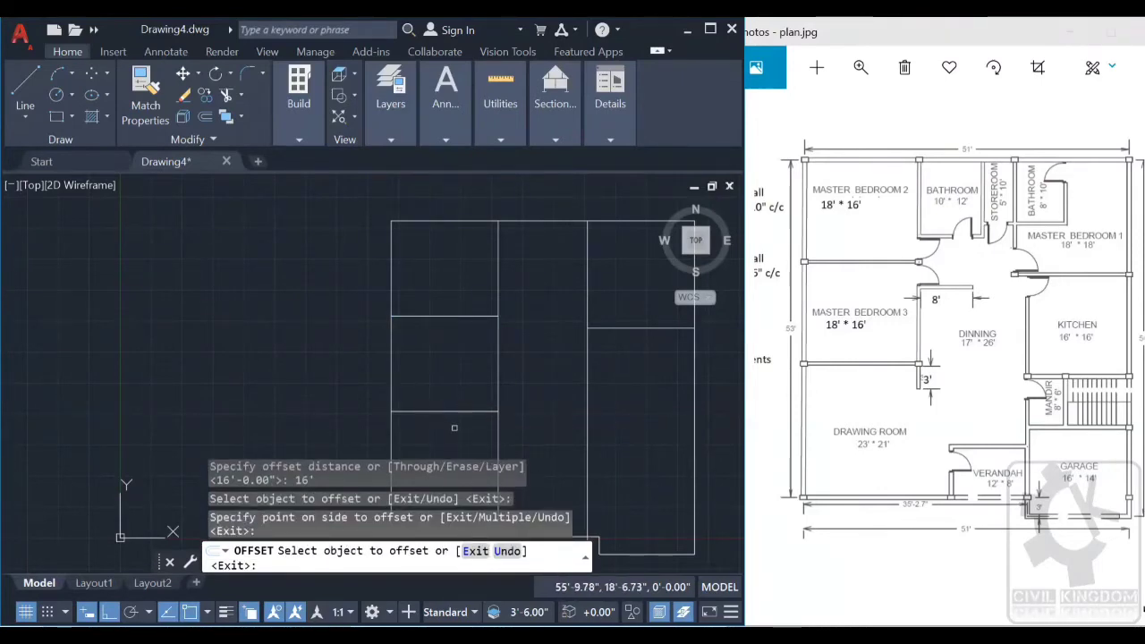
Step: Offset the lowest external wall line 14' upward for the garage depth given in the plan reference
scroll(505, 447, down, 2)
middle_drag(523, 455, 470, 344)
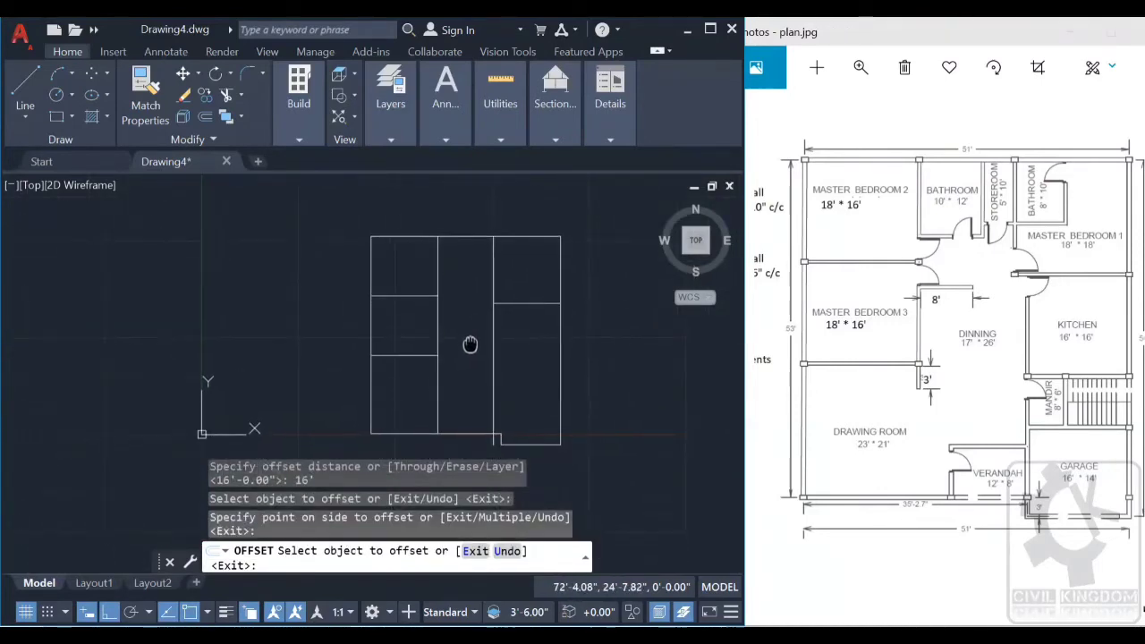
middle_drag(516, 386, 495, 374)
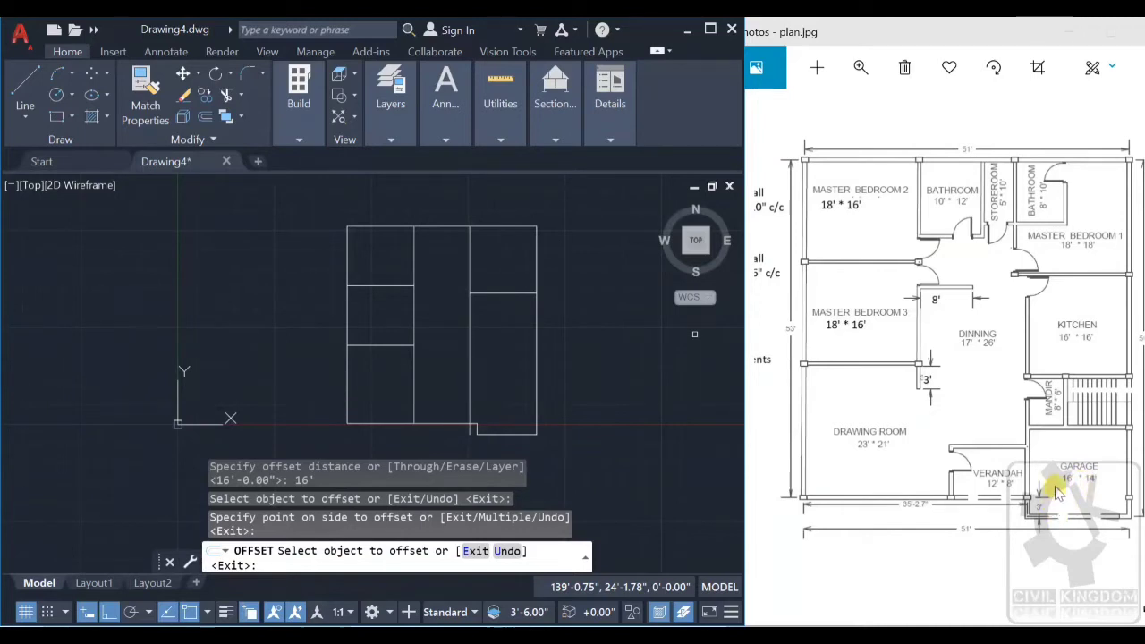
click(200, 121)
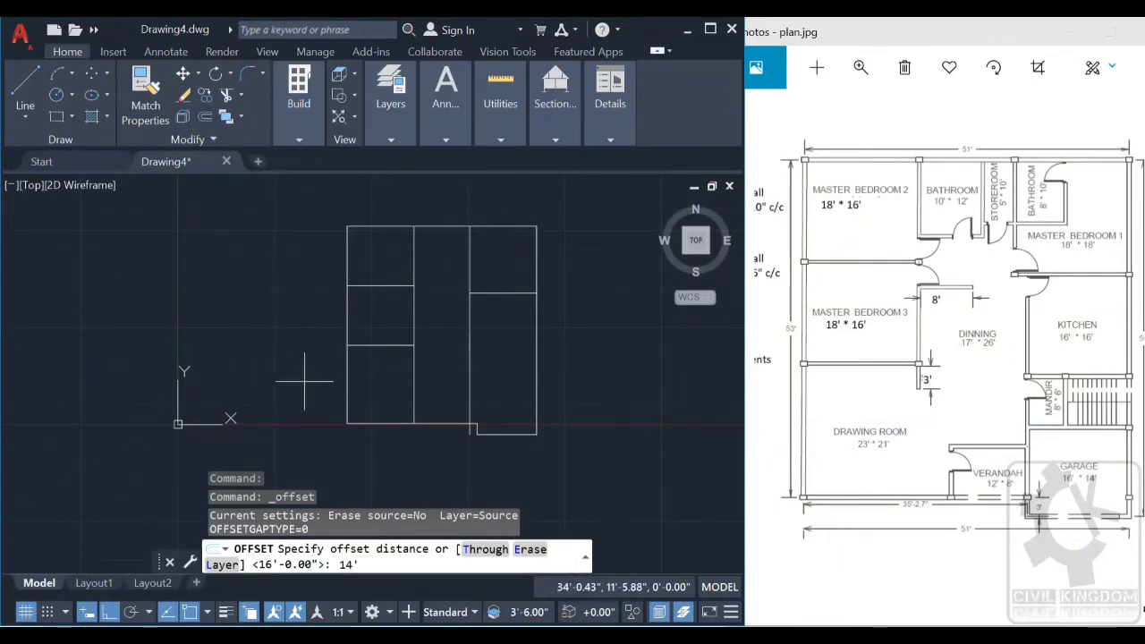
text(14')
key(Return)
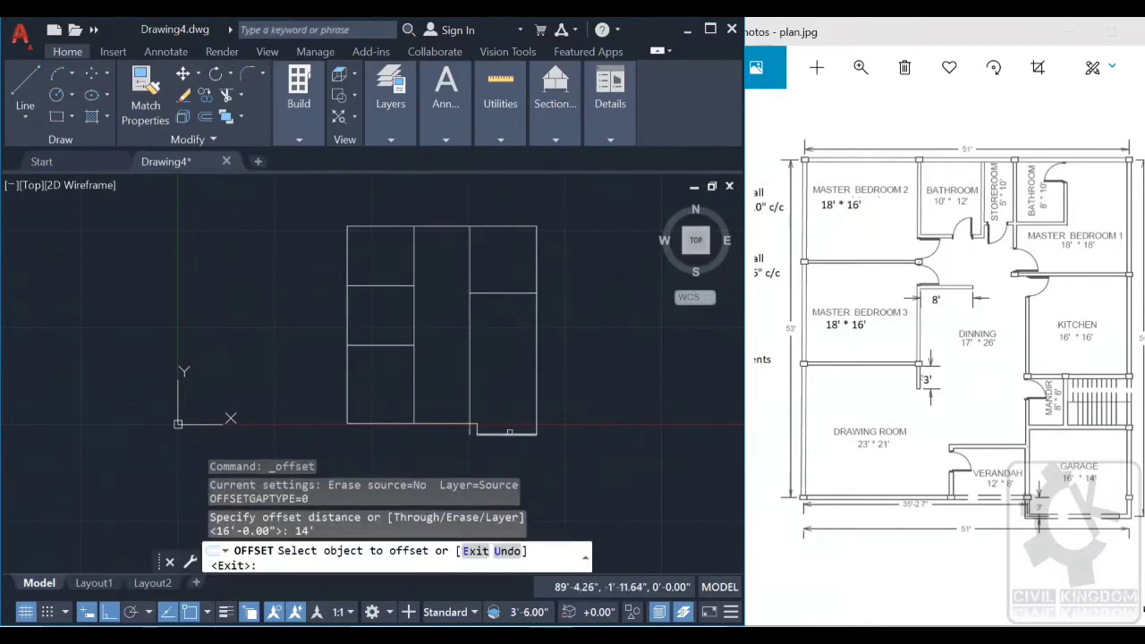
click(509, 433)
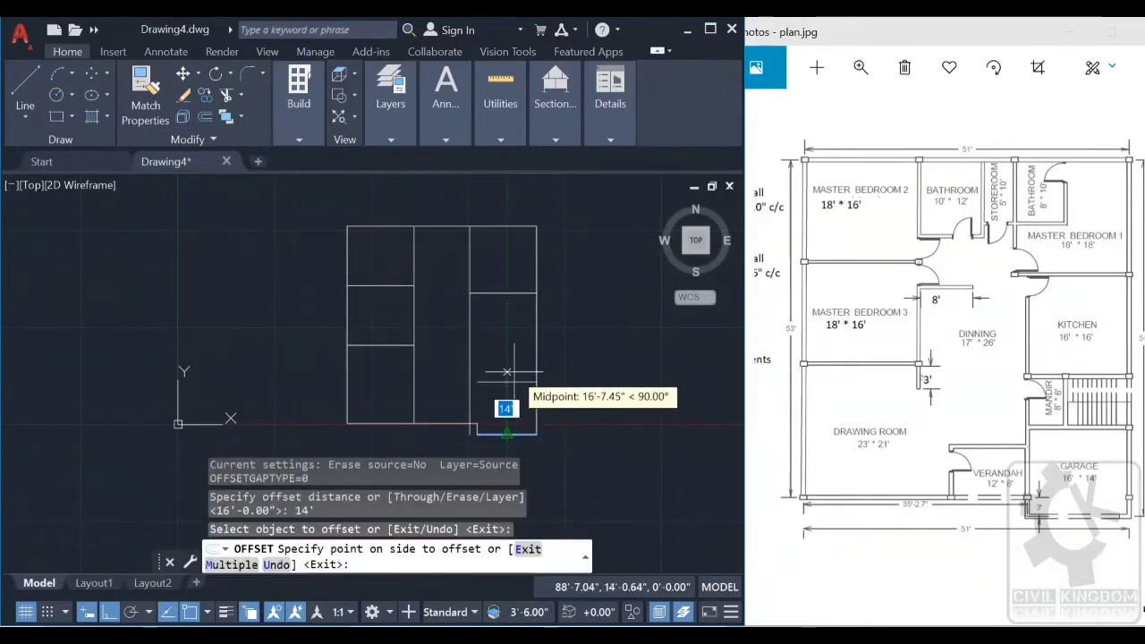
scroll(507, 377, up, 3)
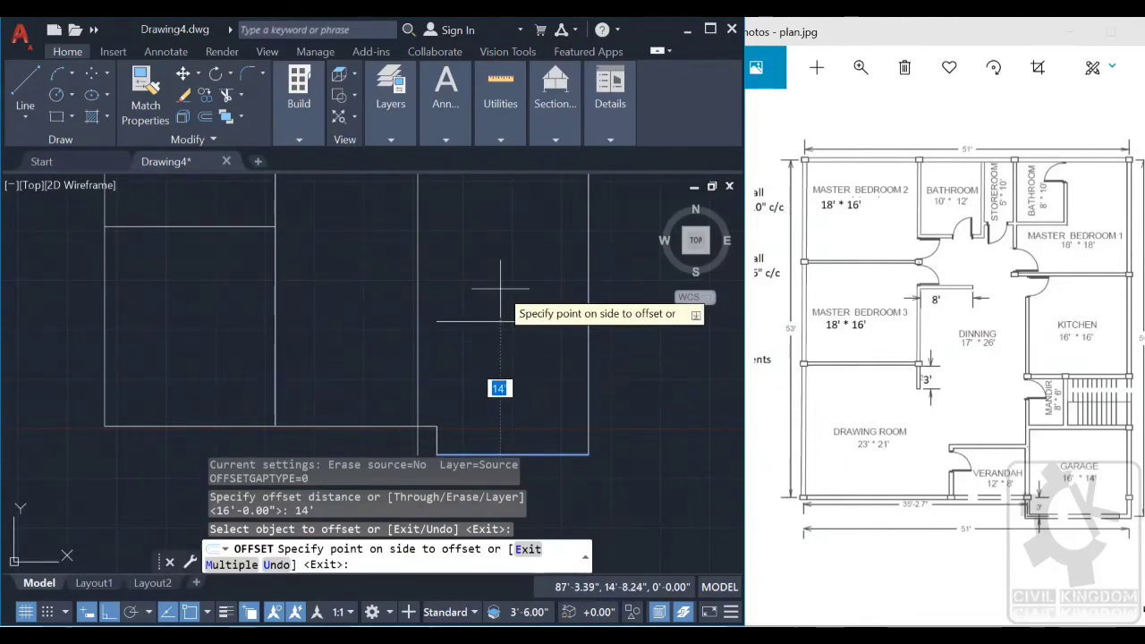
click(500, 289)
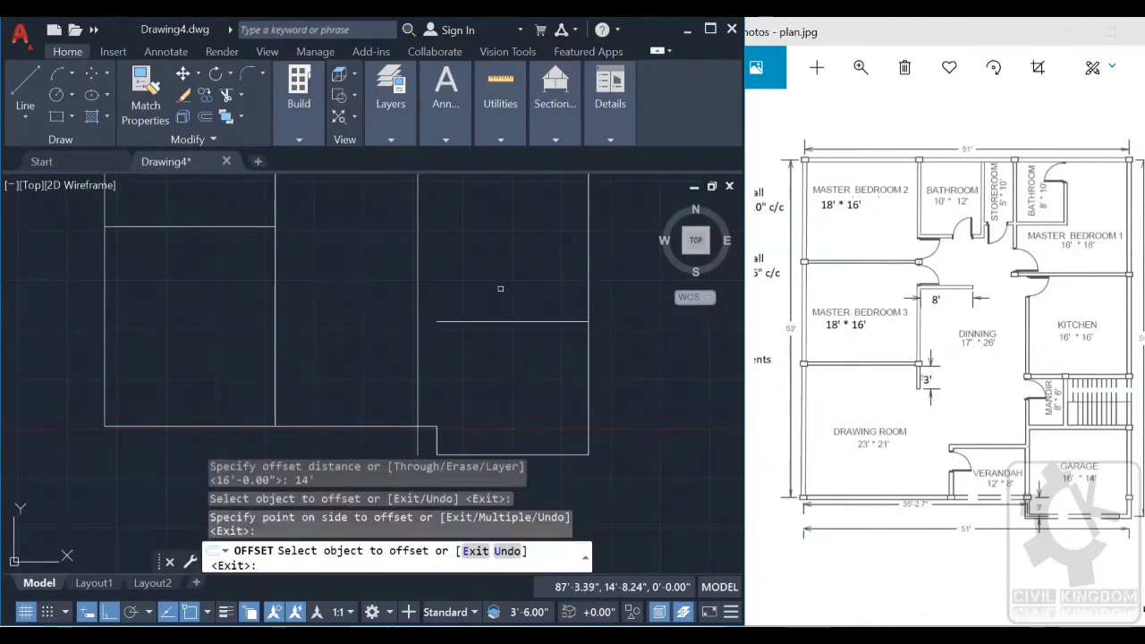
scroll(501, 309, down, 2)
scroll(501, 311, down, 2)
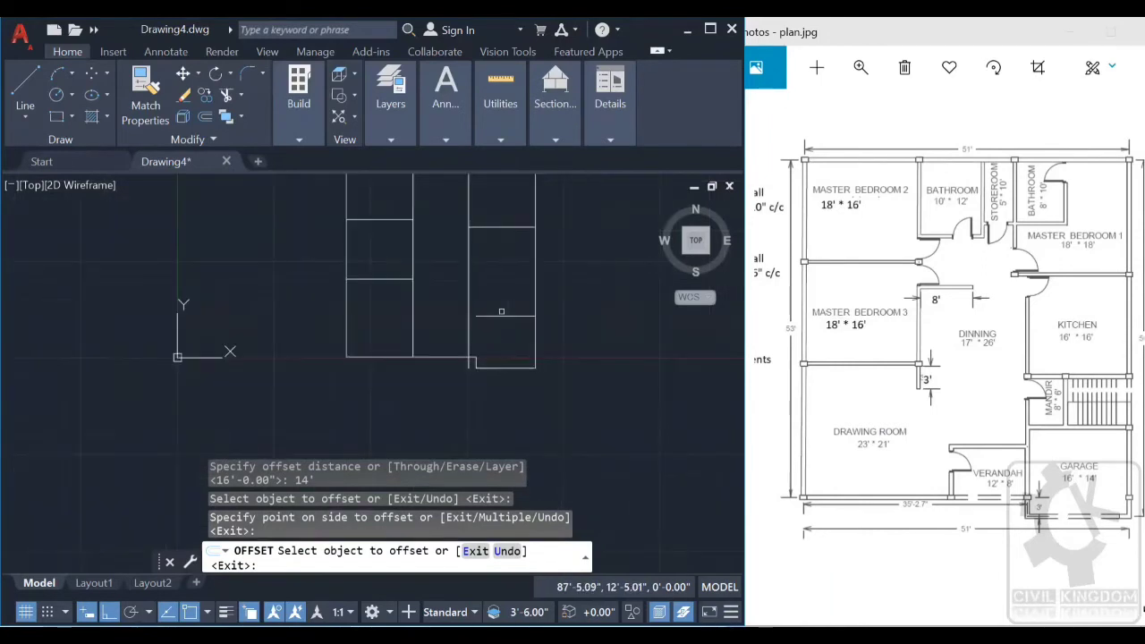
middle_drag(506, 286, 503, 313)
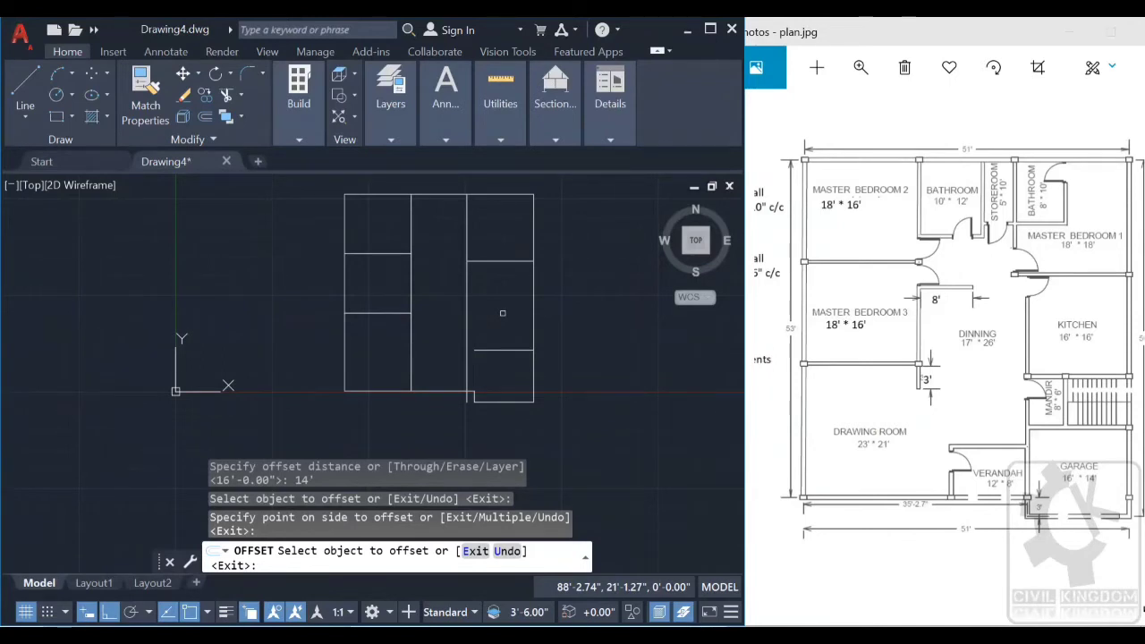
key(Escape)
Step: Offset the right external wall line 16' inward for the kitchen and garage width given in the plan reference
click(1035, 349)
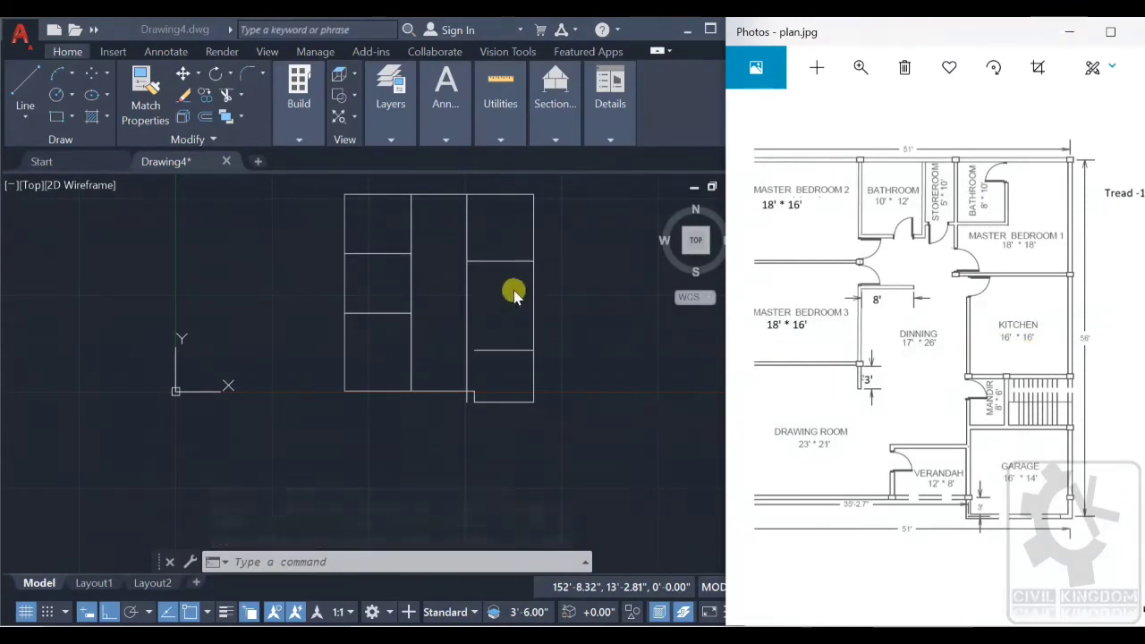
scroll(481, 259, up, 2)
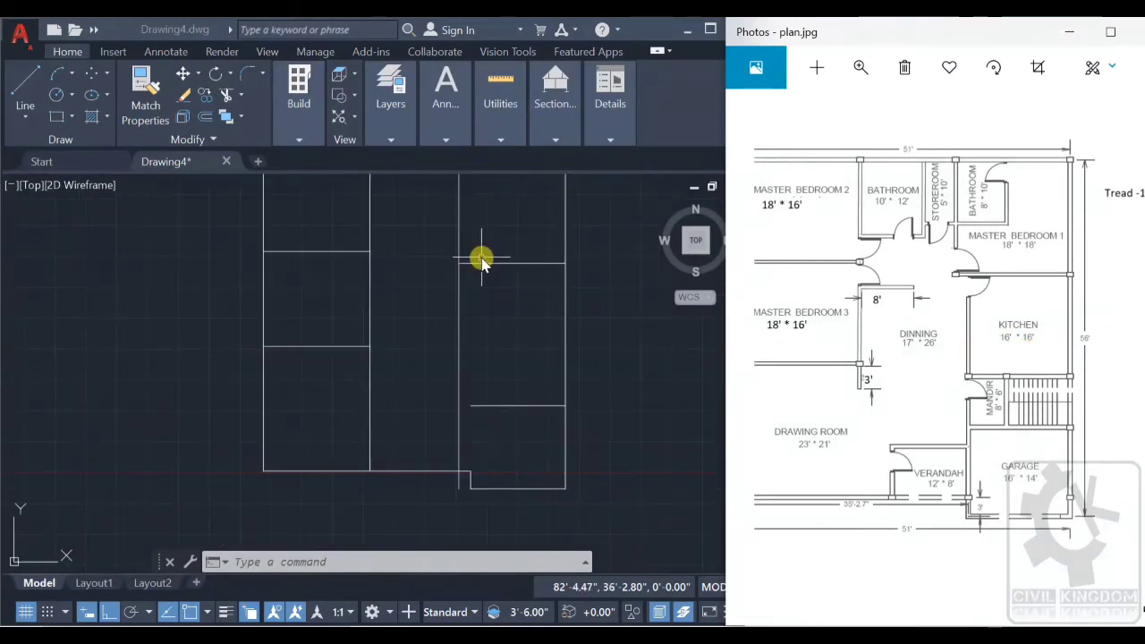
scroll(550, 278, down, 2)
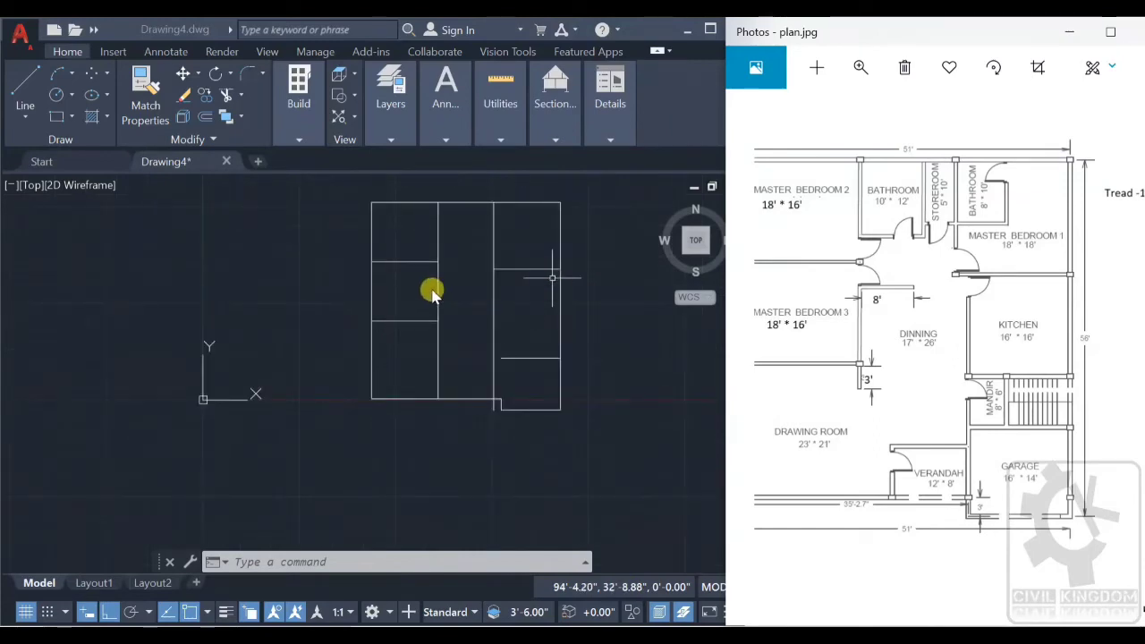
click(200, 122)
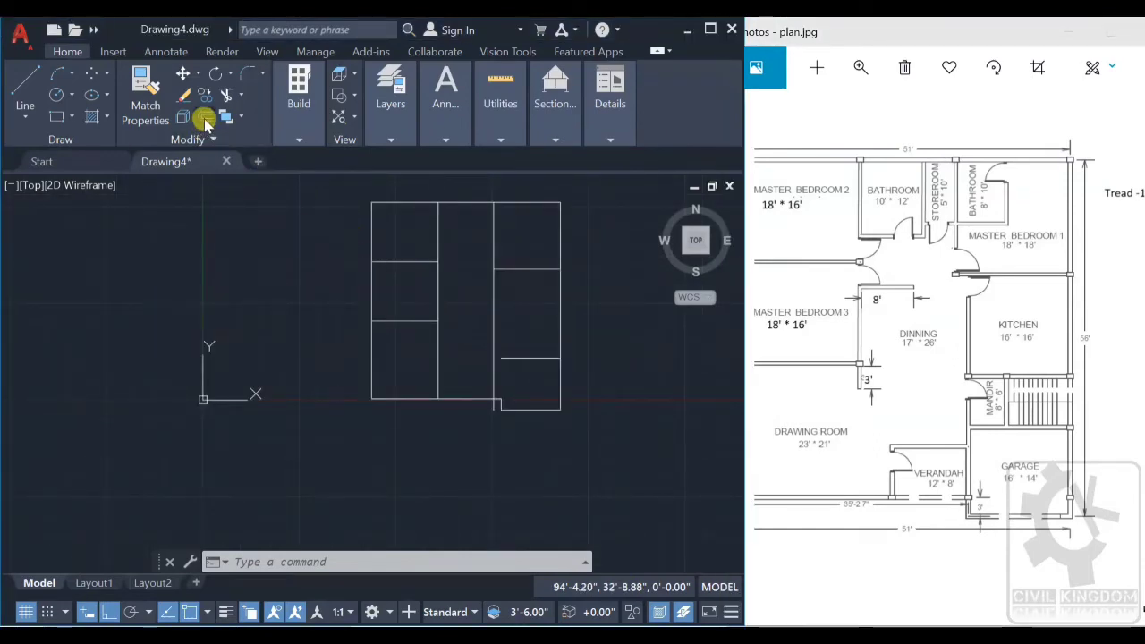
click(205, 116)
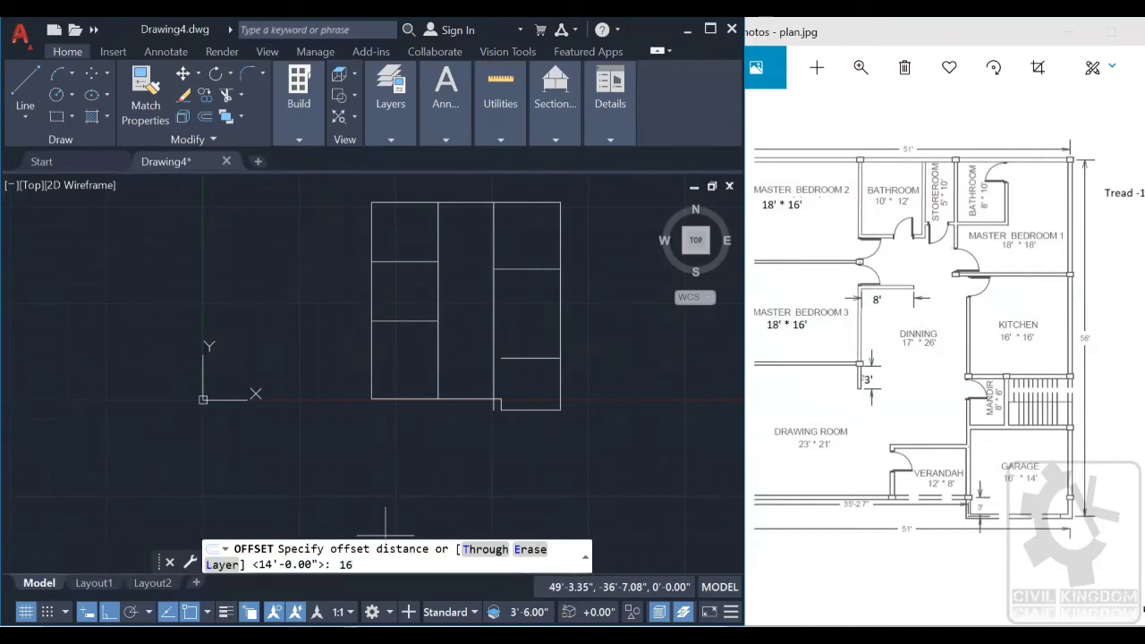
key(Return)
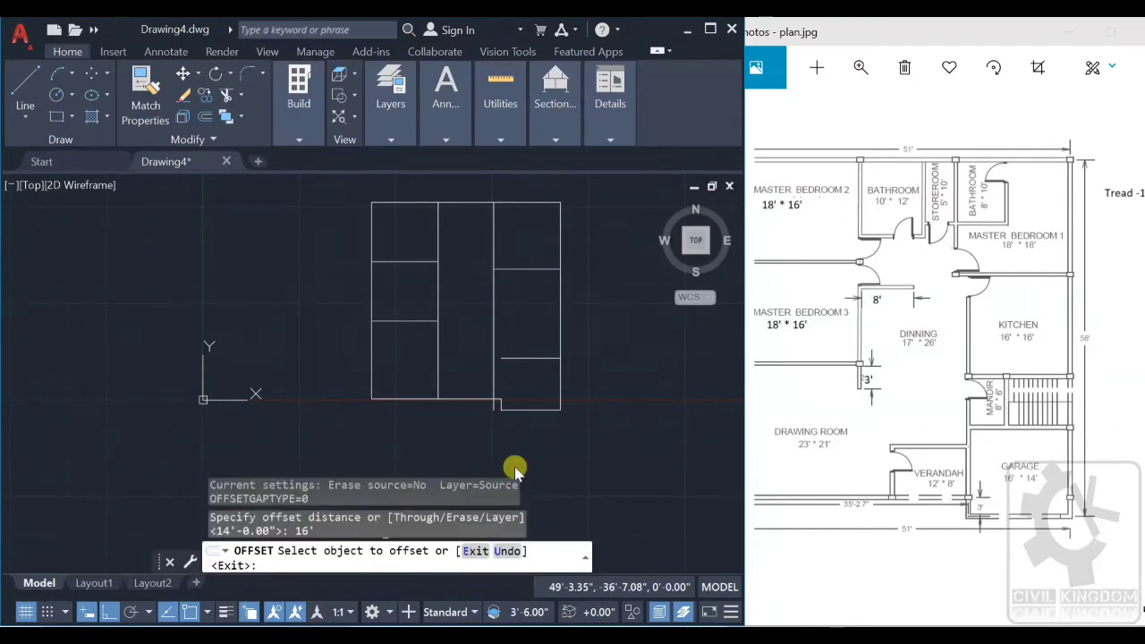
scroll(555, 290, up, 2)
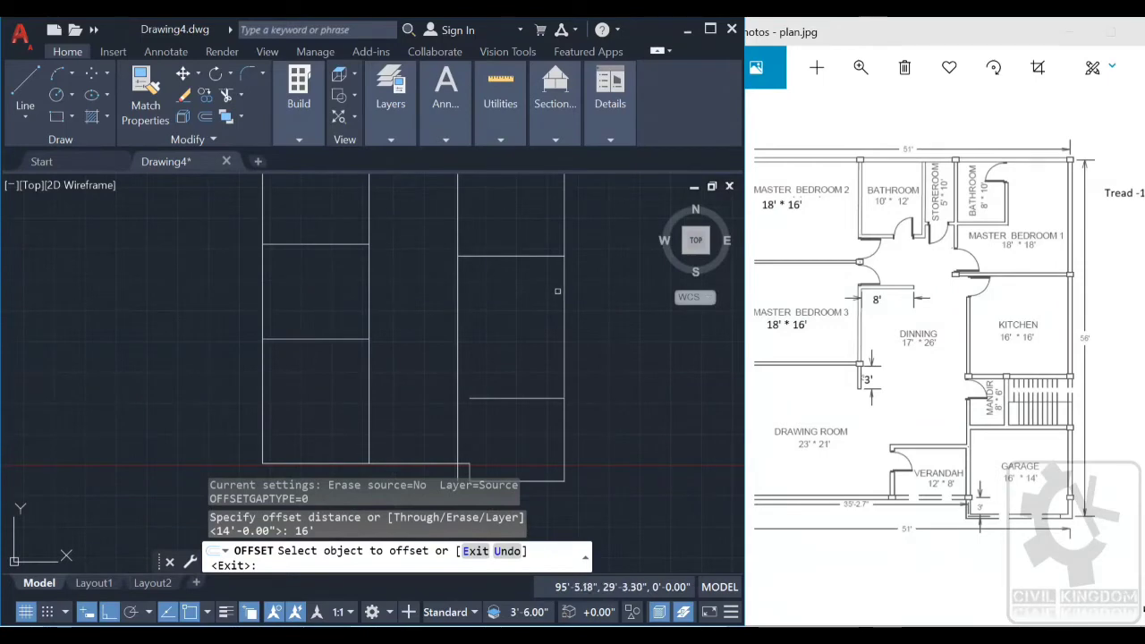
click(564, 292)
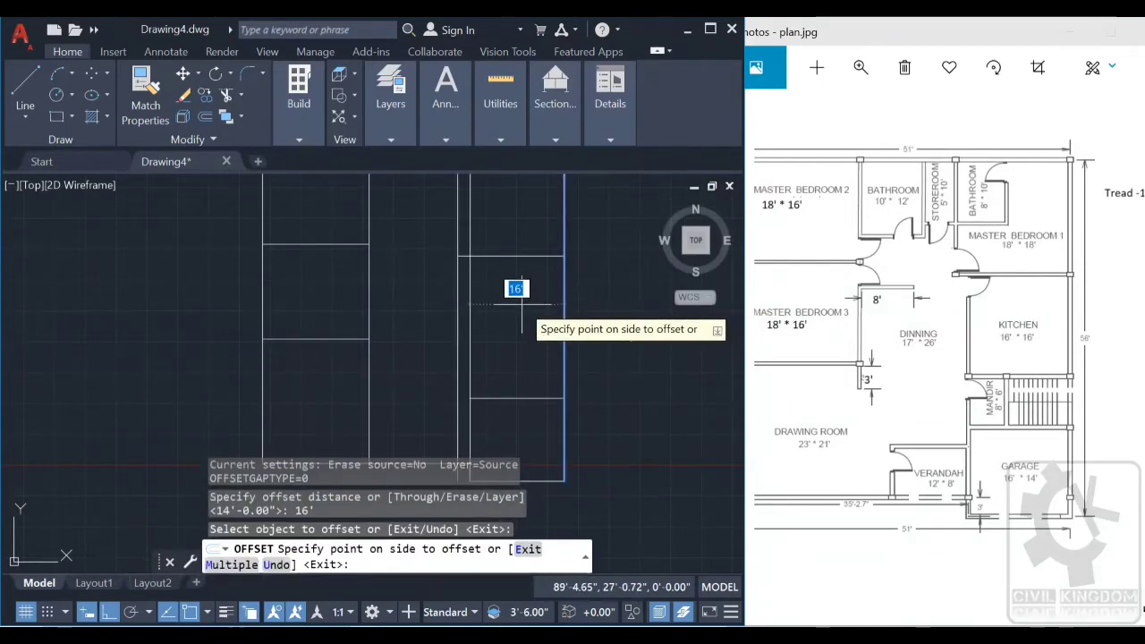
click(526, 304)
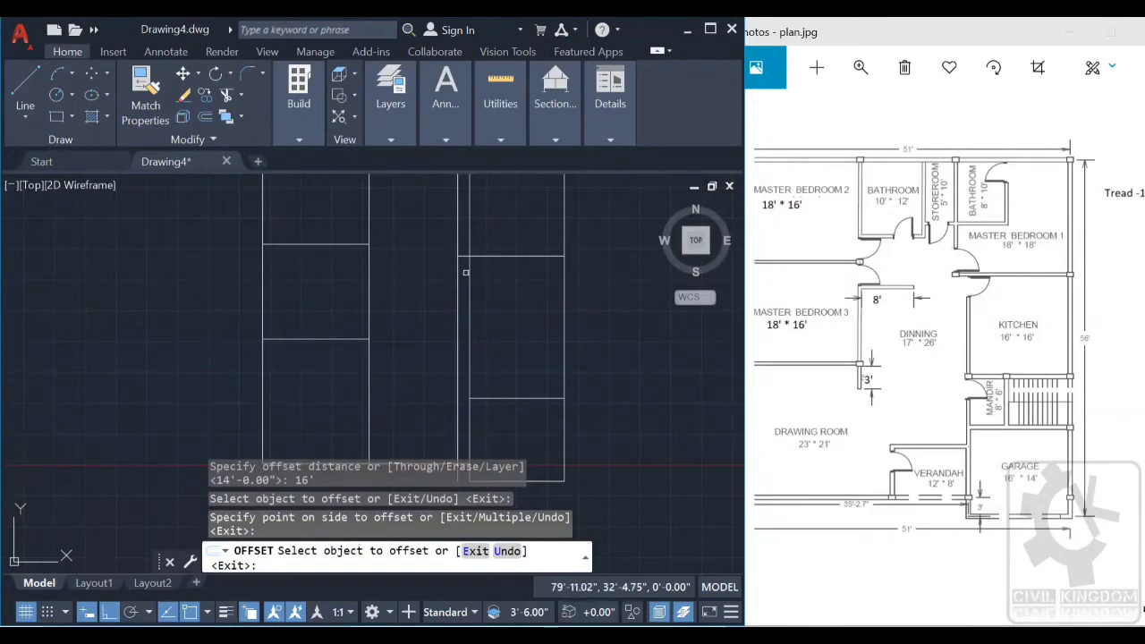
Step: Offset the lower wall line of master bedroom 1 16' downward for the kitchen depth
click(511, 256)
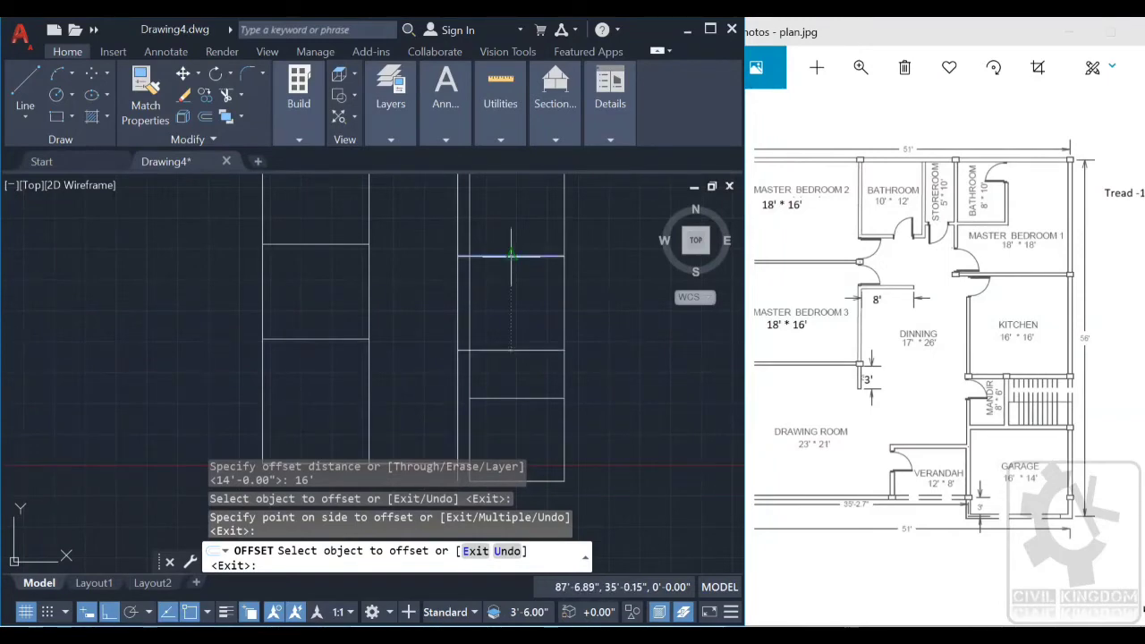
click(511, 257)
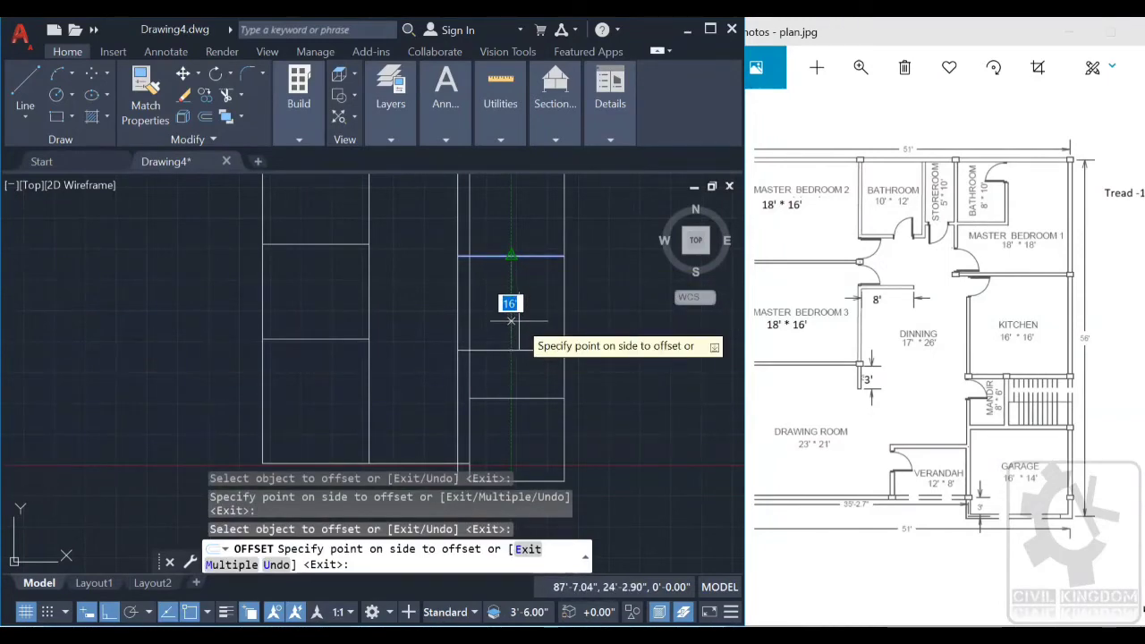
click(512, 320)
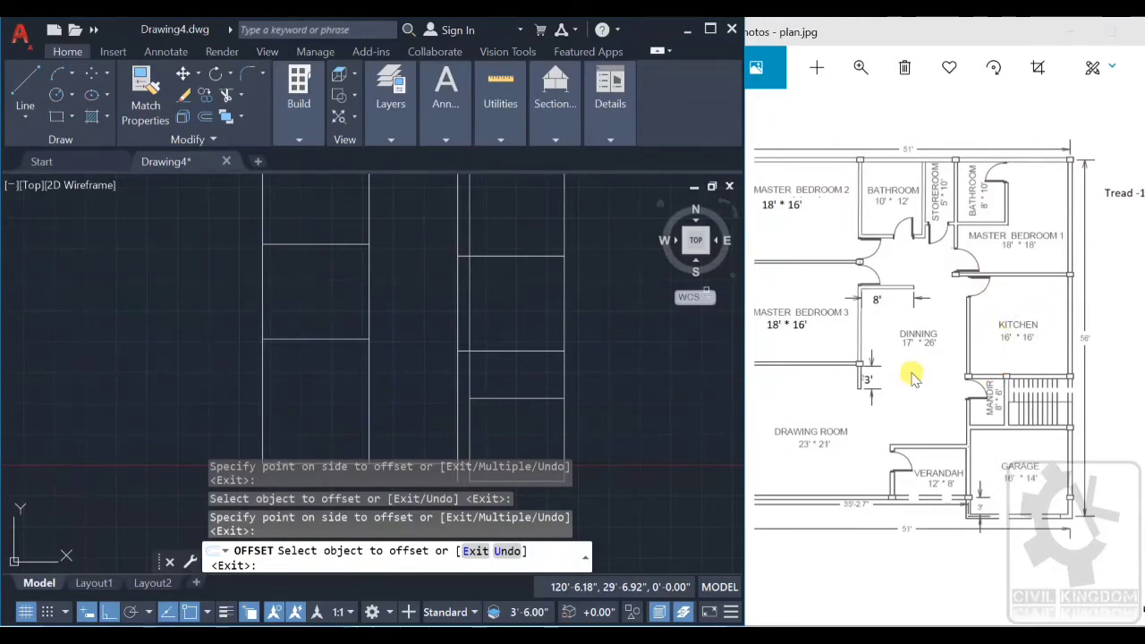
Step: Trim the master bedroom 1 side wall line below that room and the overhanging left end of the kitchen's lower wall line
click(226, 97)
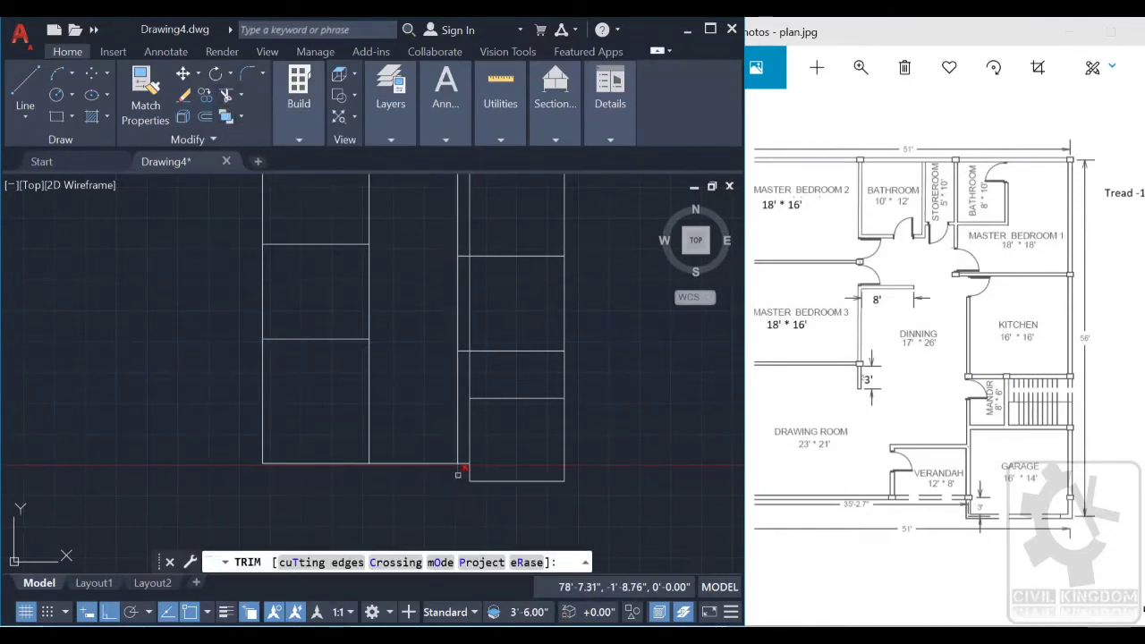
click(458, 474)
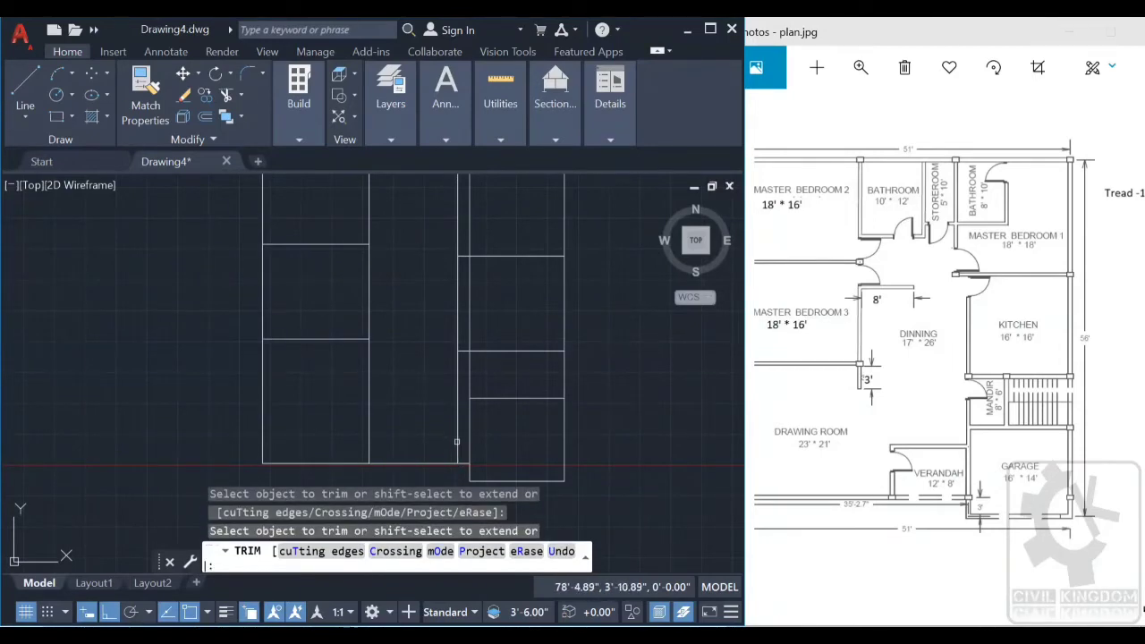
click(459, 438)
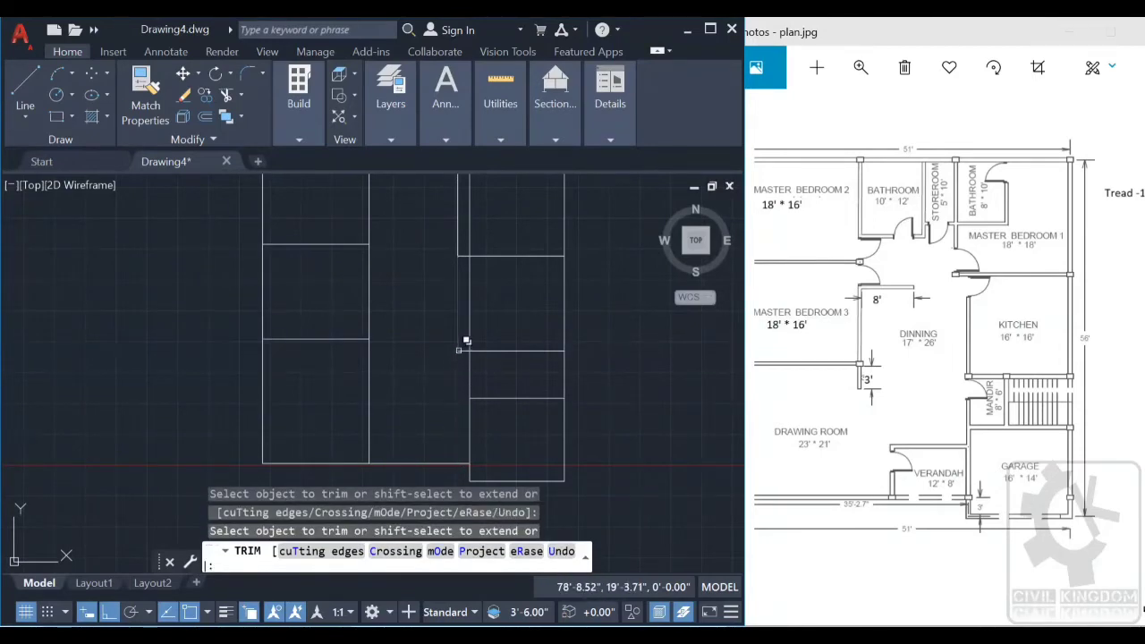
click(460, 336)
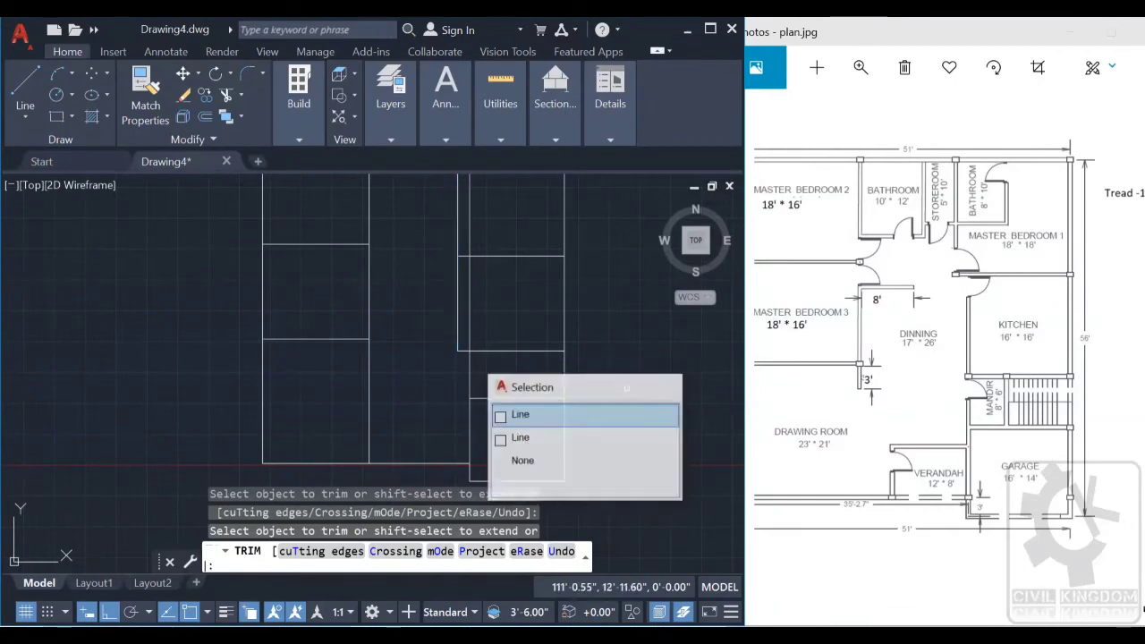
click(666, 388)
click(460, 363)
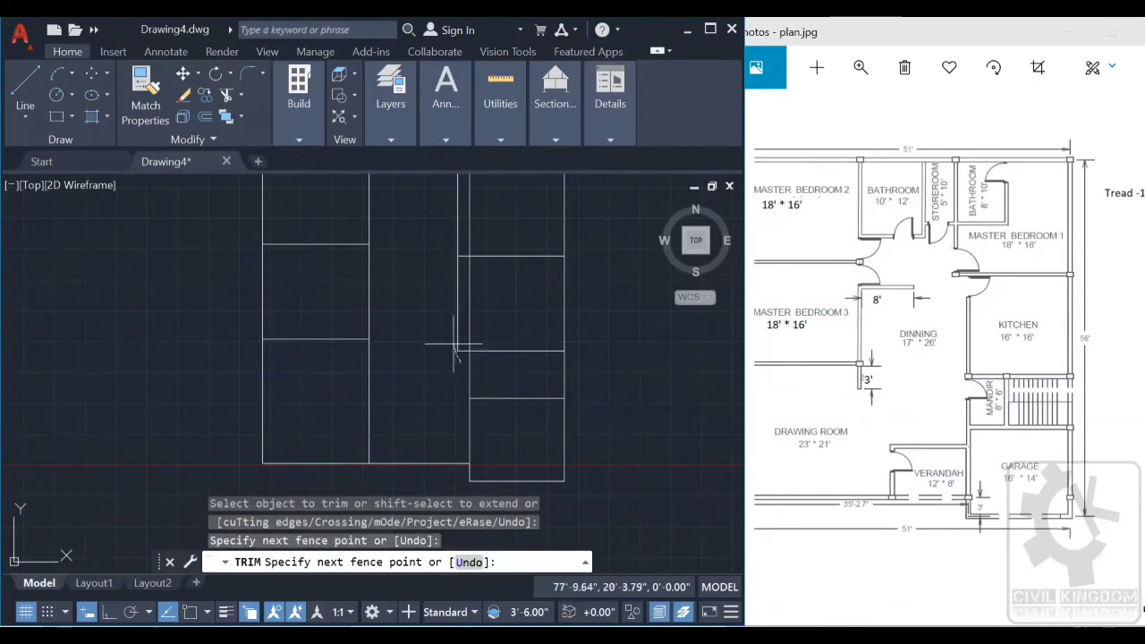
click(459, 332)
key(Return)
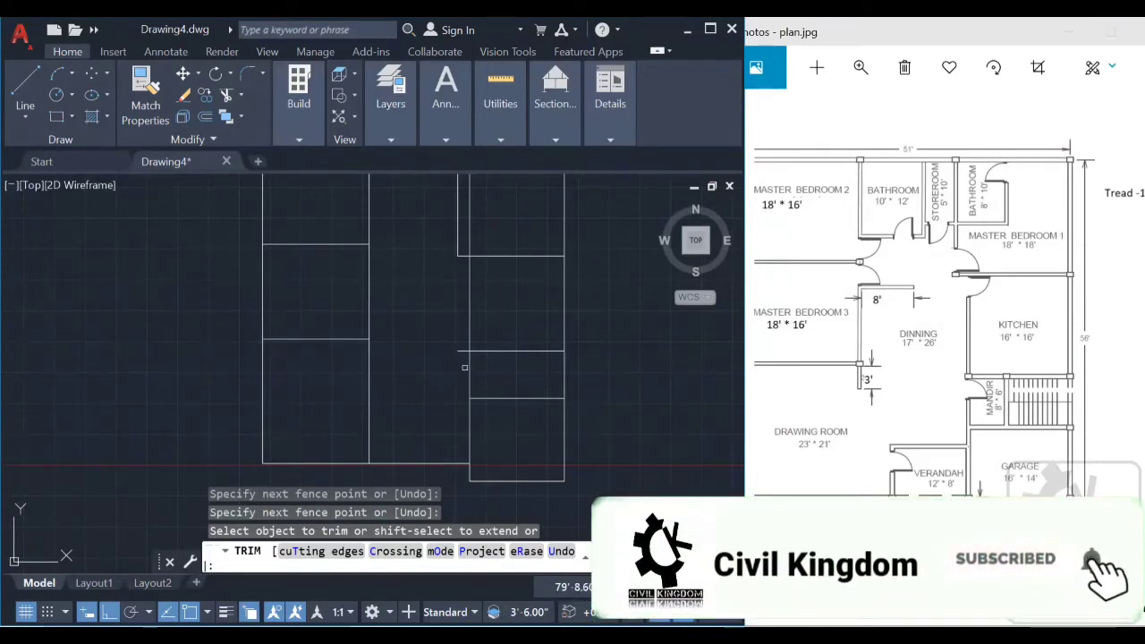
click(460, 367)
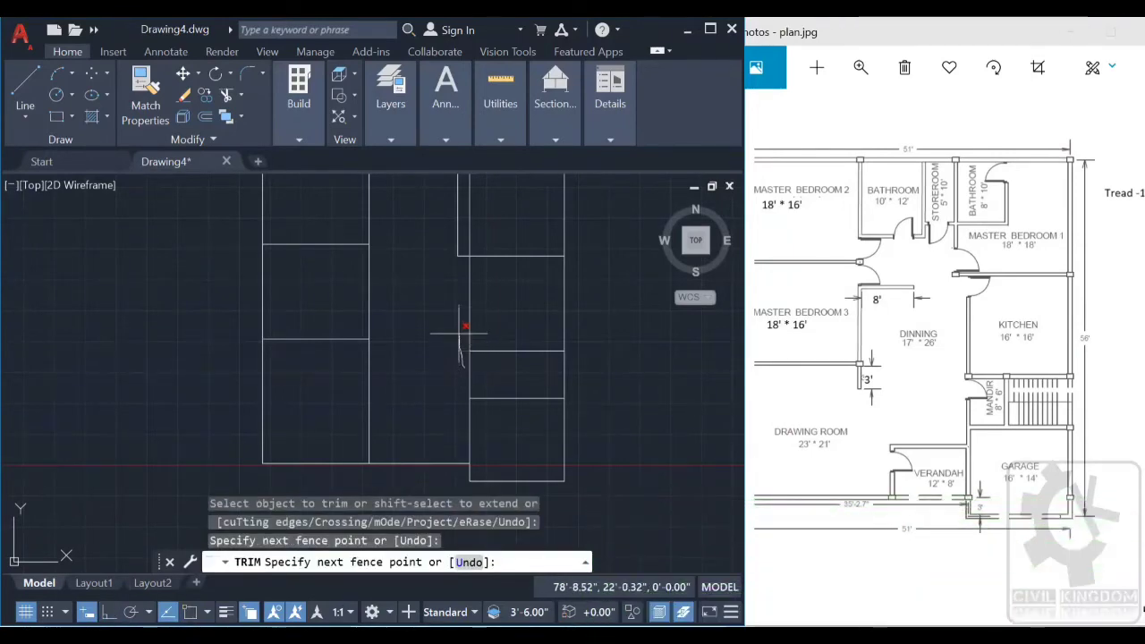
key(Return)
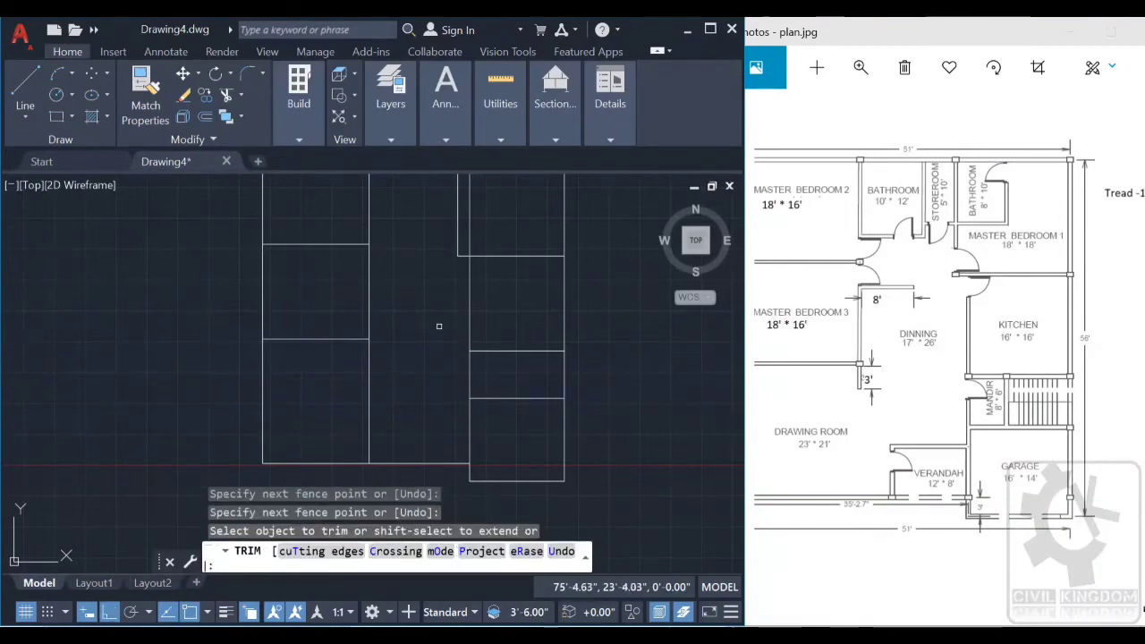
Step: Trim the part of the kitchen's left wall line that runs up through master bedroom 1 and end the Trim command
click(503, 228)
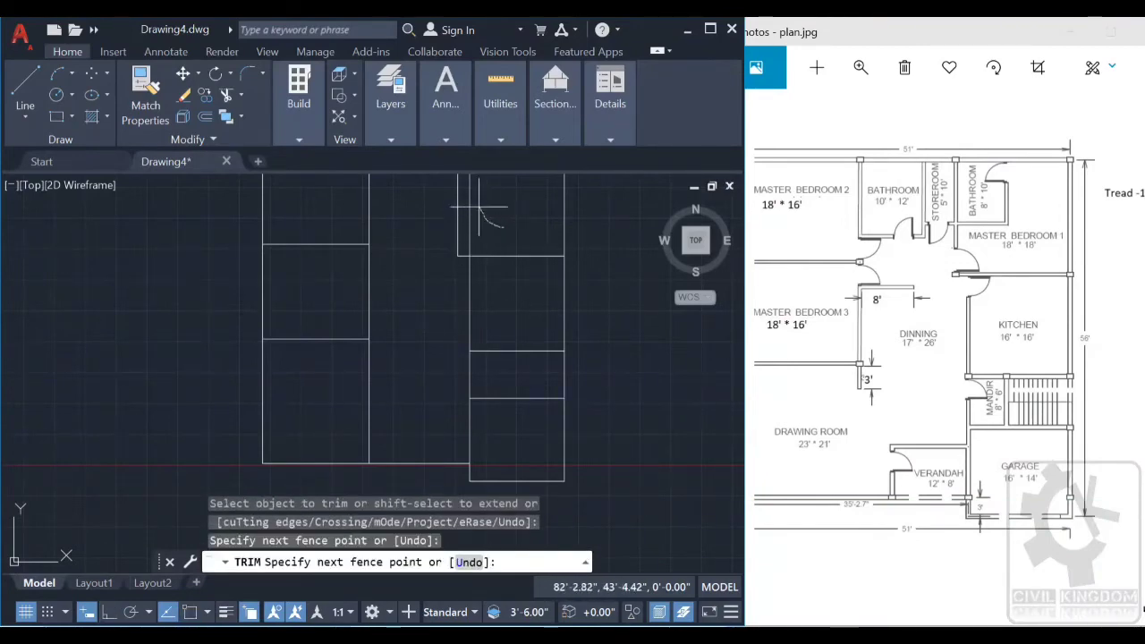
drag(474, 204, 511, 223)
click(488, 223)
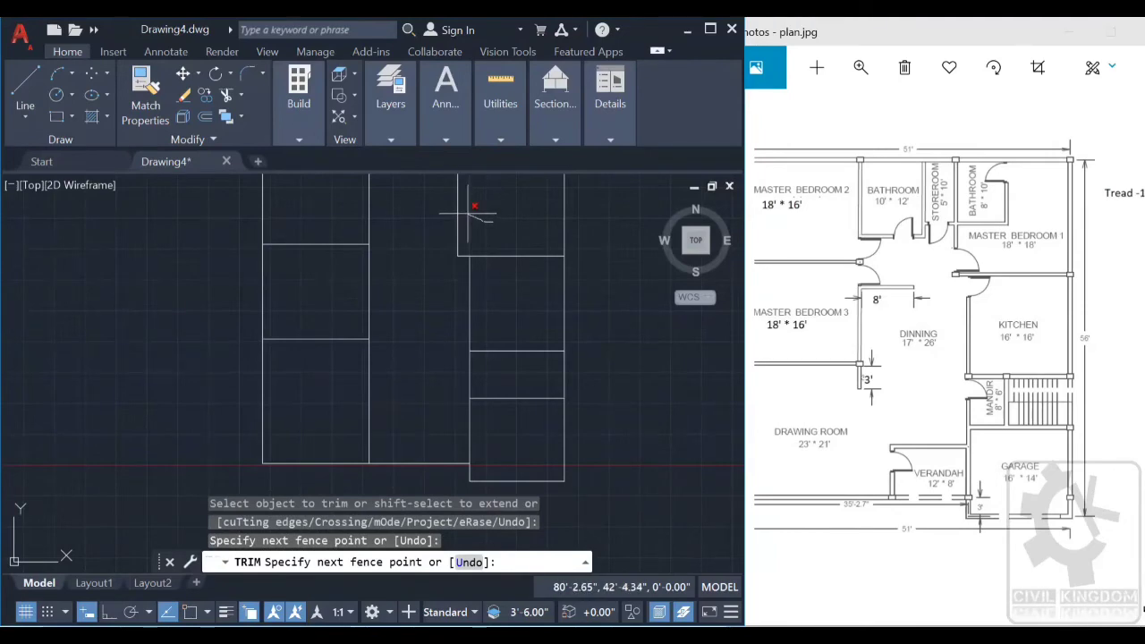
key(Return)
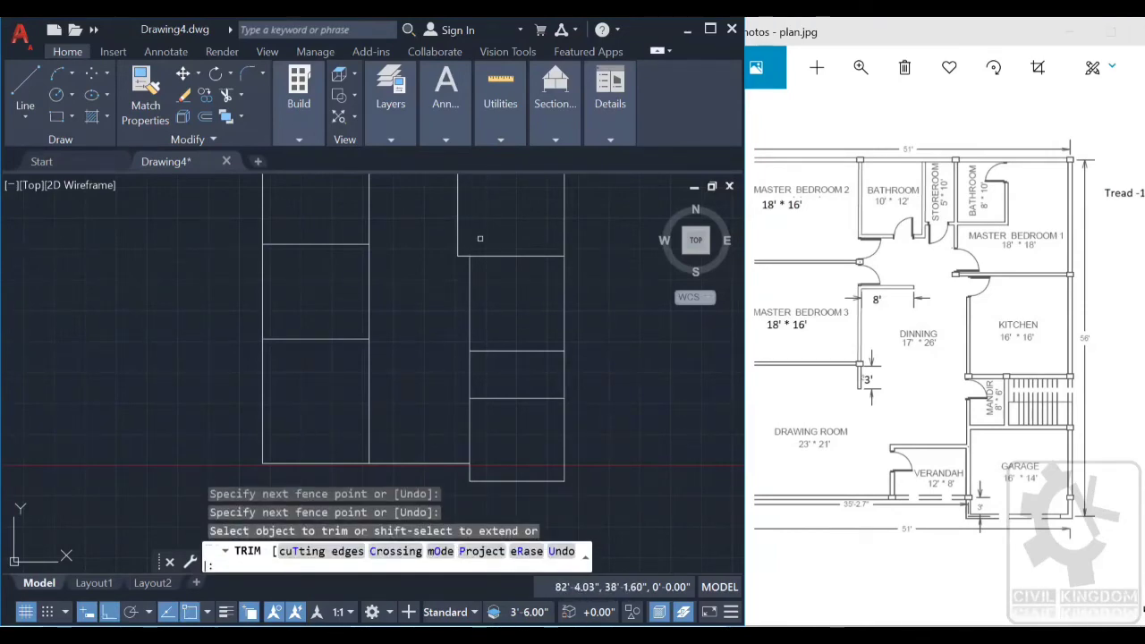
key(ctrl+z)
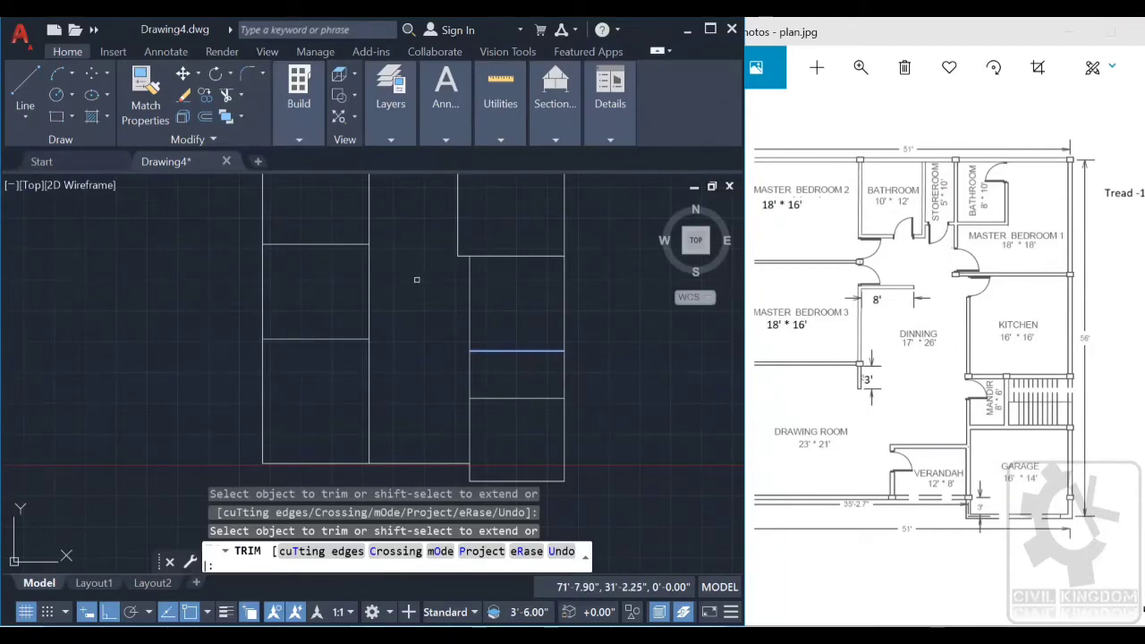
scroll(488, 265, down, 2)
key(Escape)
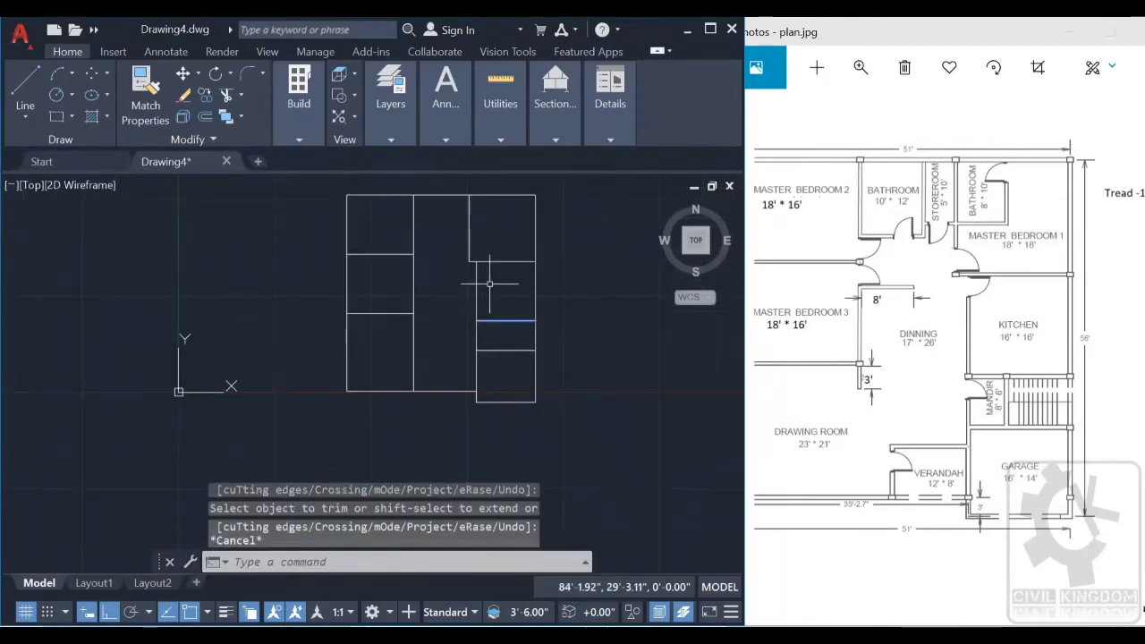
click(644, 362)
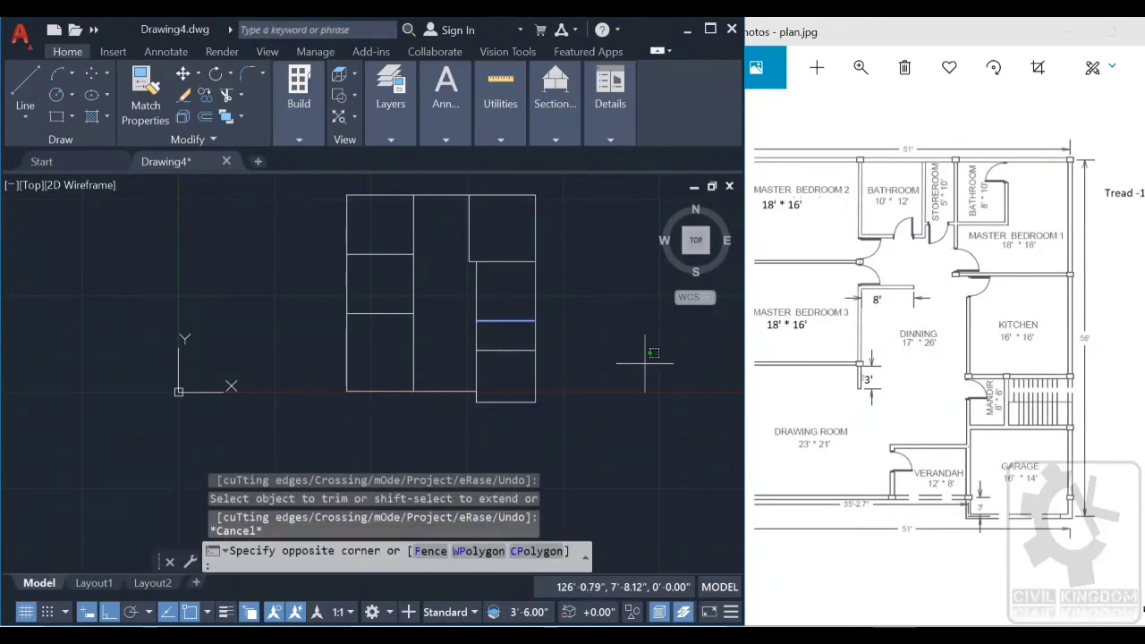
key(Escape)
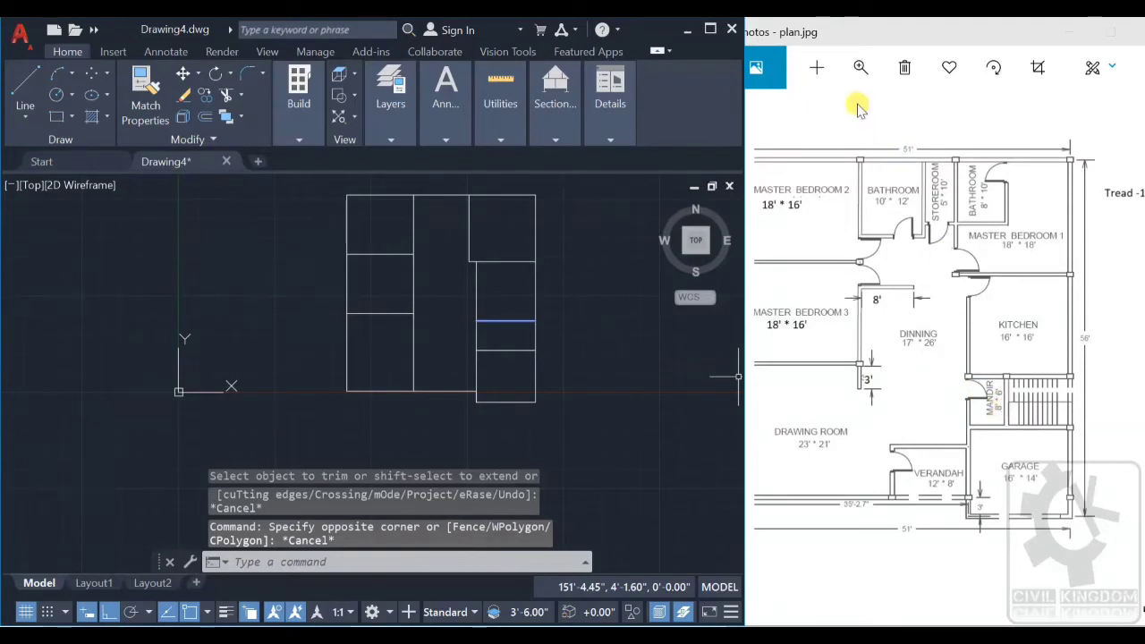
Step: Offset the left wall line of the kitchen and garage 6' inward for the mandir width shown in the plan reference
click(861, 67)
drag(787, 113, 808, 113)
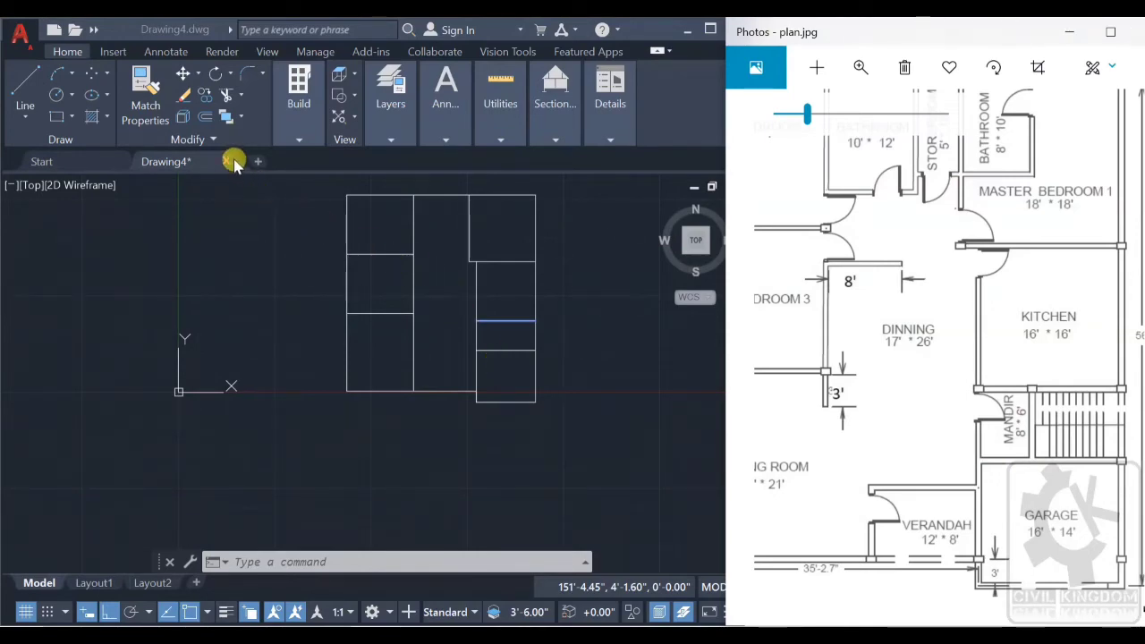
click(204, 121)
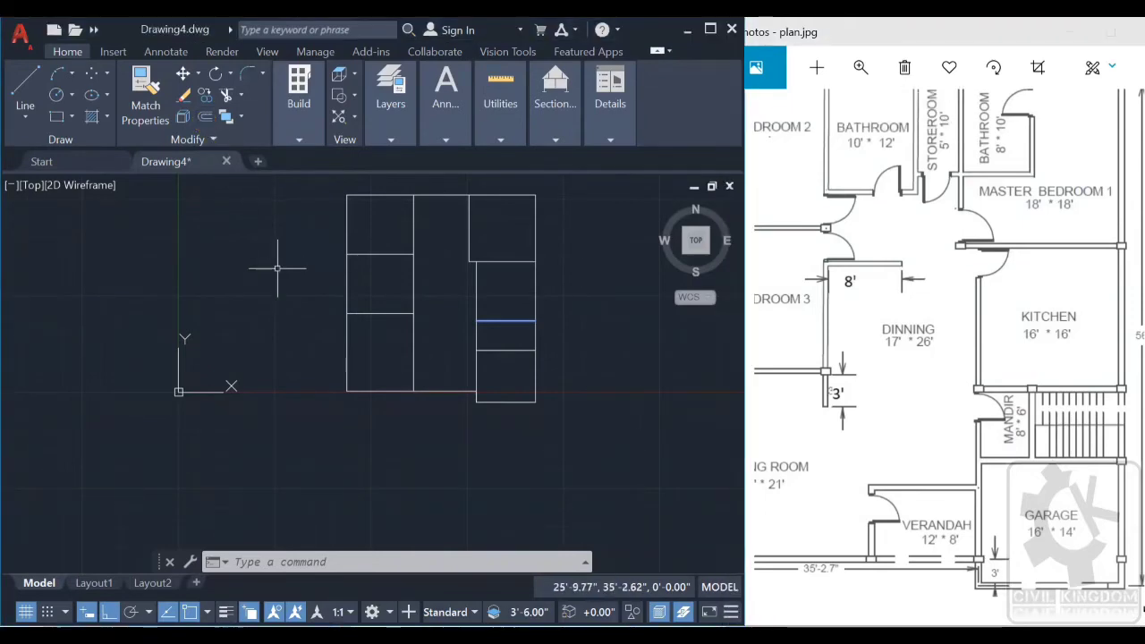
click(205, 114)
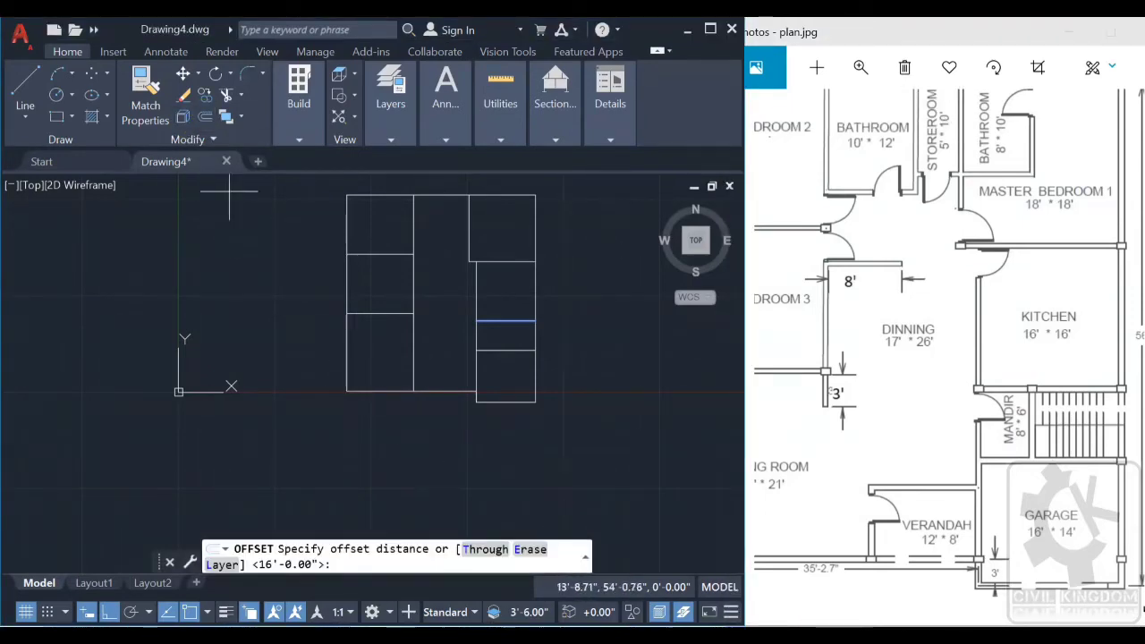
text(6)
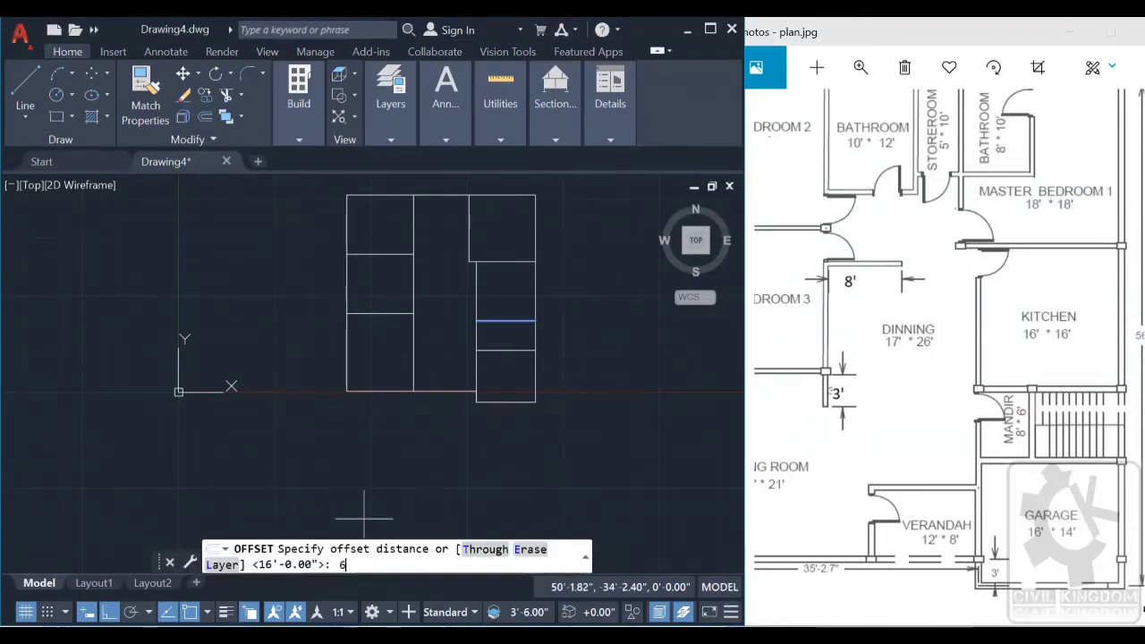
key(Return)
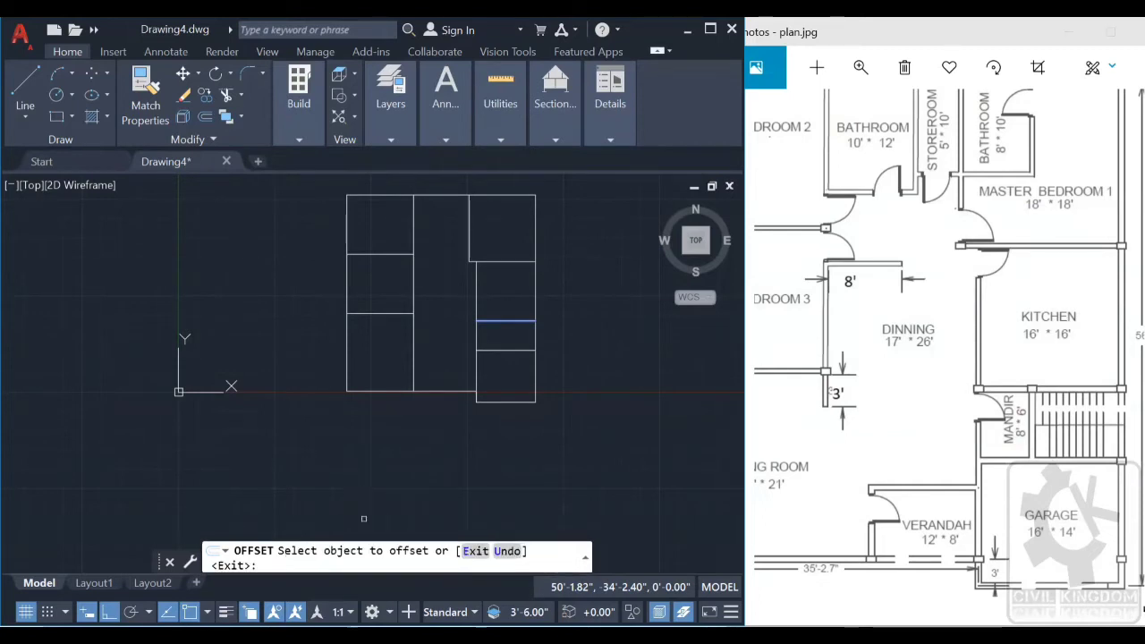
scroll(474, 336, up, 5)
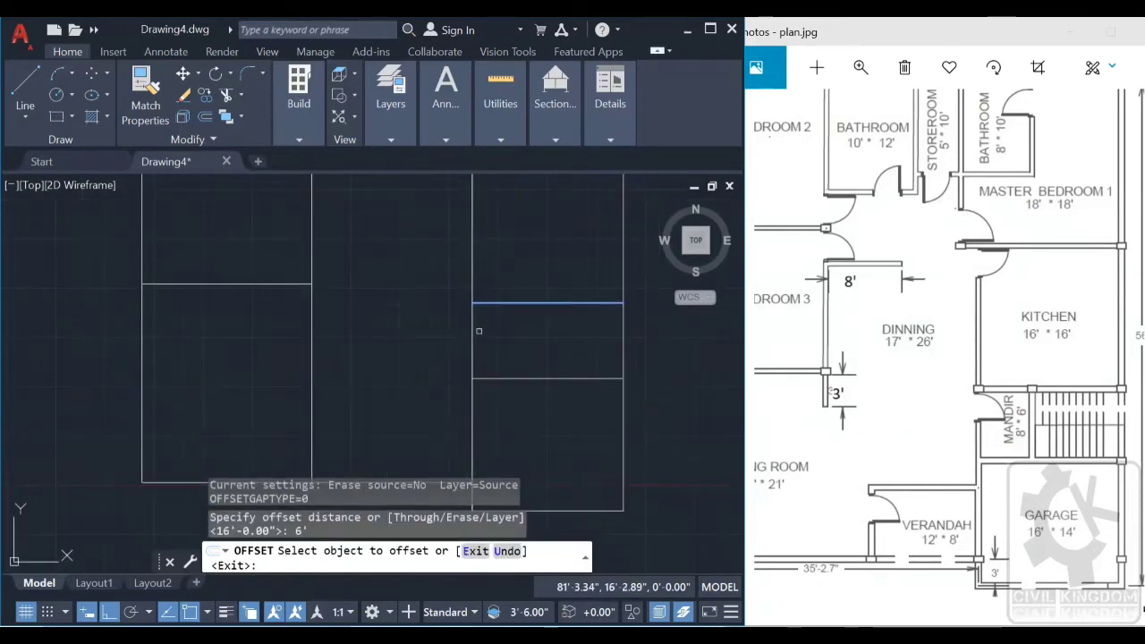
click(474, 335)
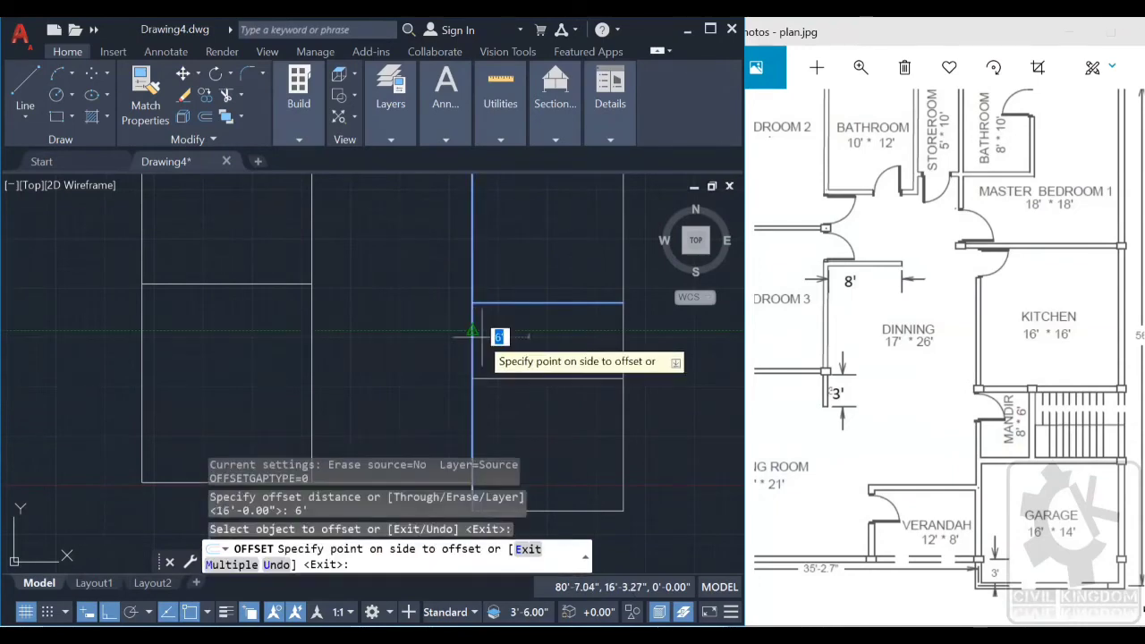
click(492, 333)
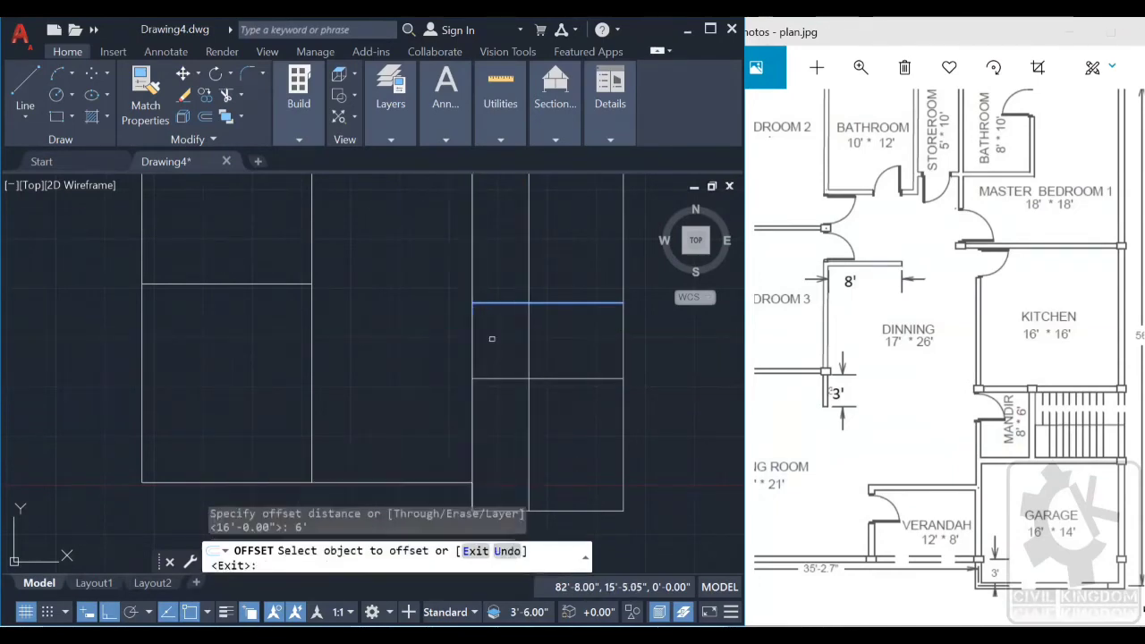
Step: Trim the mandir's 6' side wall line where it runs up through the kitchen and down through the garage
scroll(500, 352, down, 5)
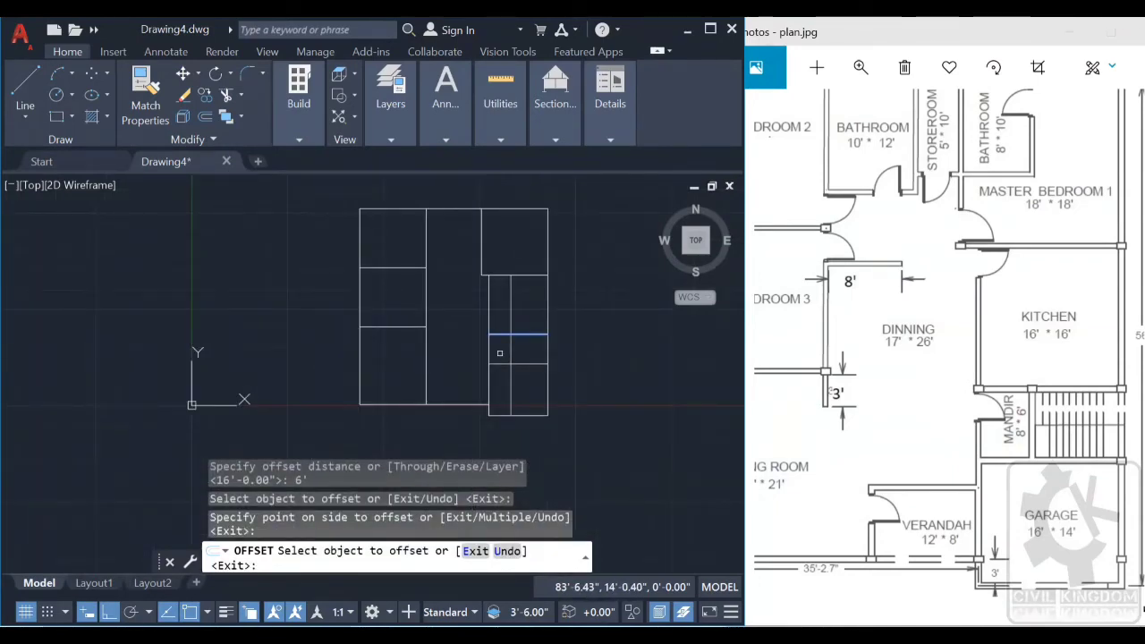
key(Escape)
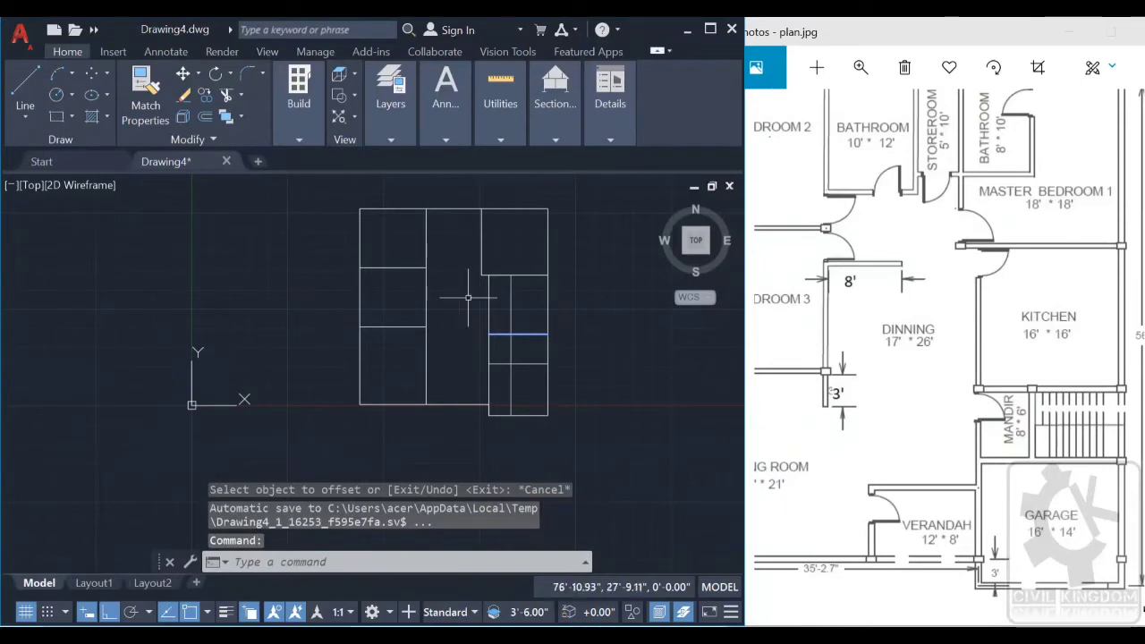
click(226, 96)
click(511, 290)
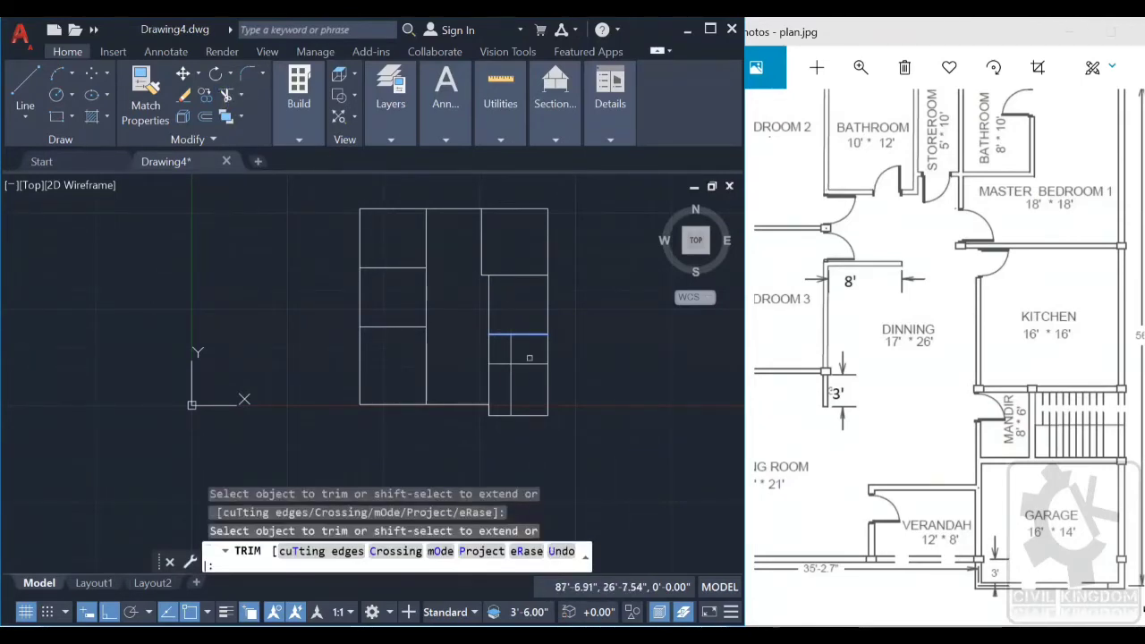
click(510, 384)
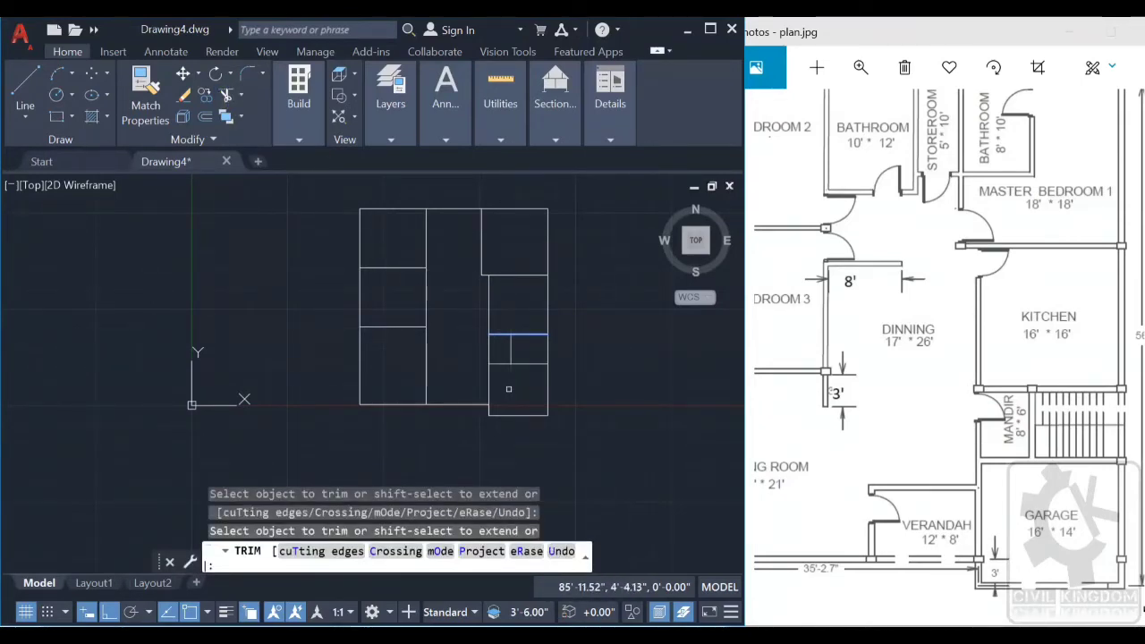
key(Escape)
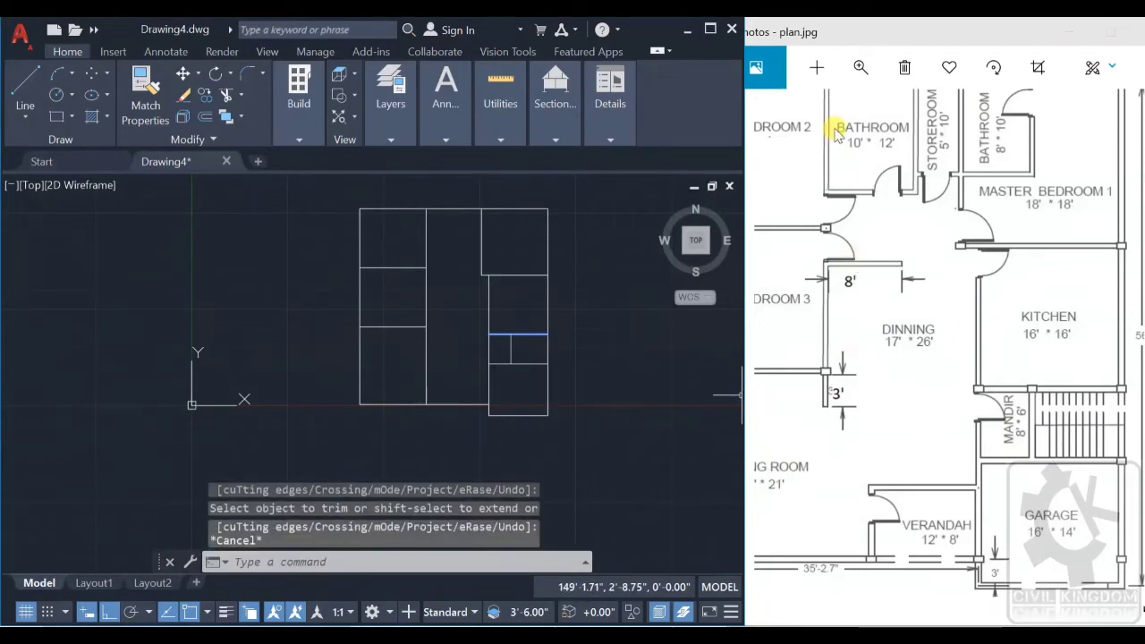
Step: Show the whole plan reference and trim the bedrooms' inner side wall line below master bedroom 3, through the drawing room
click(860, 67)
drag(811, 115, 788, 125)
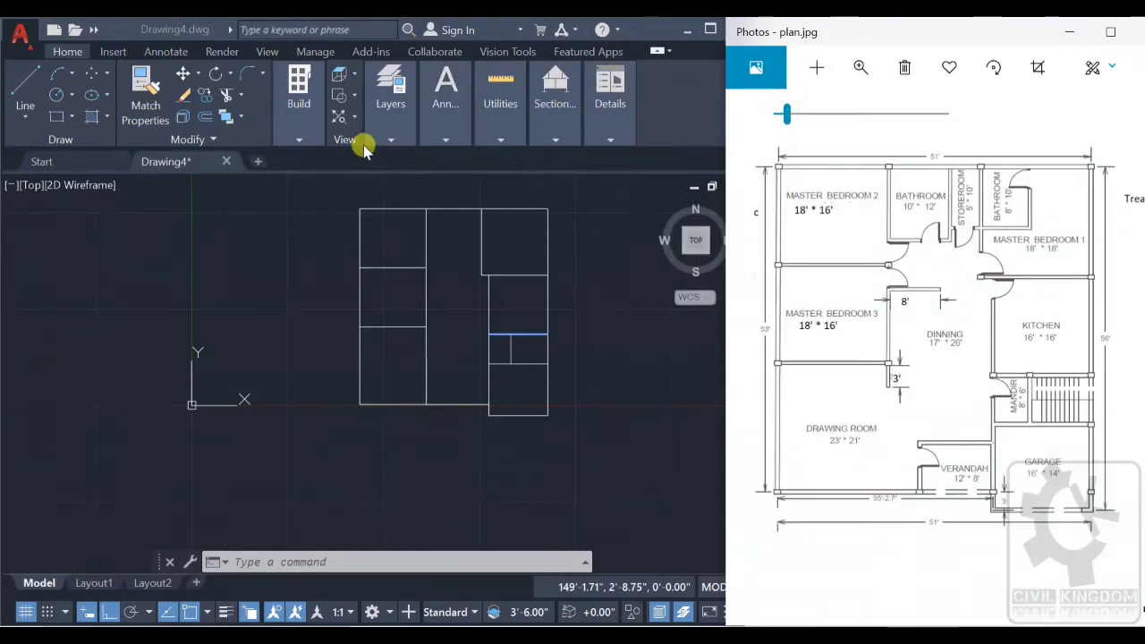
click(224, 102)
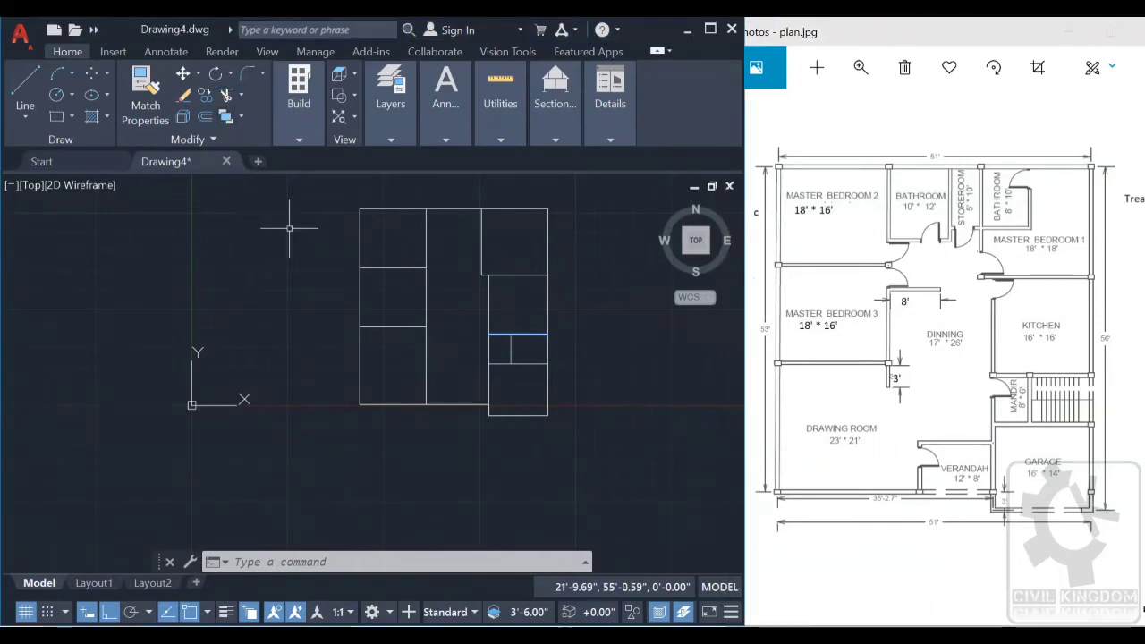
click(225, 95)
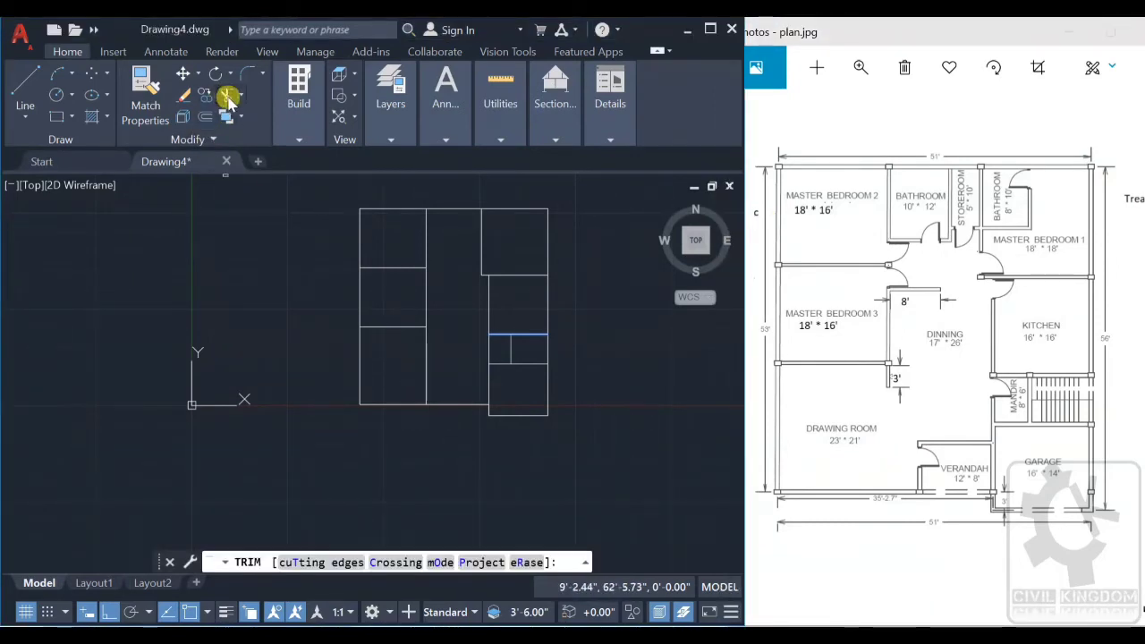
click(427, 374)
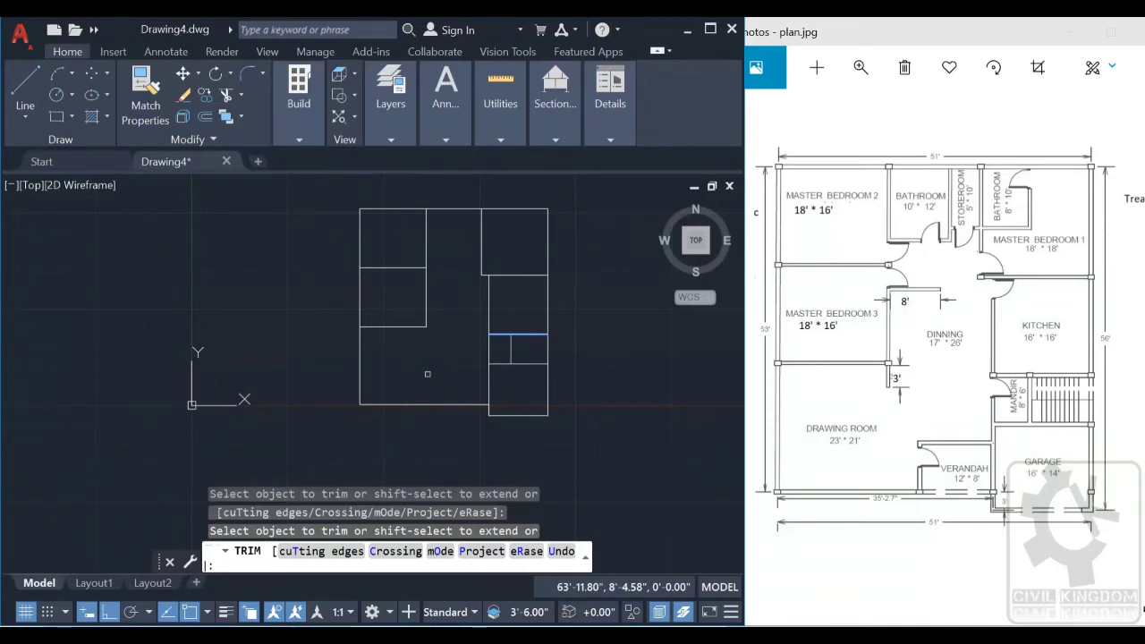
key(Escape)
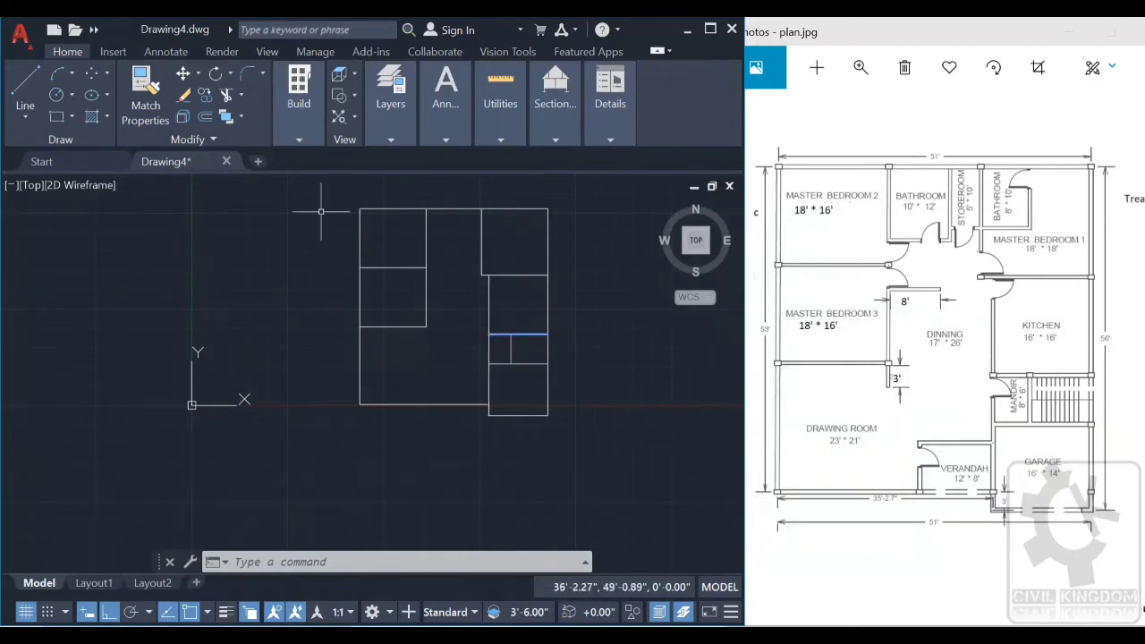
Step: Offset the left wall line of the kitchen and garage 12' outward to the left for the verandah width
click(204, 117)
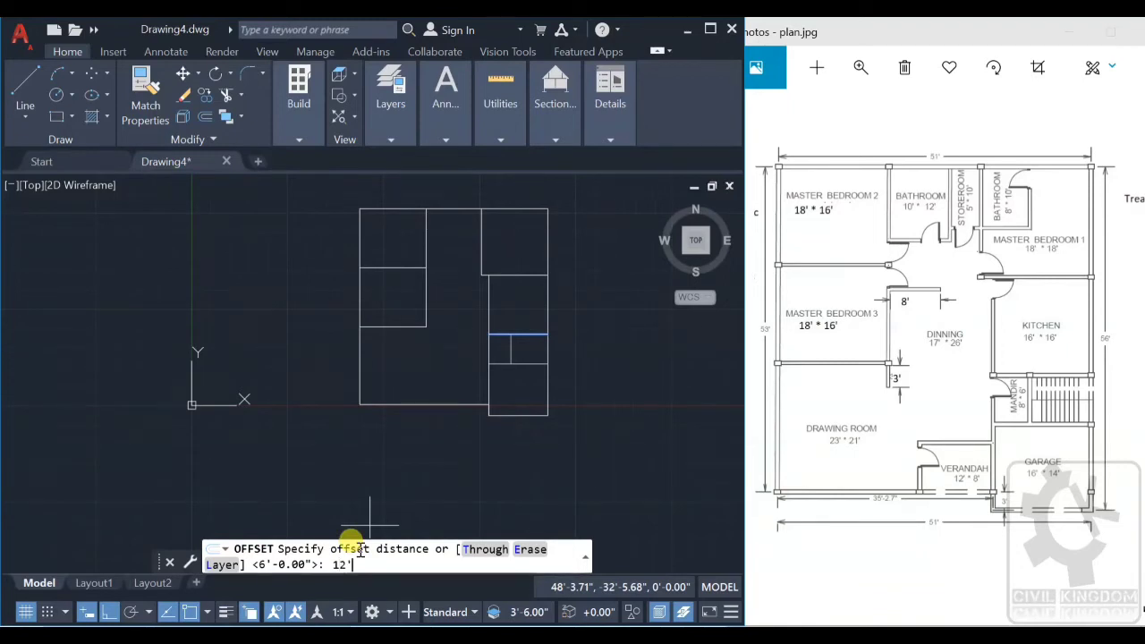
key(Return)
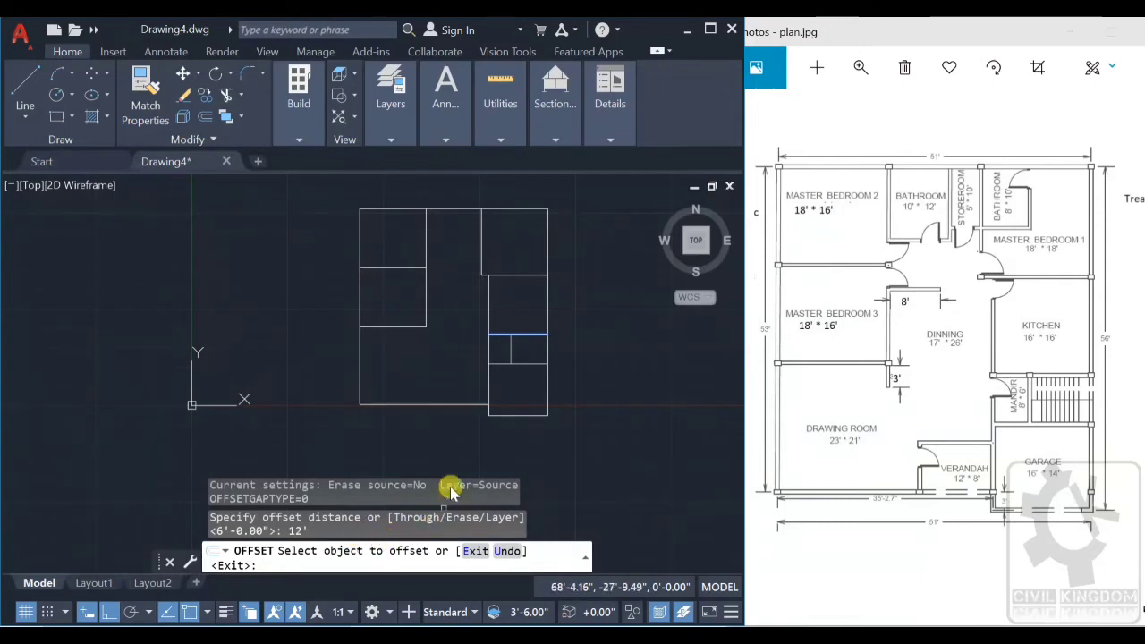
click(489, 377)
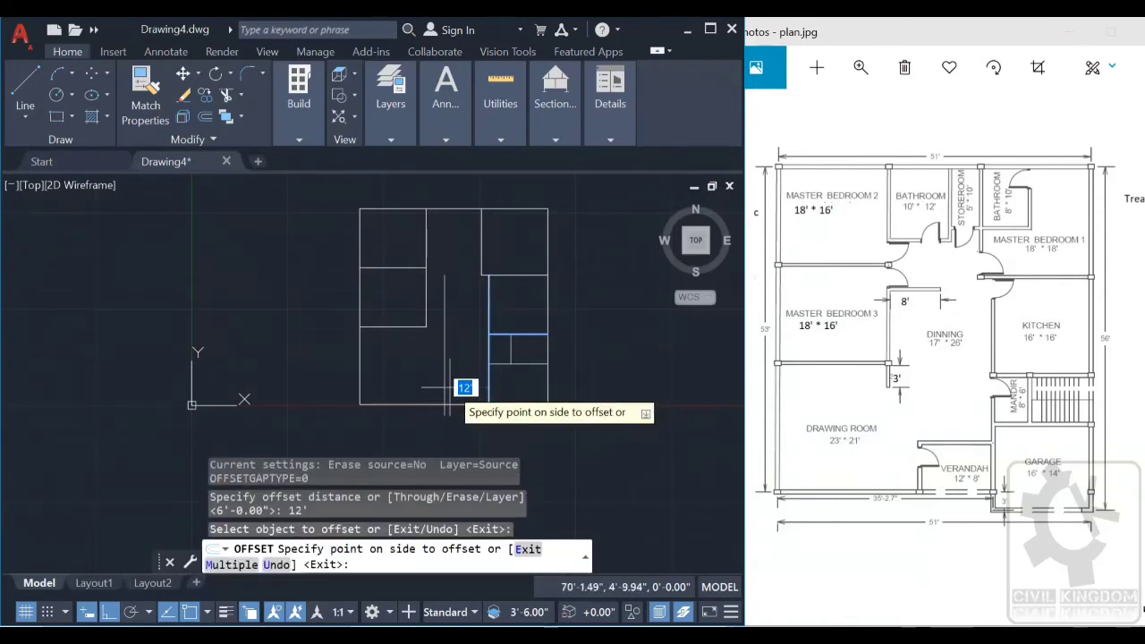
click(430, 386)
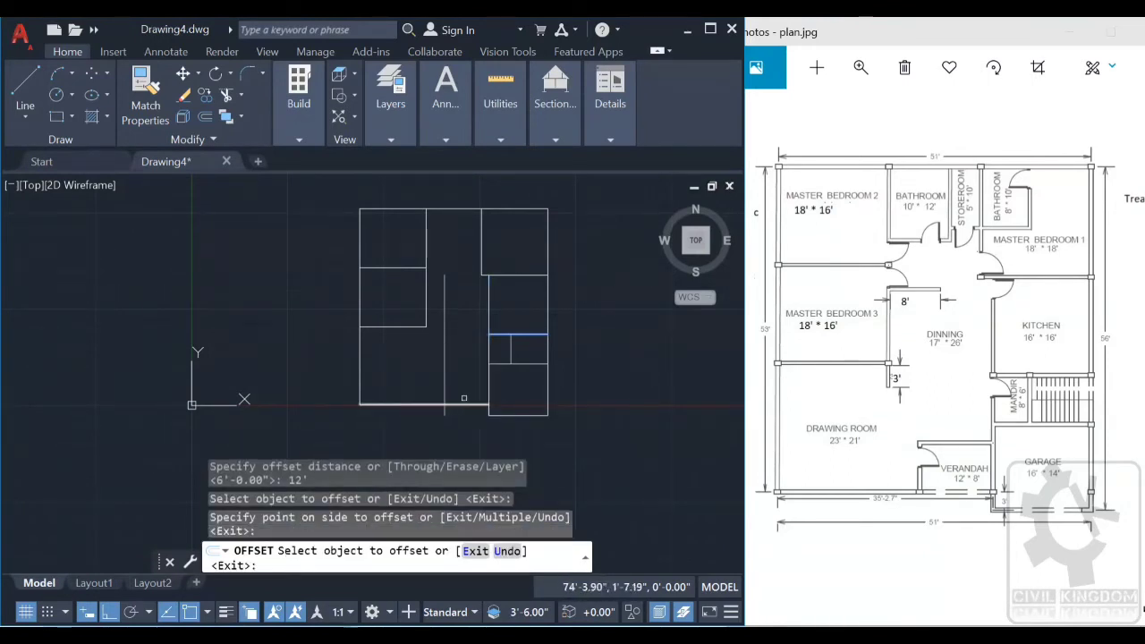
key(Escape)
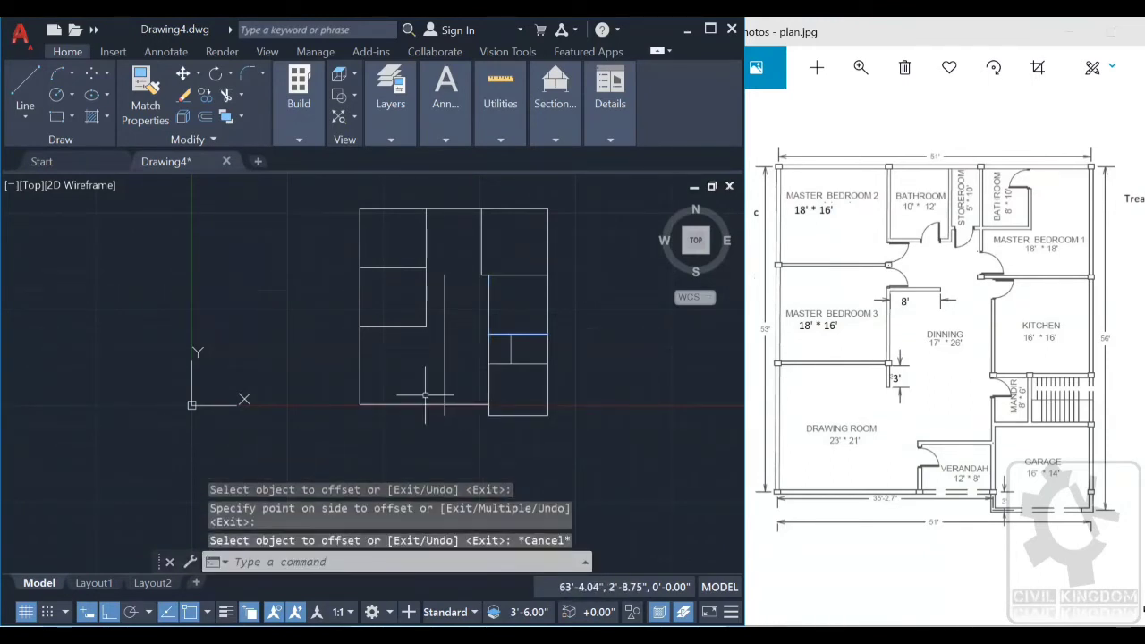
Step: Offset the lower outer wall line of the drawing room 8' upward for the verandah depth
click(205, 121)
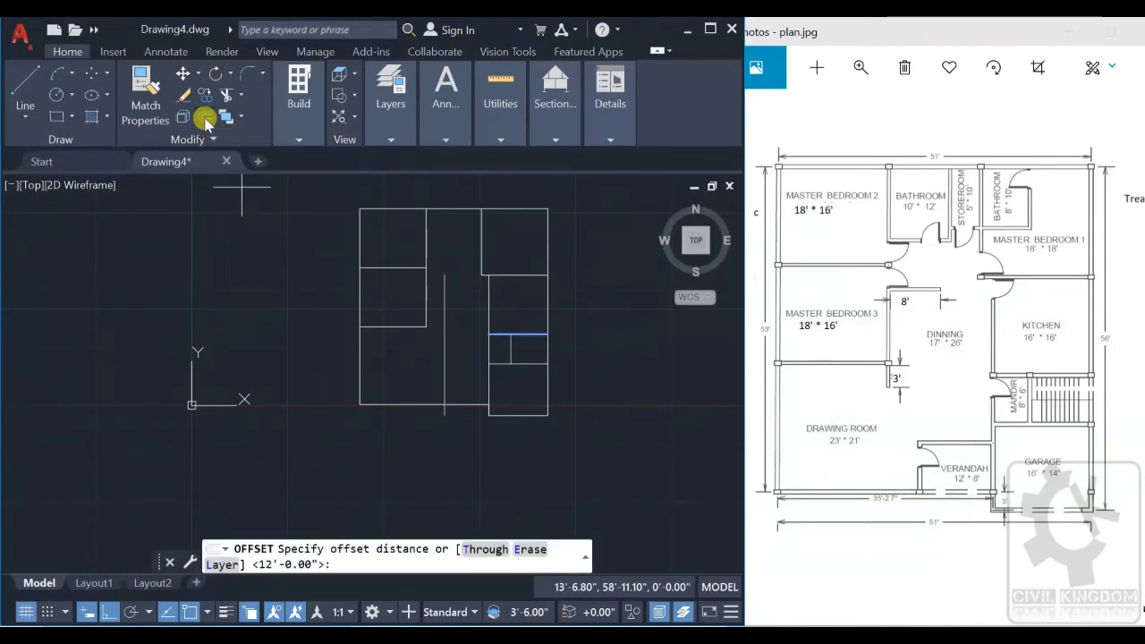
text(8')
key(Return)
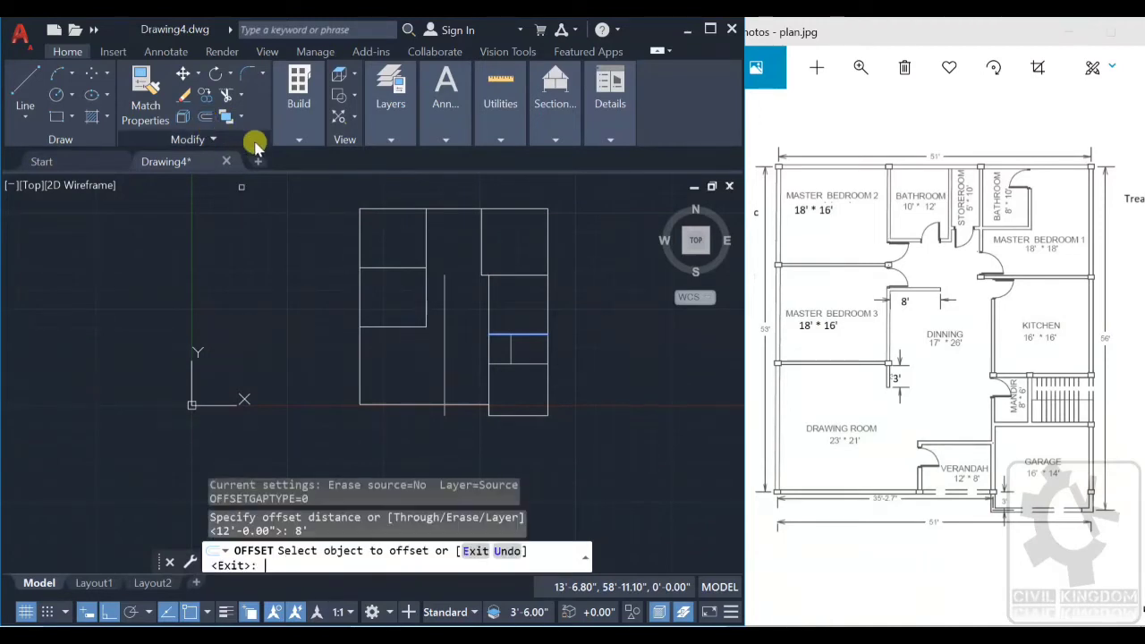
click(459, 406)
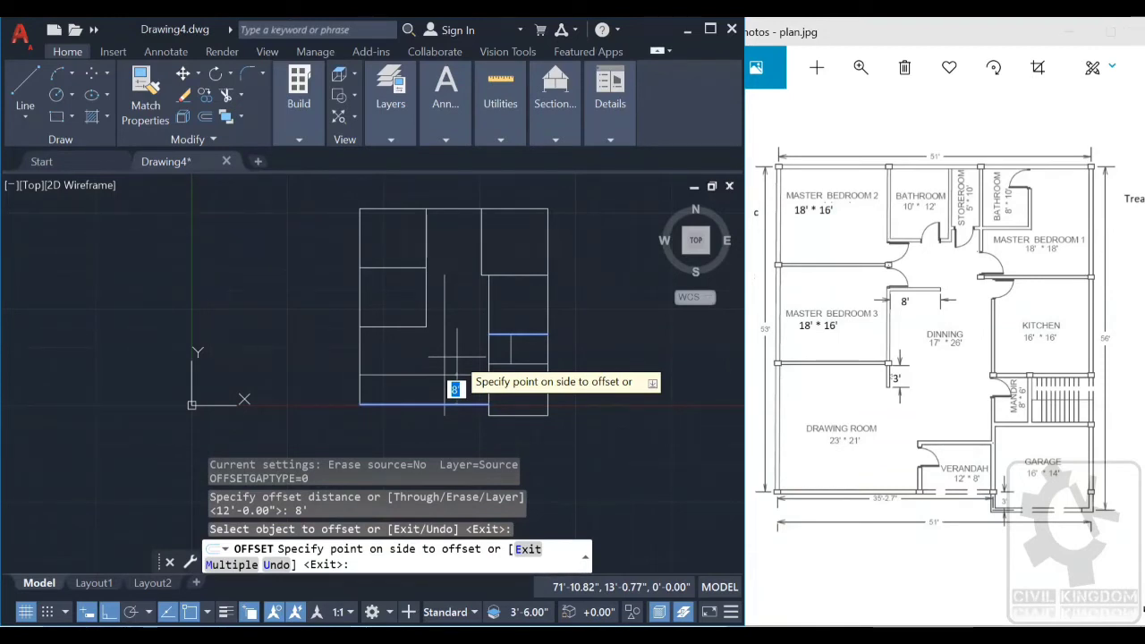
click(457, 357)
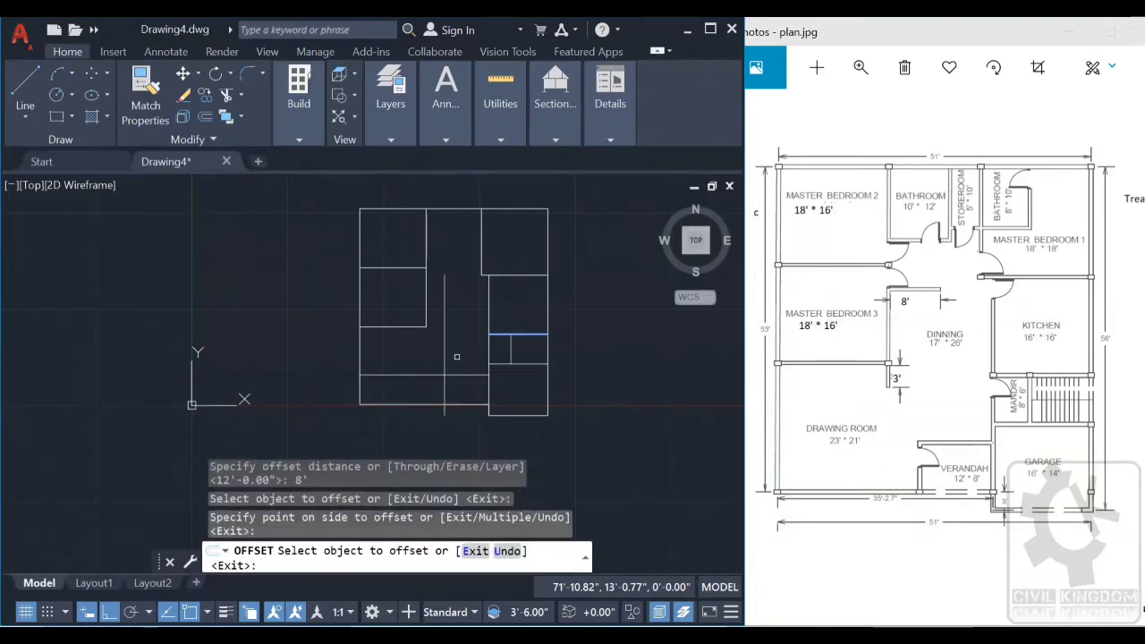
Step: Trim the two verandah lines where they extend below the outer wall, across the drawing room and up through the dining area
click(228, 98)
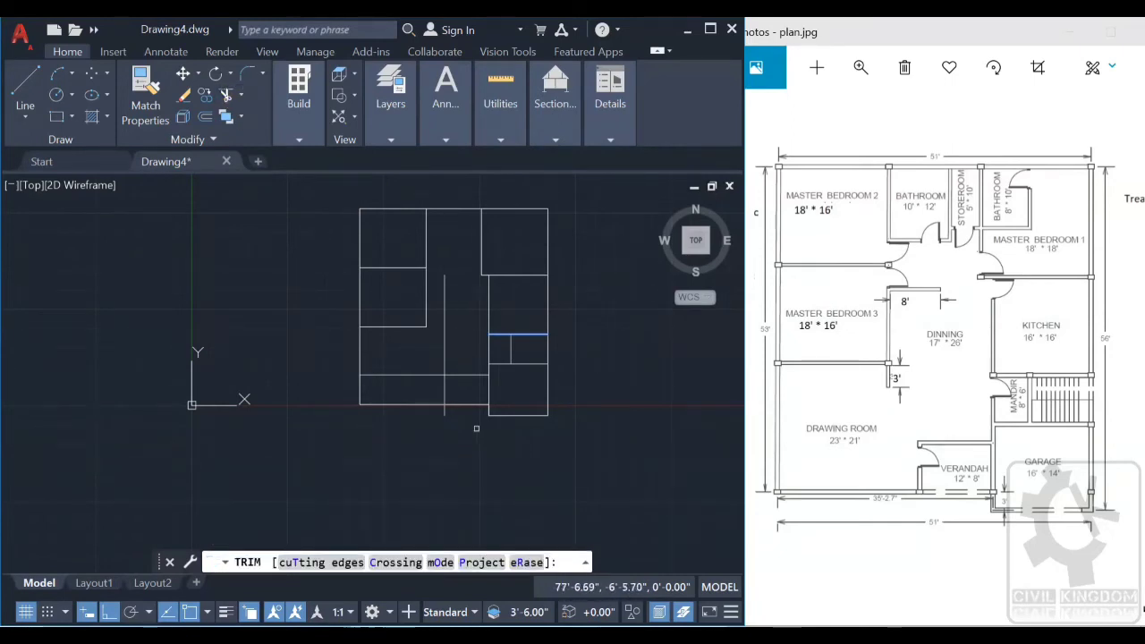
scroll(453, 419, up, 2)
scroll(438, 408, up, 2)
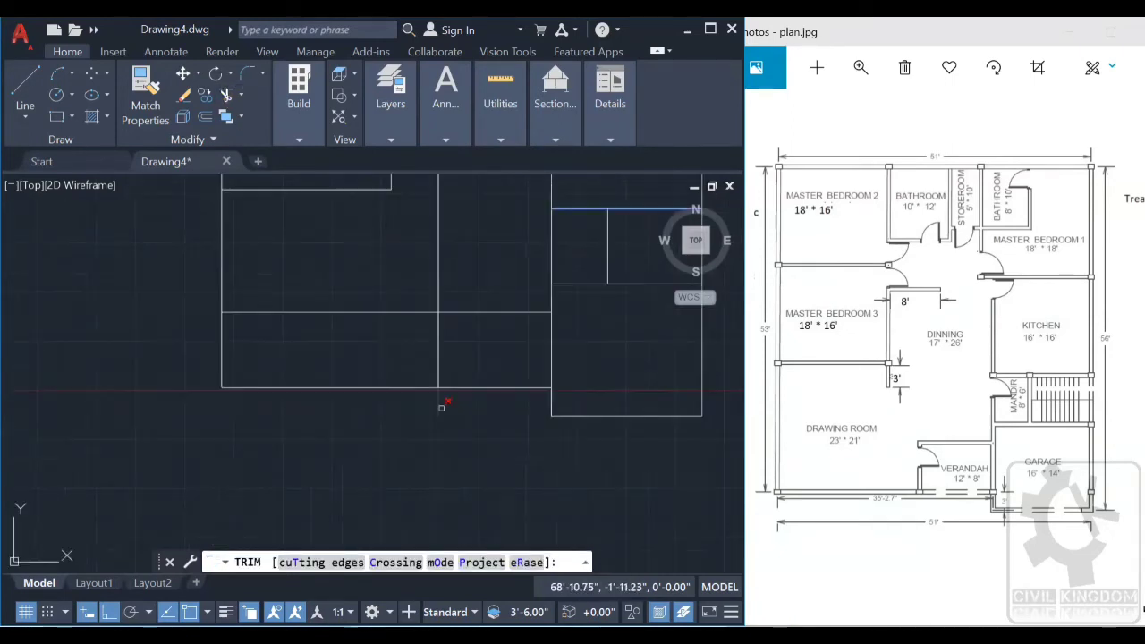
click(439, 404)
click(361, 308)
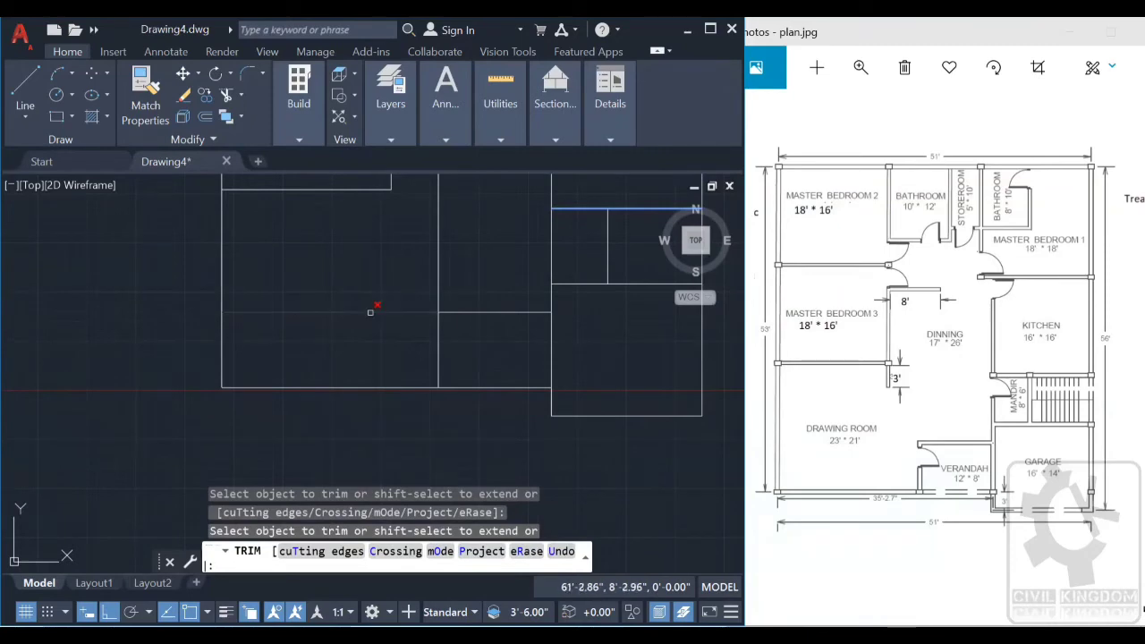
click(431, 282)
scroll(434, 279, down, 2)
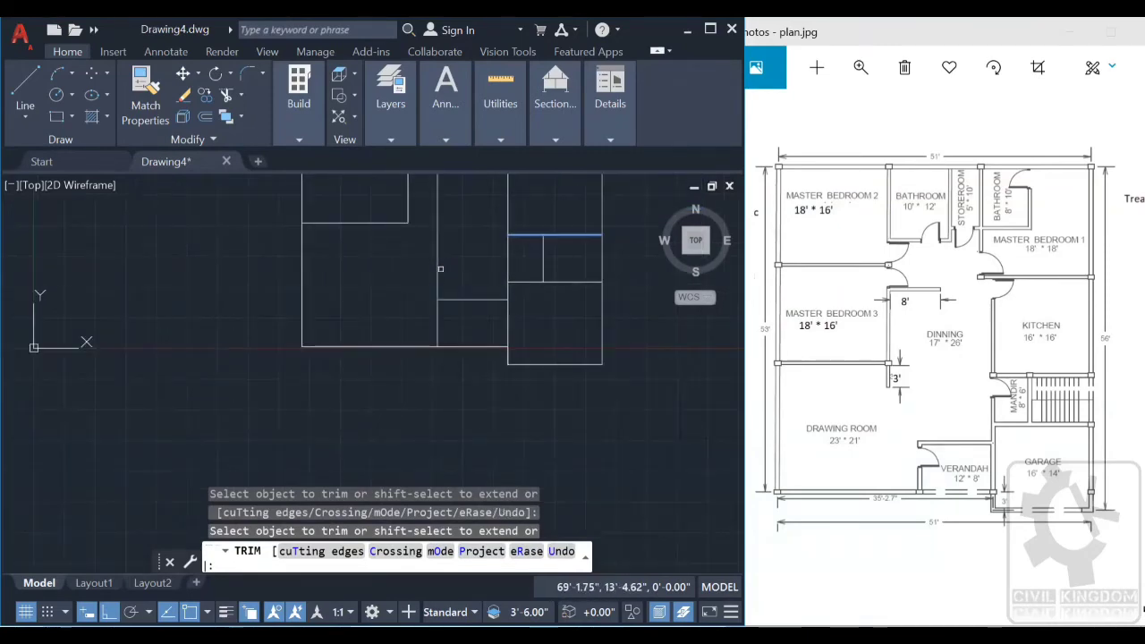
click(440, 269)
click(432, 259)
scroll(445, 267, down, 2)
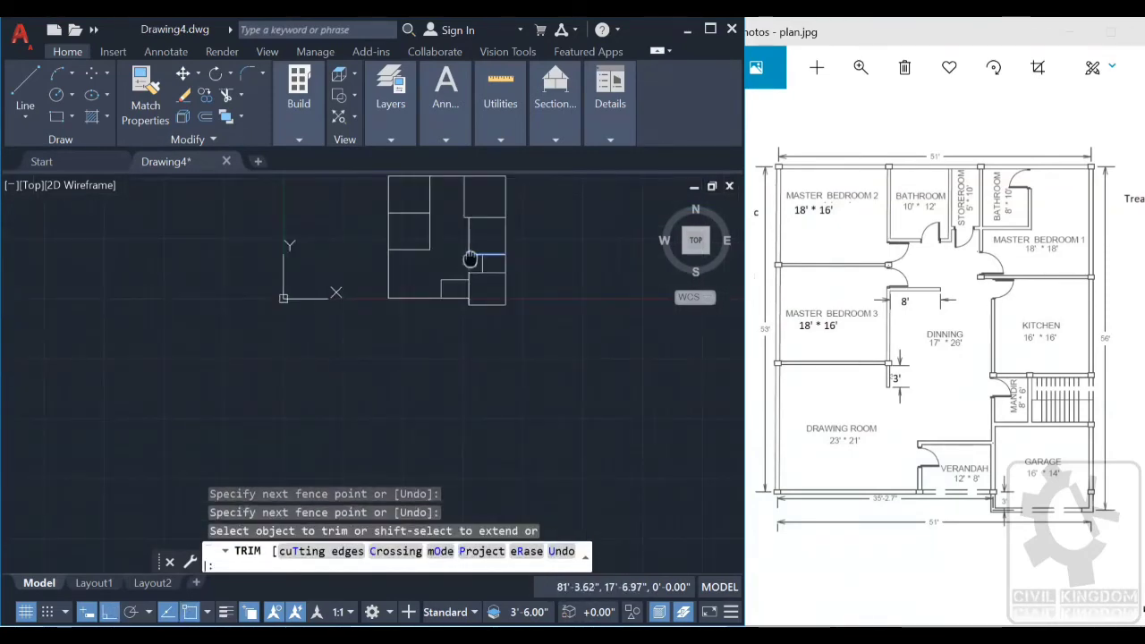
middle_drag(469, 259, 476, 308)
key(Escape)
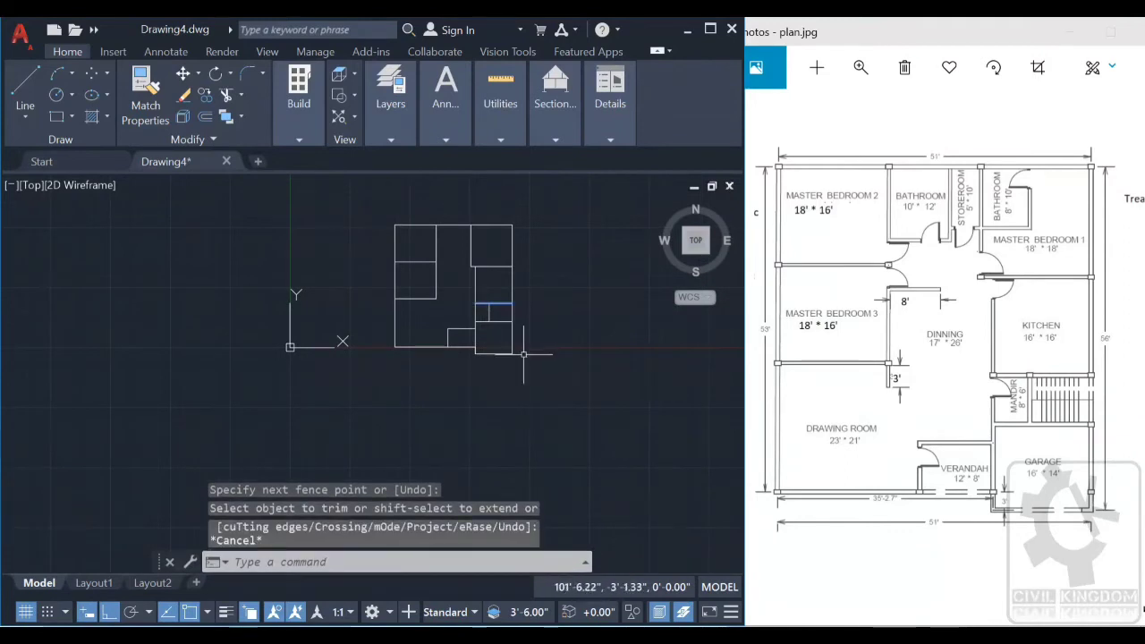
Step: Draw a 3' wall line straight down from the lower inner corner of master bedroom 3
scroll(447, 273, up, 2)
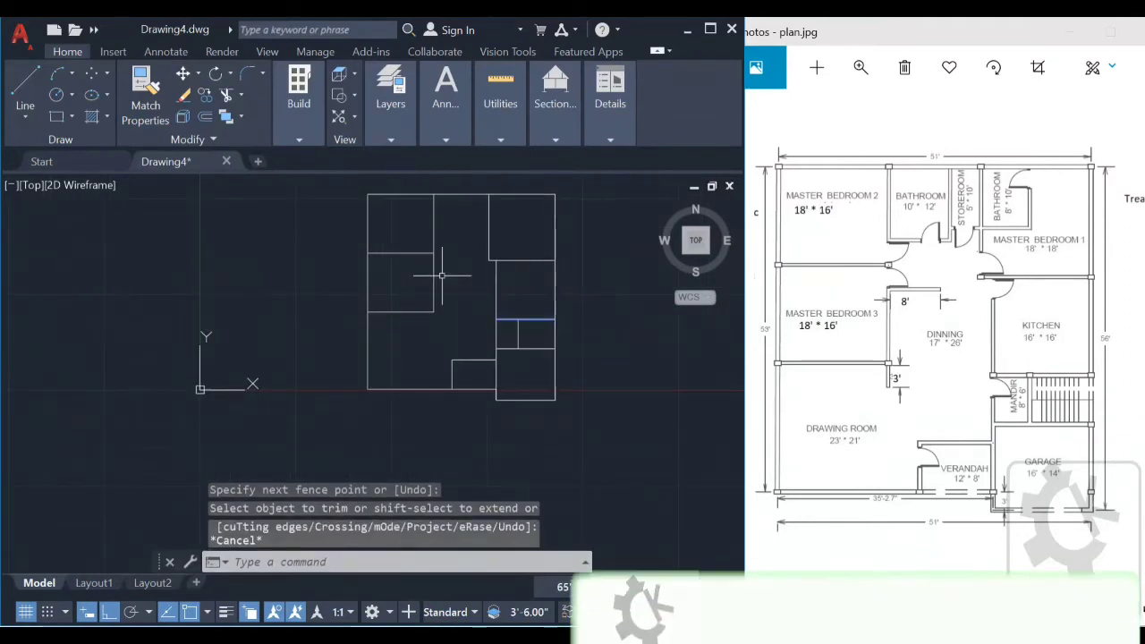
middle_drag(459, 268, 475, 315)
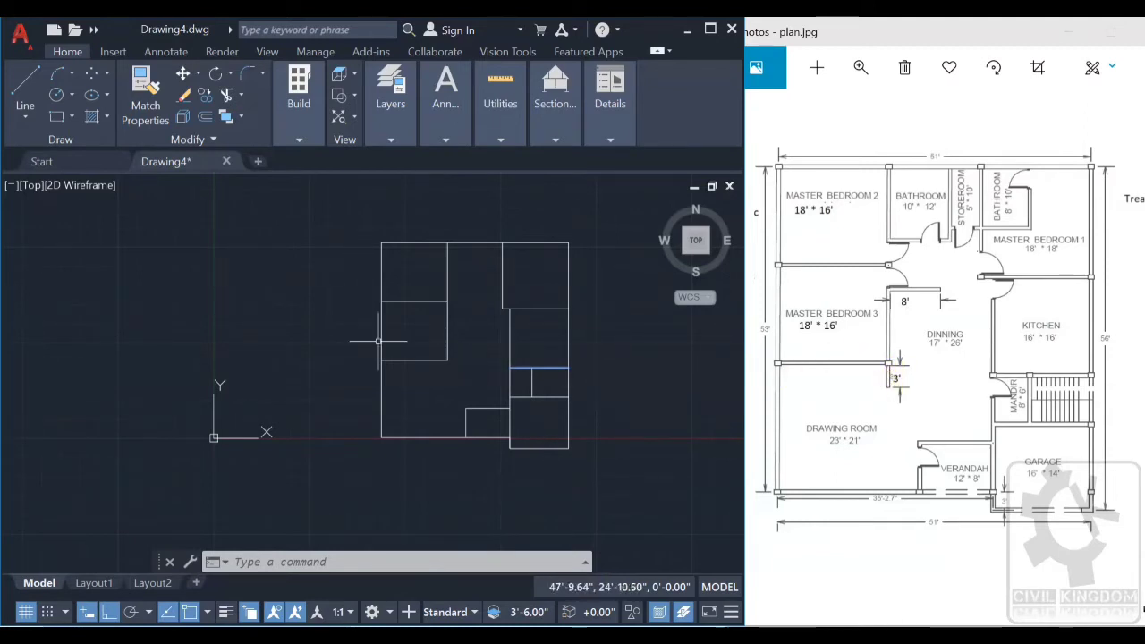
click(26, 85)
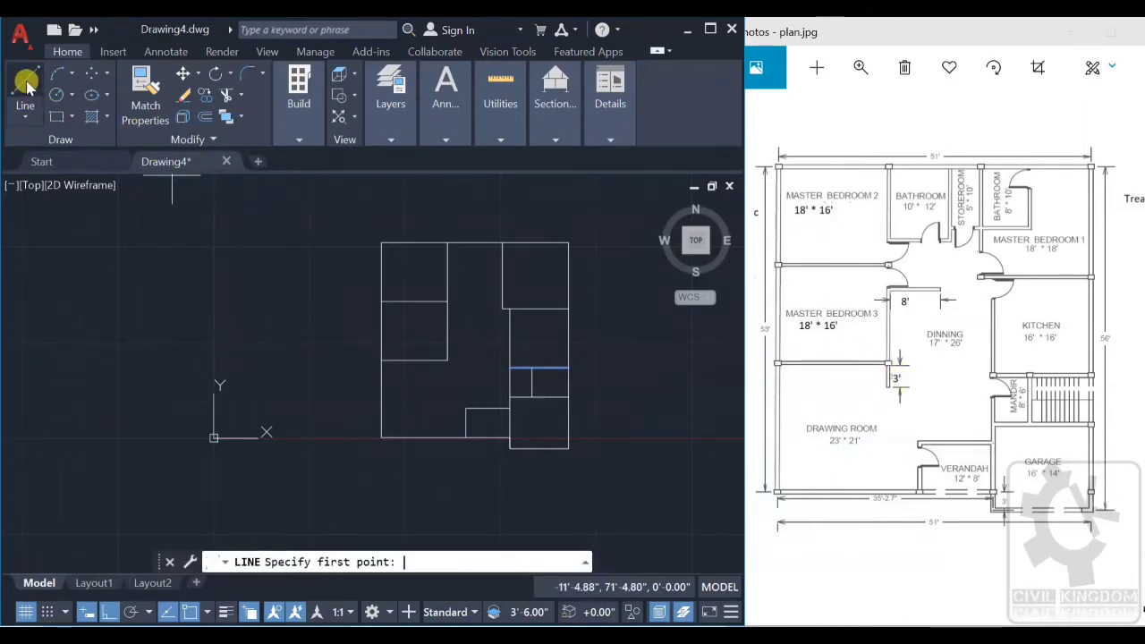
scroll(460, 361, up, 4)
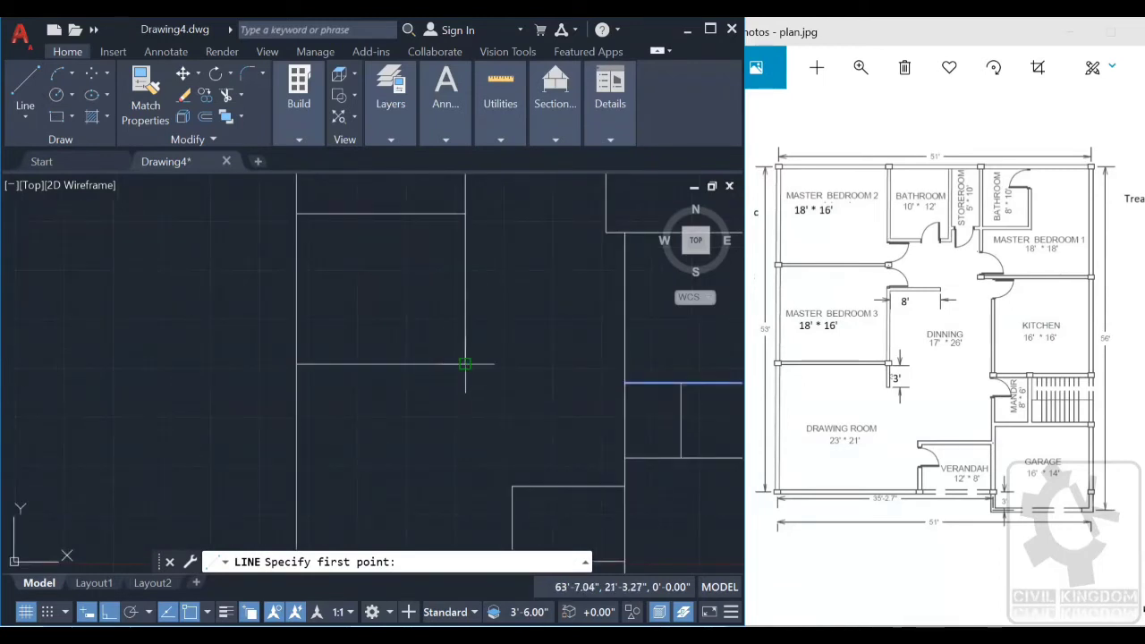
click(464, 363)
text(3)
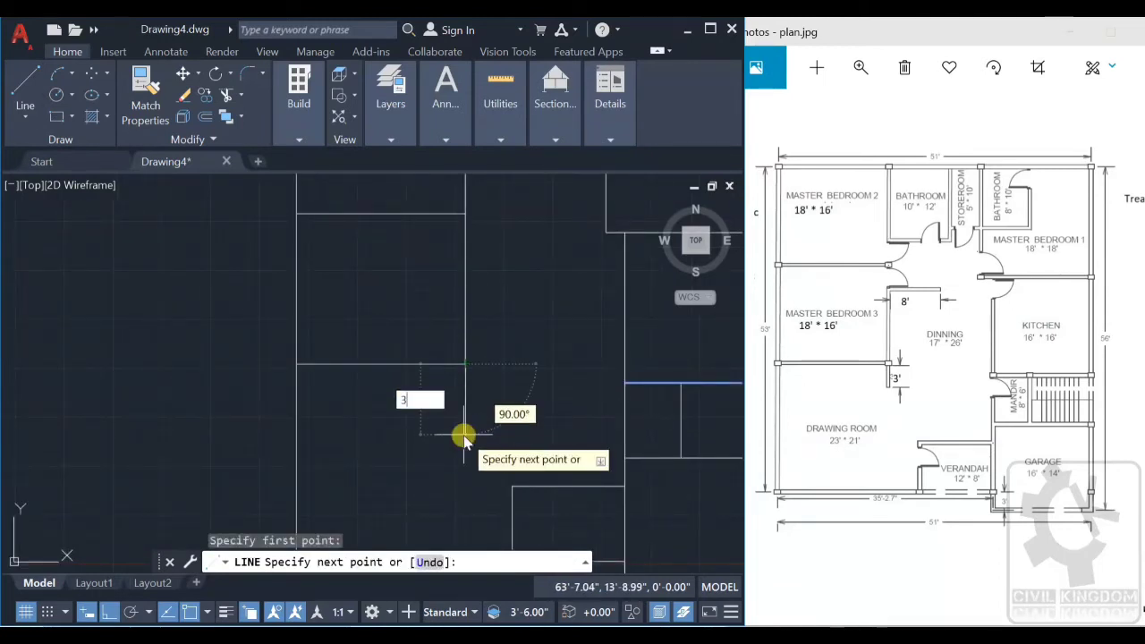
text(')
key(Return)
key(Escape)
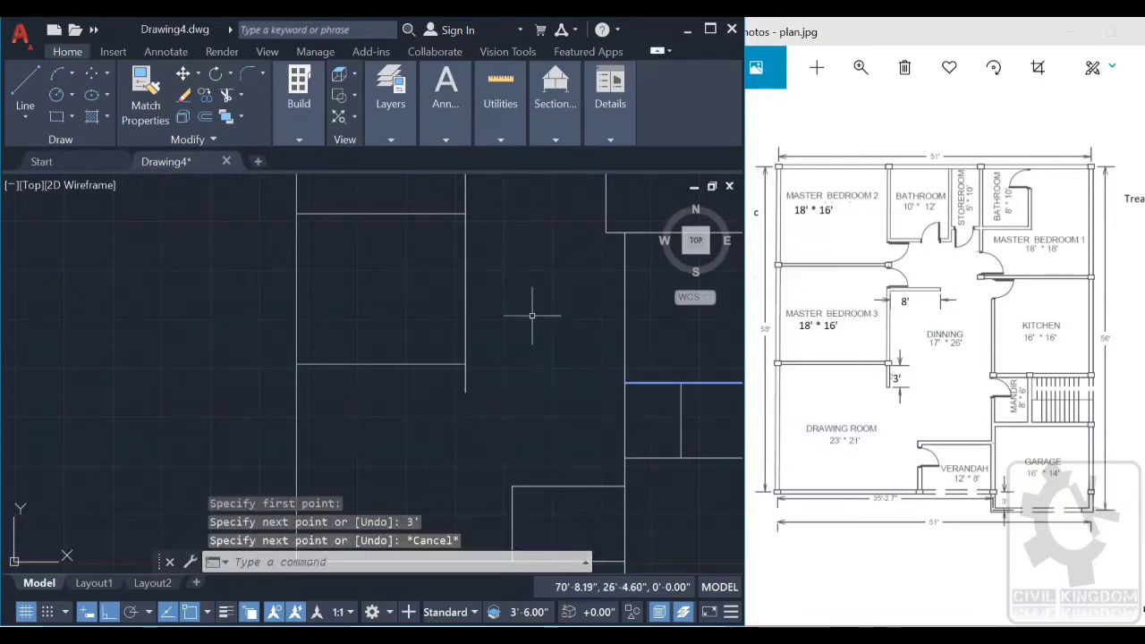
scroll(537, 304, down, 3)
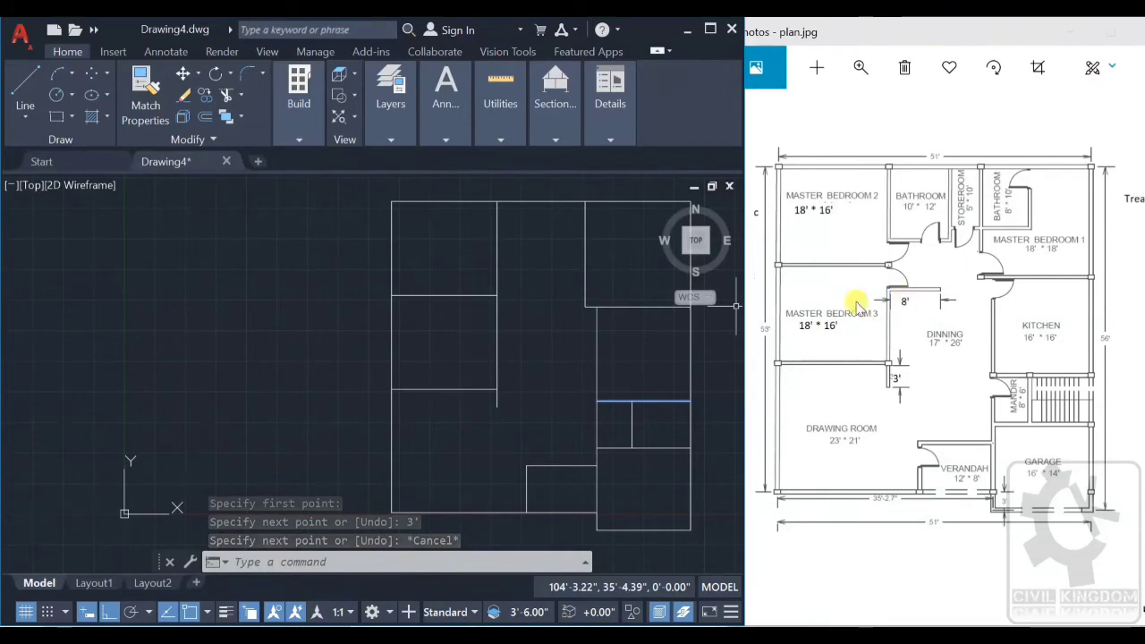
click(25, 129)
scroll(499, 320, up, 2)
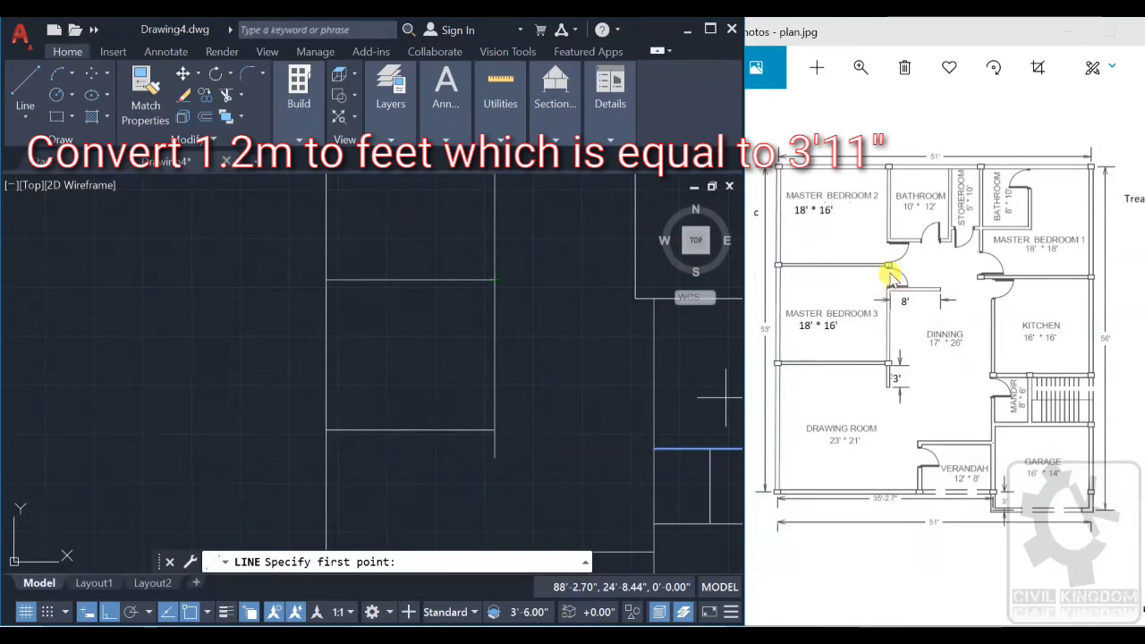
click(31, 76)
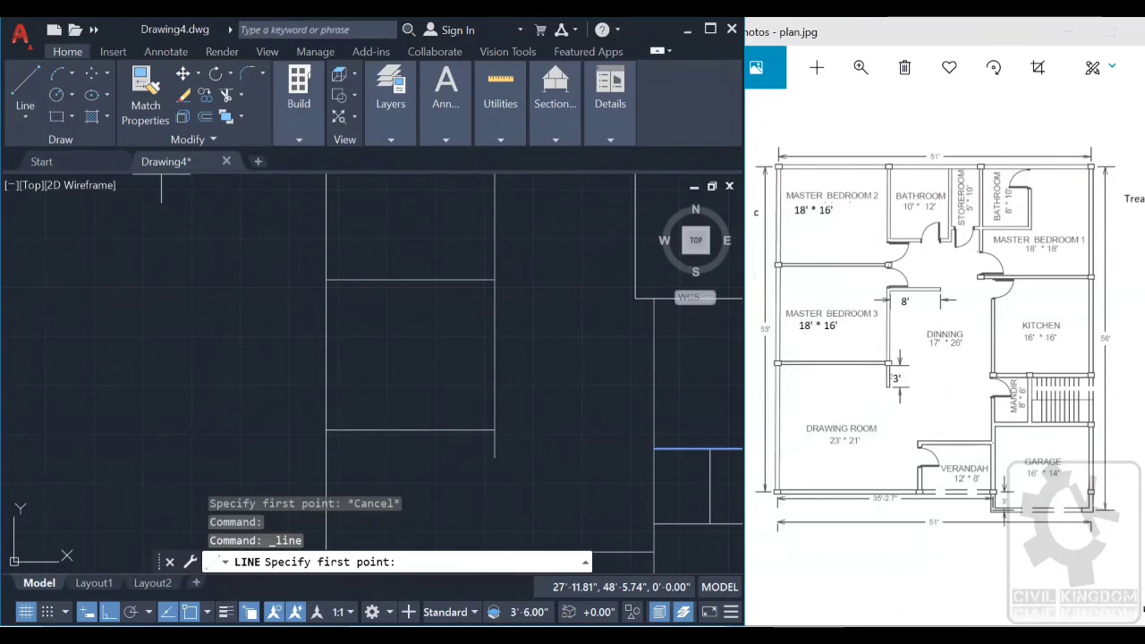
click(495, 280)
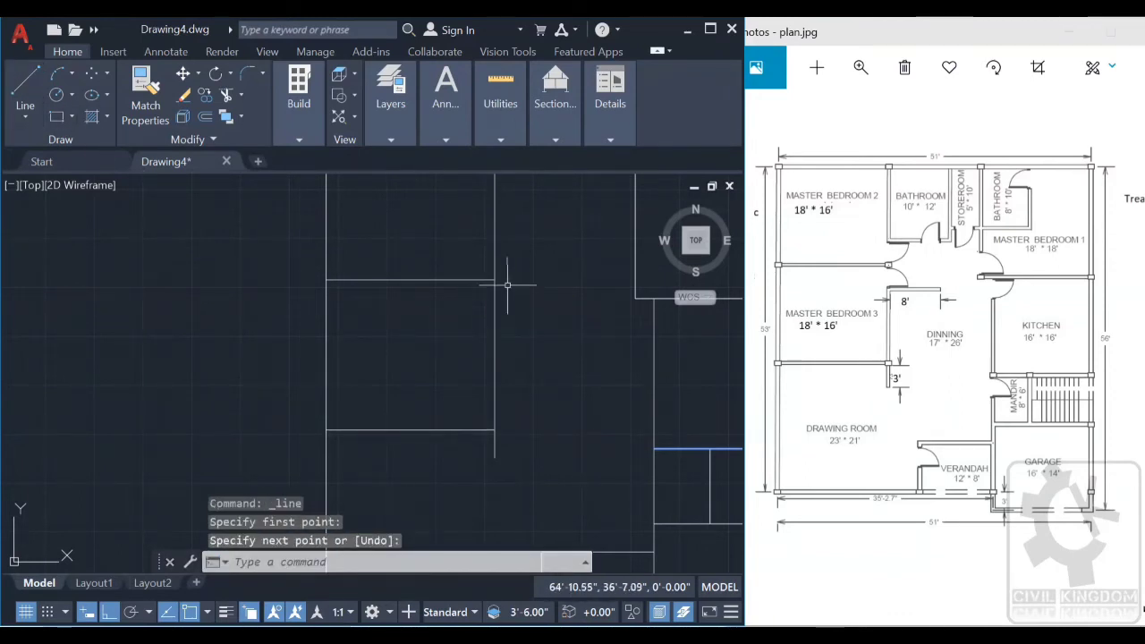
key(Escape)
Step: Draw a line from the lower inner corner of master bedroom 2, 3'11" straight down, then 8' right into the dining area
key(Return)
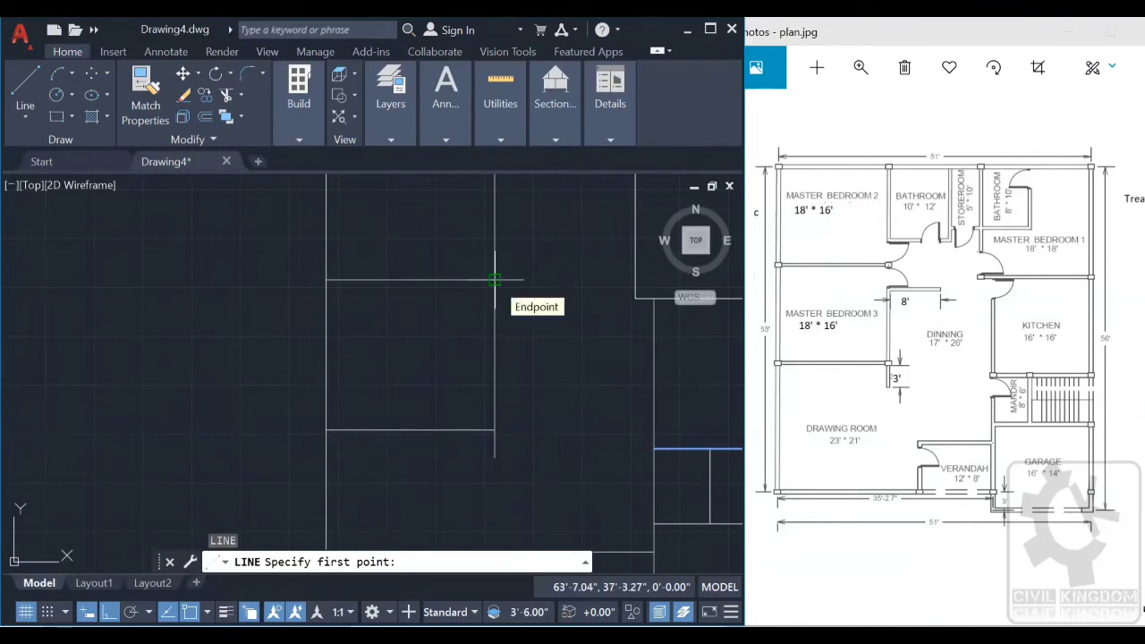
click(495, 280)
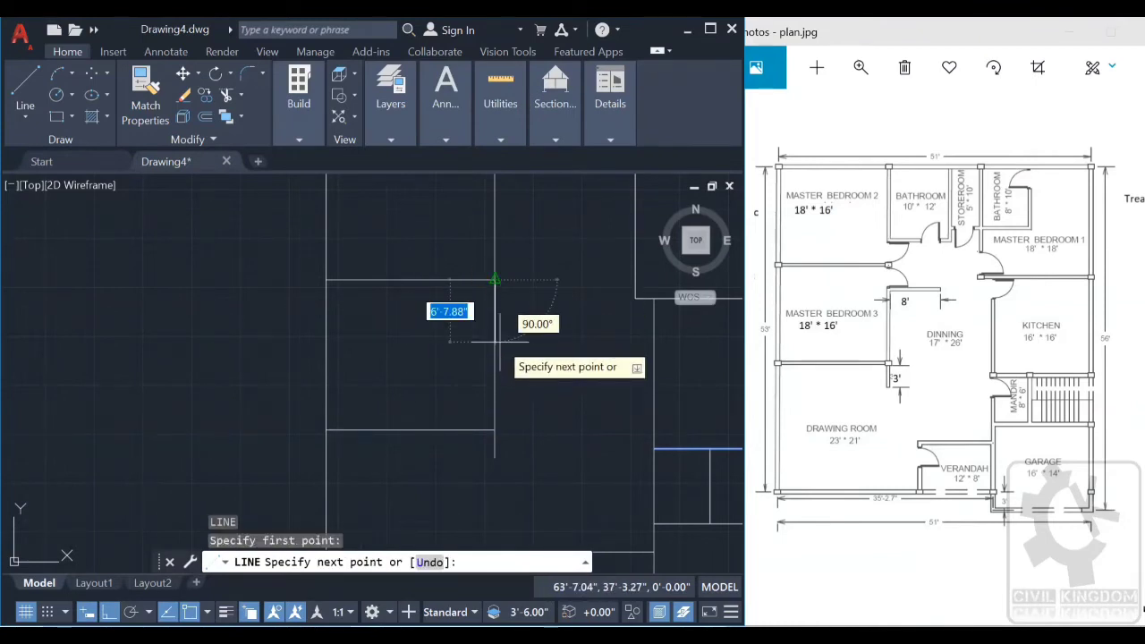
text(3)
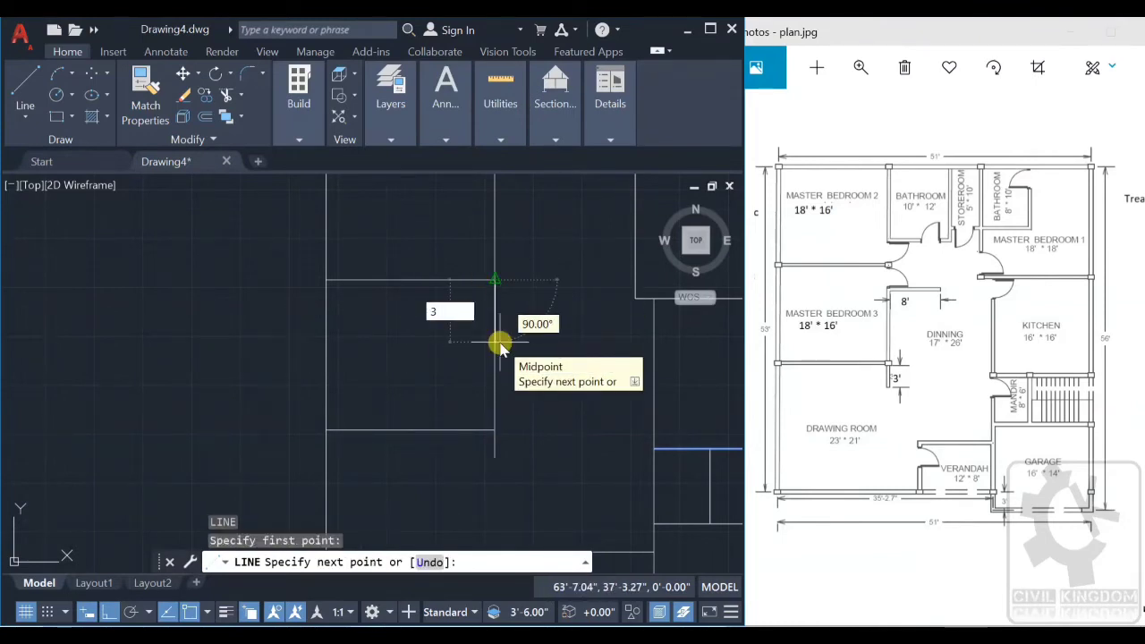
text(')
key(Return)
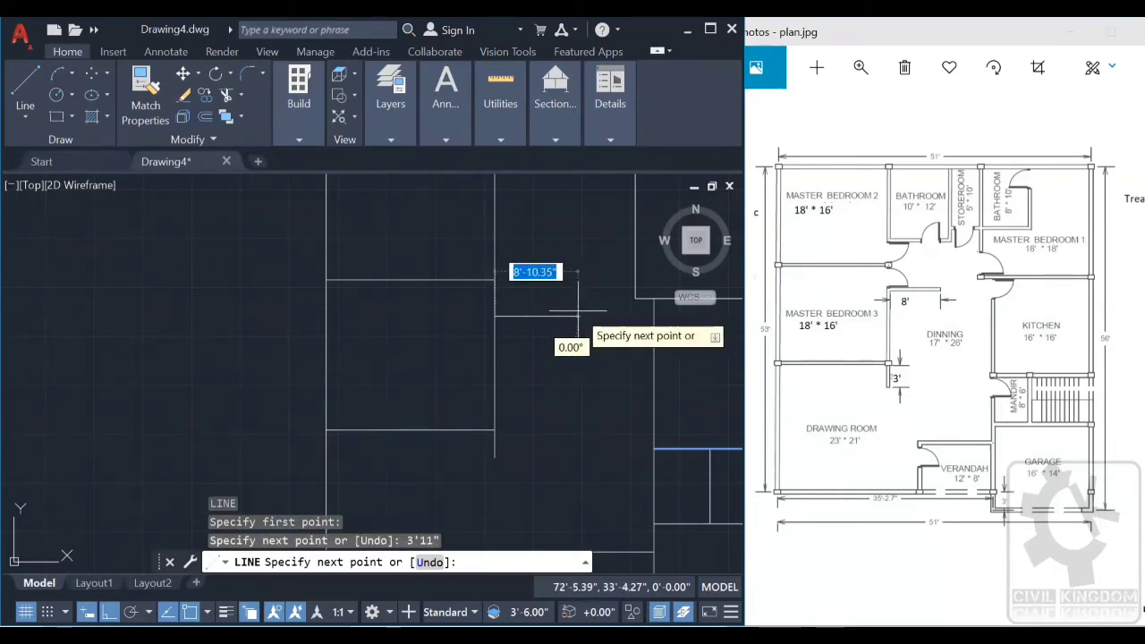
text(8)
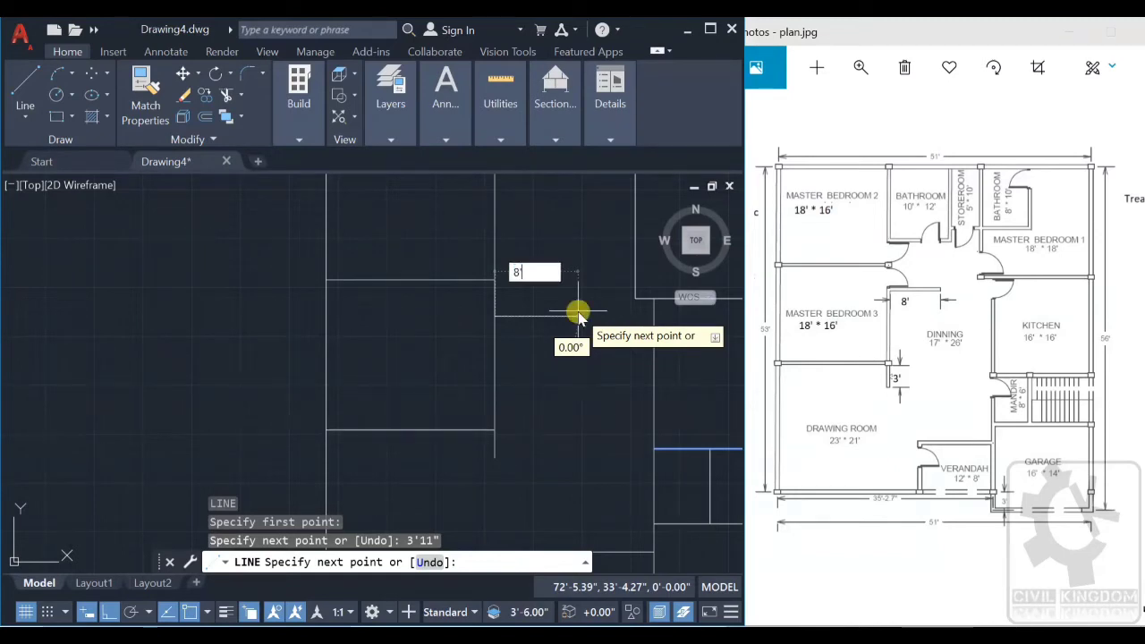
key(Return)
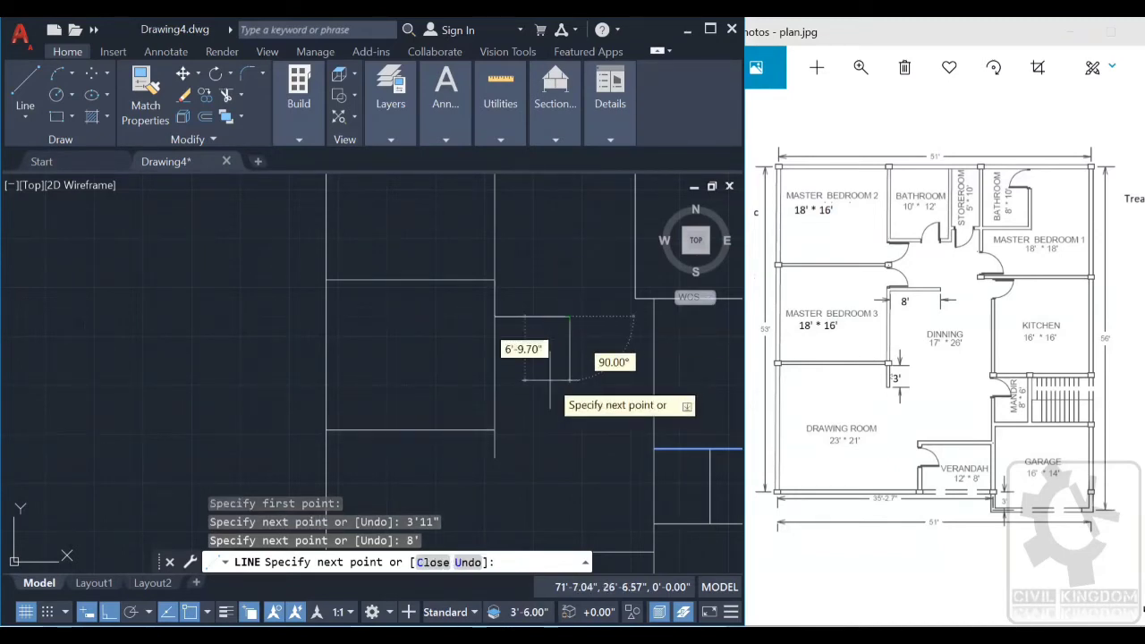
key(Escape)
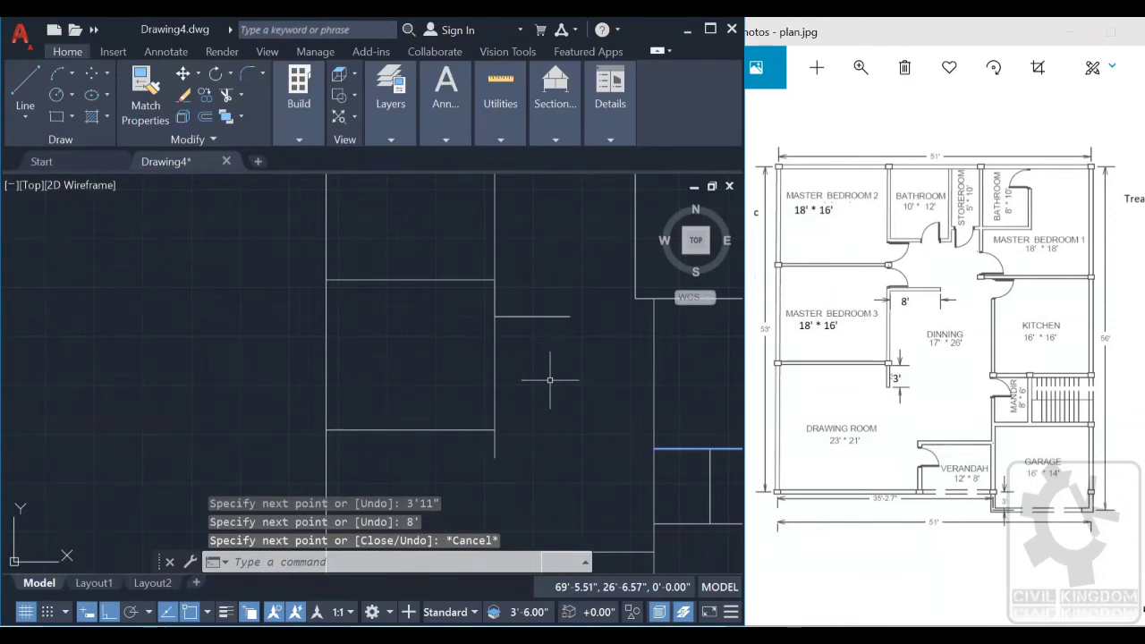
Step: Examine the wall thickness notes beside the reference plan and compare the reference with the drawn wall lines
scroll(550, 380, down, 4)
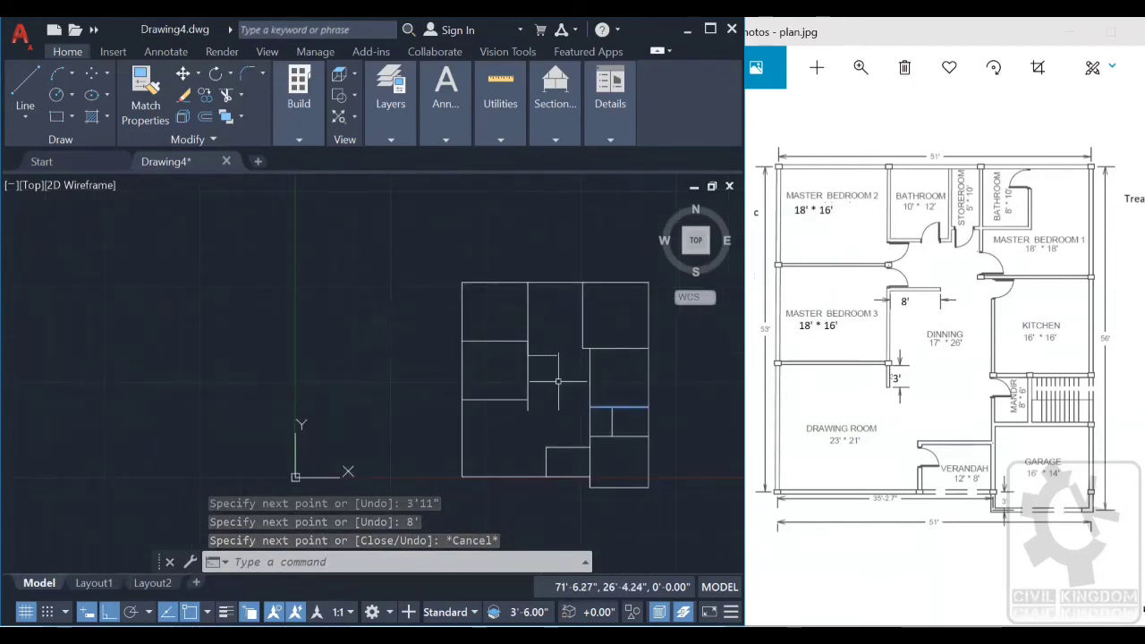
middle_drag(550, 380, 512, 347)
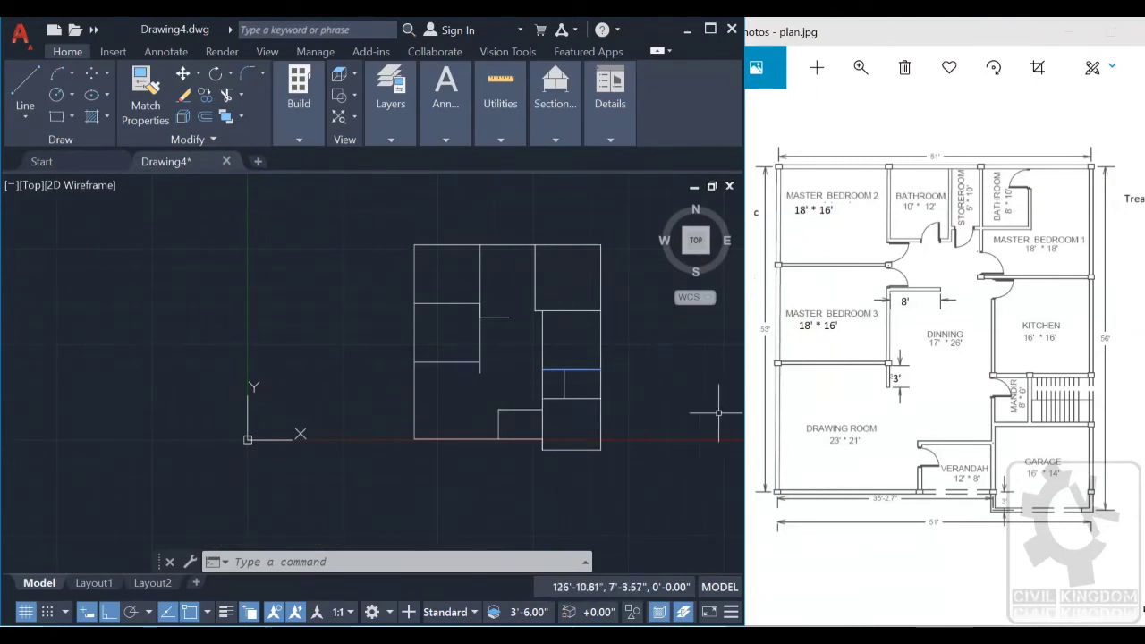
drag(821, 352, 907, 360)
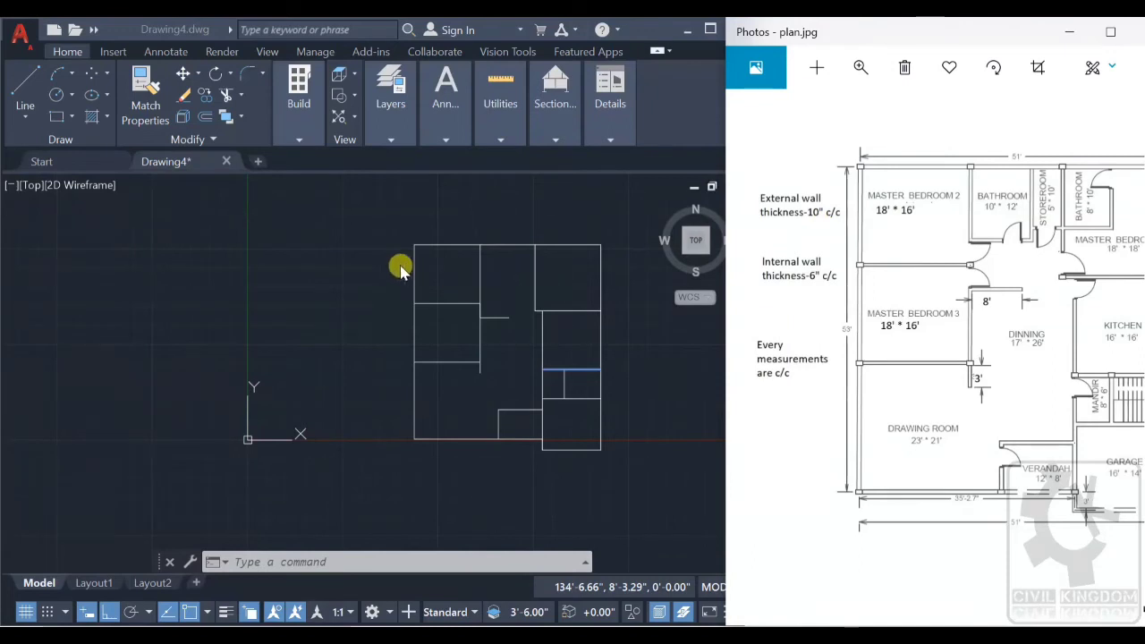
scroll(459, 261, up, 5)
middle_drag(265, 319, 424, 367)
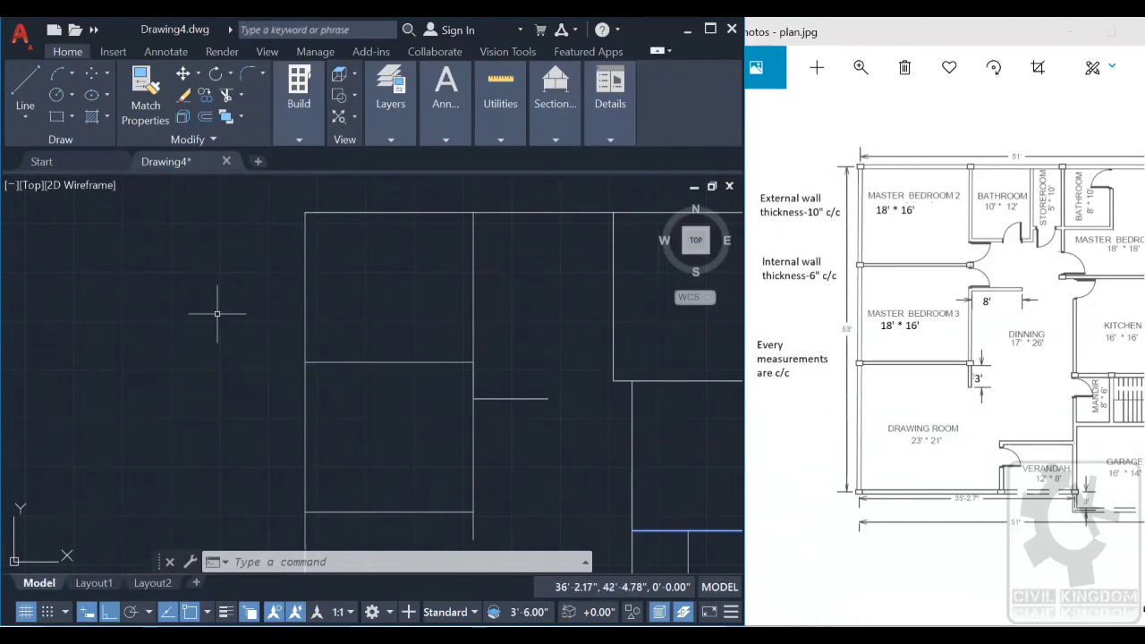
scroll(355, 302, down, 2)
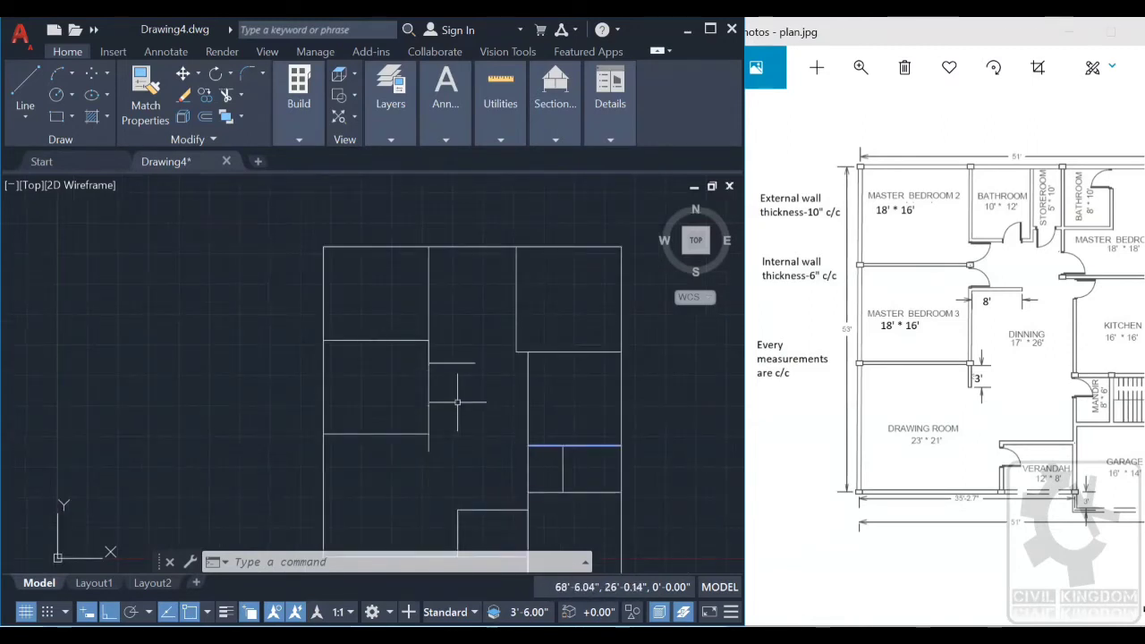
scroll(457, 402, down, 2)
middle_drag(457, 402, 441, 398)
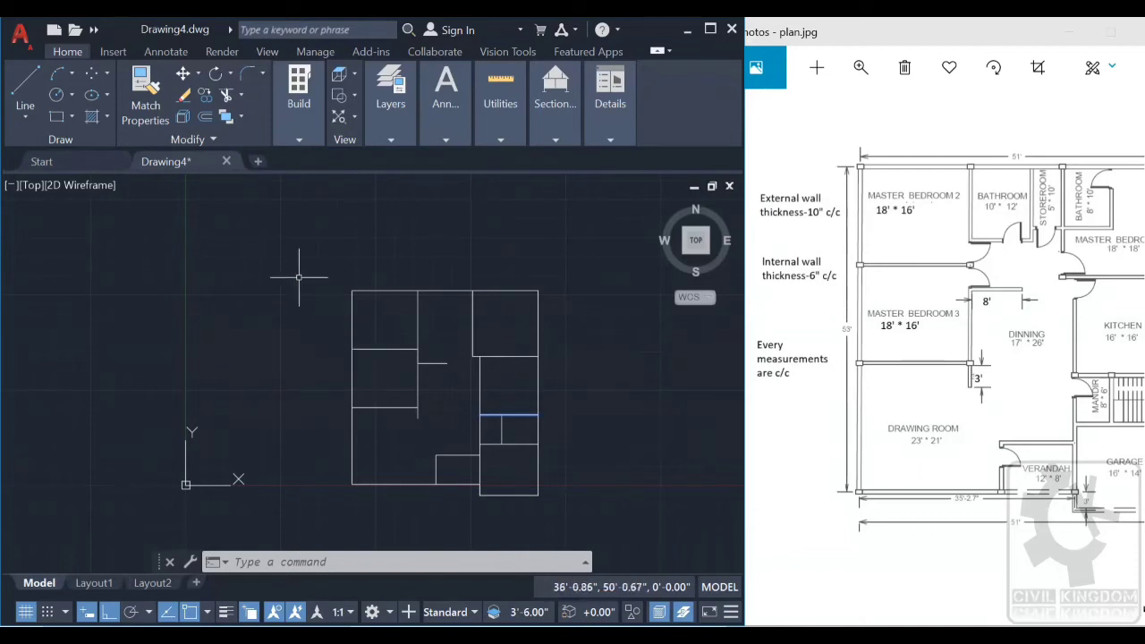
Step: Offset the left outer wall line 5" to both sides for the external wall thickness
click(206, 117)
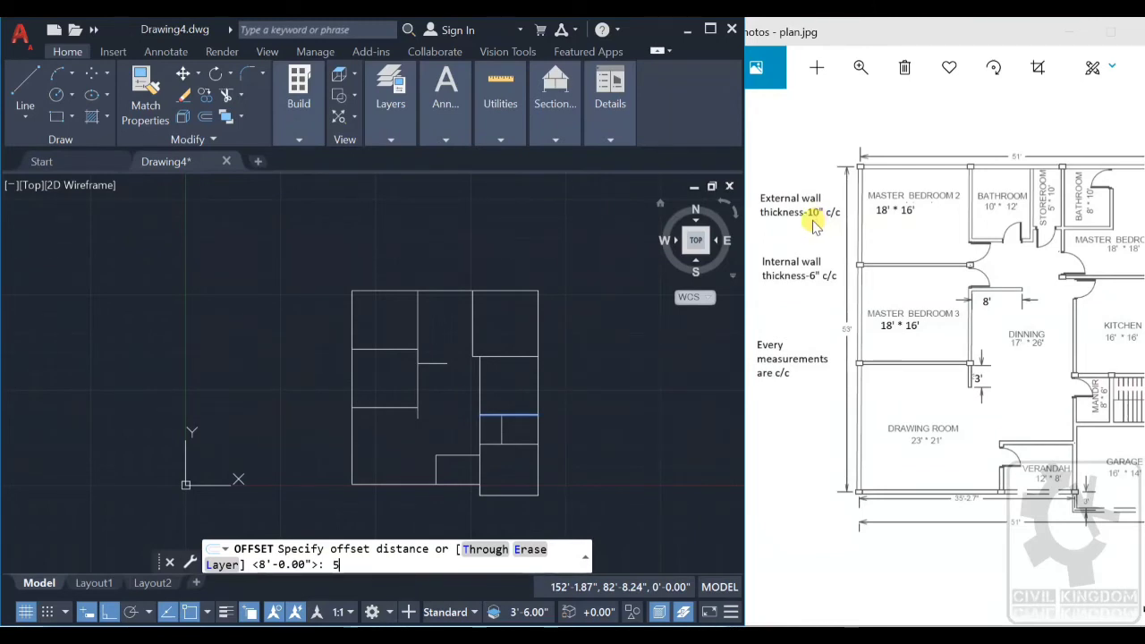
key(Return)
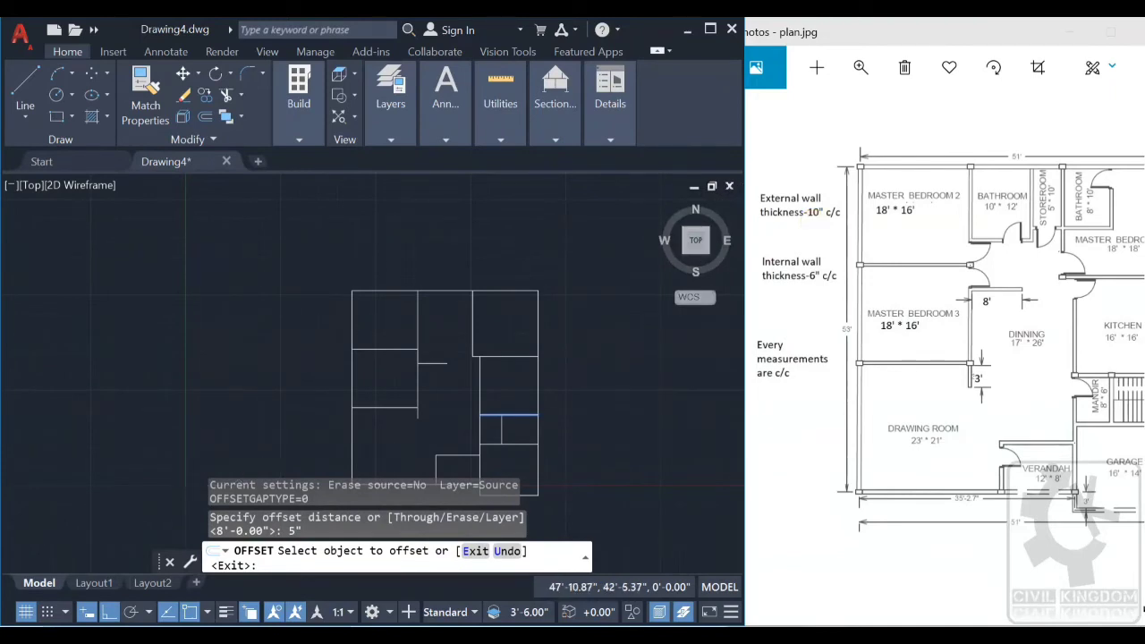
scroll(360, 382, up, 3)
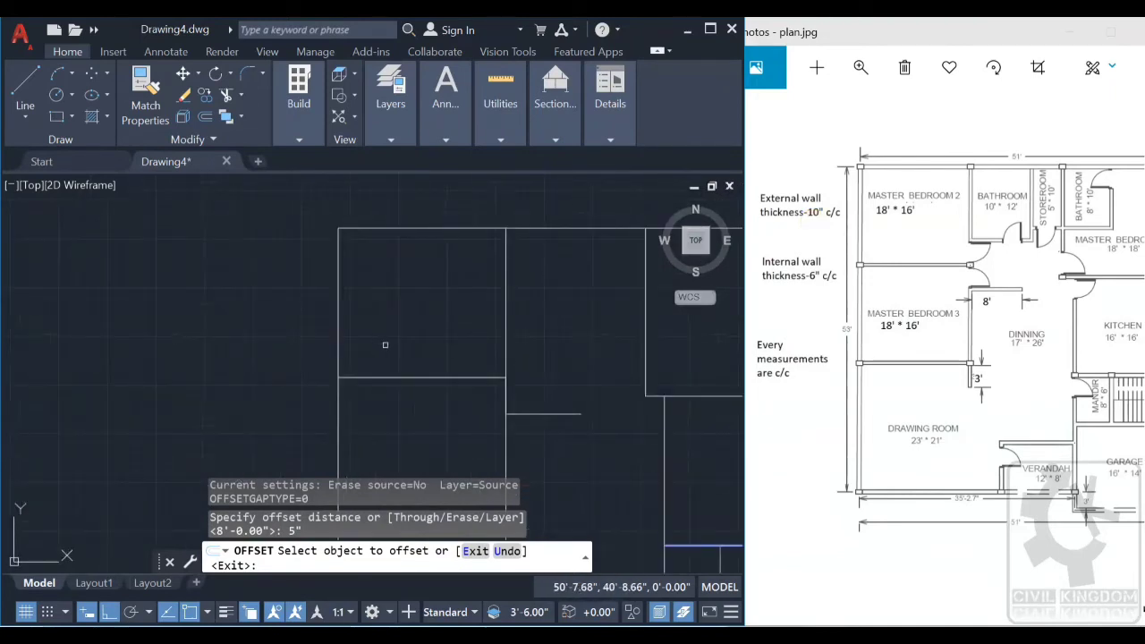
click(339, 317)
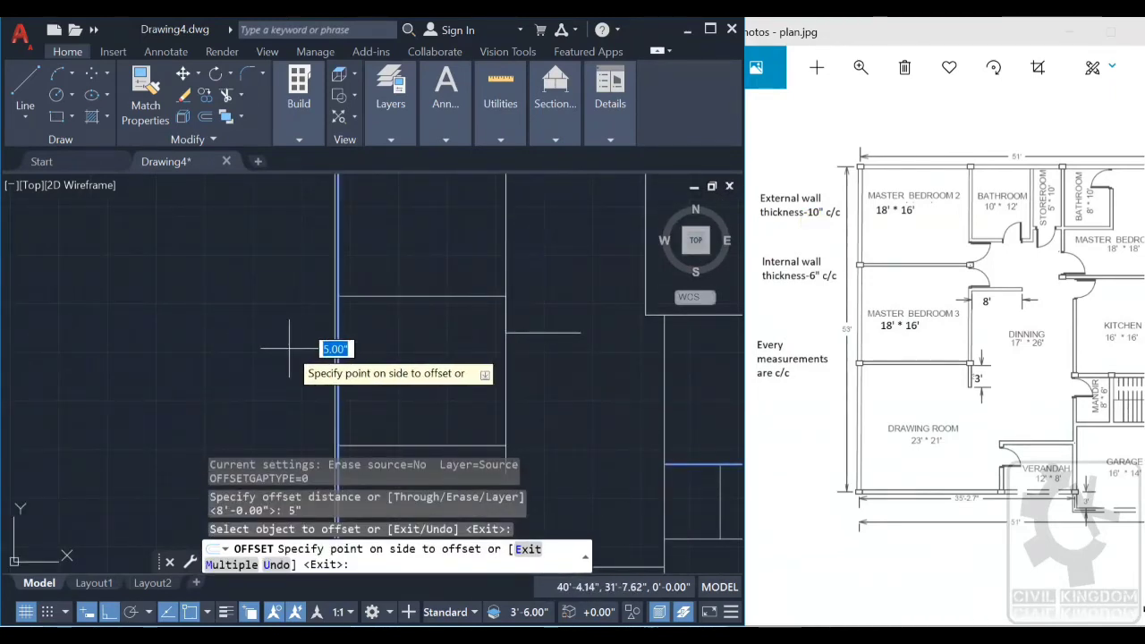
click(289, 348)
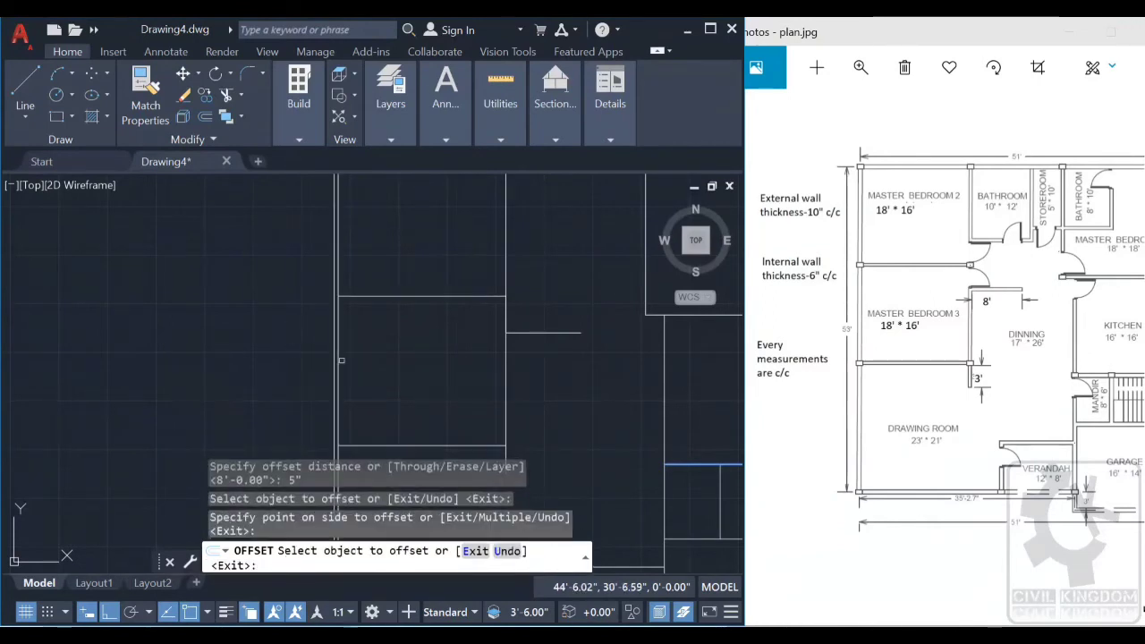
click(341, 345)
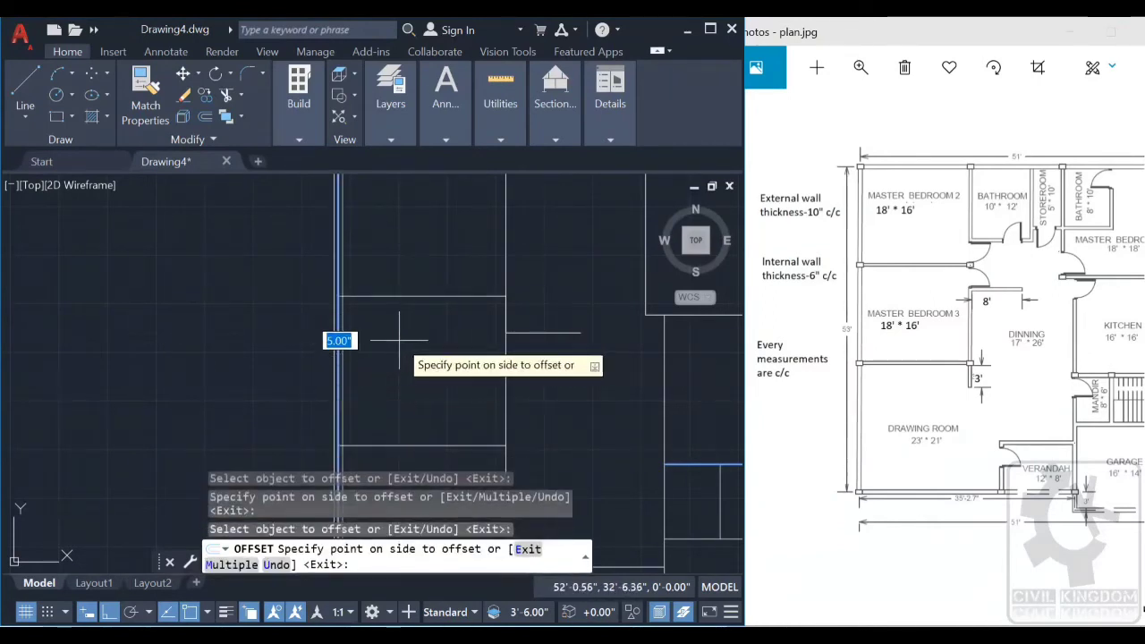
click(406, 340)
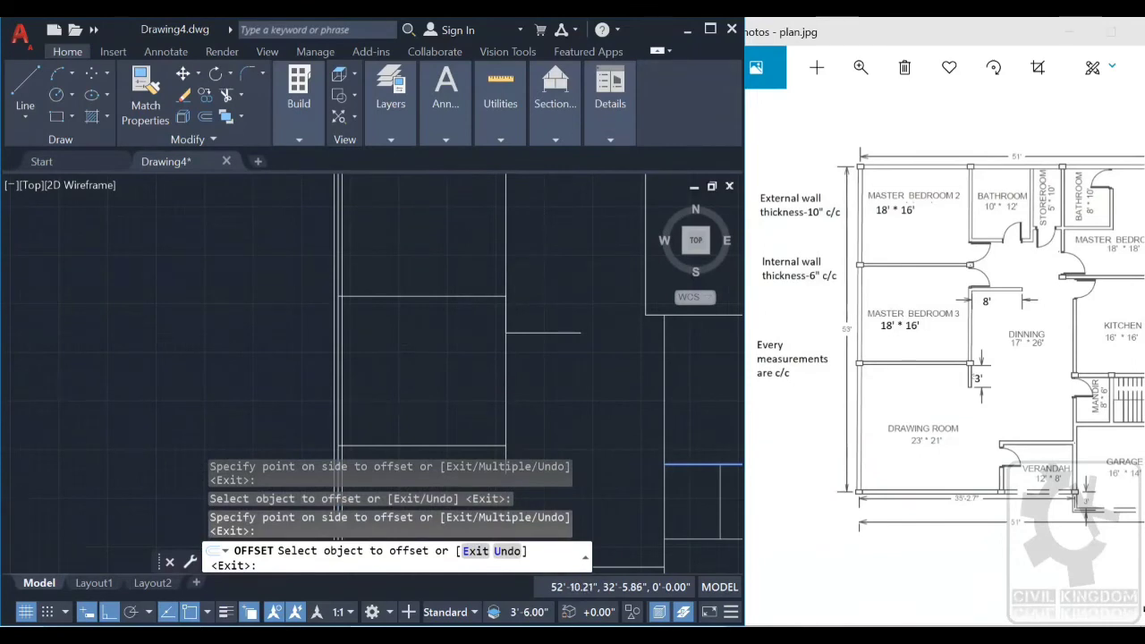
Step: Offset the top outer wall line 5" upward and 5" downward
scroll(420, 358, down, 3)
scroll(423, 275, up, 4)
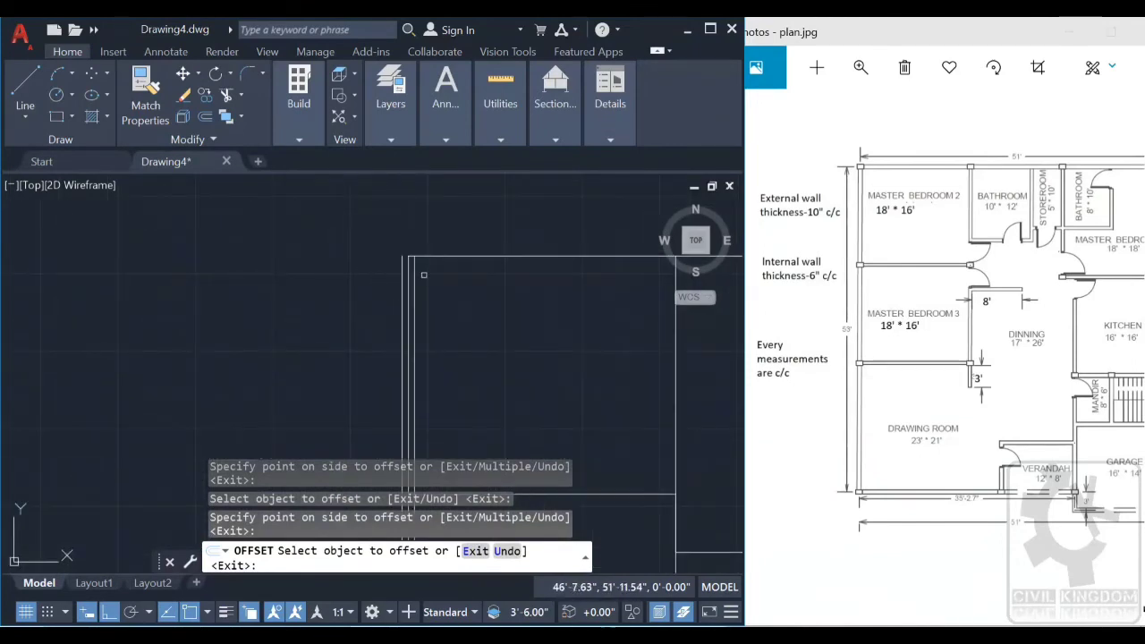
scroll(425, 313, up, 3)
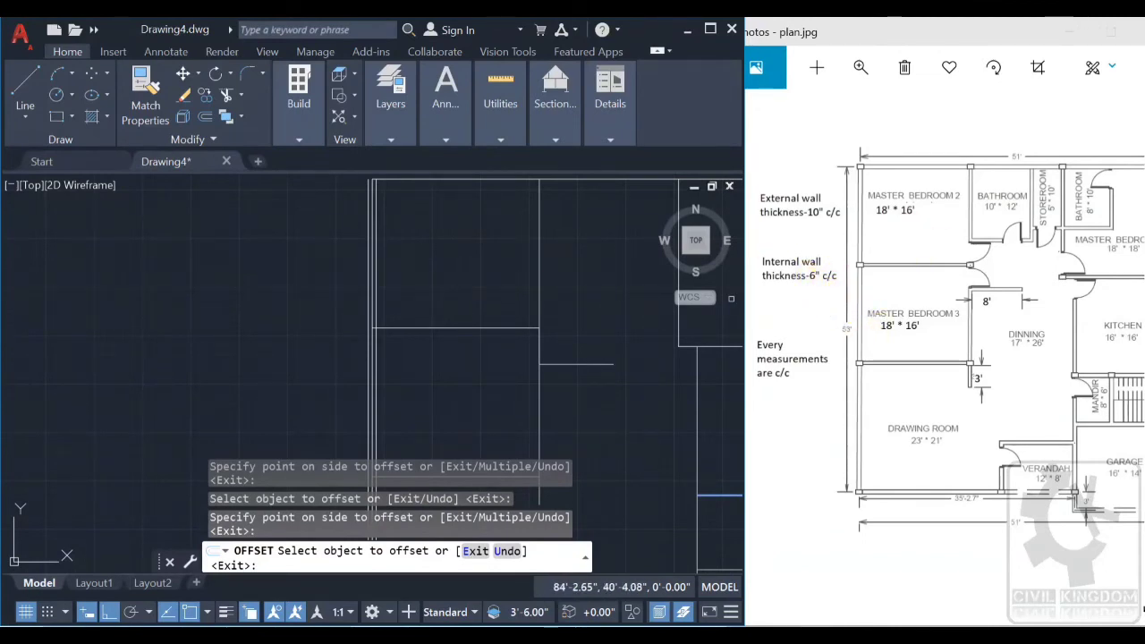
scroll(516, 390, down, 4)
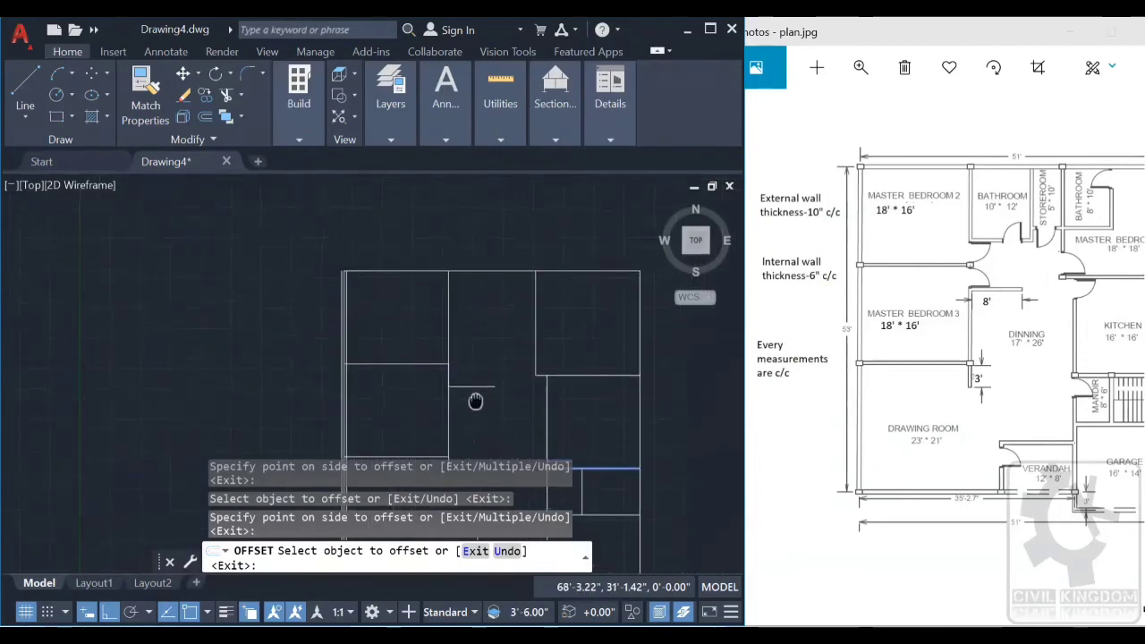
click(478, 296)
click(474, 251)
scroll(482, 296, up, 4)
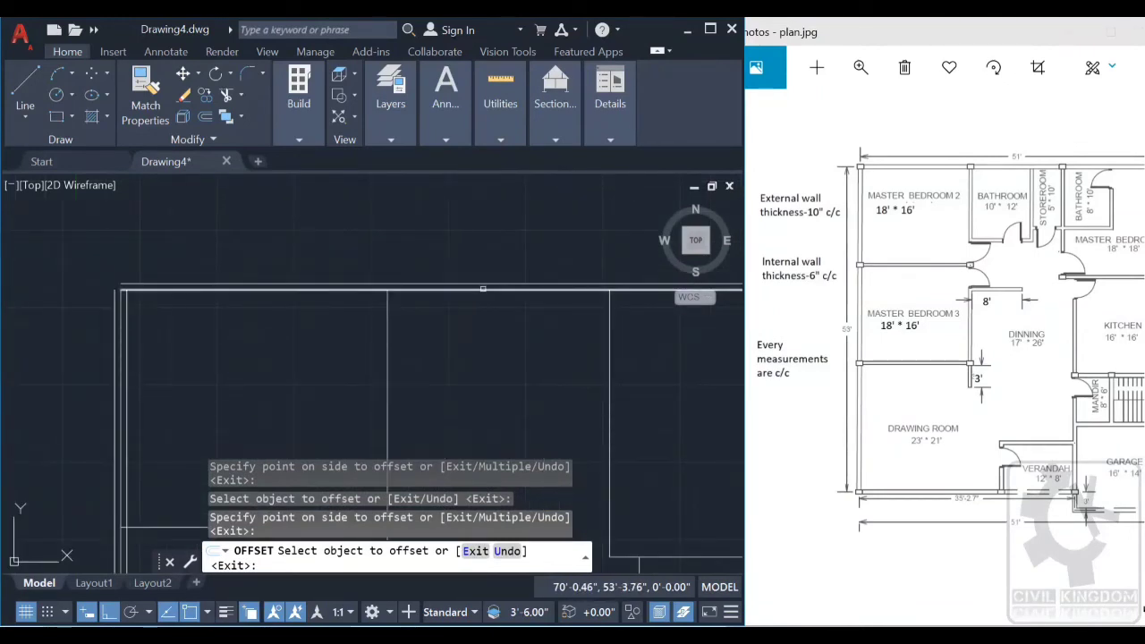
click(482, 288)
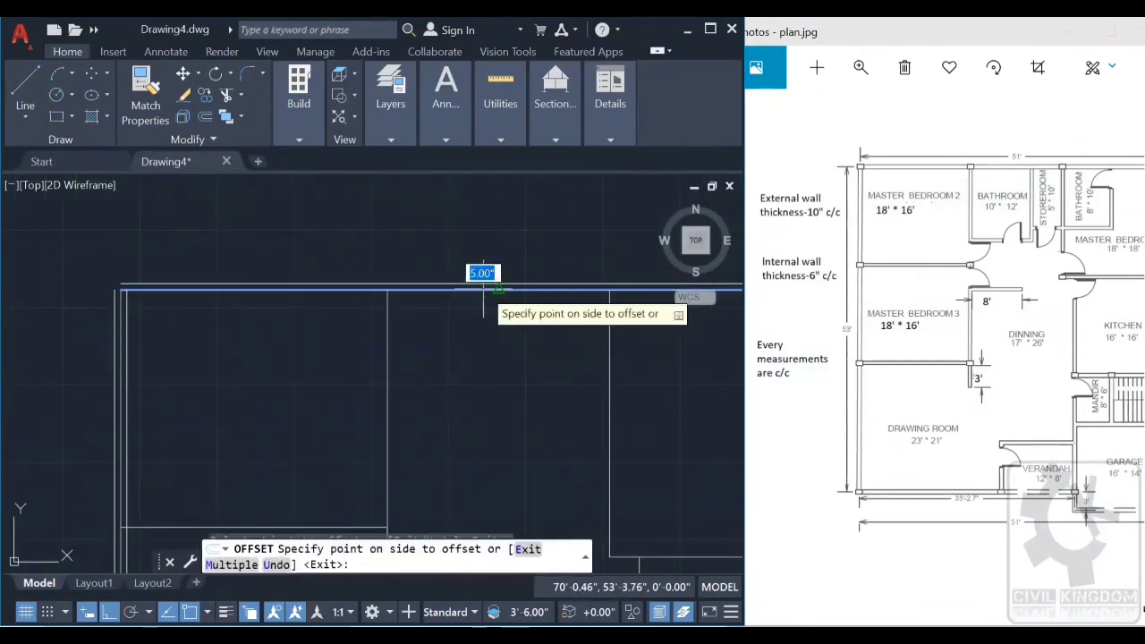
click(491, 339)
Step: Offset the right outer wall line 5" outward and 5" inward
scroll(417, 332, down, 5)
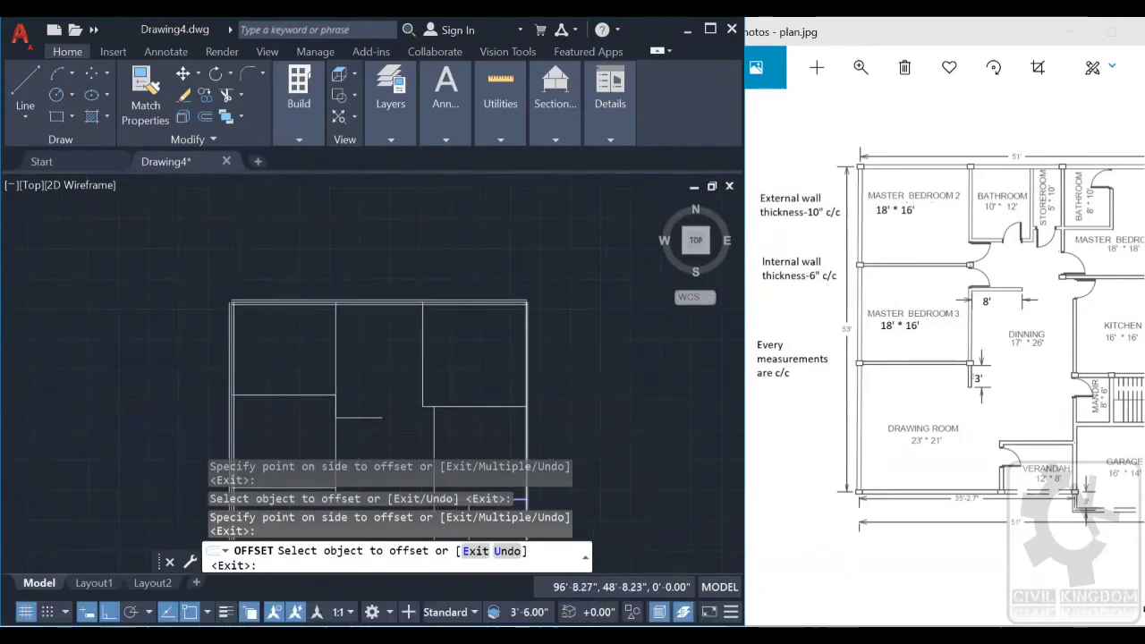
scroll(527, 402, up, 2)
click(527, 329)
click(561, 332)
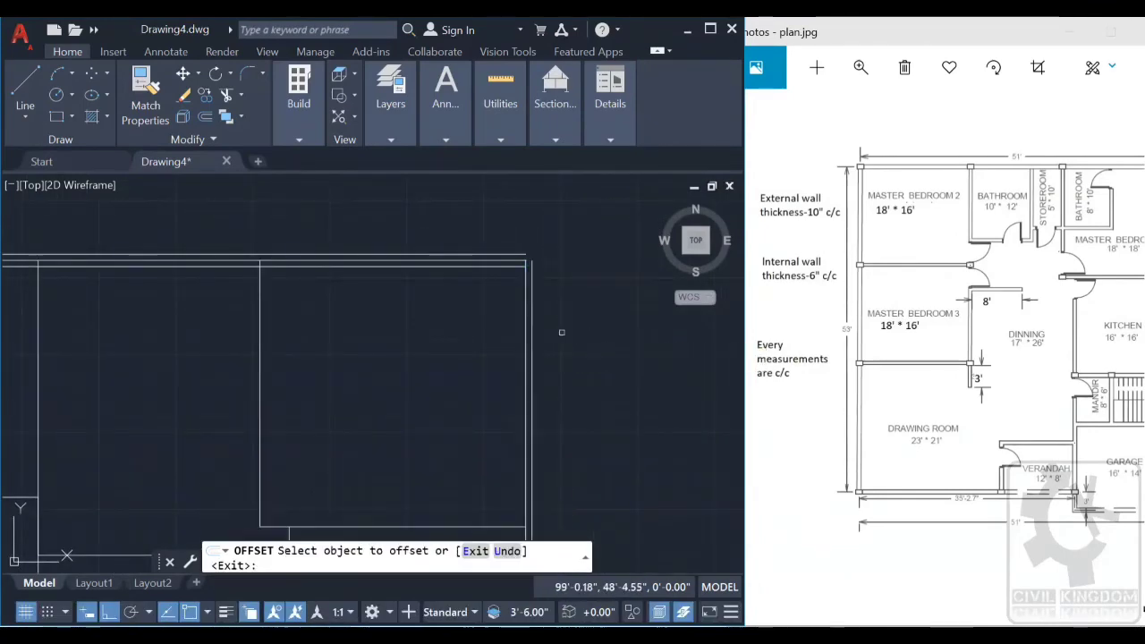
click(525, 332)
click(502, 357)
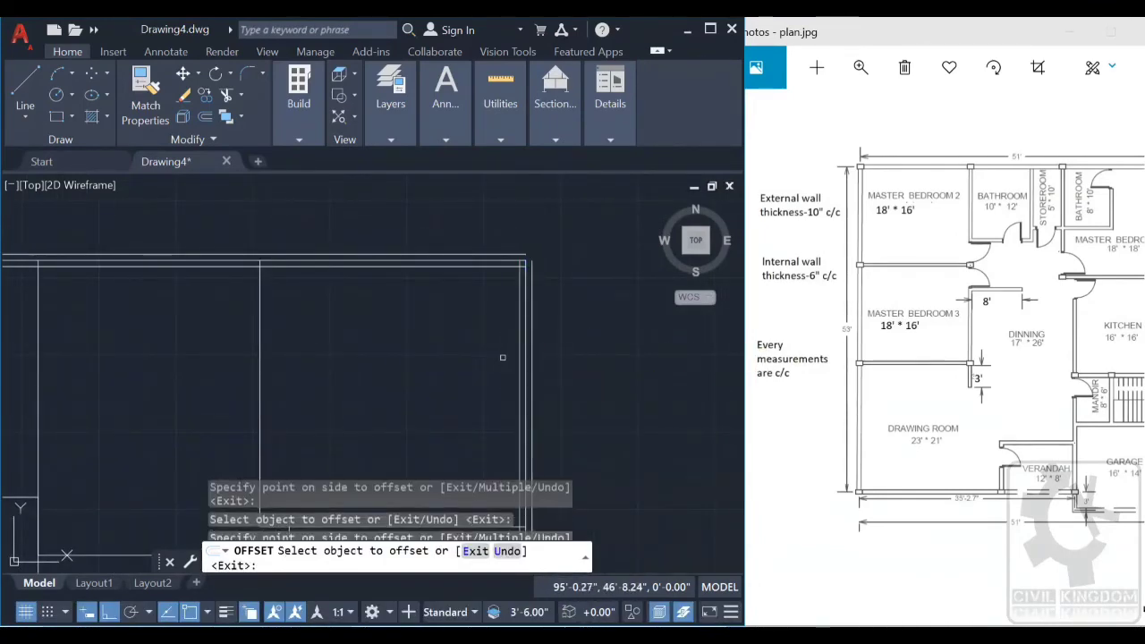
Step: Offset the garage's bottom outer wall line 5" inward
scroll(503, 357, down, 3)
middle_drag(504, 328, 527, 181)
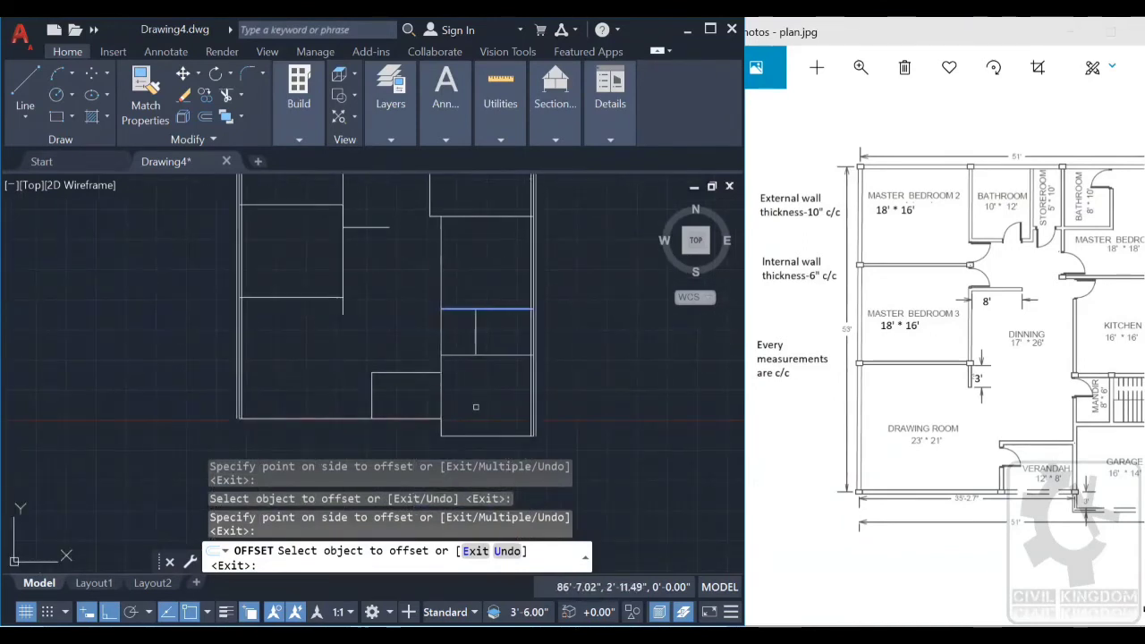
scroll(482, 430, up, 1)
scroll(500, 413, up, 2)
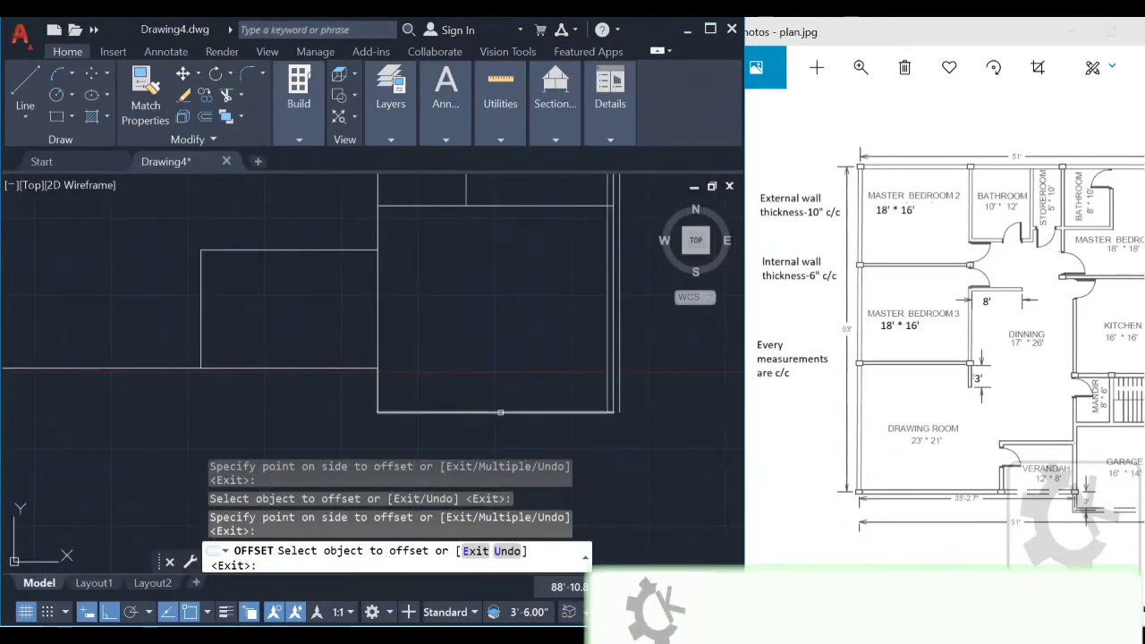
click(500, 412)
click(501, 405)
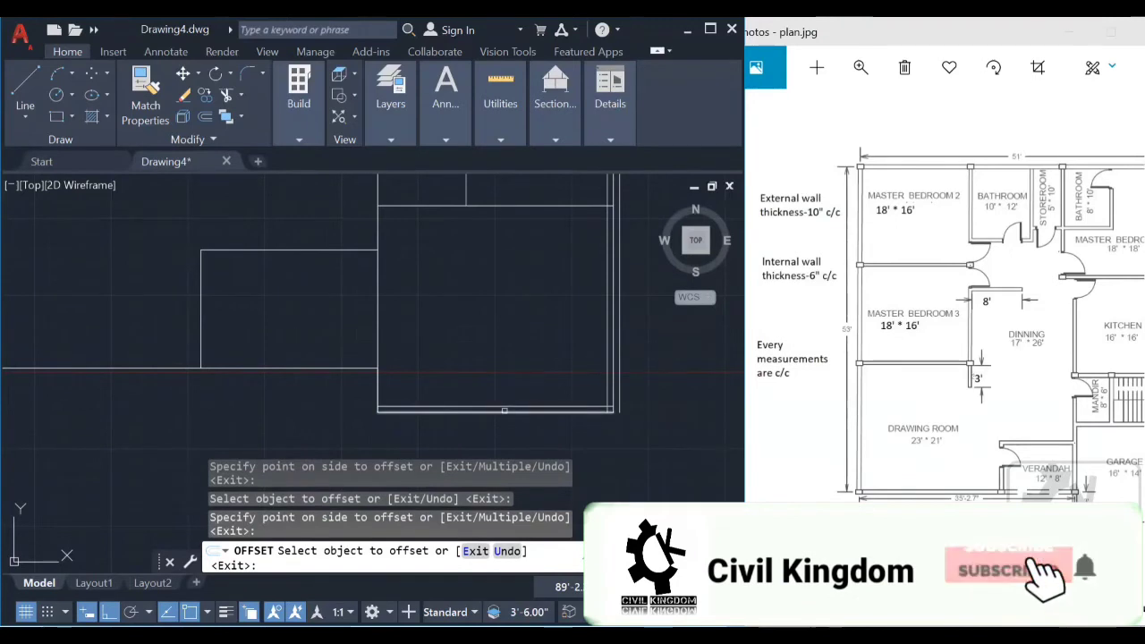
Step: Offset the garage's bottom wall line 5" outward and its short left wall line 5" to both sides
click(507, 413)
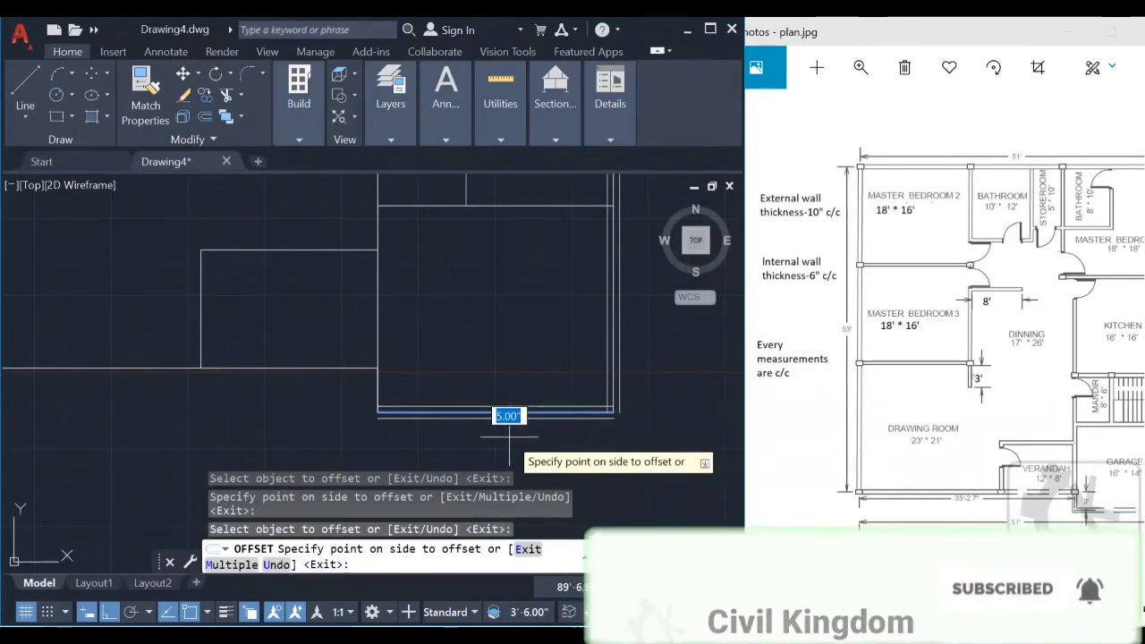
click(509, 438)
middle_drag(341, 395, 402, 415)
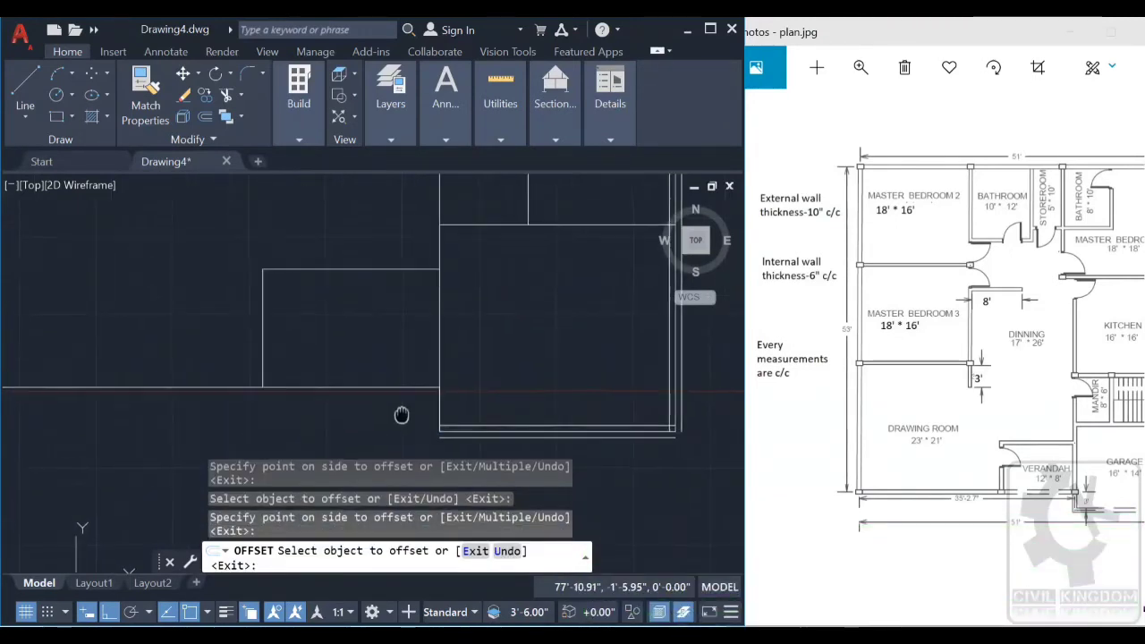
key(Return)
key(Return)
key(Return)
click(439, 426)
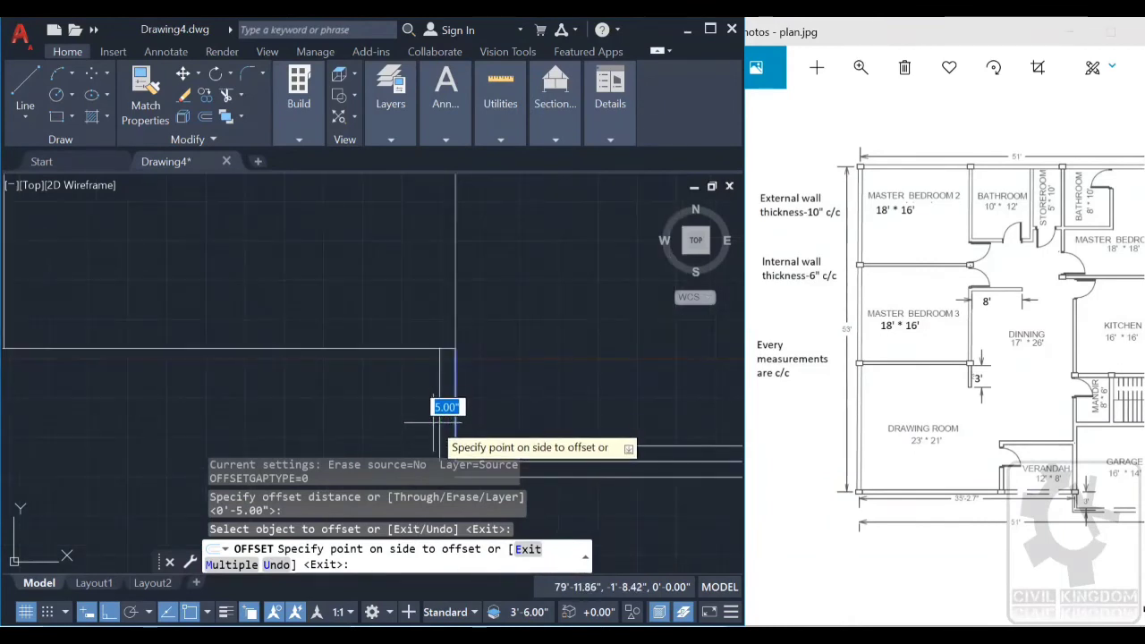
click(429, 410)
scroll(415, 408, up, 2)
click(453, 422)
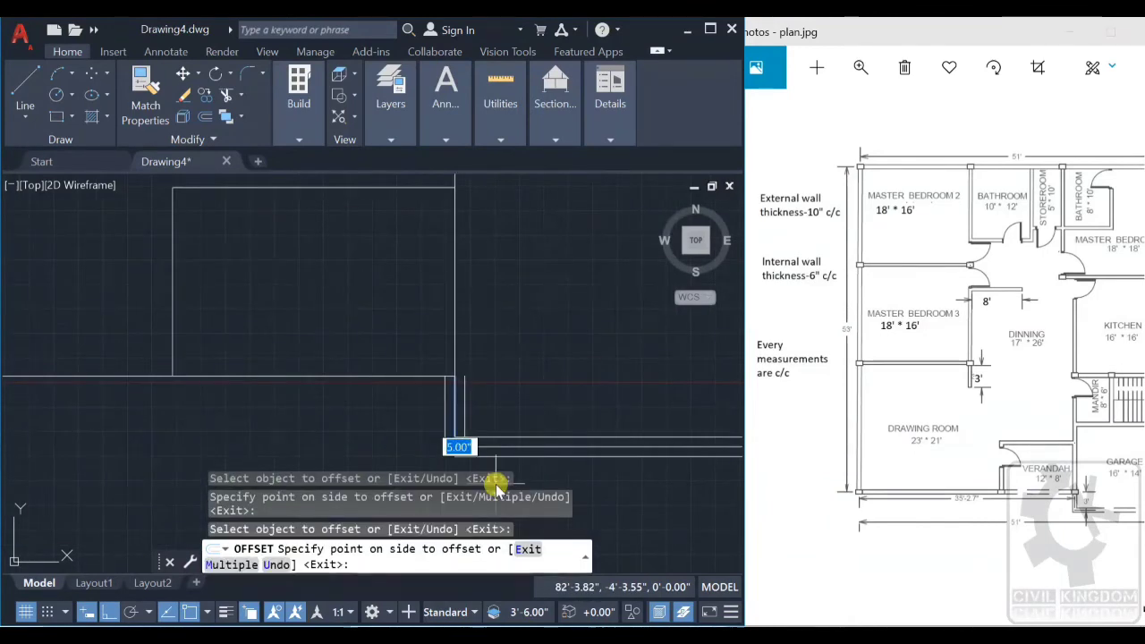
click(484, 398)
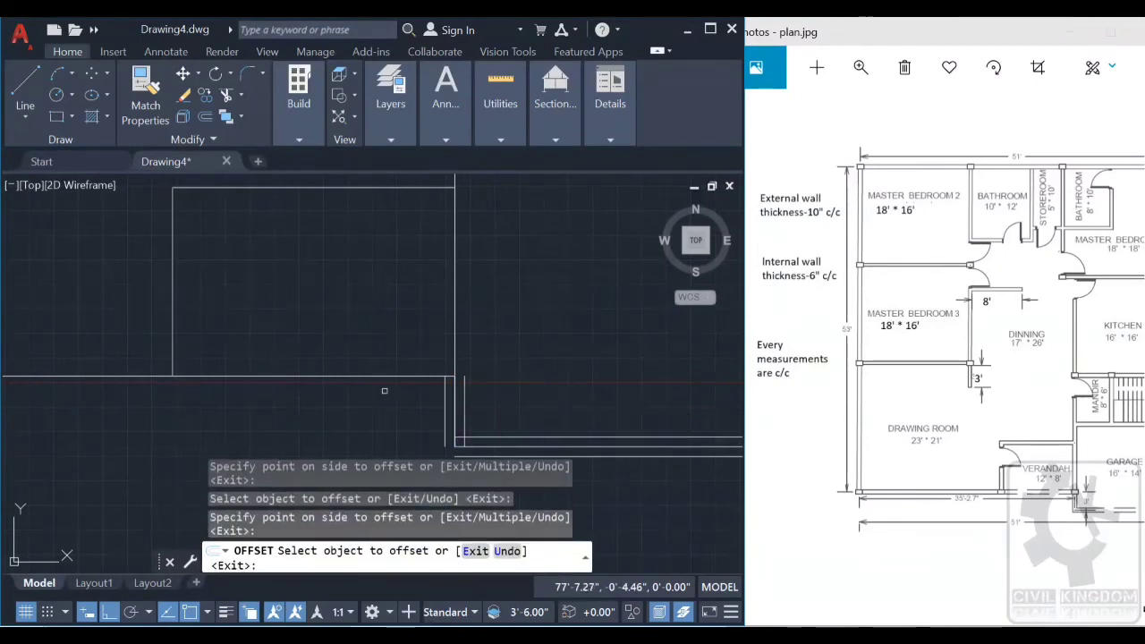
Step: Offset the bottom outer wall line along the drawing room and verandah 5" upward and 5" downward
scroll(342, 390, down, 2)
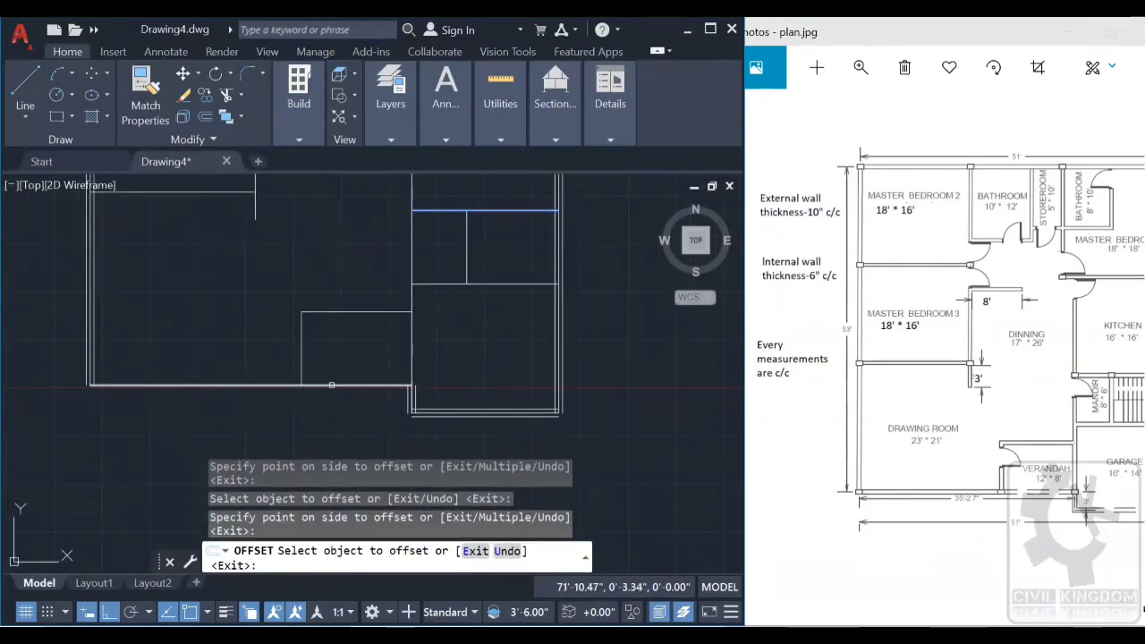
click(331, 384)
click(320, 380)
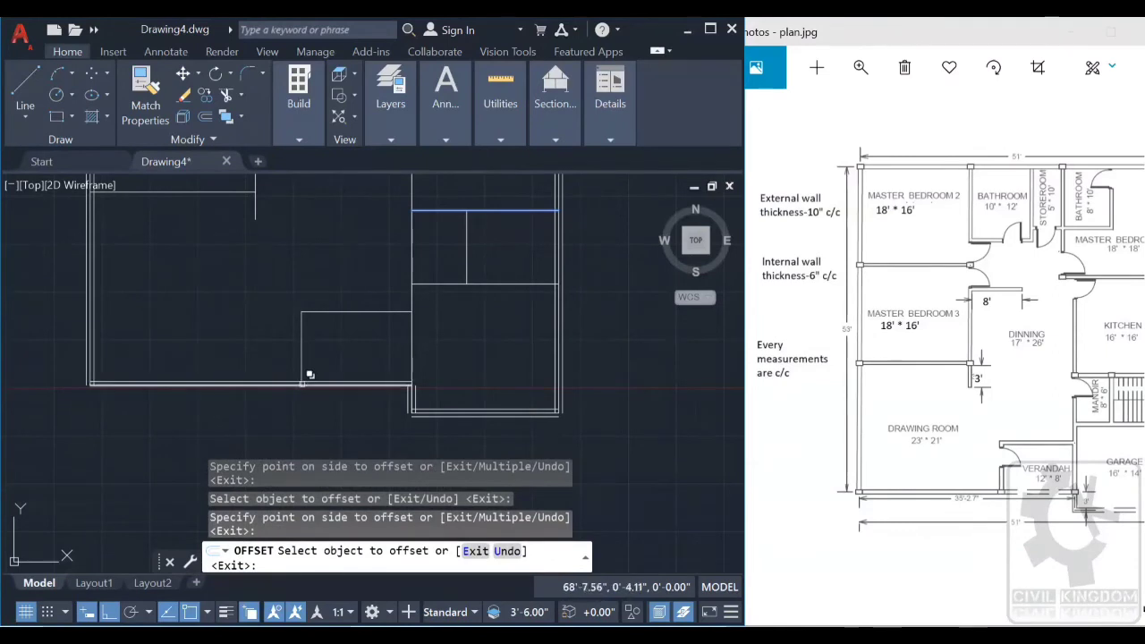
click(324, 385)
click(296, 411)
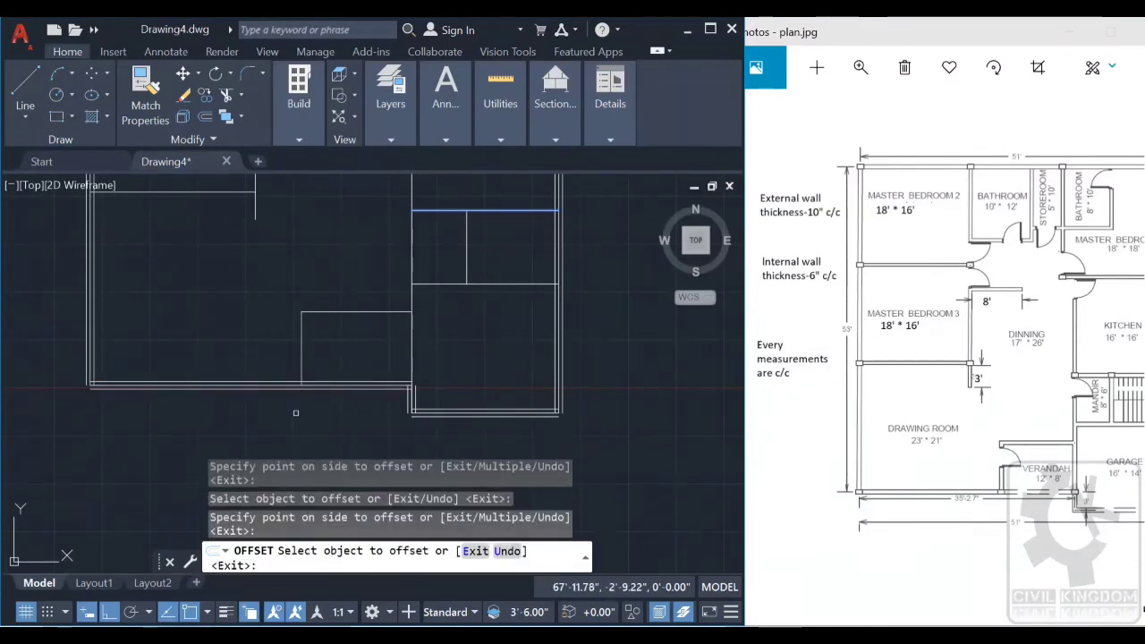
key(Escape)
Step: Set the offset distance to 3" and offset the vertical wall line right of master bedrooms 2 and 3 to both sides
scroll(307, 404, down, 5)
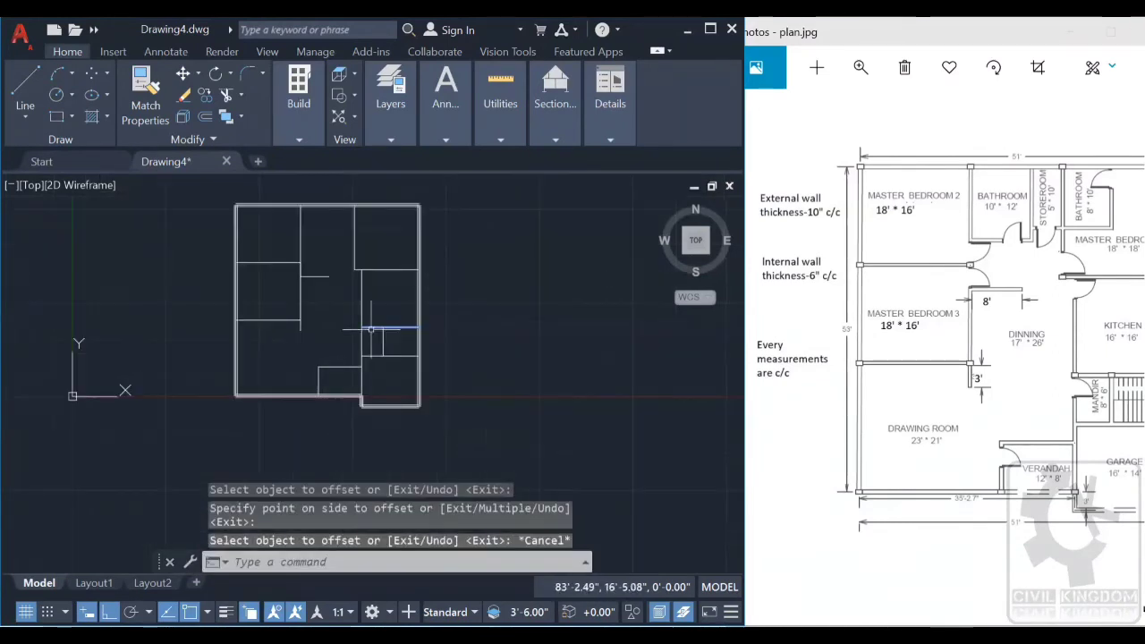
middle_drag(379, 327, 450, 366)
scroll(335, 268, up, 4)
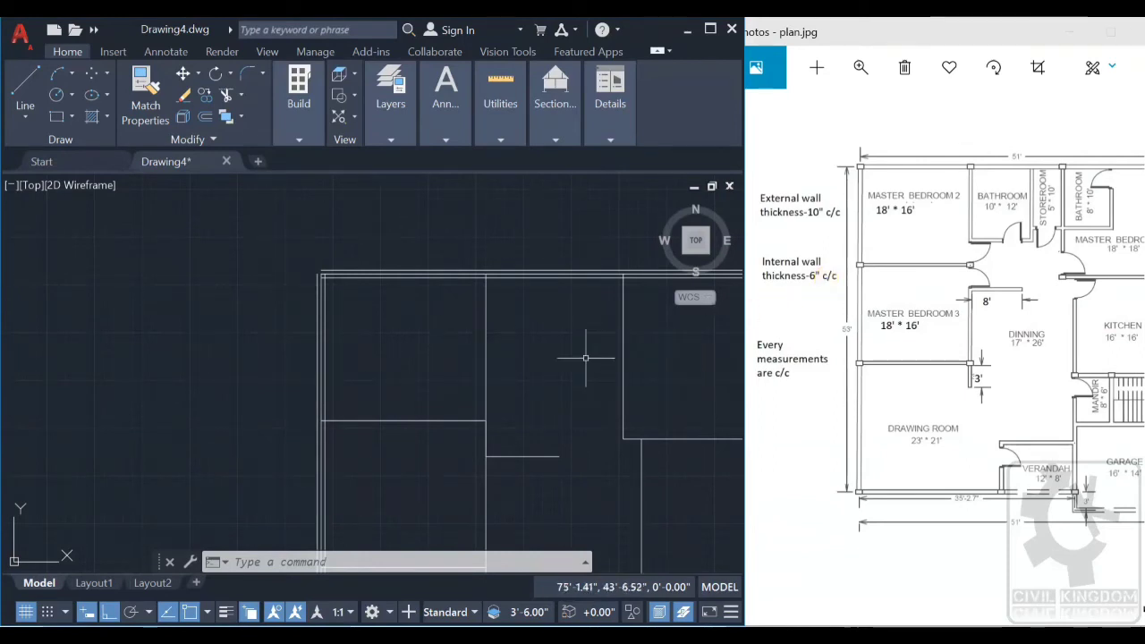
click(205, 119)
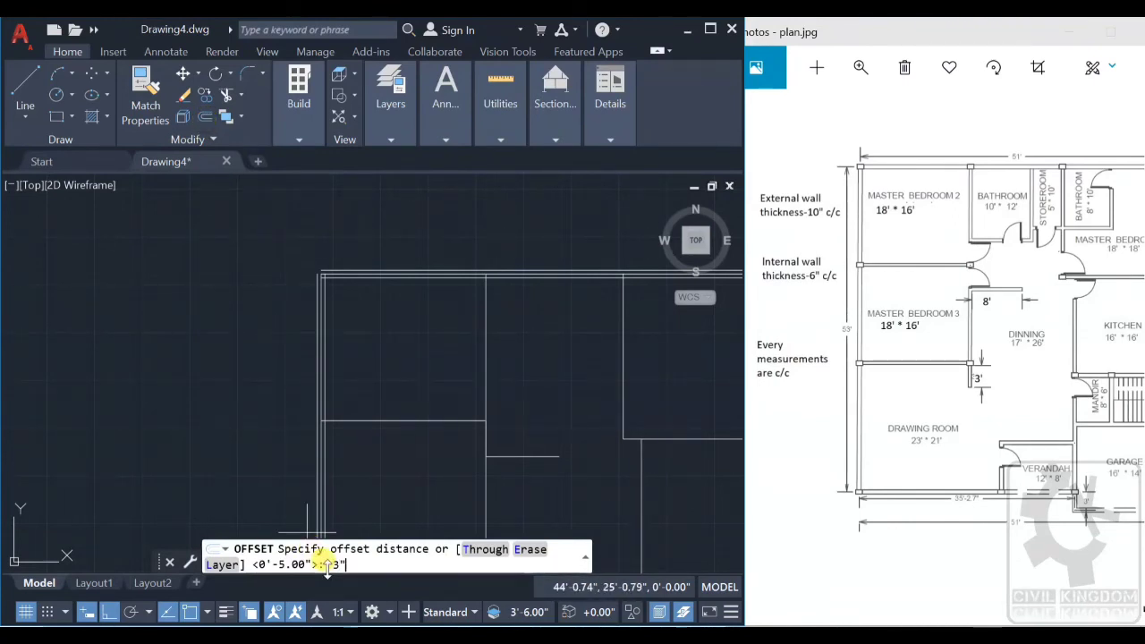
key(Return)
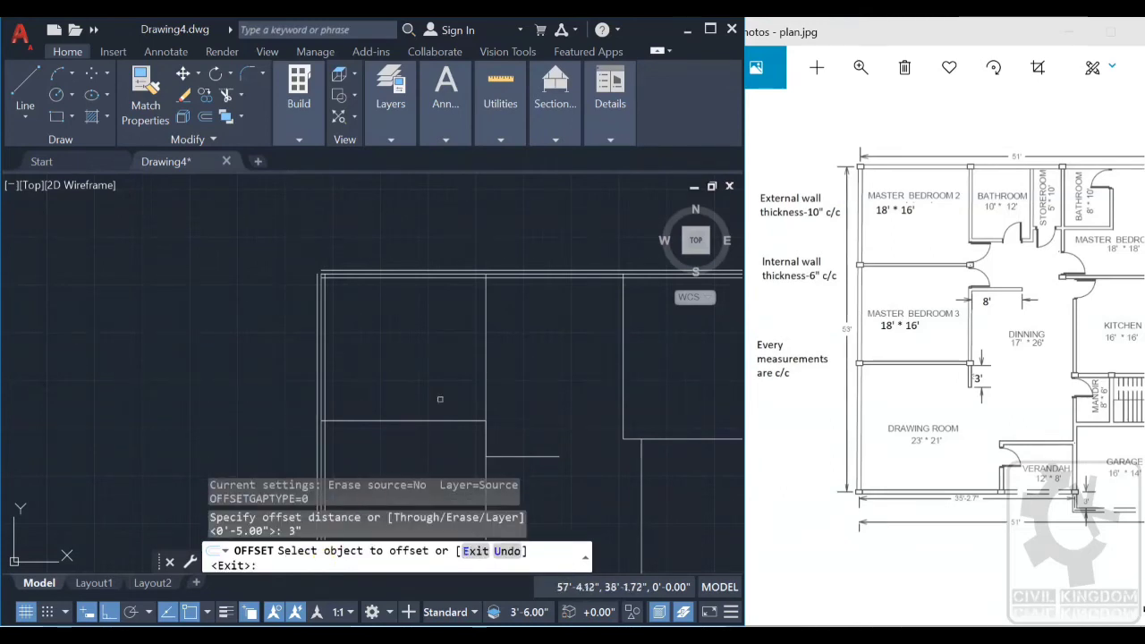
click(486, 358)
scroll(481, 366, up, 8)
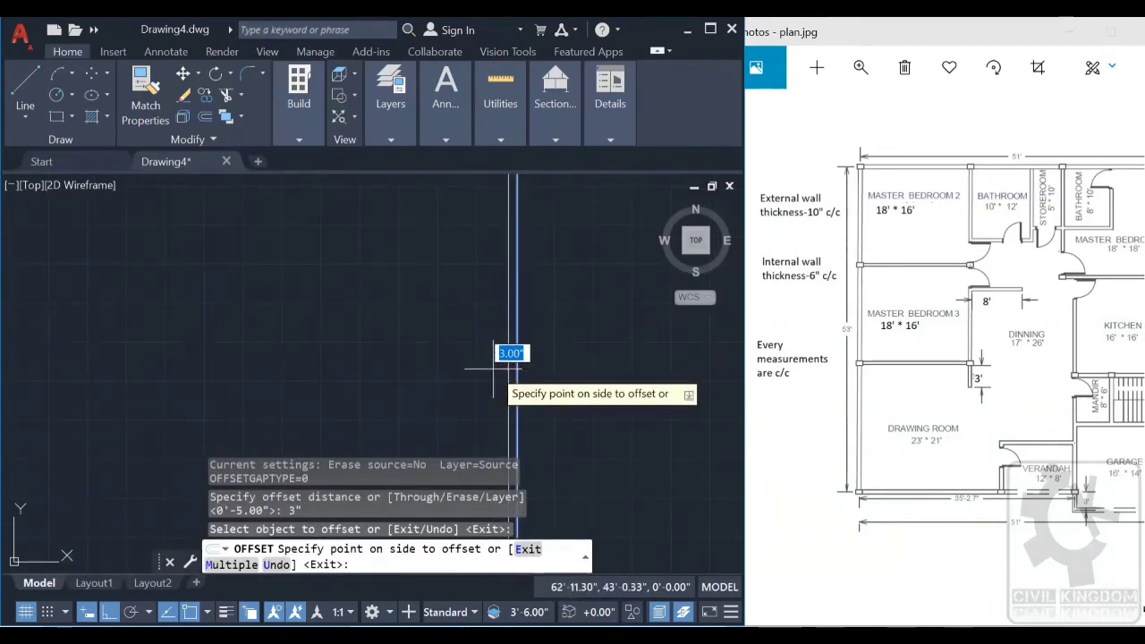
click(492, 371)
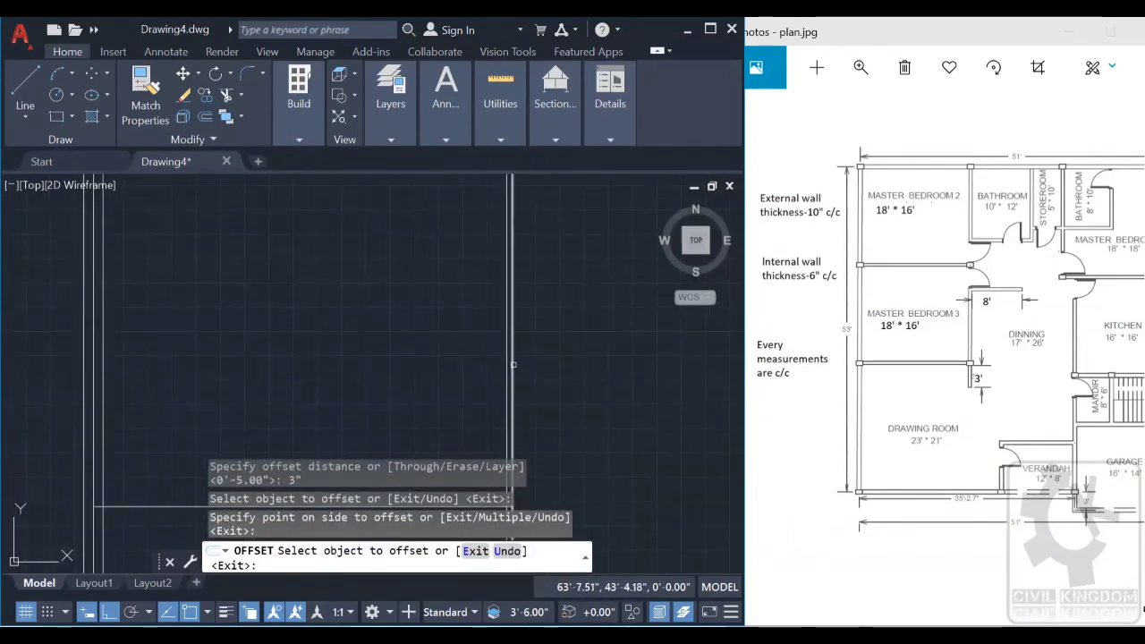
click(515, 369)
click(536, 371)
scroll(554, 370, down, 4)
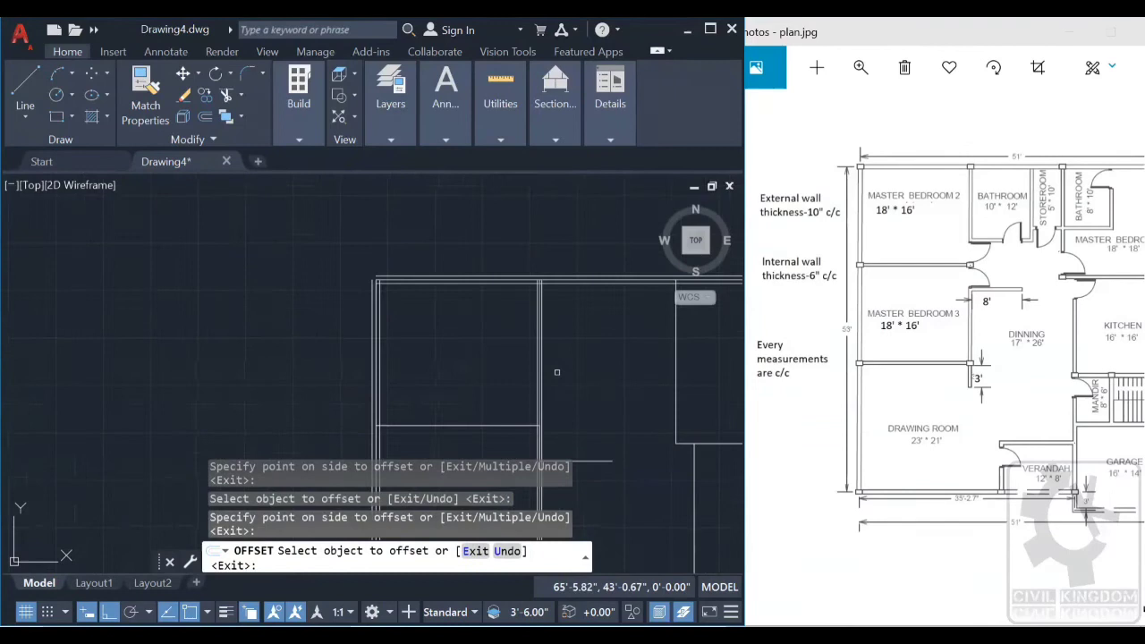
Step: Offset the wall line between master bedrooms 2 and 3 by 3" upward and 3" downward
click(452, 381)
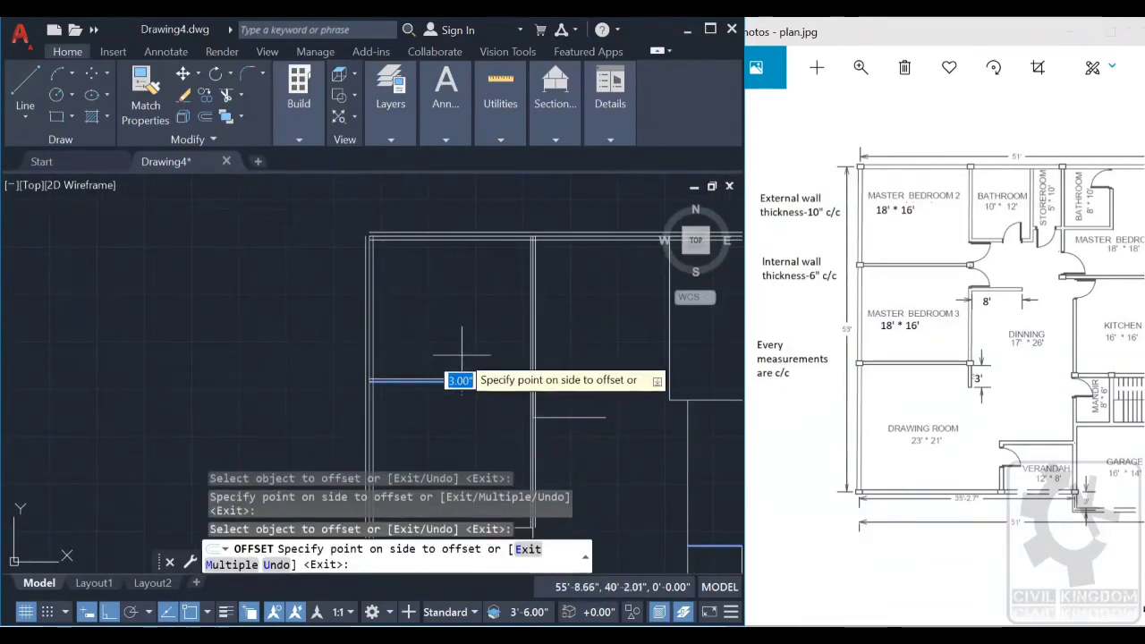
click(458, 376)
scroll(459, 377, up, 2)
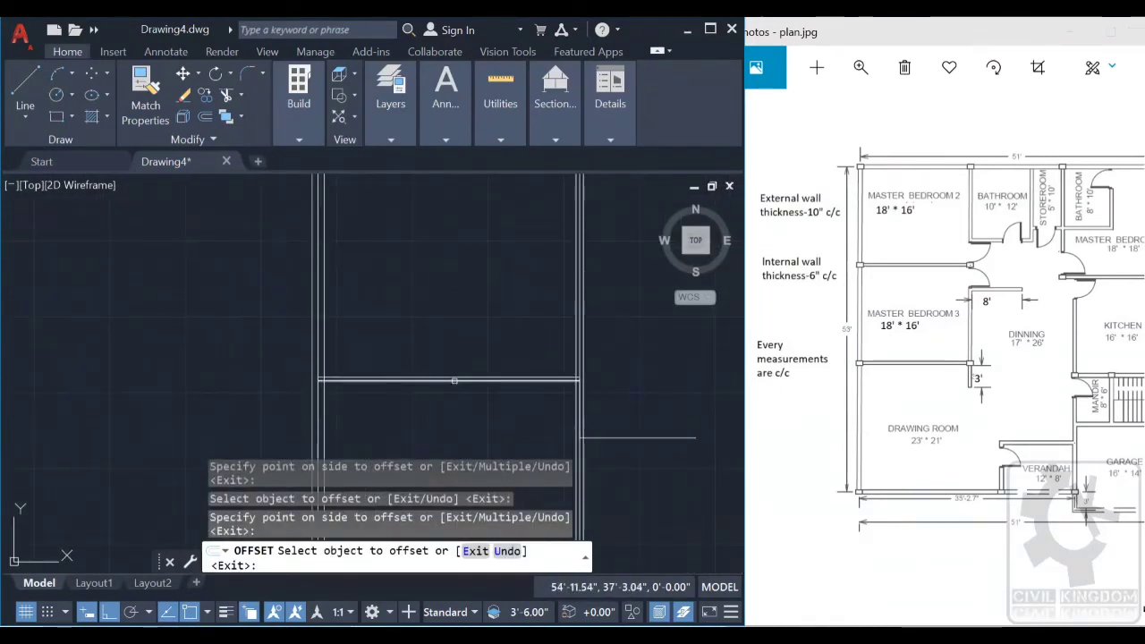
click(455, 383)
click(454, 393)
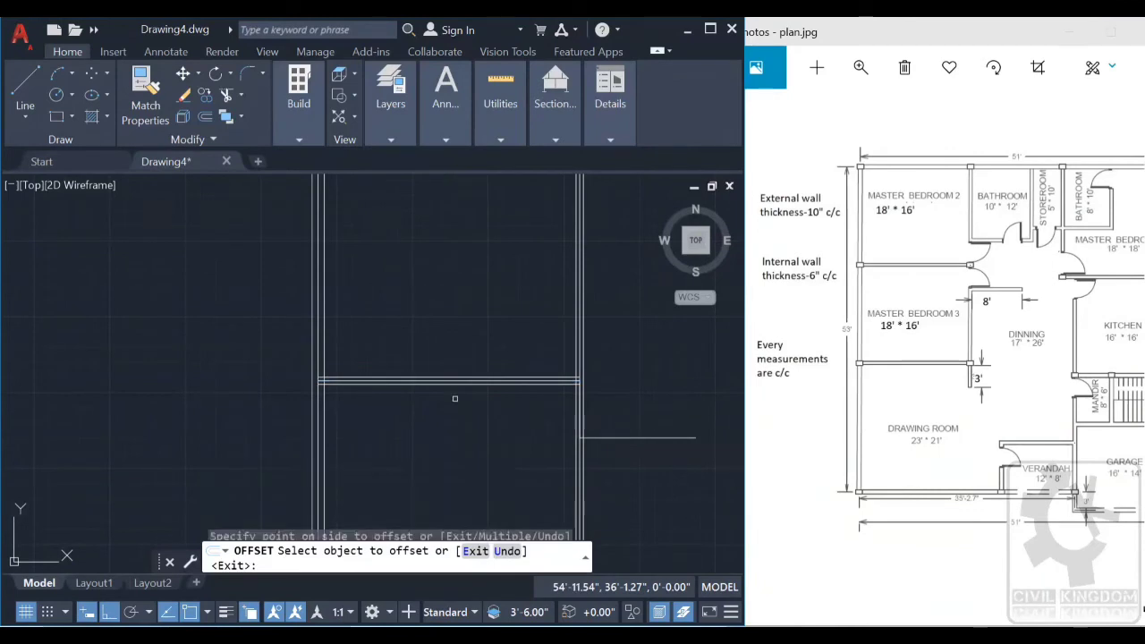
Step: Offset the short 8' wall line extending into the dining area 3" upward and 3" downward
click(608, 437)
click(606, 429)
scroll(631, 442, up, 2)
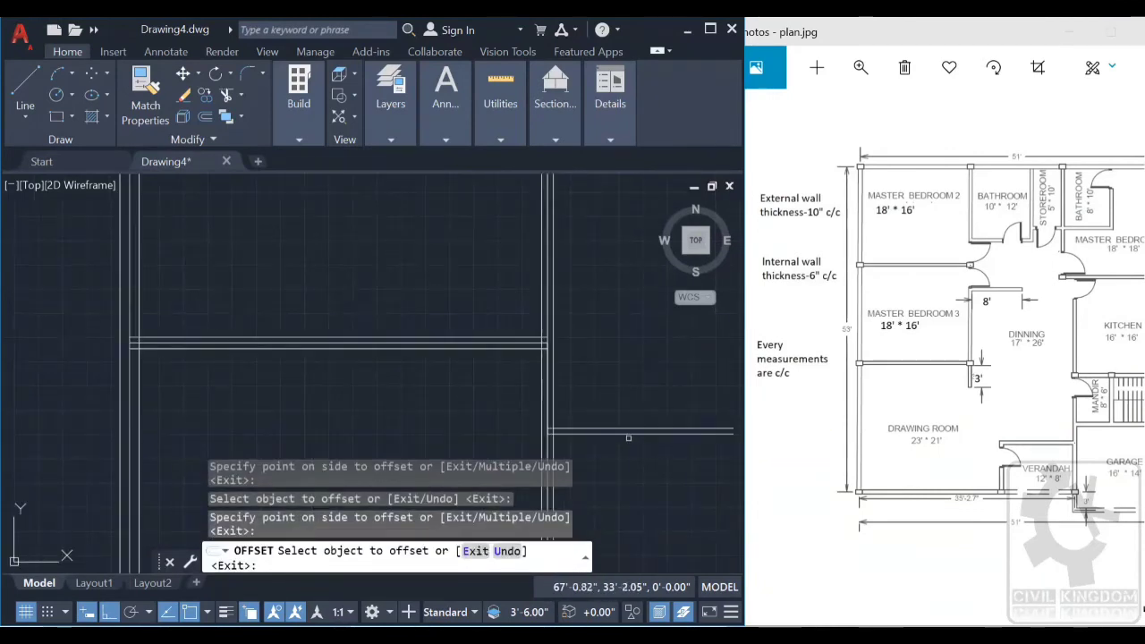
click(628, 437)
click(633, 462)
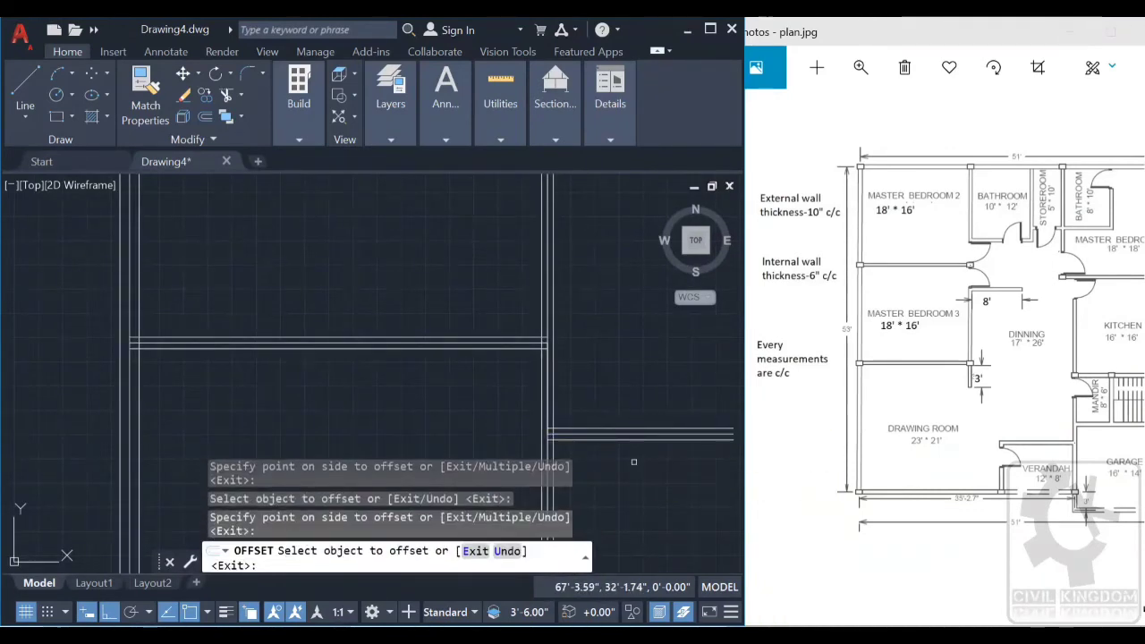
Step: Offset the bottom wall line of the upper-right master bedroom 3" downward and 3" upward
scroll(633, 461, down, 6)
middle_drag(633, 462, 527, 392)
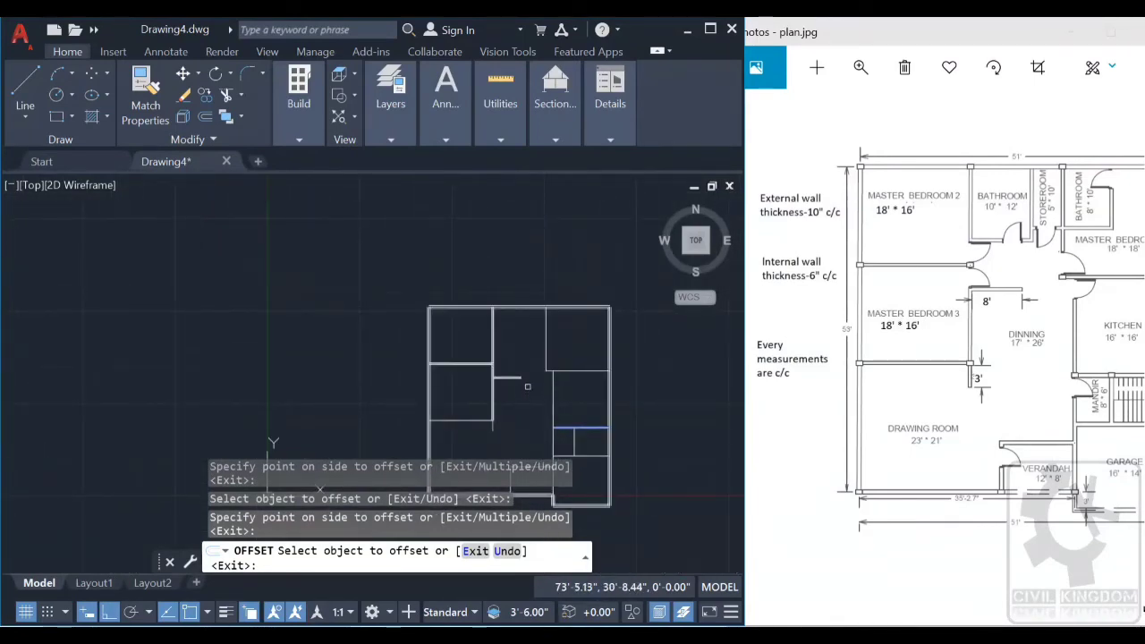
scroll(582, 386, up, 4)
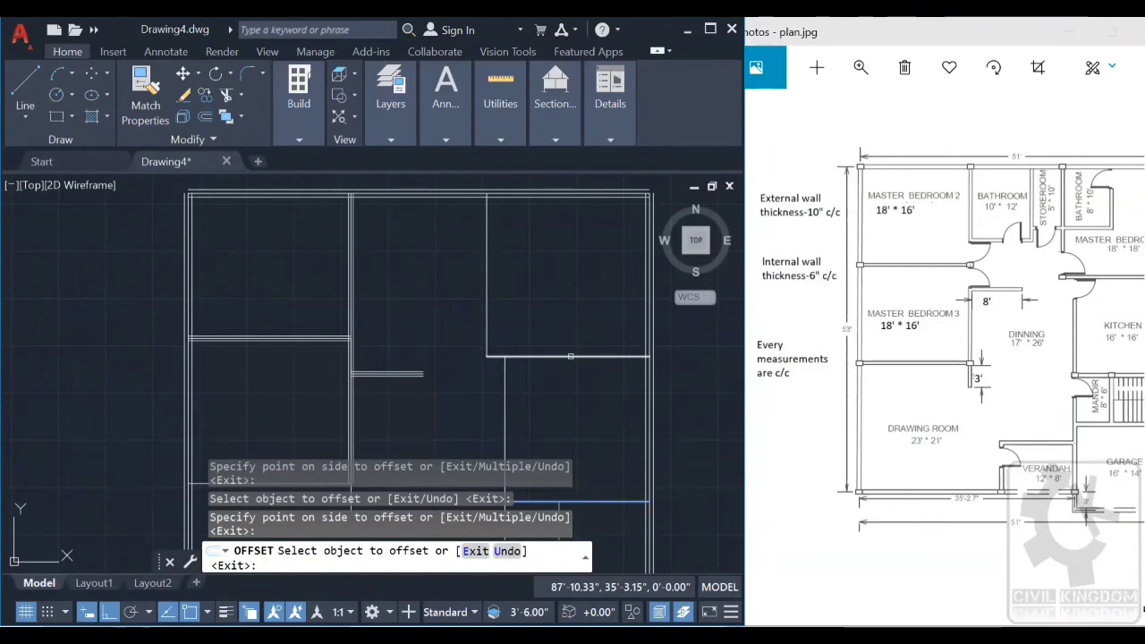
click(570, 356)
click(582, 402)
scroll(564, 358, up, 4)
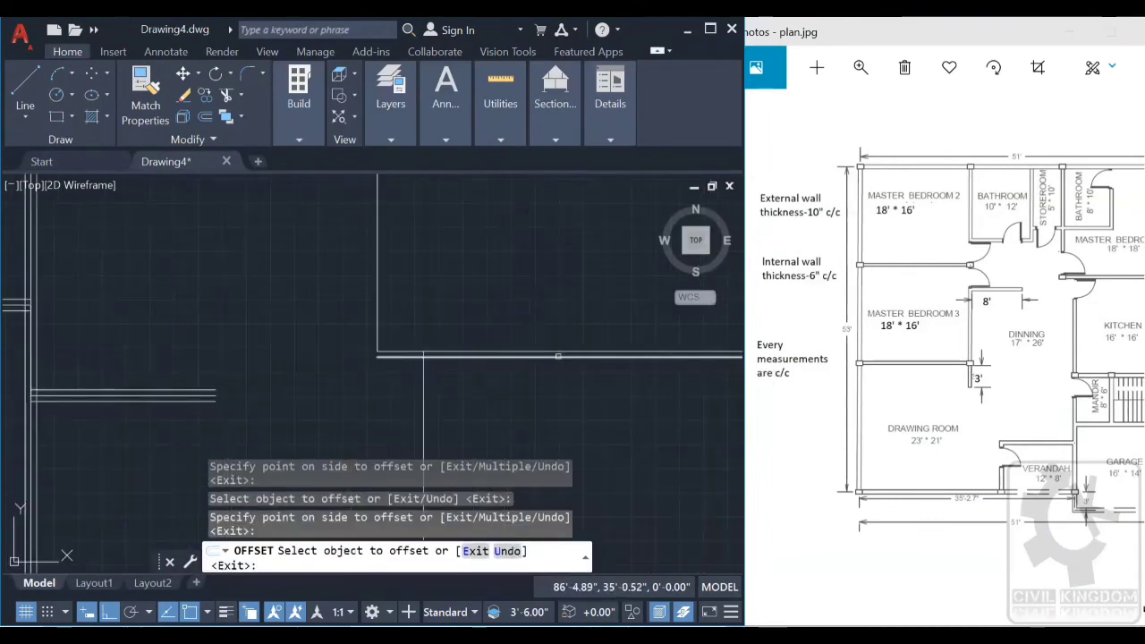
click(559, 349)
click(500, 319)
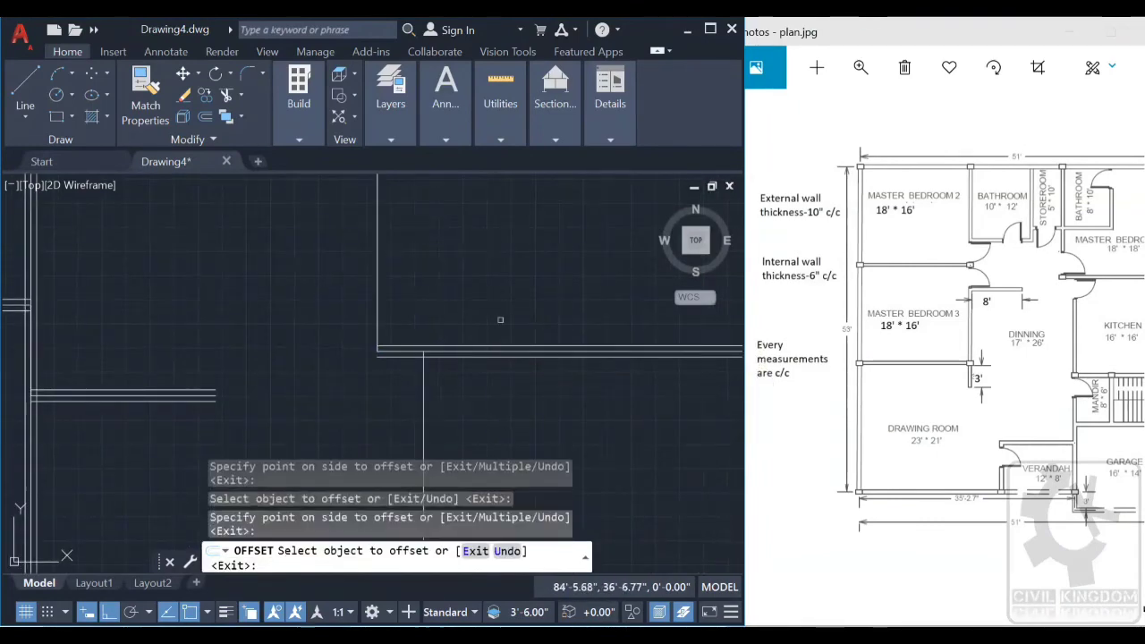
Step: Offset the left wall line of the upper-right master bedroom block 3" to both sides
click(377, 302)
click(380, 299)
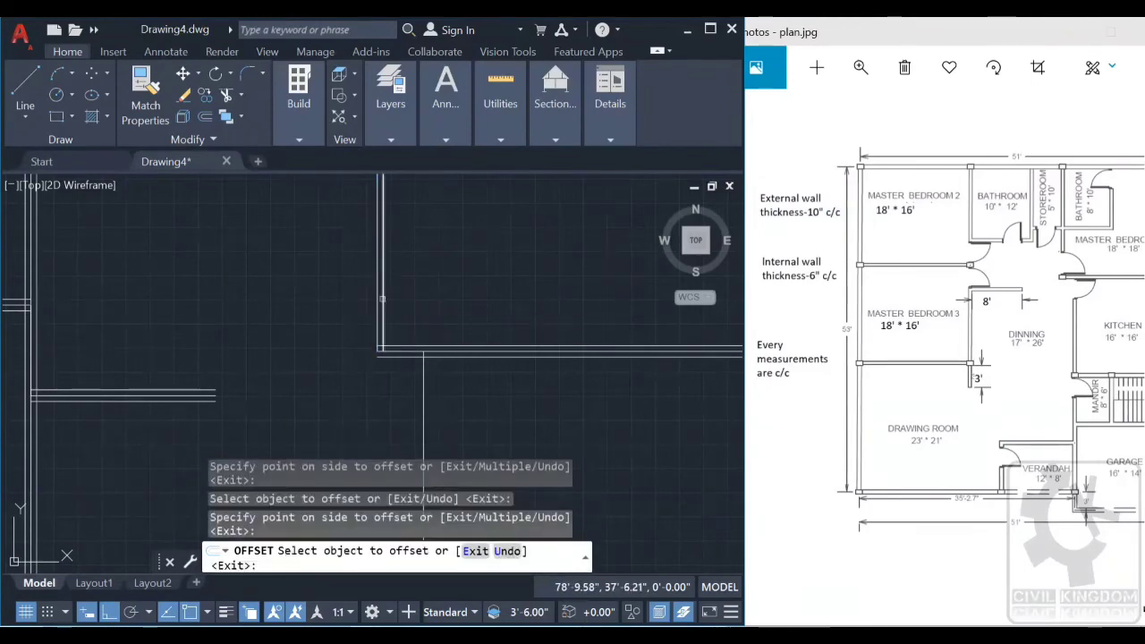
click(374, 279)
click(381, 283)
Step: Offset the long vertical wall line on the left of the kitchen and mandir 3" to both sides
scroll(438, 375, down, 5)
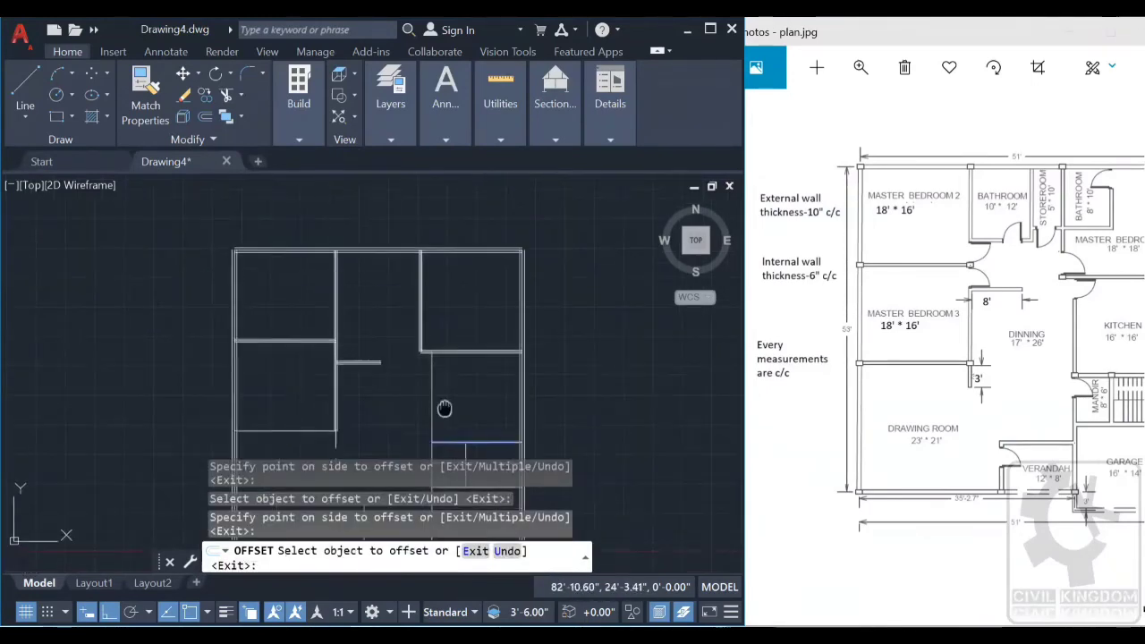
scroll(445, 321, up, 2)
click(429, 322)
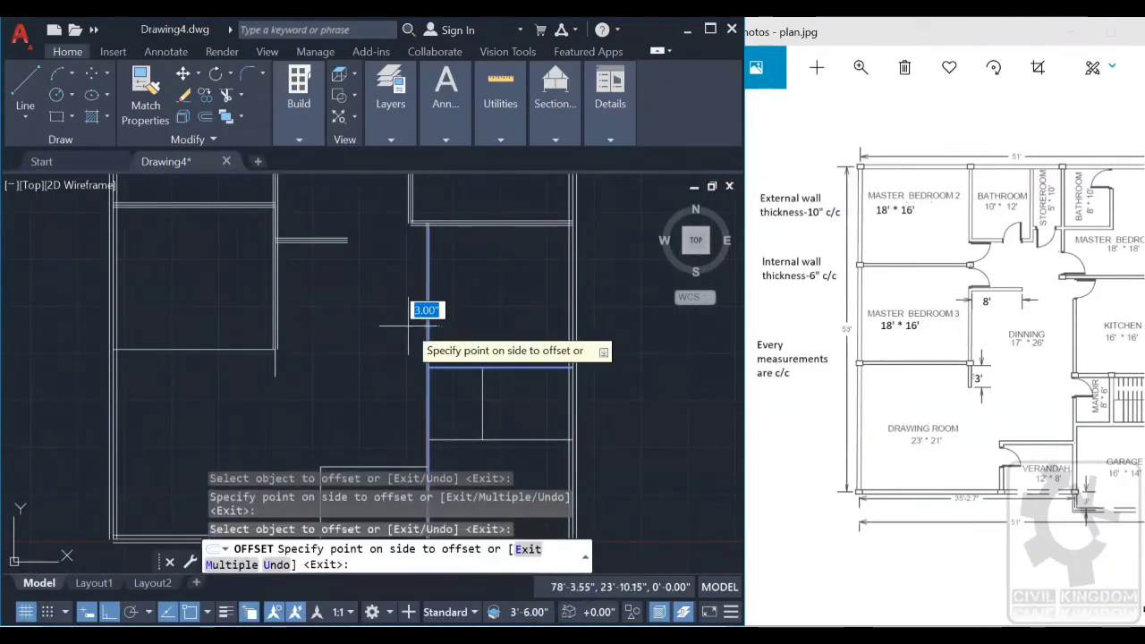
click(438, 345)
scroll(452, 364, up, 3)
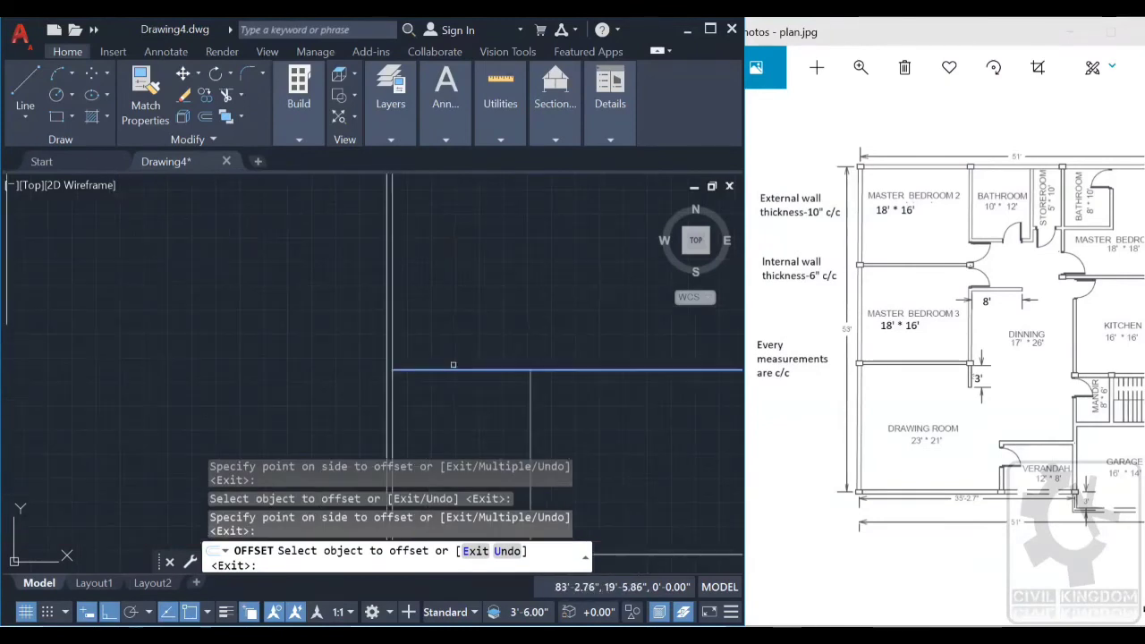
click(390, 338)
click(453, 369)
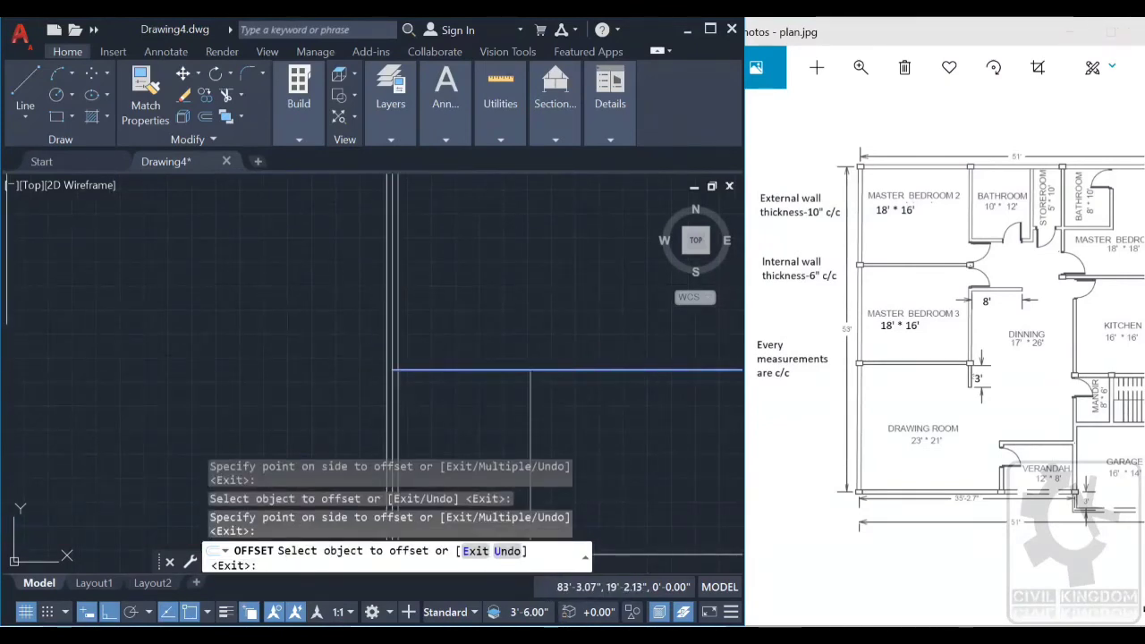
Step: Offset the wall line between the kitchen and the mandir 3" upward and 3" downward
click(493, 369)
click(480, 359)
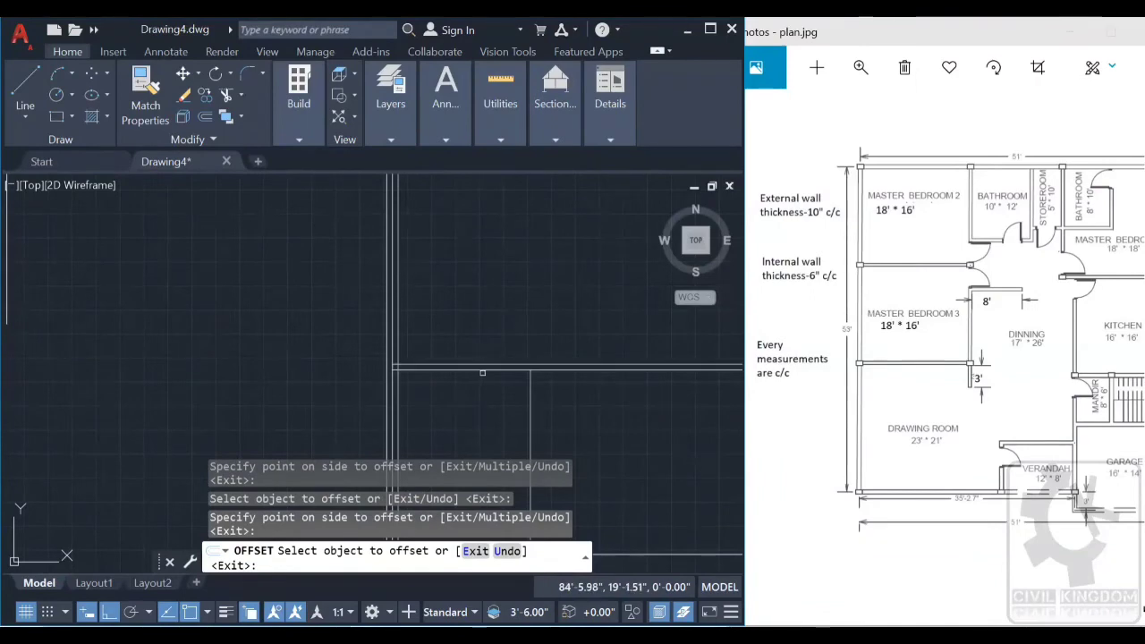
key(Return)
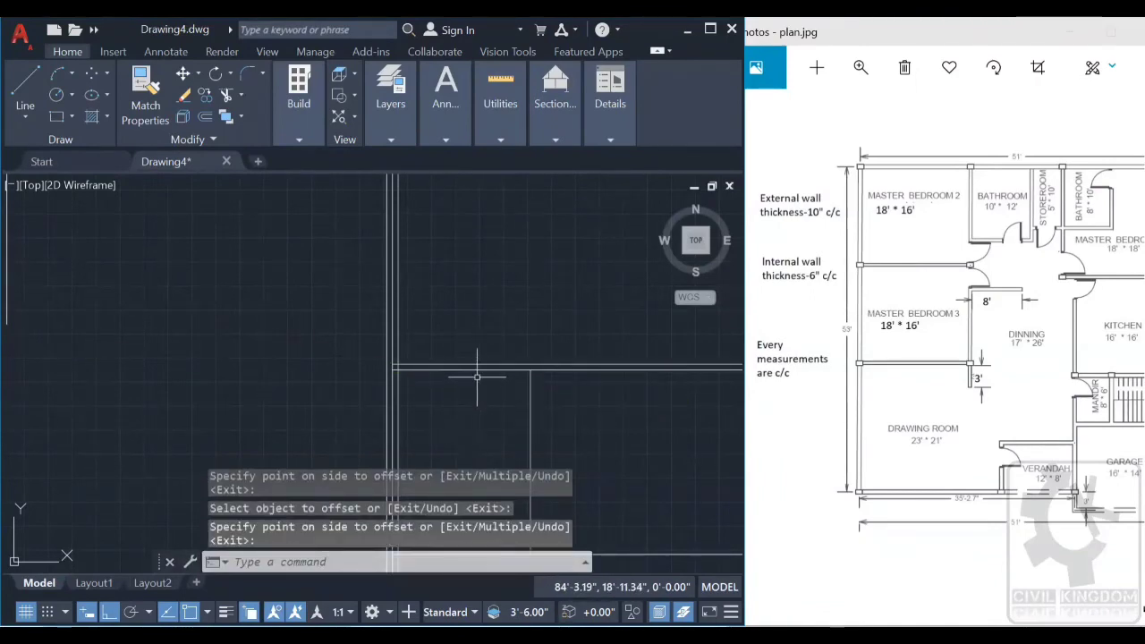
key(Return)
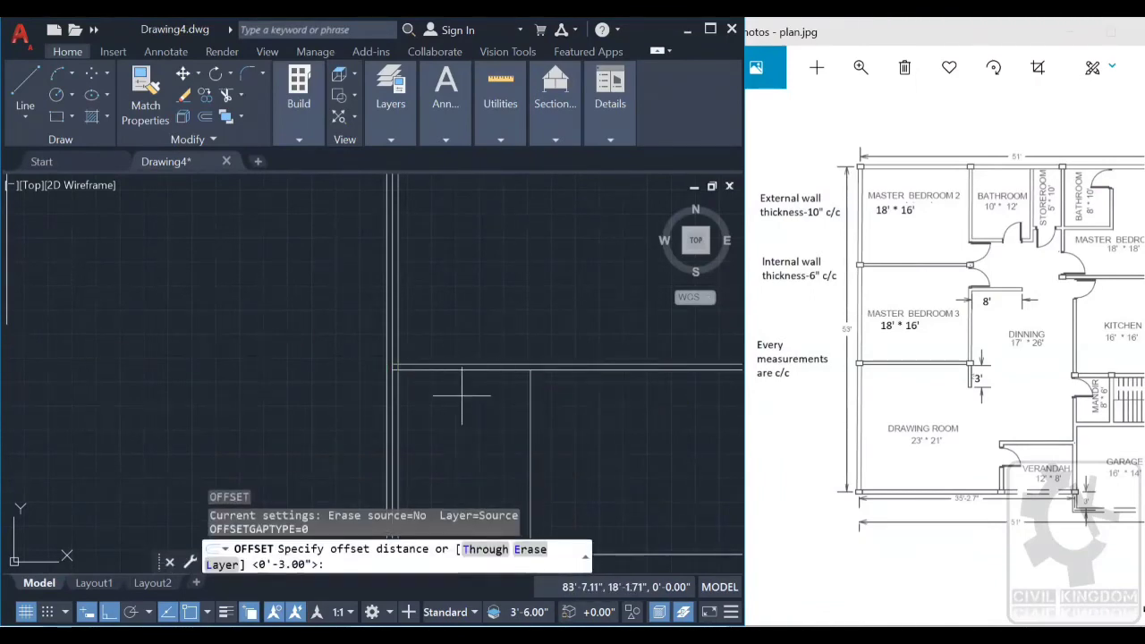
key(Return)
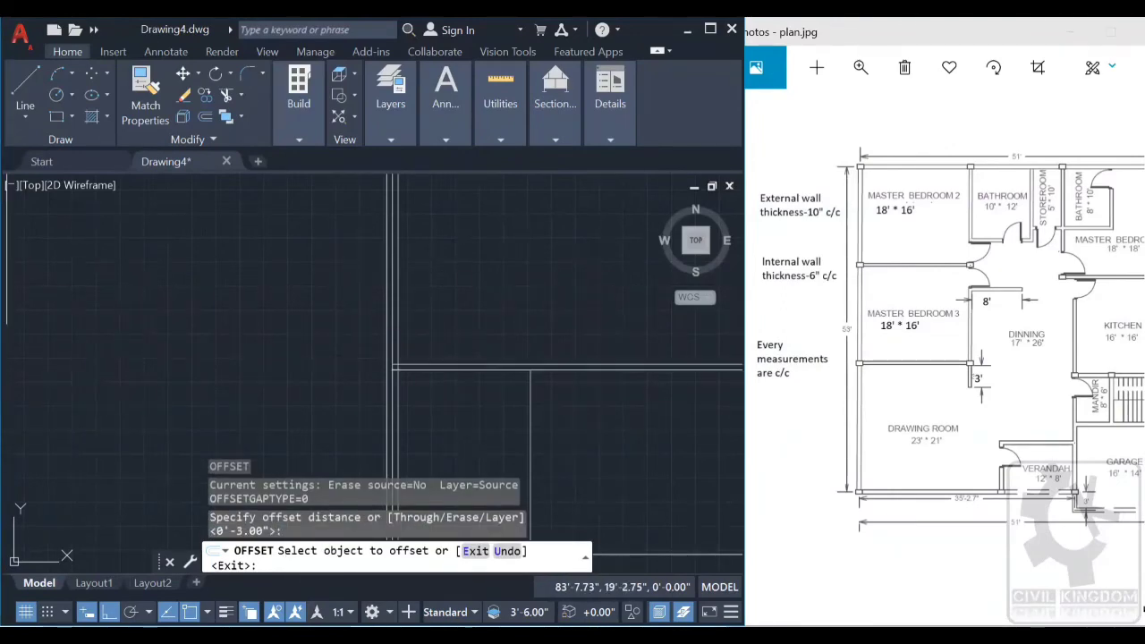
click(463, 369)
click(463, 411)
Step: Offset the vertical wall line between the mandir and the staircase 3" to the left and 3" to the right
click(529, 402)
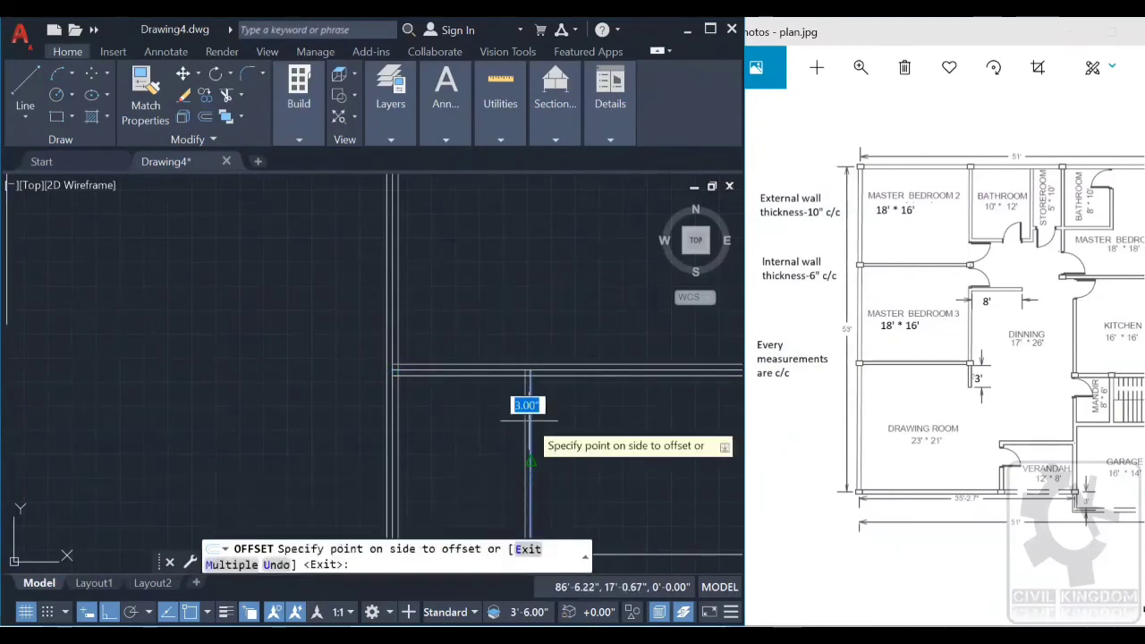
click(507, 424)
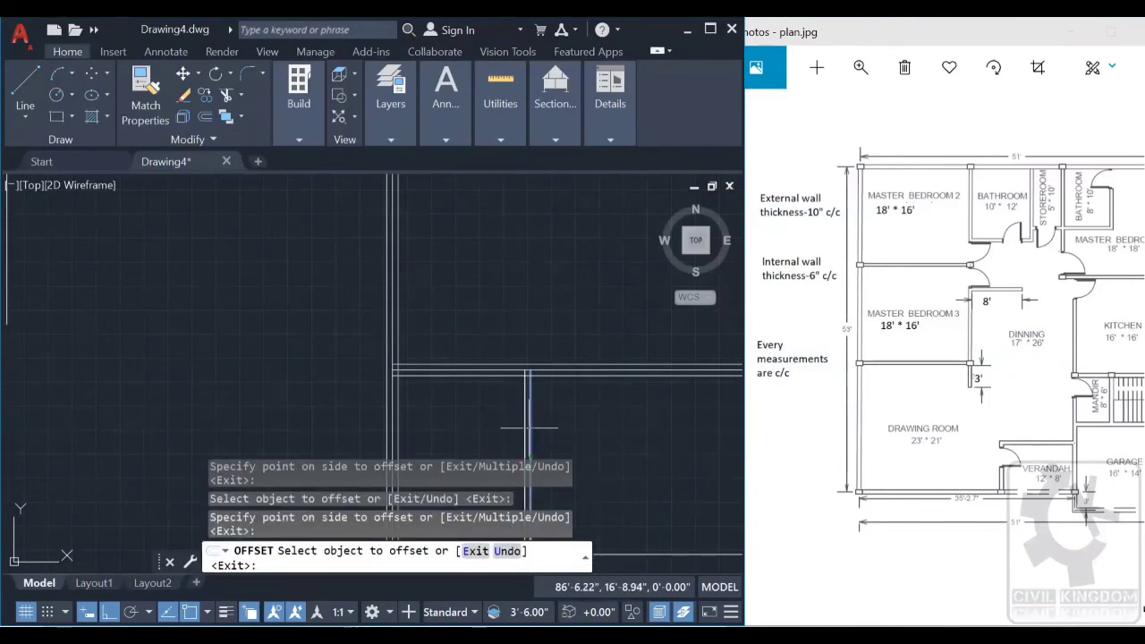
click(529, 427)
click(542, 417)
Step: Offset the horizontal wall line between the mandir and staircase block and the garage 3" upward and 3" downward
scroll(540, 396, down, 3)
middle_drag(539, 396, 521, 275)
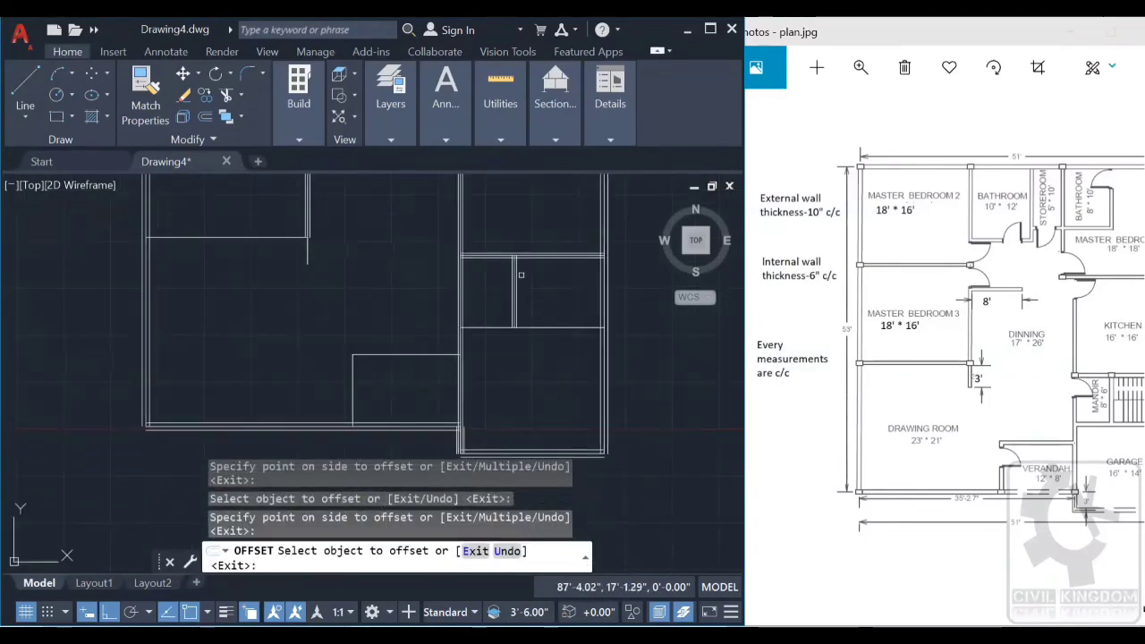
scroll(534, 326, up, 2)
click(524, 328)
click(535, 332)
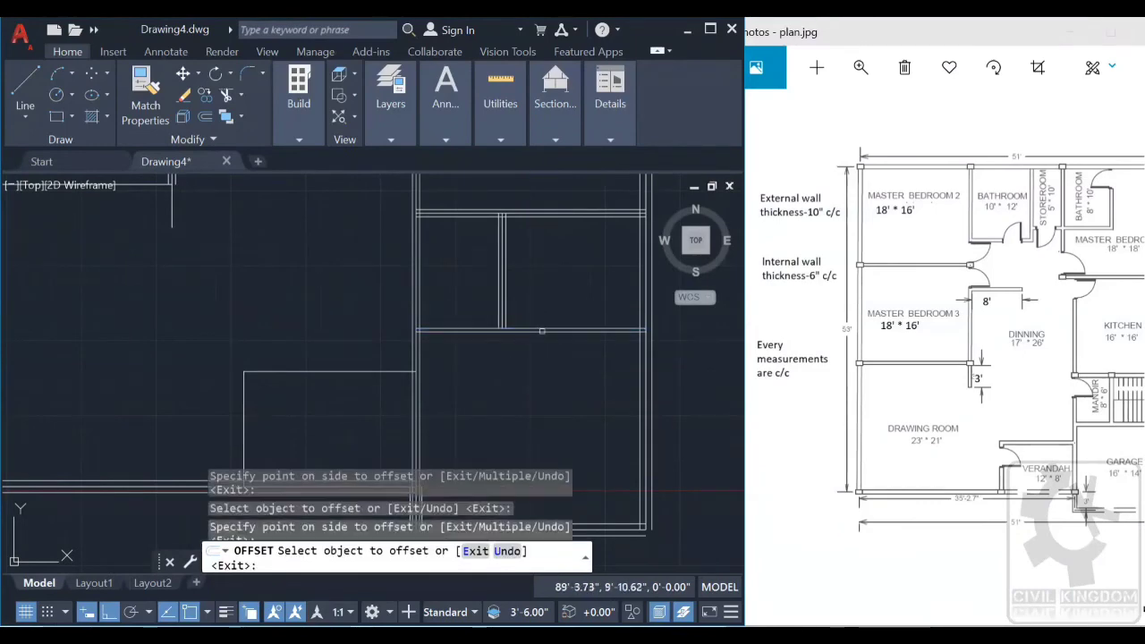
click(538, 335)
click(537, 330)
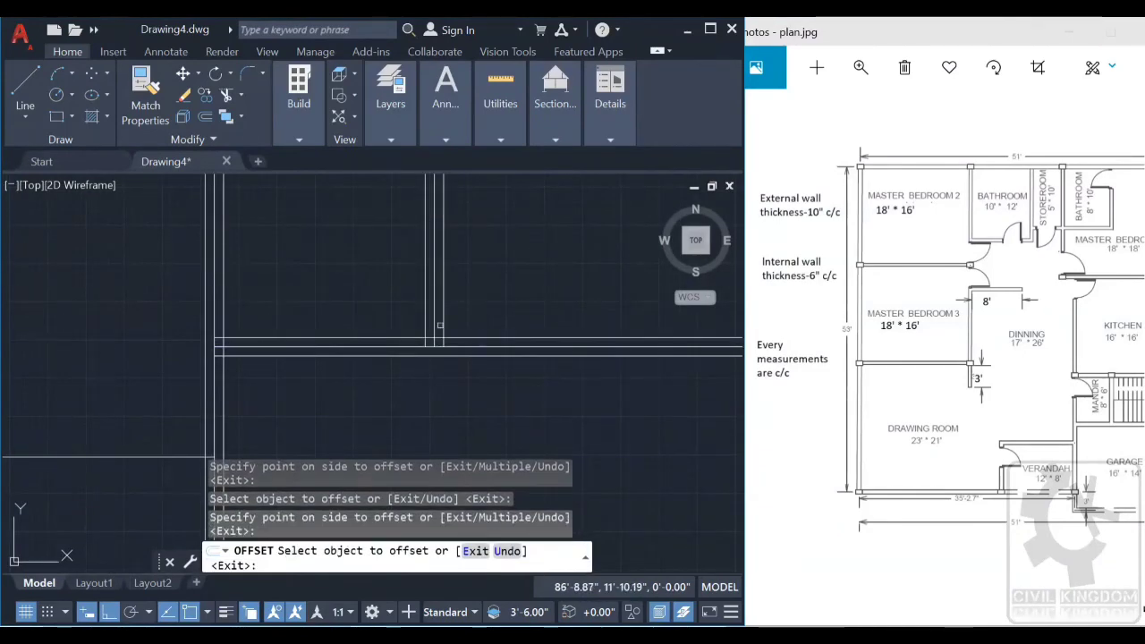
Step: Offset the top and left wall lines of the verandah 3" to both sides
mouse_move(537, 330)
middle_down()
mouse_move(374, 366)
mouse_move(549, 350)
middle_up()
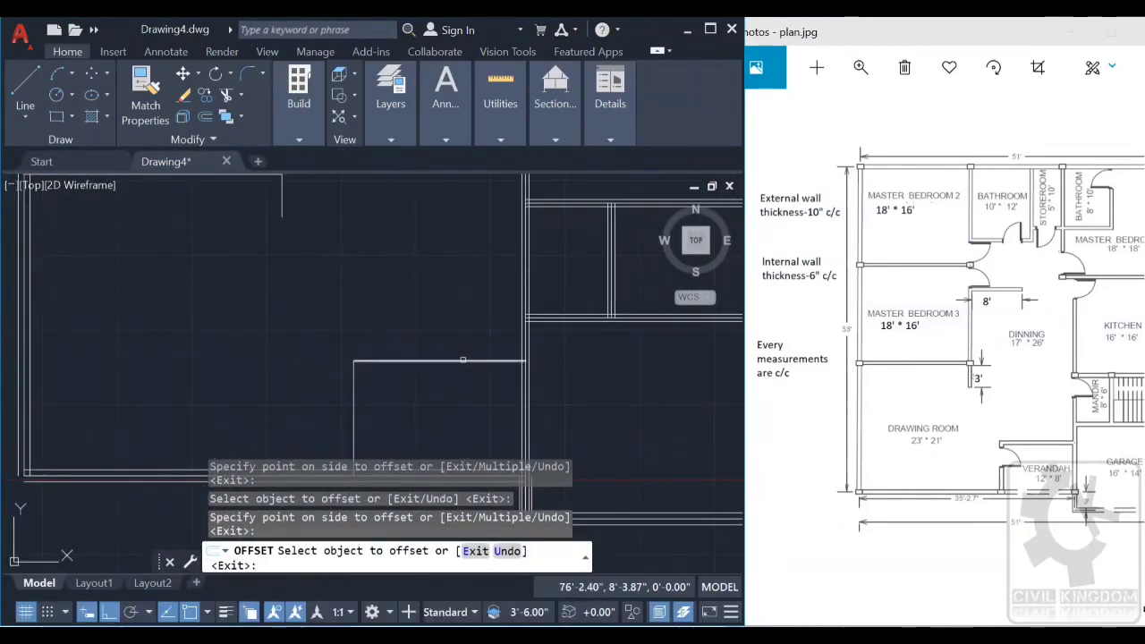
click(463, 360)
click(366, 395)
click(354, 394)
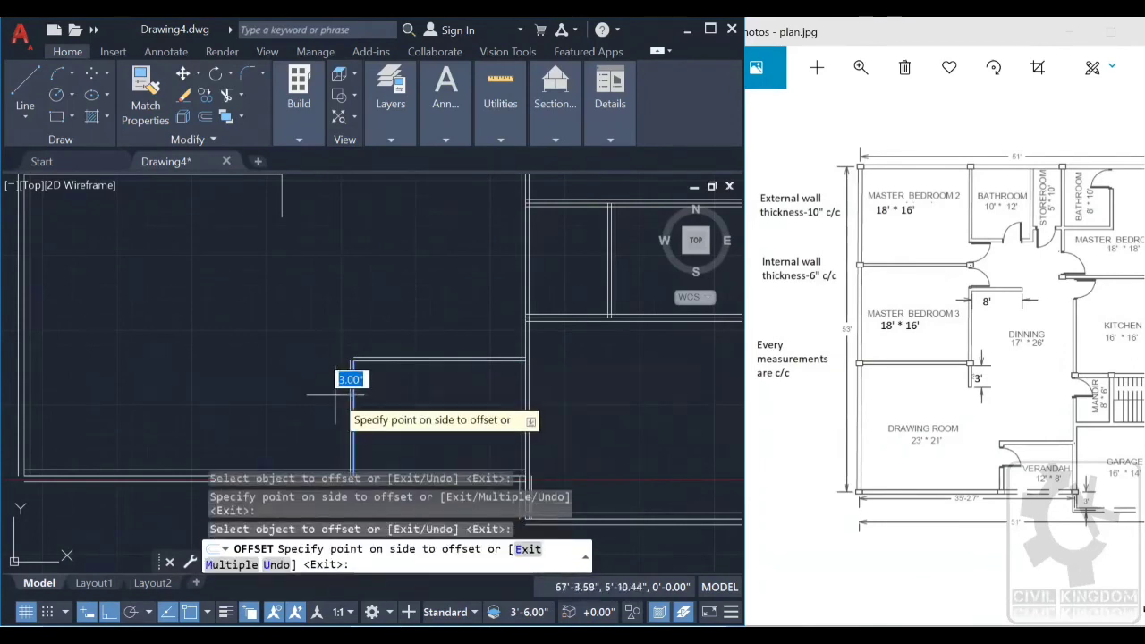
click(348, 380)
click(354, 404)
click(355, 401)
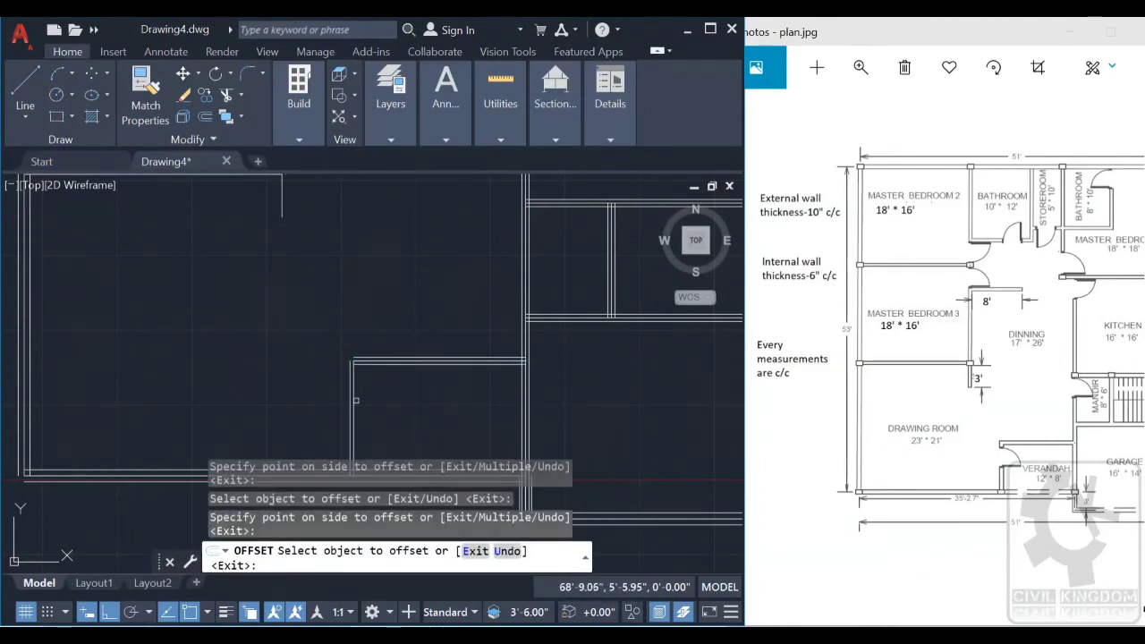
click(354, 400)
click(360, 400)
Step: Offset the wall line between master bedroom 3 and the drawing room 3" upward and 3" downward
scroll(340, 361, down, 3)
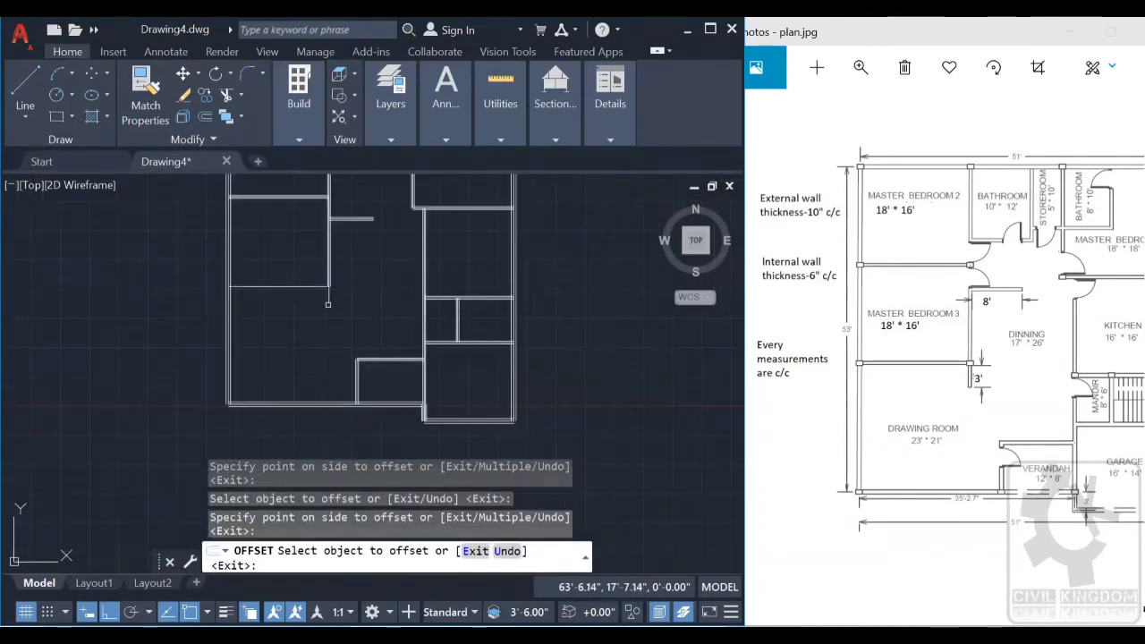
scroll(339, 361, up, 5)
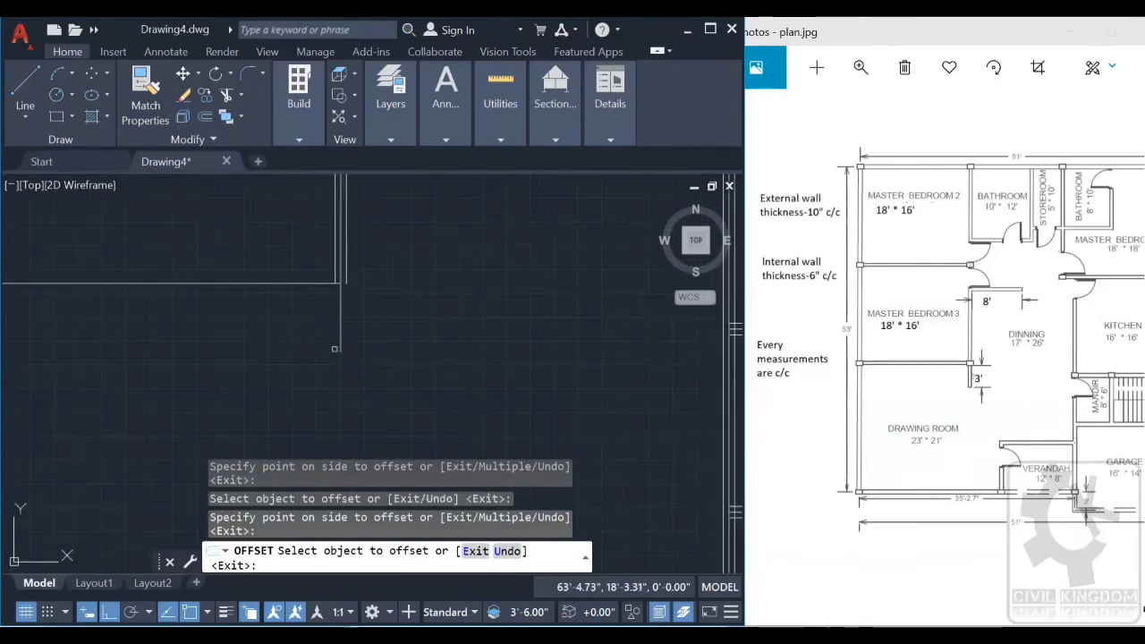
click(296, 285)
click(292, 252)
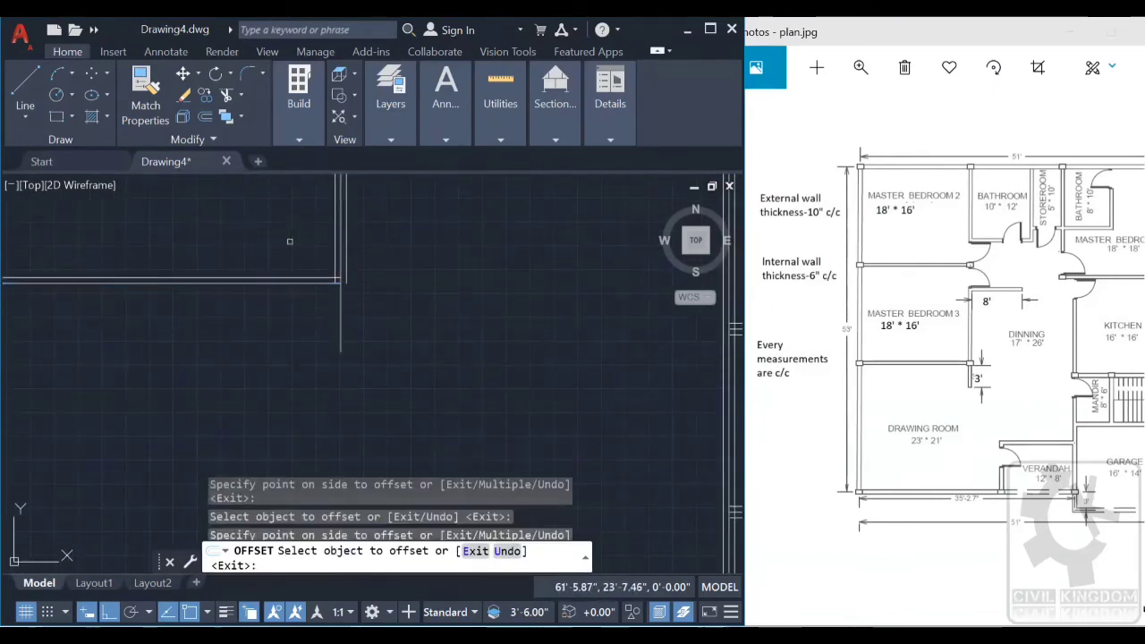
click(288, 286)
click(335, 325)
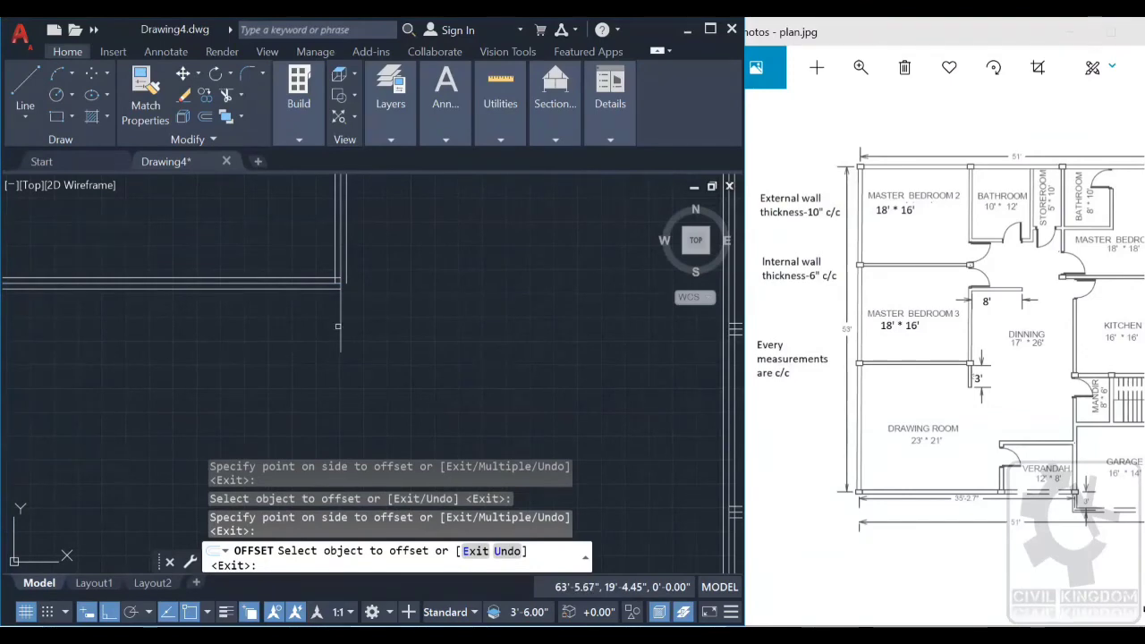
Step: Offset the short vertical wall stub below master bedroom 3's lower-right corner 3" to both sides and end the Offset command
click(341, 327)
click(343, 330)
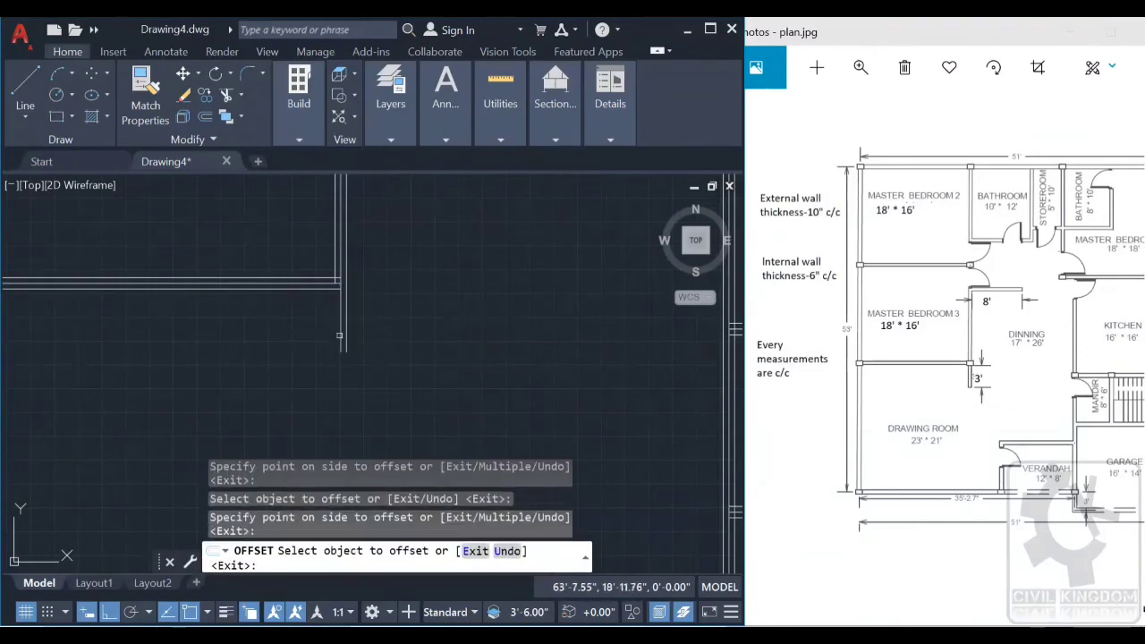
click(339, 315)
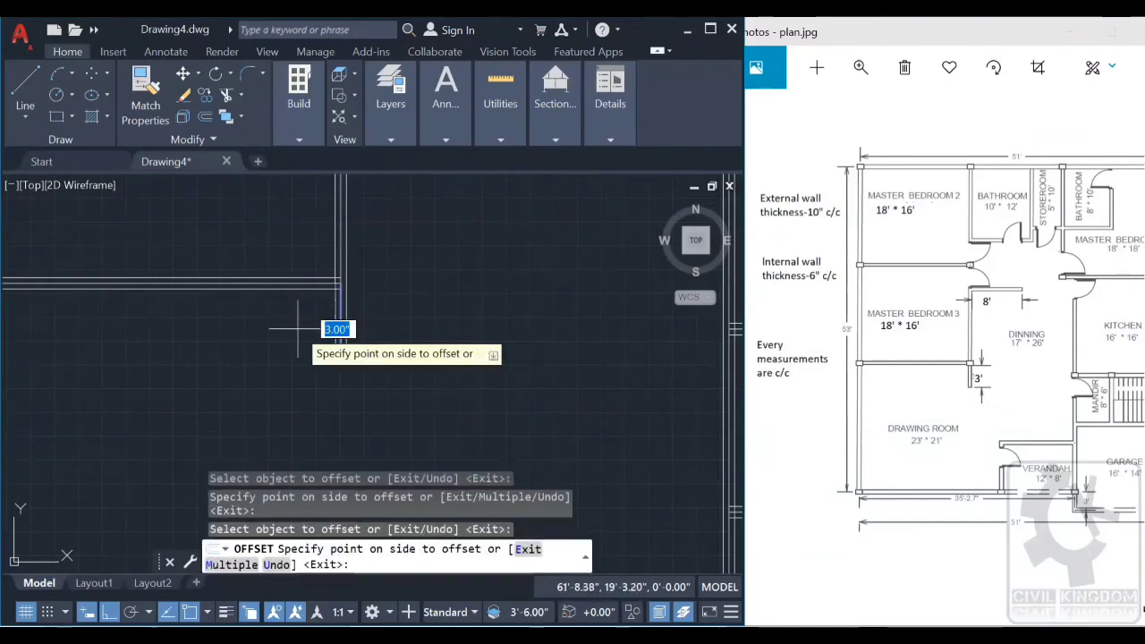
click(298, 328)
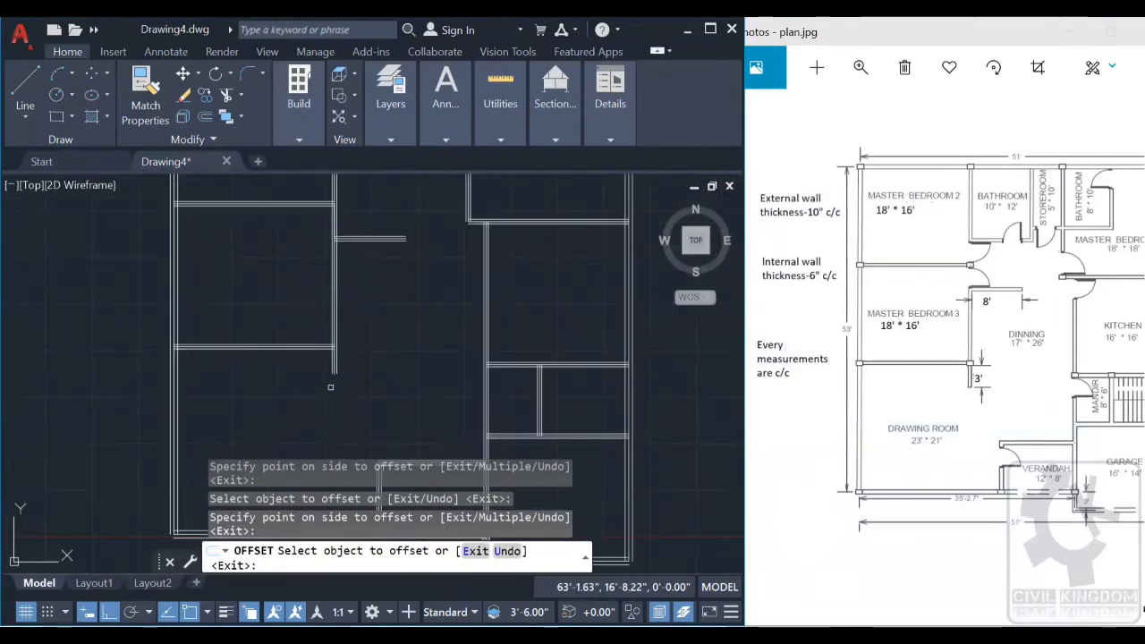
scroll(330, 387, down, 2)
middle_drag(331, 383, 354, 259)
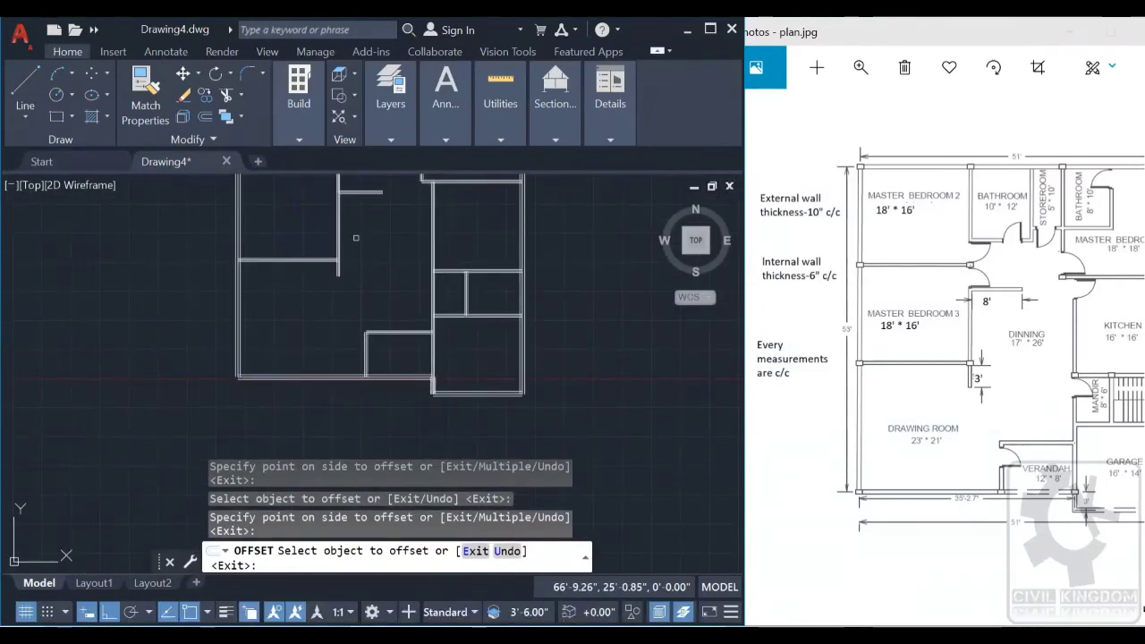
key(Escape)
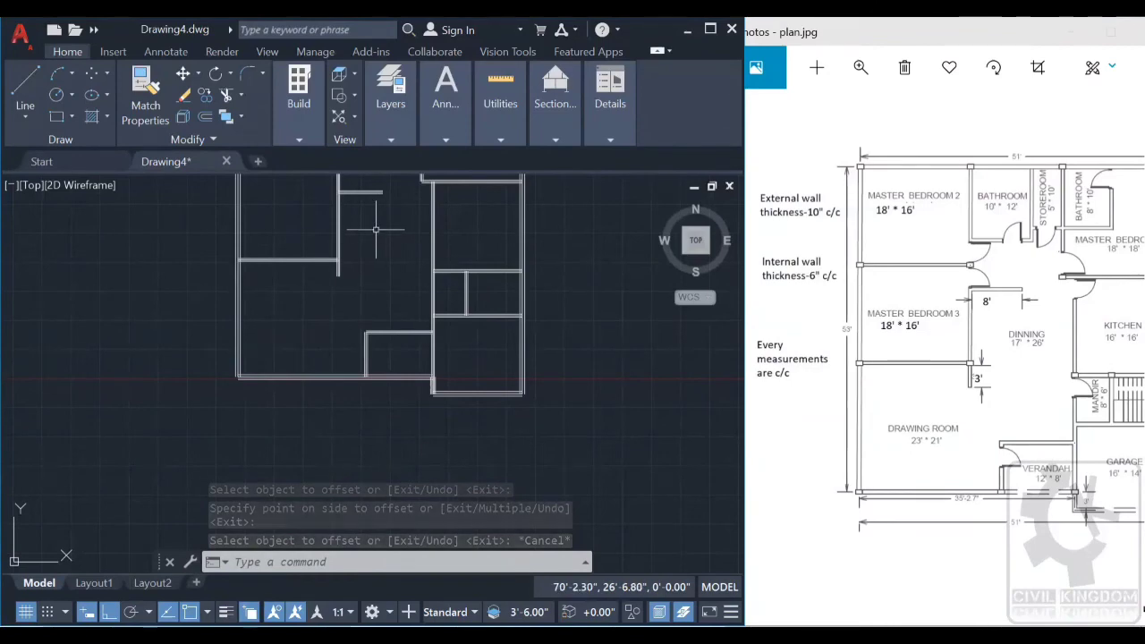
Step: Offset the centre line of the wall between master bedroom 2 and the bathroom 10' to the right for the bathroom's width
middle_drag(414, 247, 373, 321)
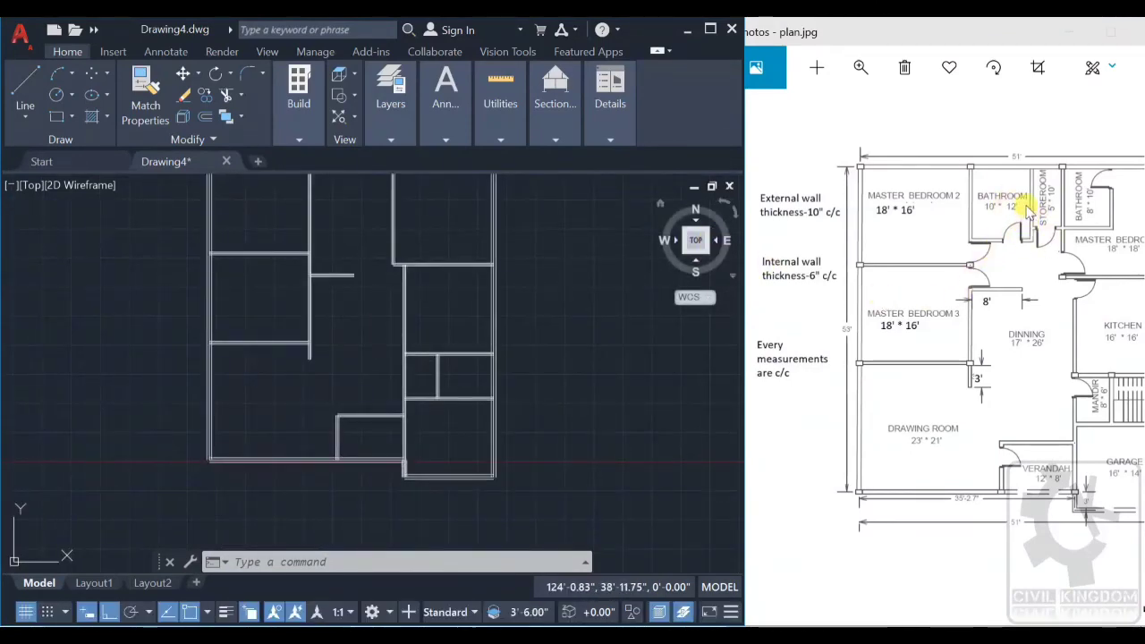
middle_drag(365, 281, 382, 357)
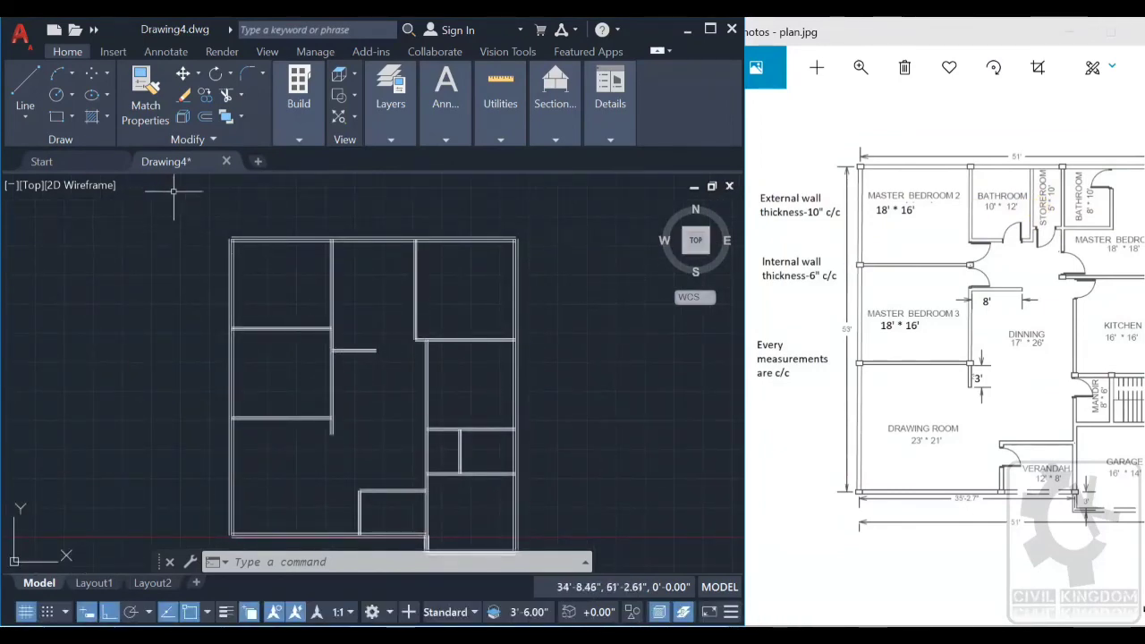
click(202, 116)
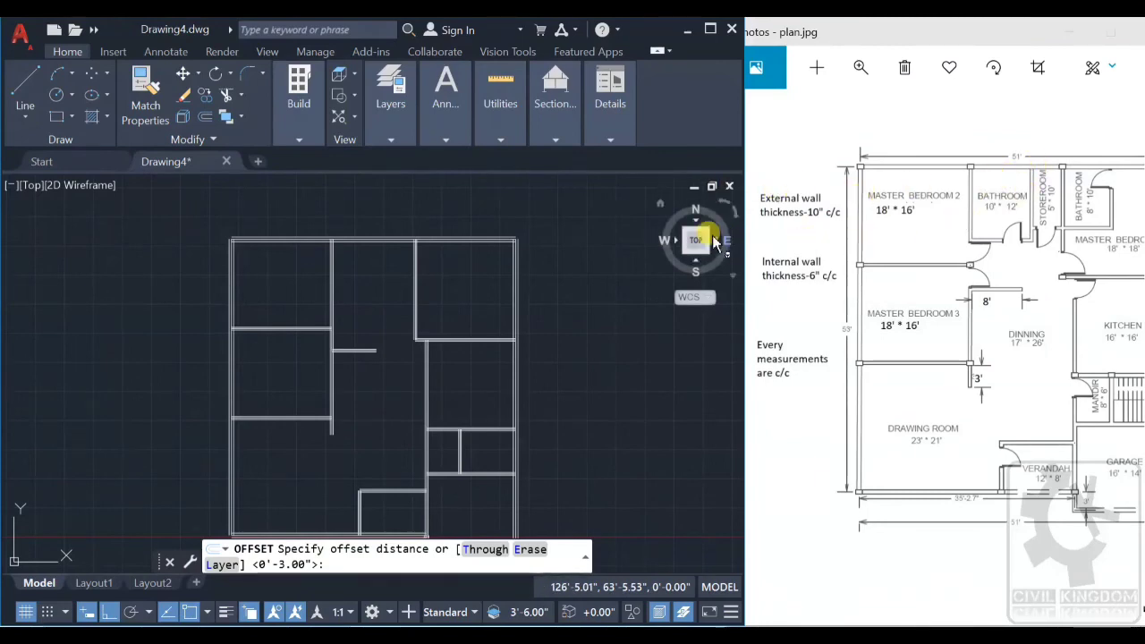
text(10)
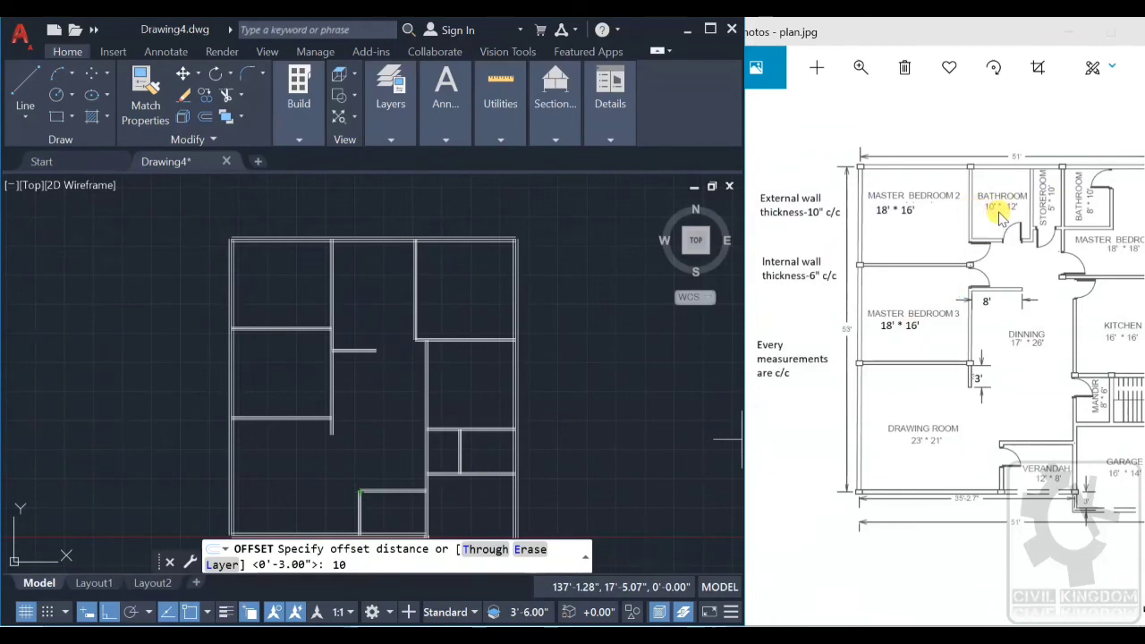
click(861, 67)
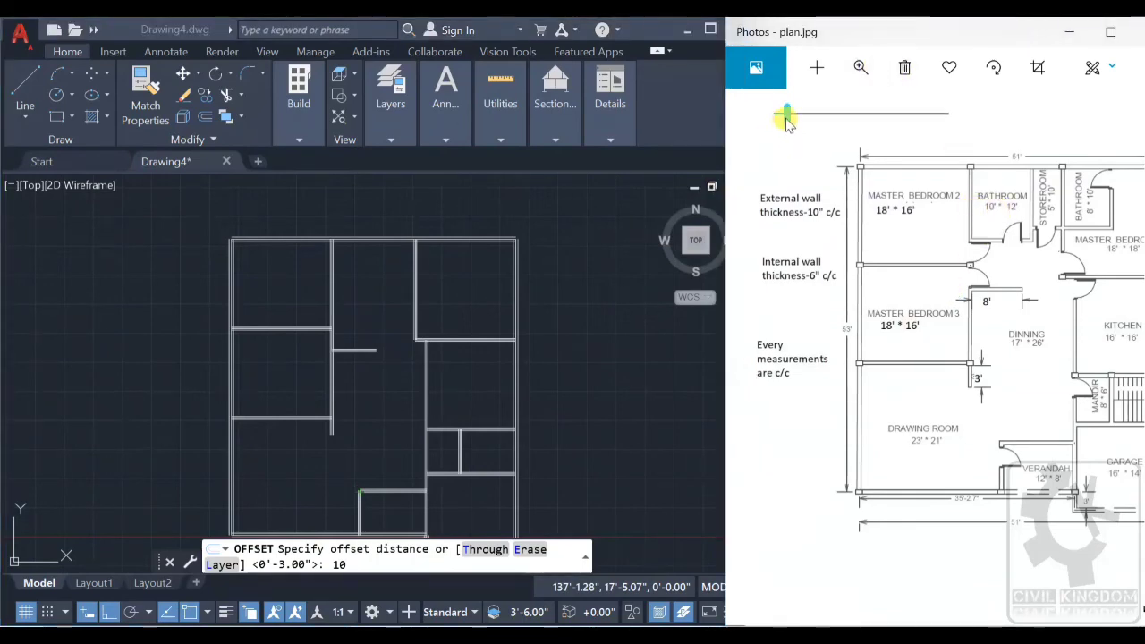
drag(786, 114, 797, 112)
drag(966, 291, 882, 302)
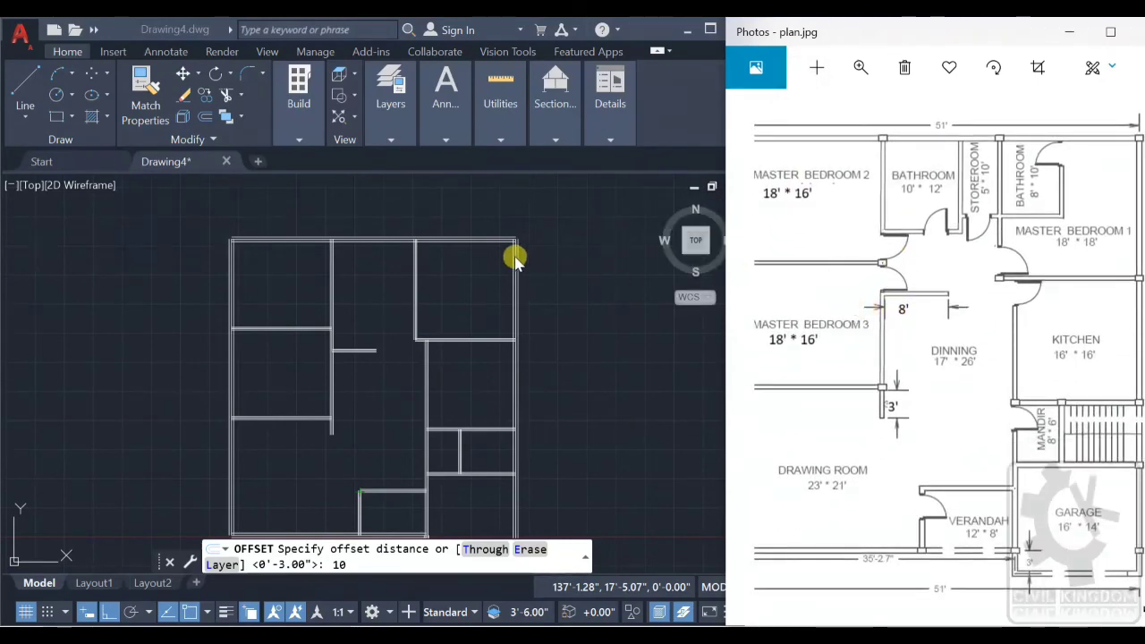
click(389, 567)
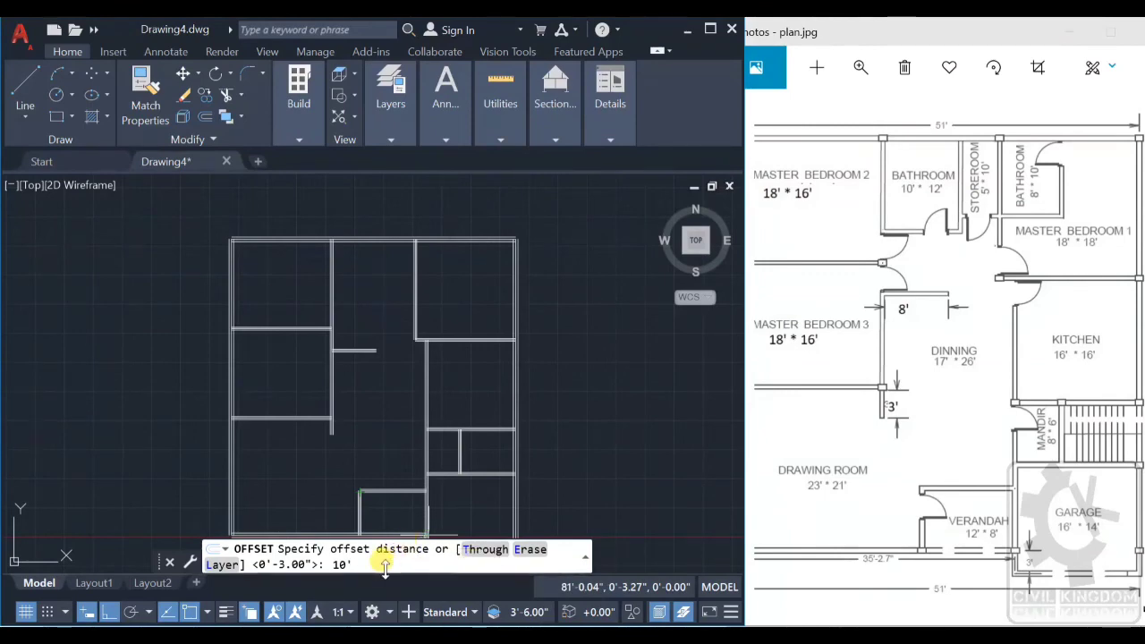
key(Return)
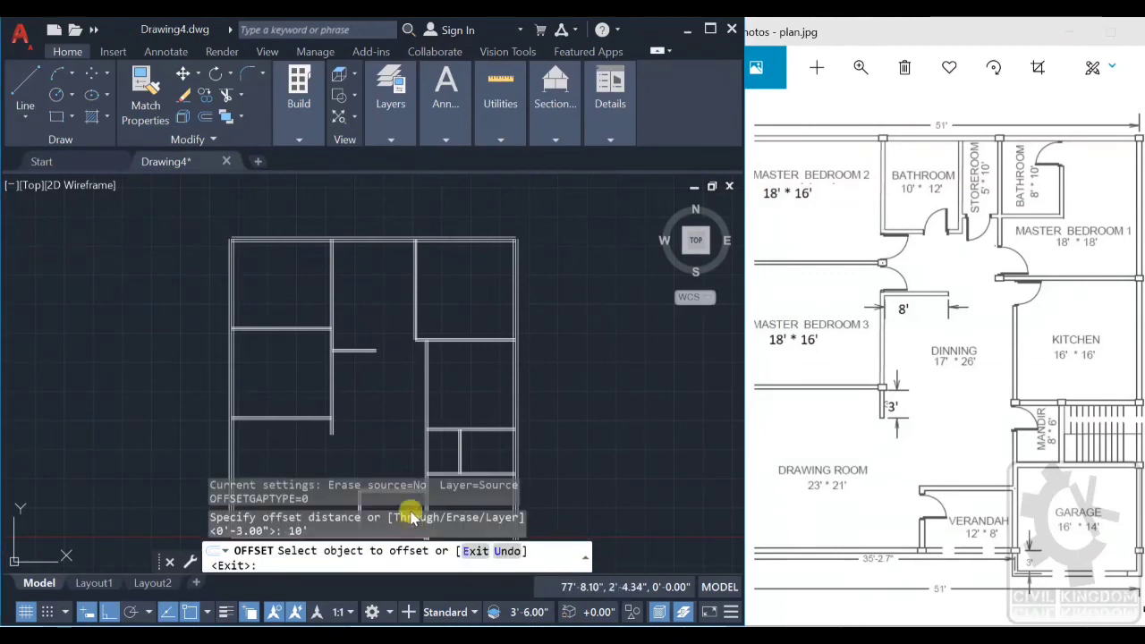
scroll(314, 231, up, 5)
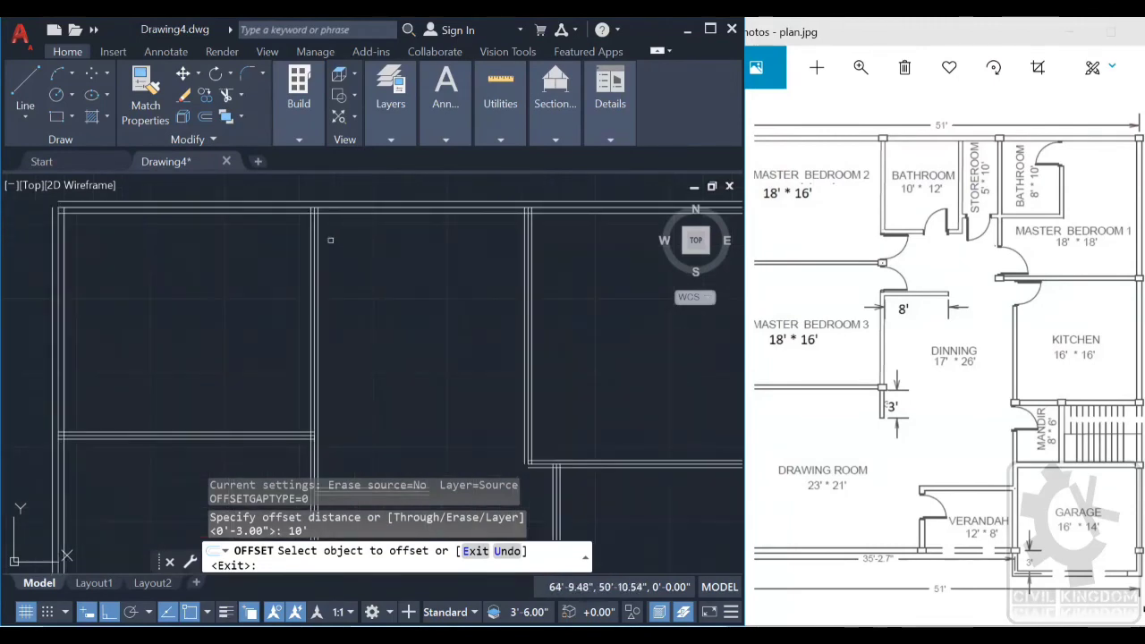
click(300, 227)
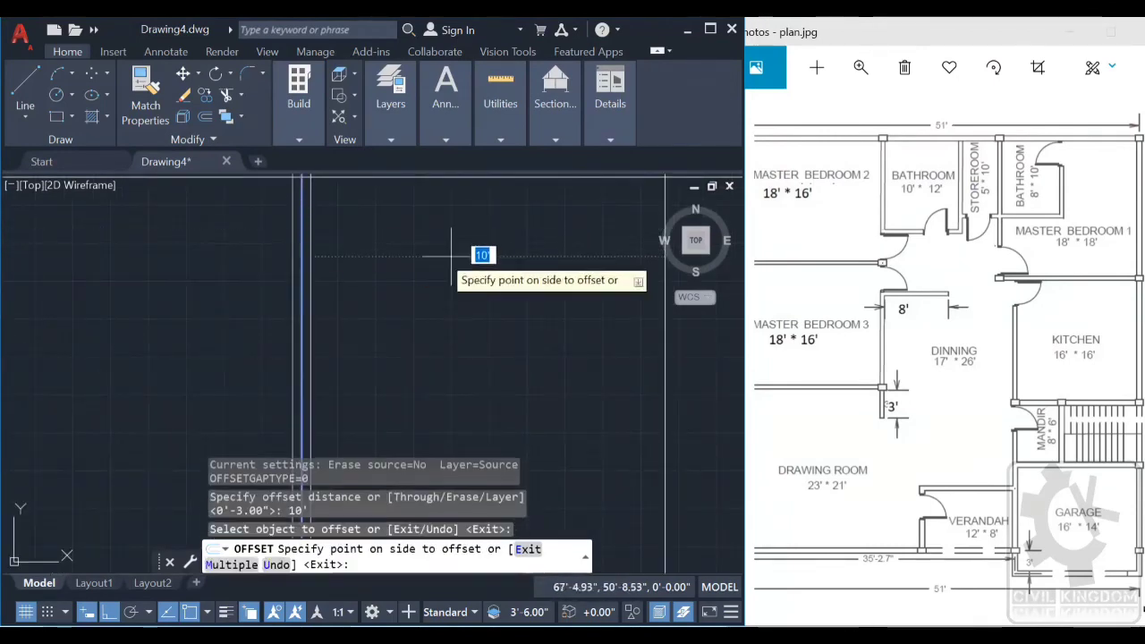
scroll(474, 251, down, 3)
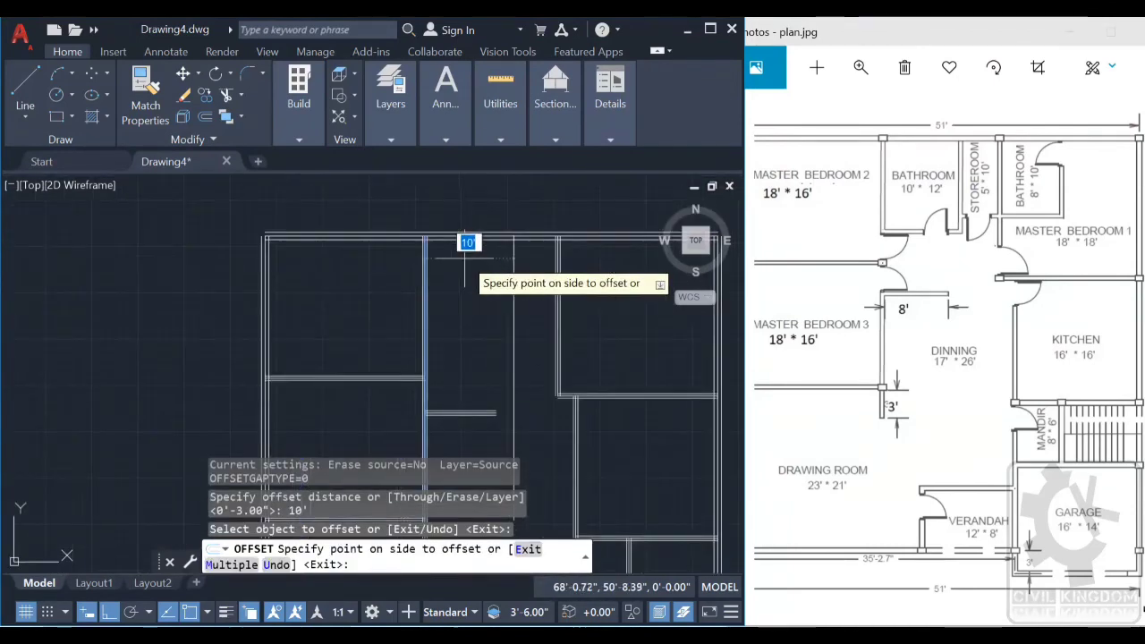
click(499, 310)
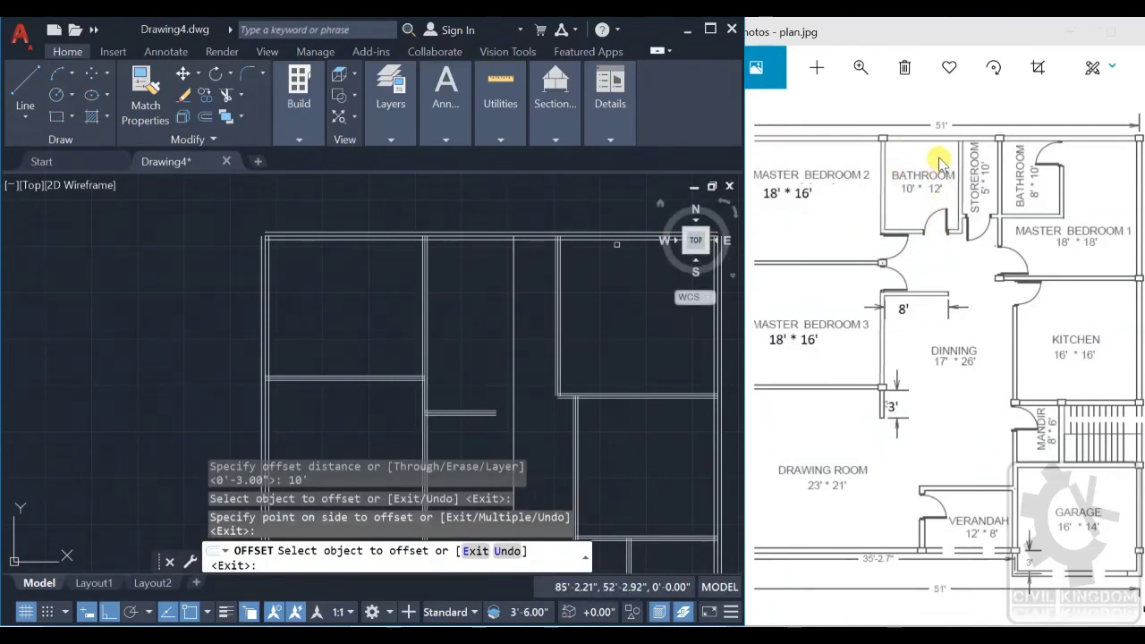
Step: Offset the centre line of the top external wall 12' downward for the bathroom's length
click(212, 118)
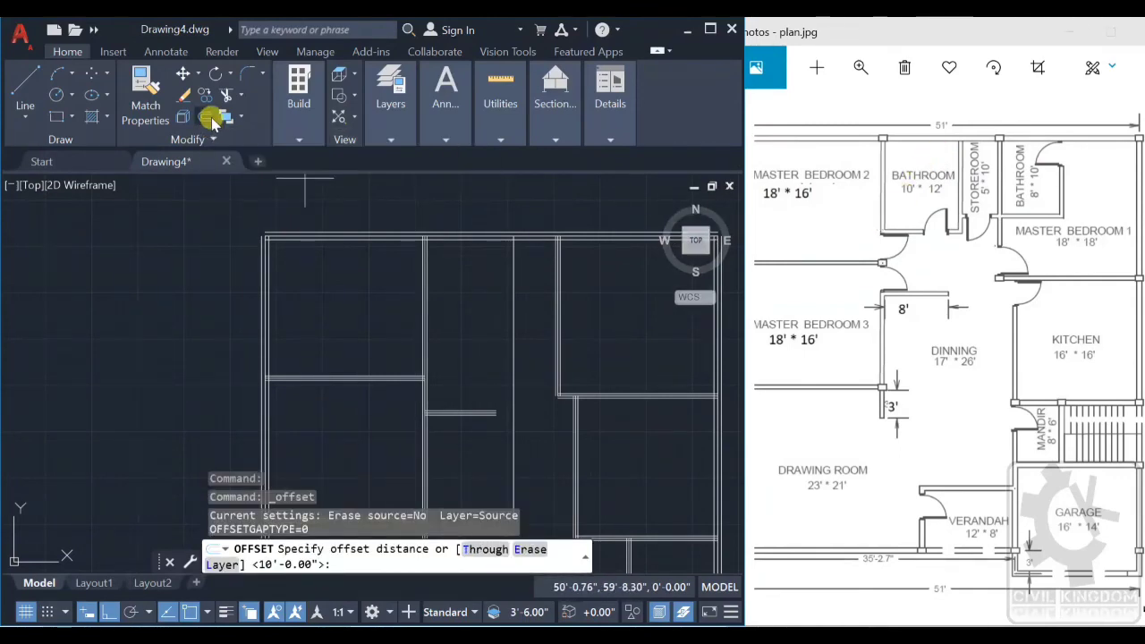
text(12)
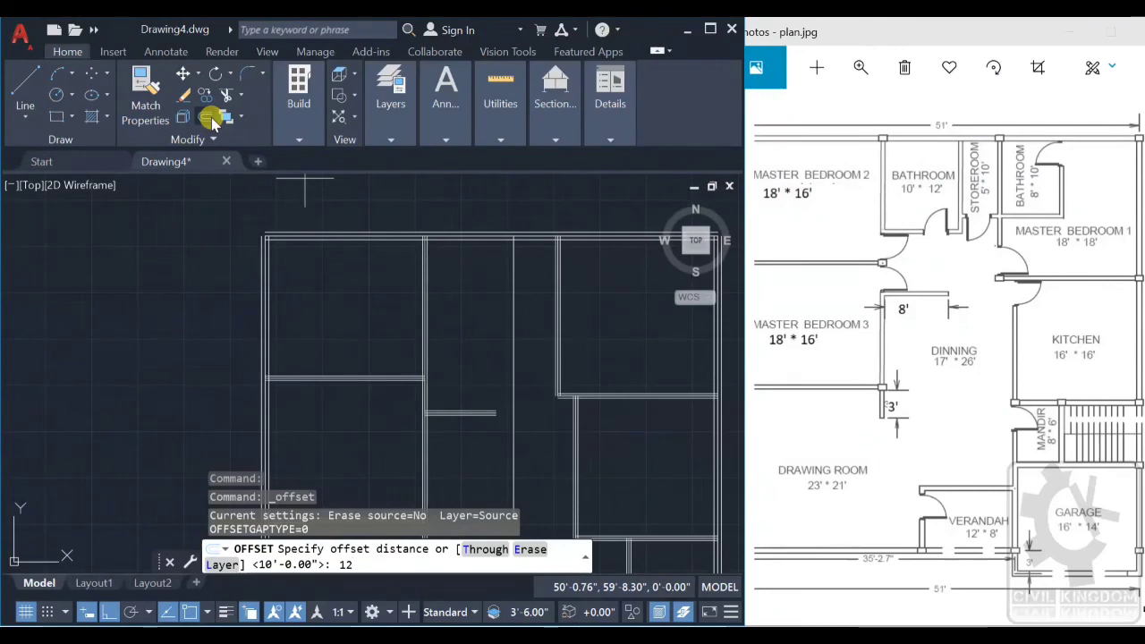
key(Return)
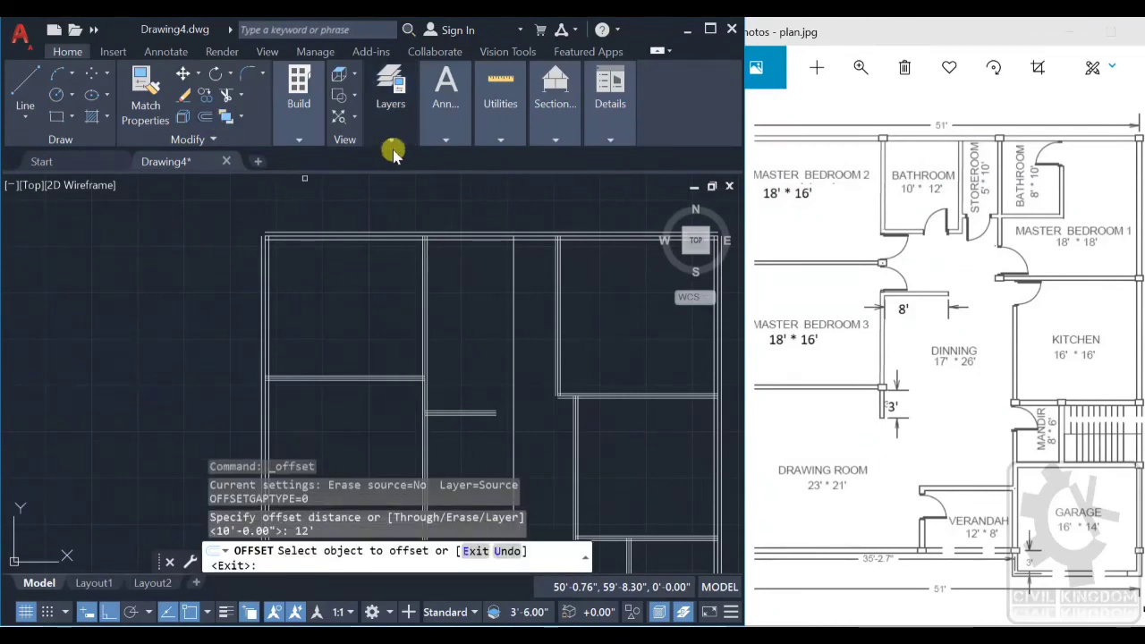
scroll(470, 228, up, 2)
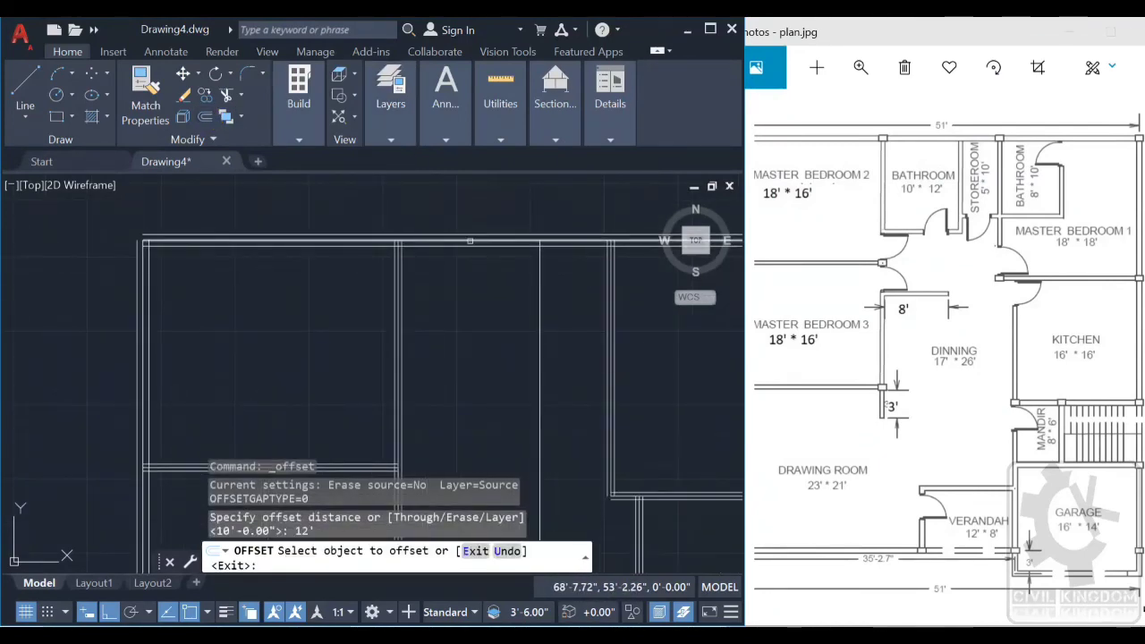
click(474, 242)
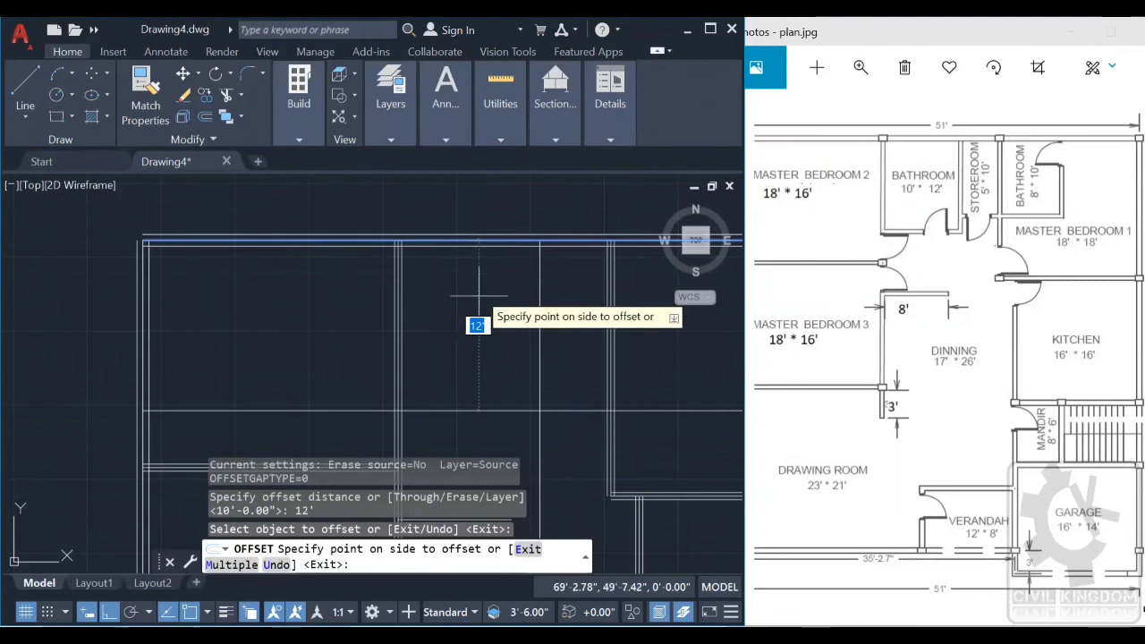
click(481, 351)
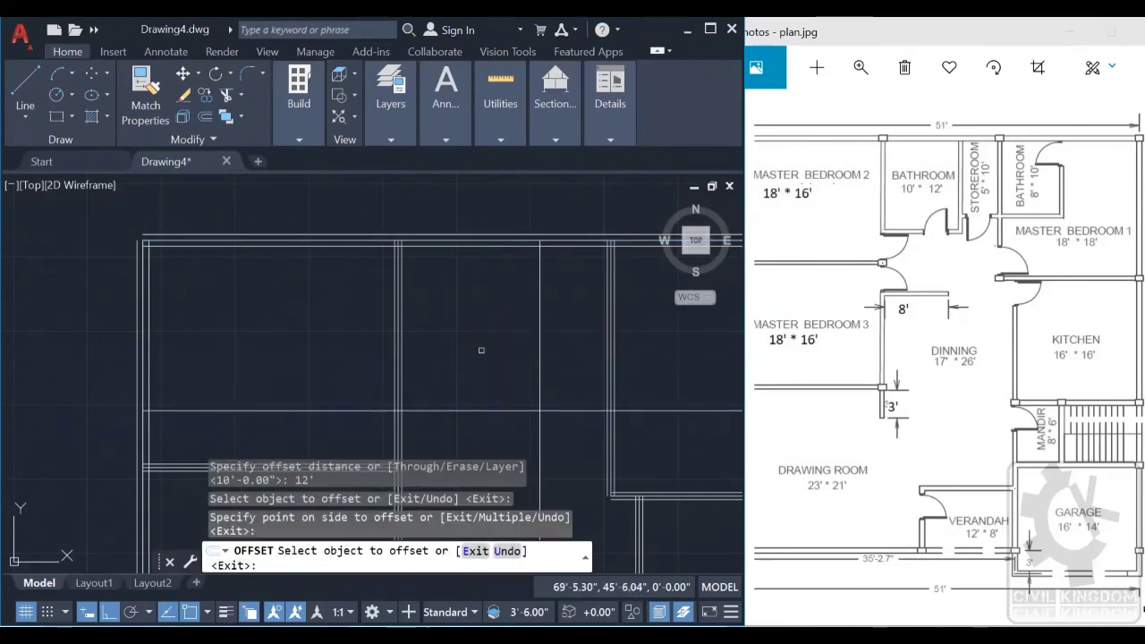
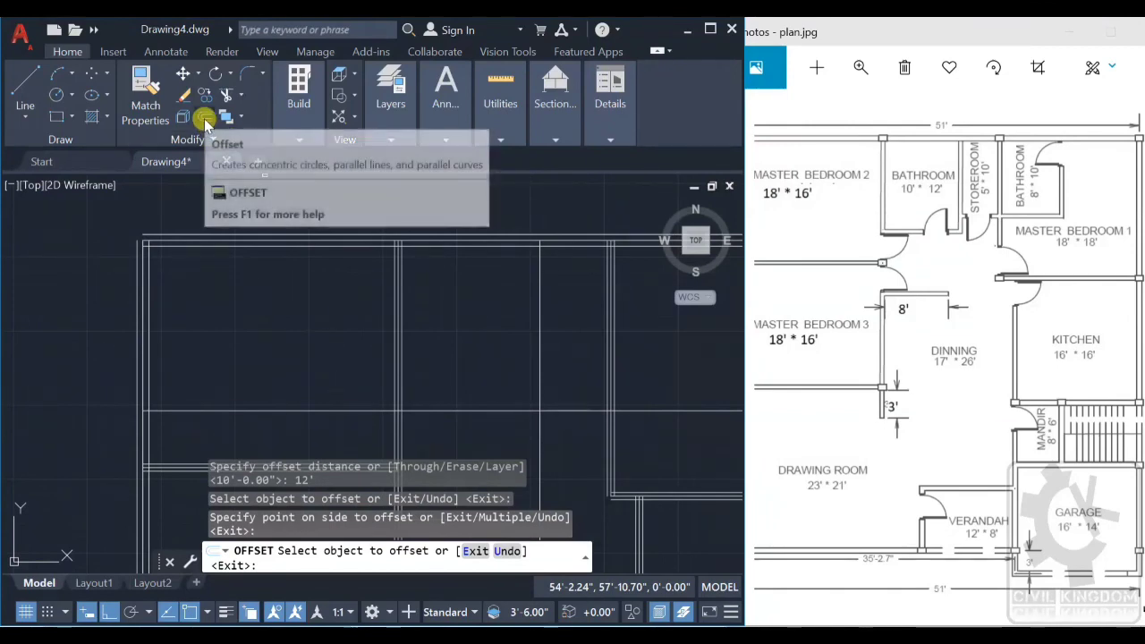
Step: Offset the centre line of the top external wall 10' downward for the storeroom's length
click(203, 118)
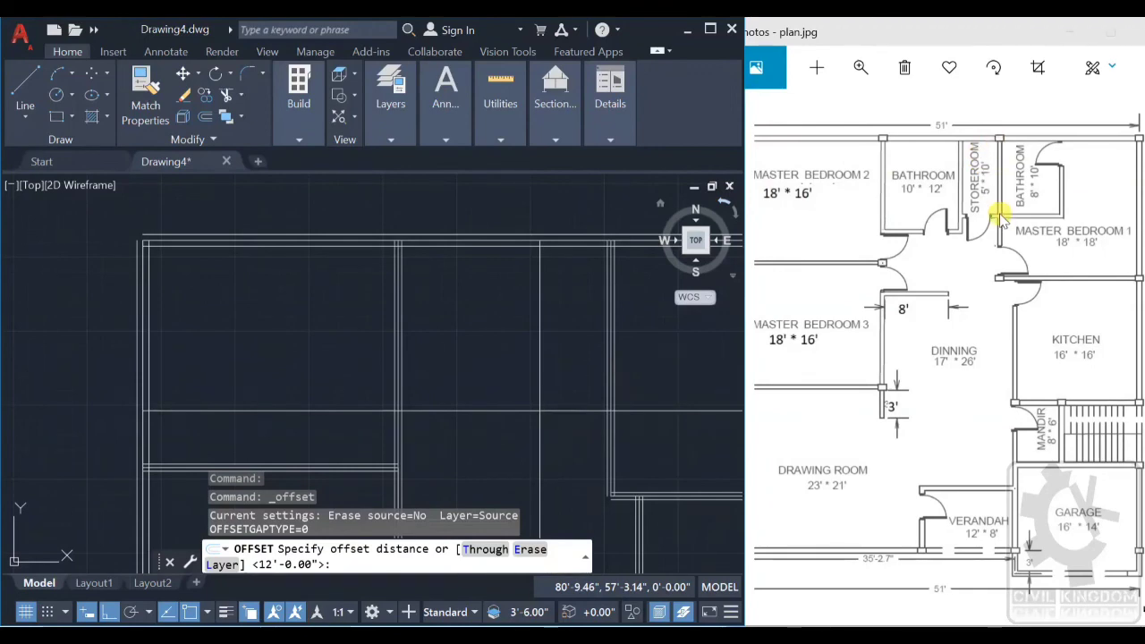
text(1)
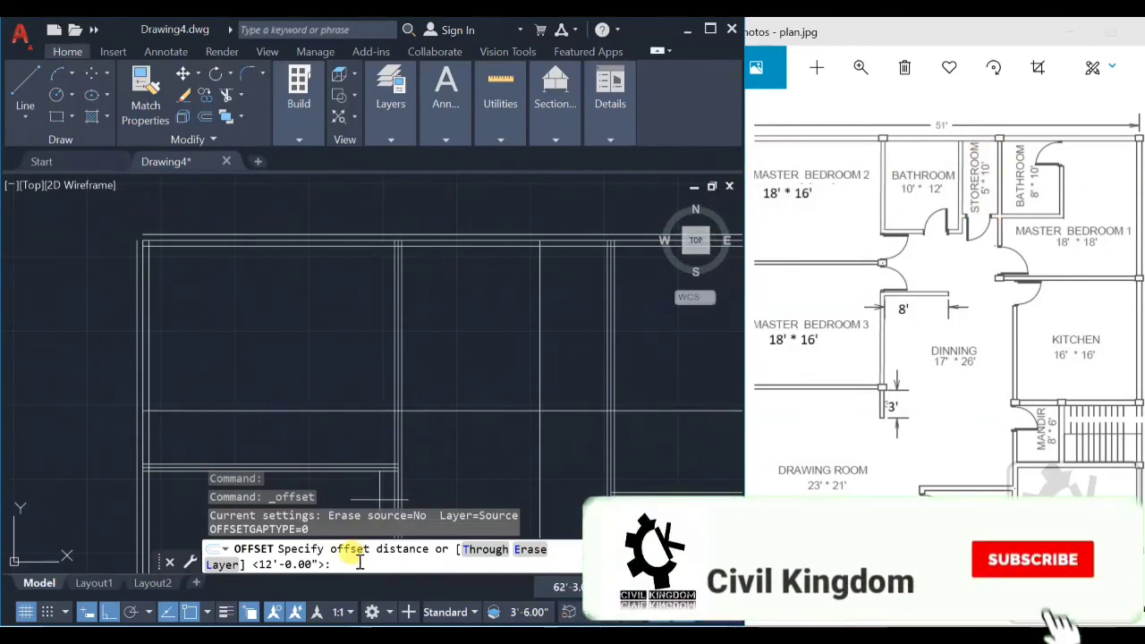
text(6)
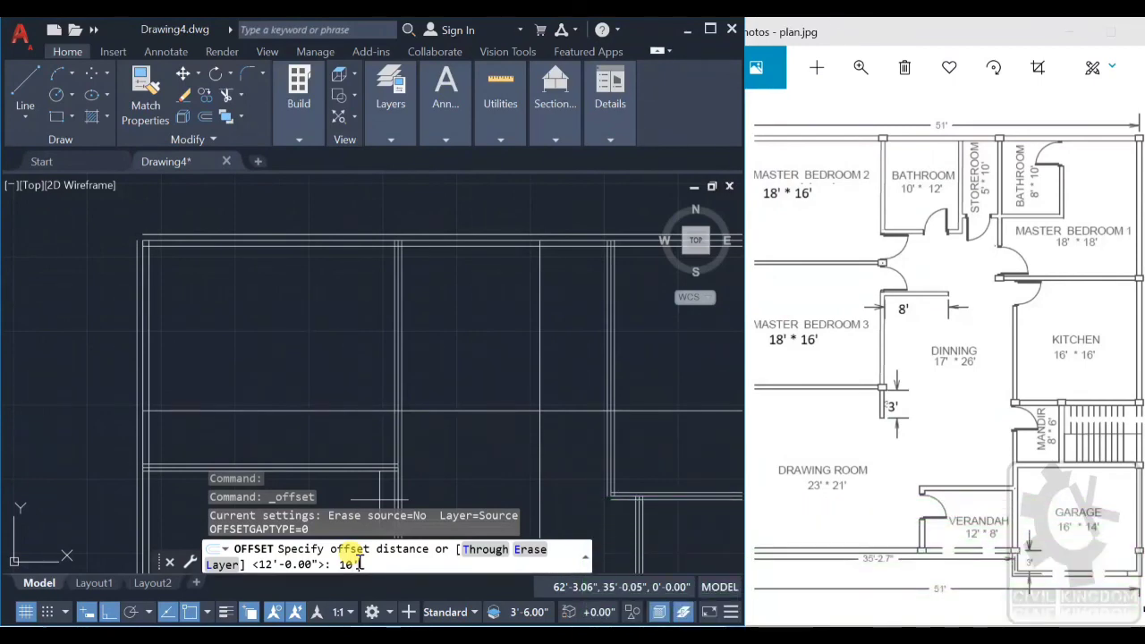
key(Return)
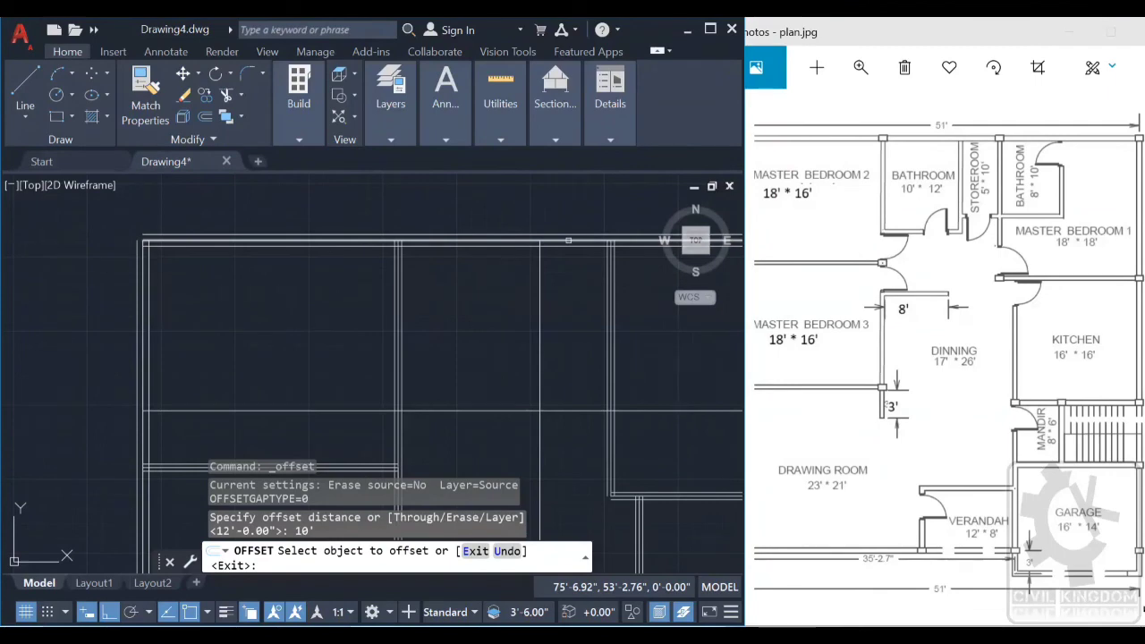
click(568, 240)
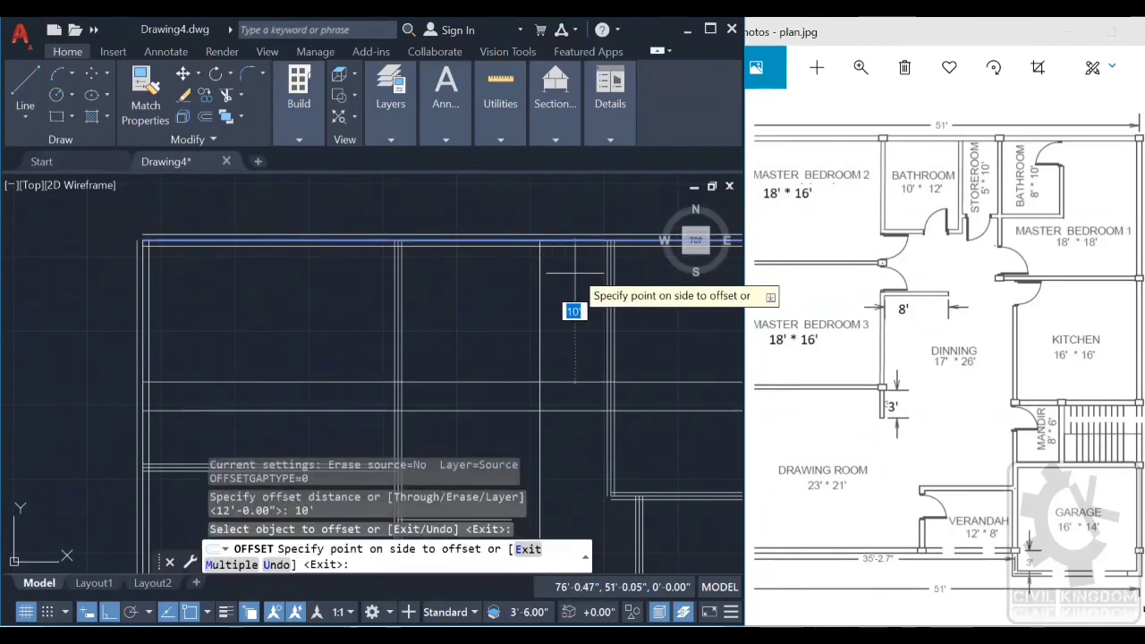
click(571, 346)
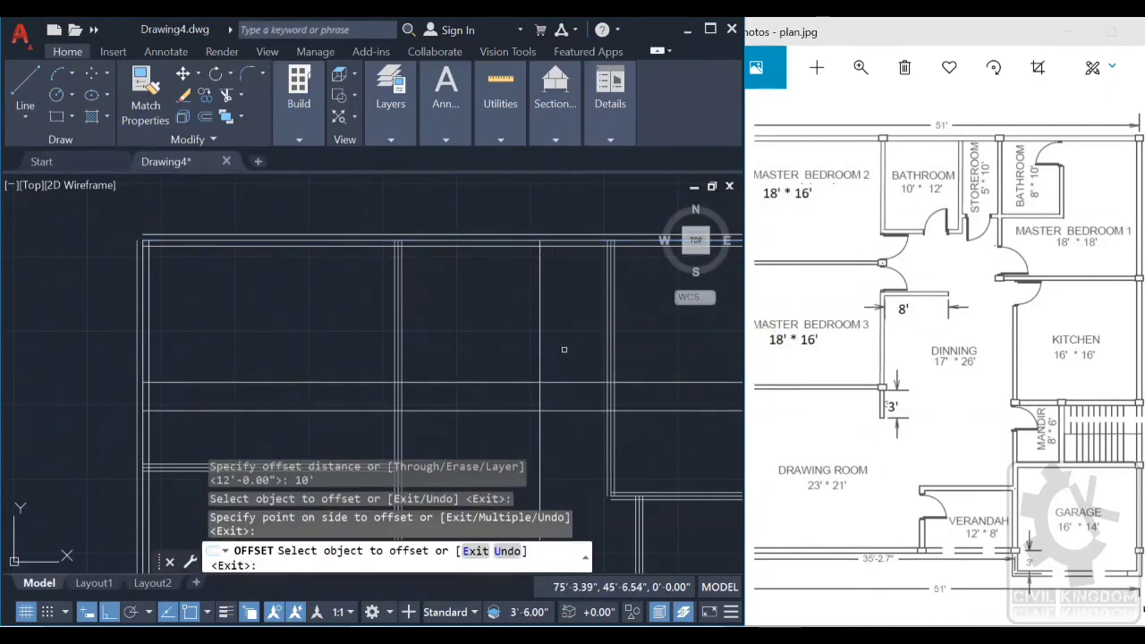
key(Escape)
Step: Trim both horizontal offset lines across master bedroom 2, the upper one inside the bathroom, and the lower one below the storeroom
scroll(564, 349, down, 4)
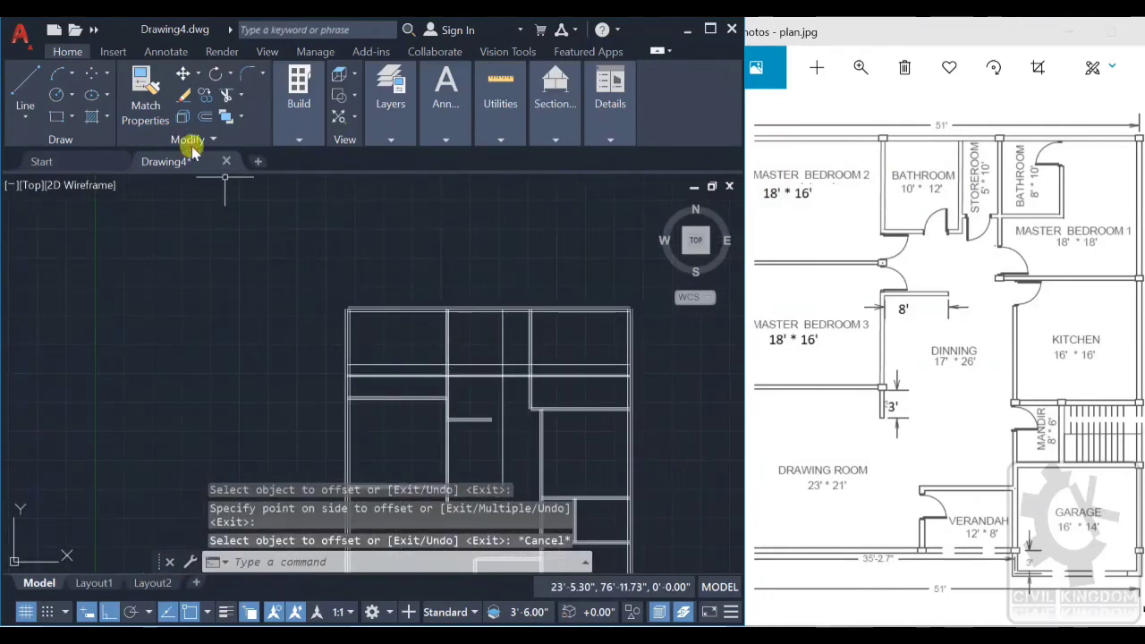
click(225, 95)
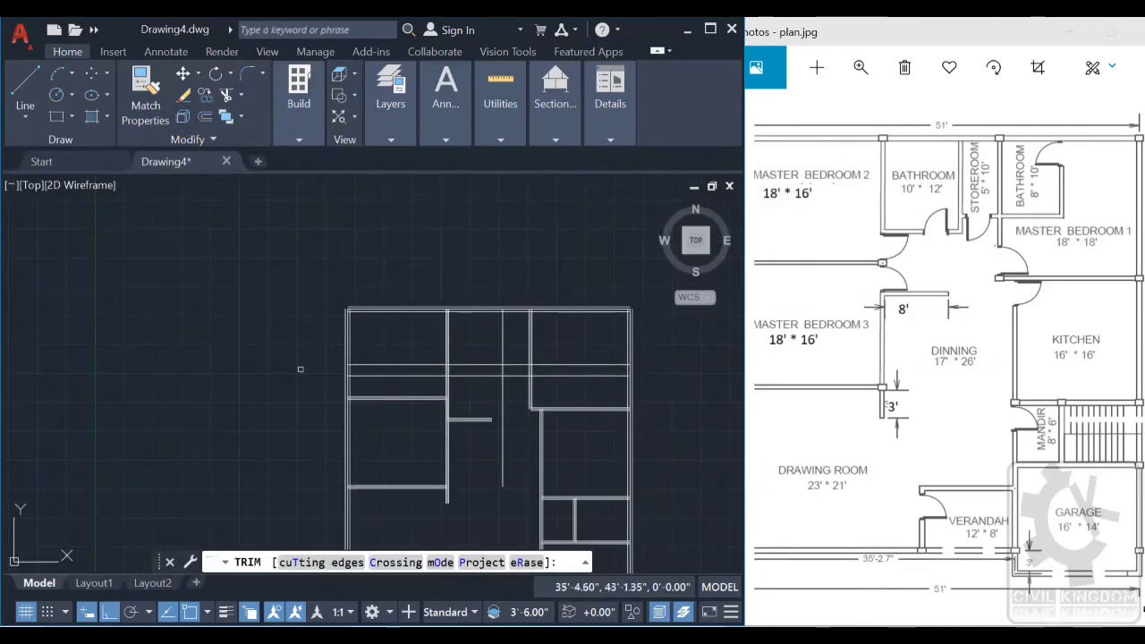
drag(403, 383, 401, 353)
scroll(455, 368, up, 4)
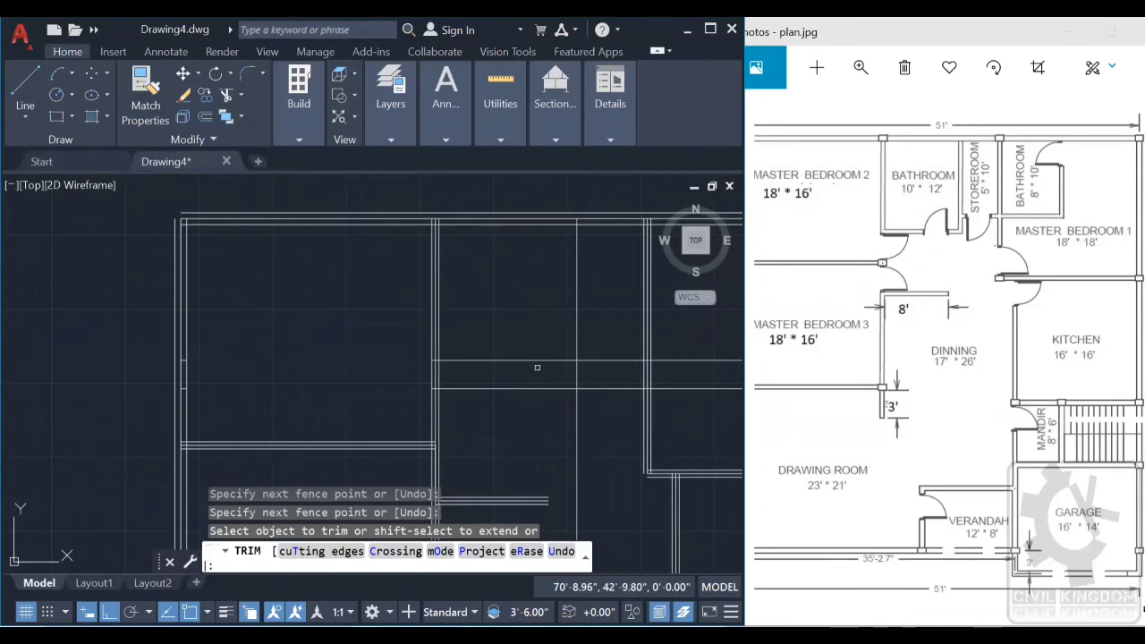
drag(538, 366, 530, 348)
mouse_move(613, 402)
mouse_down()
mouse_move(623, 370)
mouse_move(615, 390)
mouse_up()
Step: Trim both horizontal lines across master bedroom 1 and the vertical bathroom line below the bathroom's lower-right corner
scroll(626, 390, down, 2)
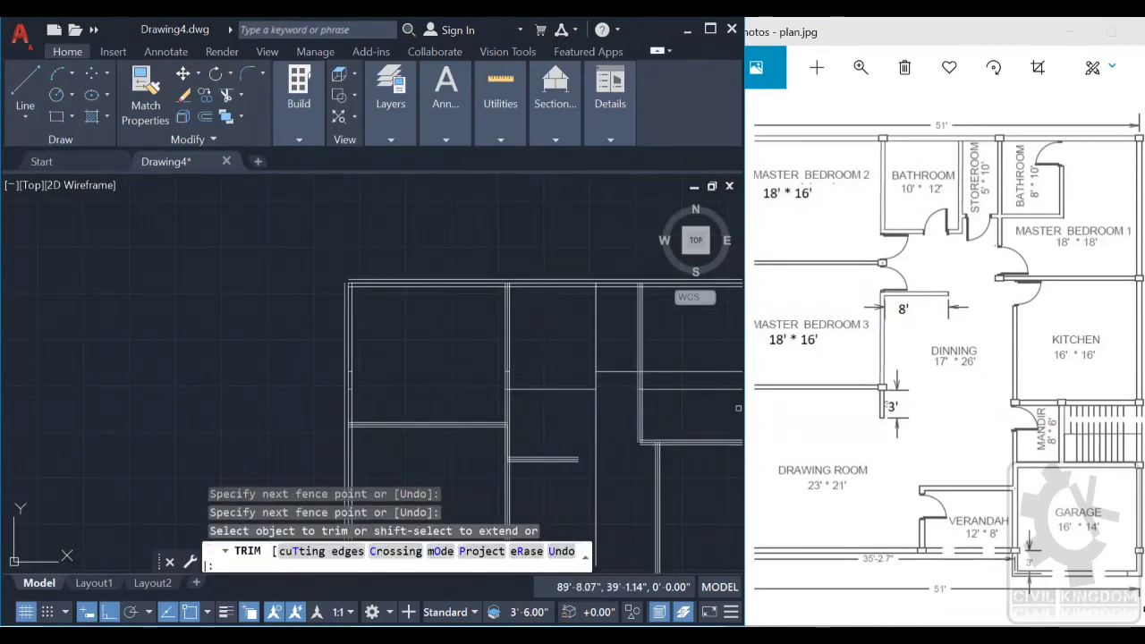
mouse_move(738, 407)
mouse_down()
mouse_move(723, 335)
mouse_move(686, 372)
mouse_up()
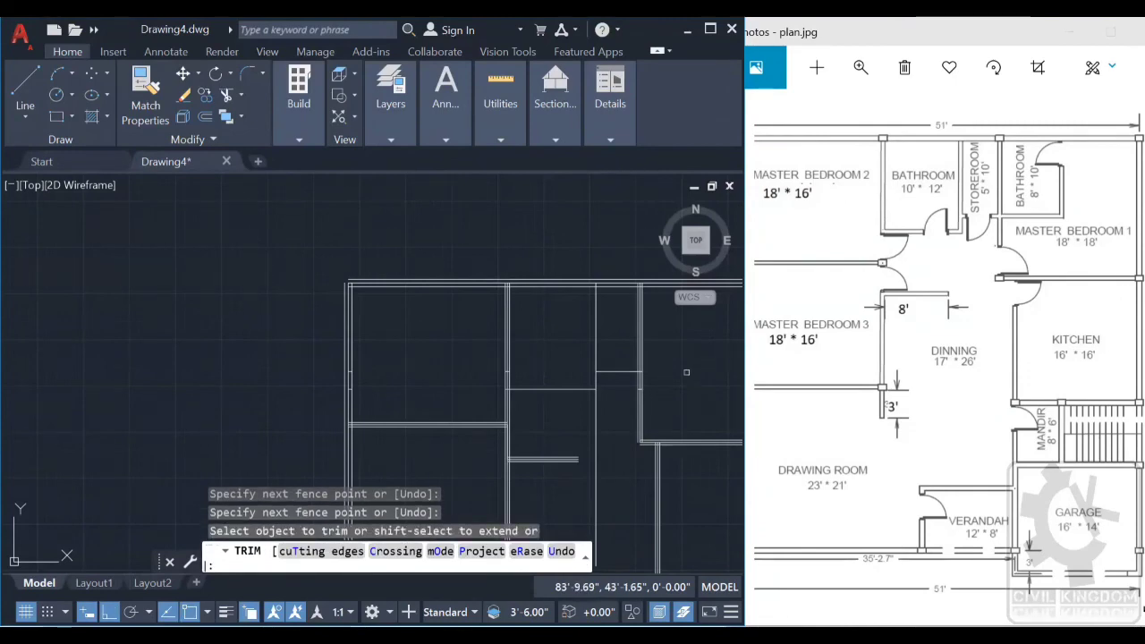
drag(590, 492, 586, 503)
scroll(585, 450, down, 2)
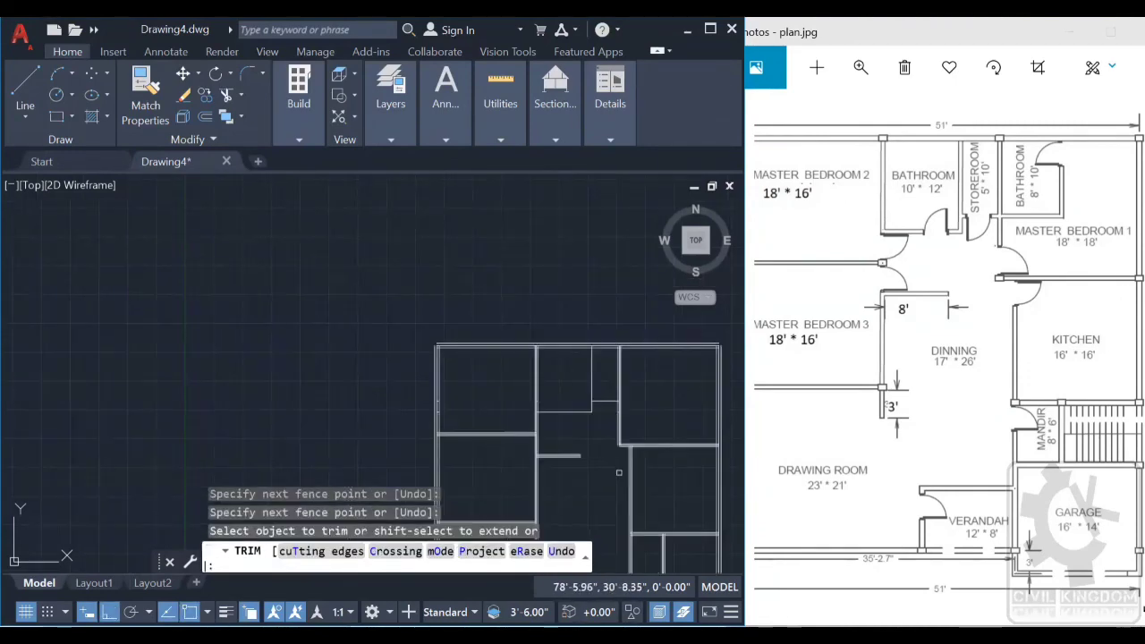
scroll(538, 384, up, 2)
key(Escape)
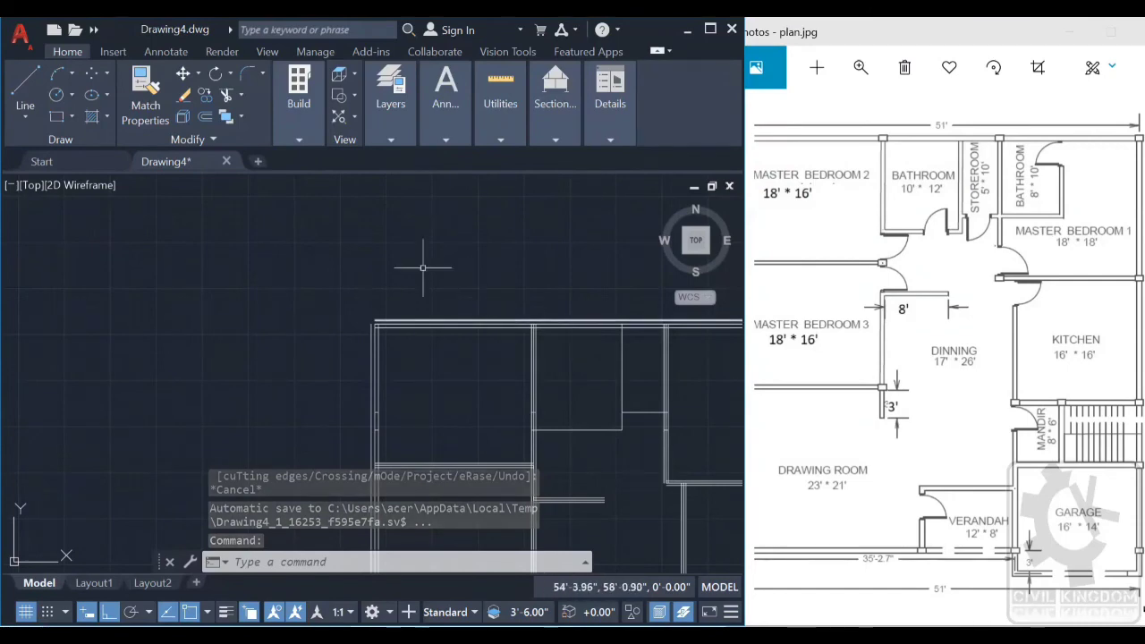
Step: Offset the vertical wall line between the bathroom and the storeroom 3" to the left and 3" to the right
click(201, 123)
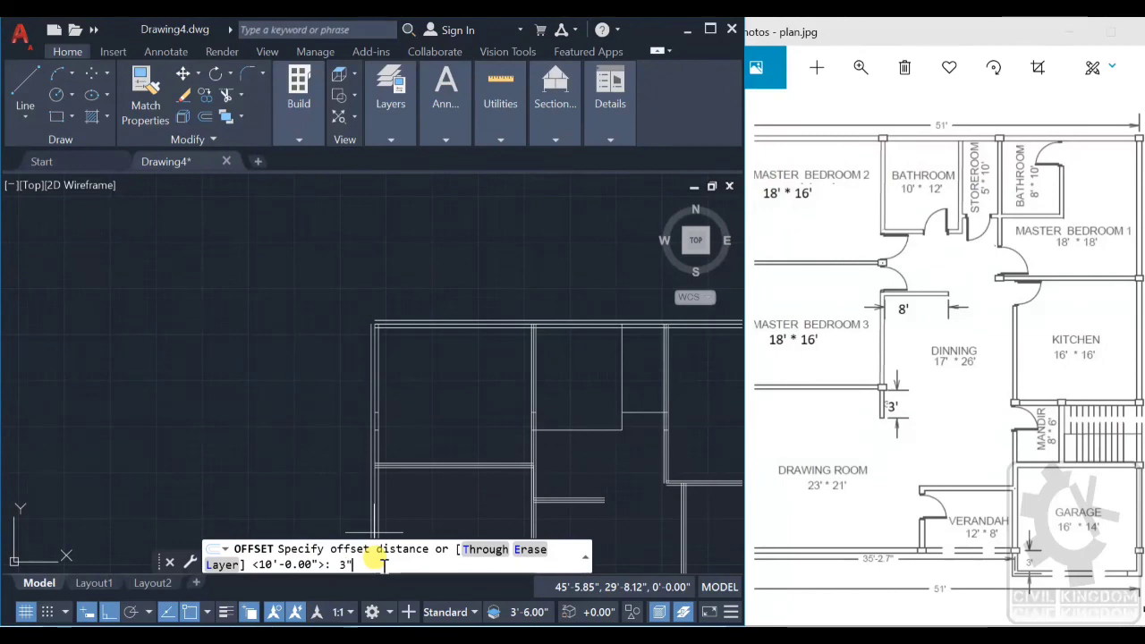
key(Return)
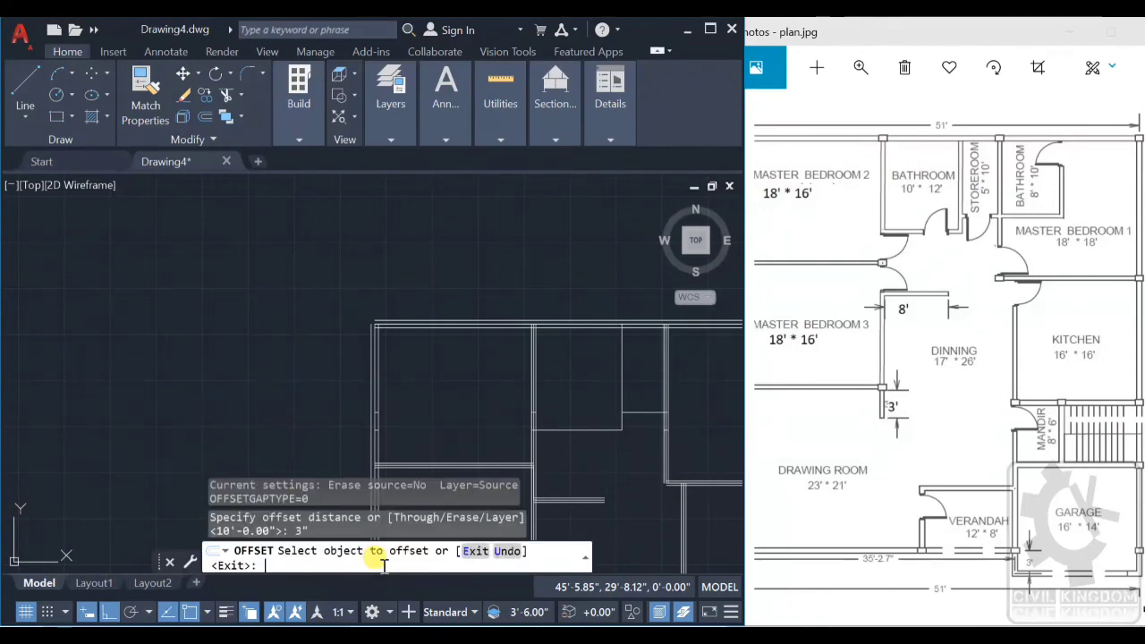
middle_drag(383, 564, 295, 479)
click(533, 305)
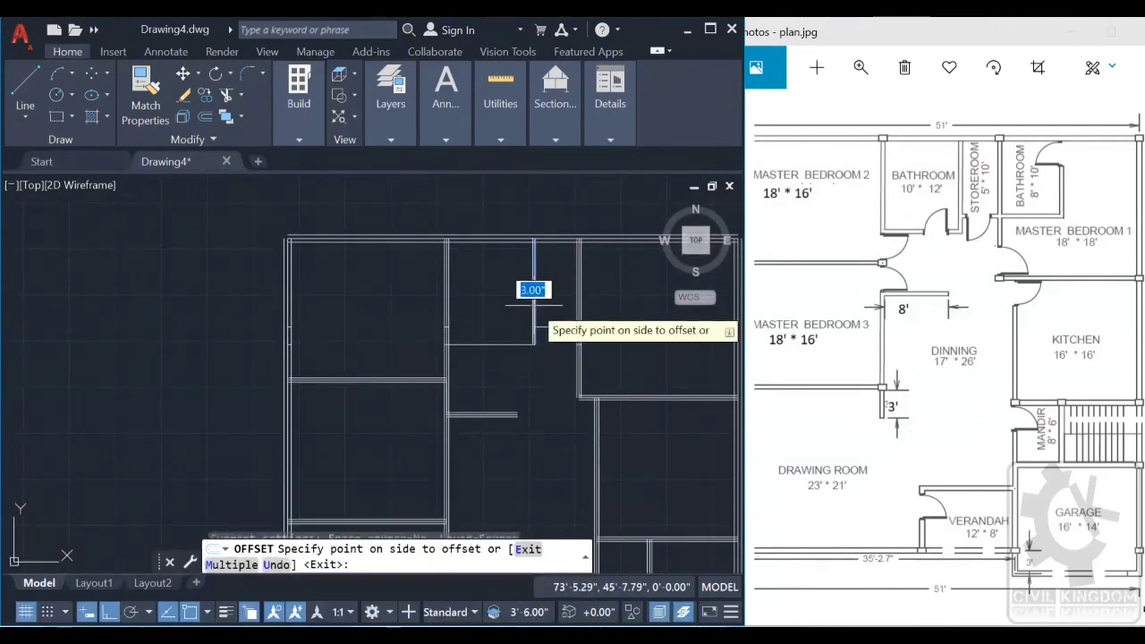
scroll(537, 300, up, 2)
click(531, 305)
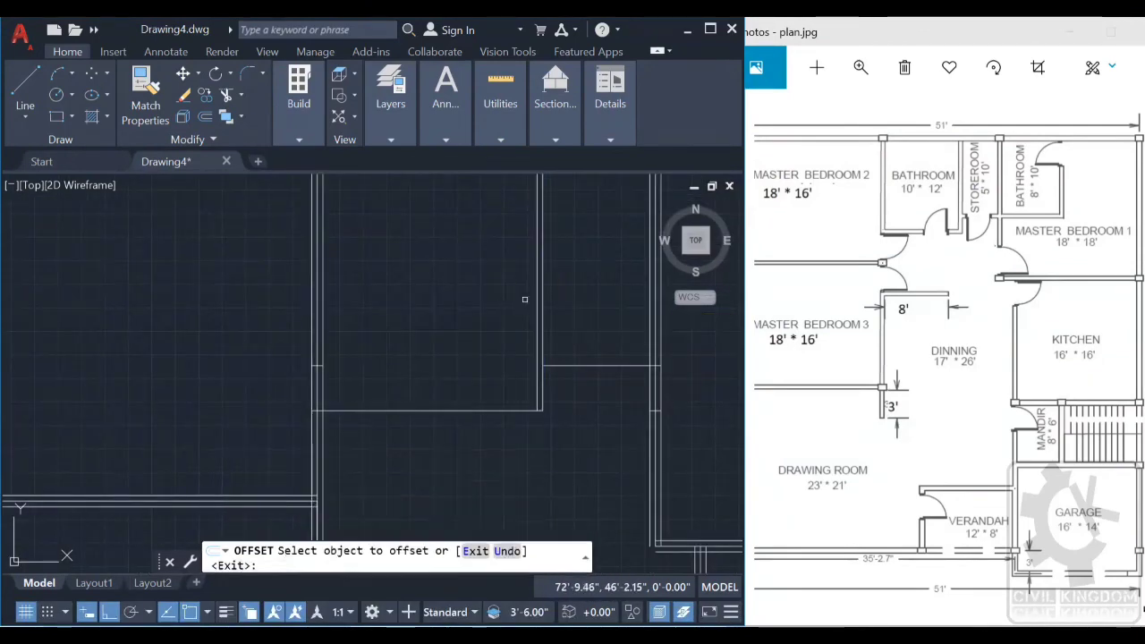
click(543, 310)
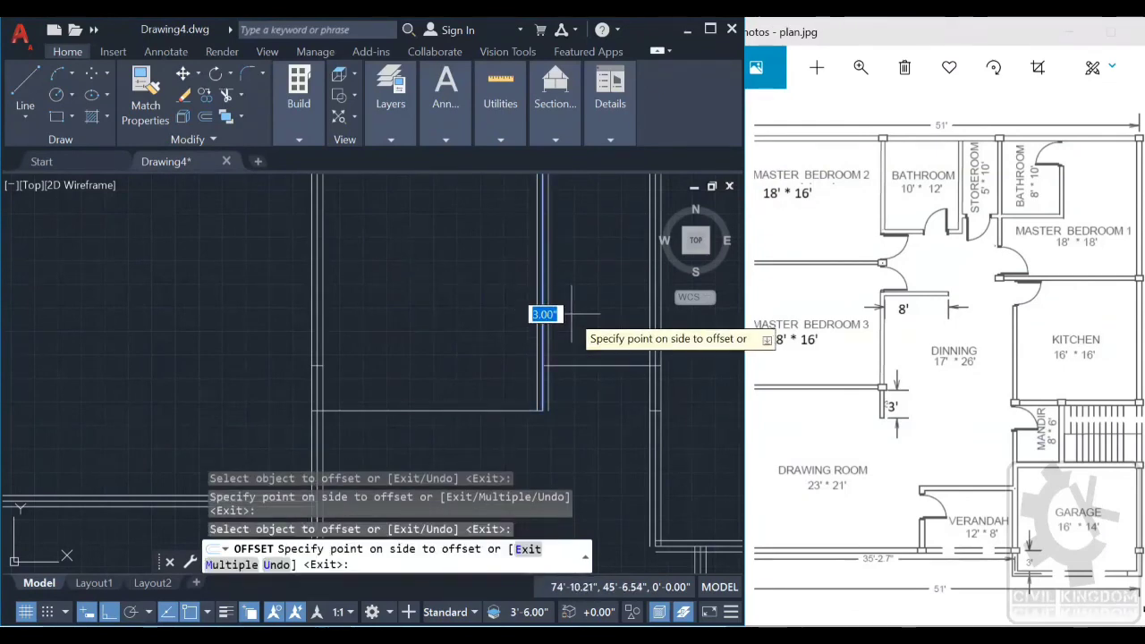
click(571, 313)
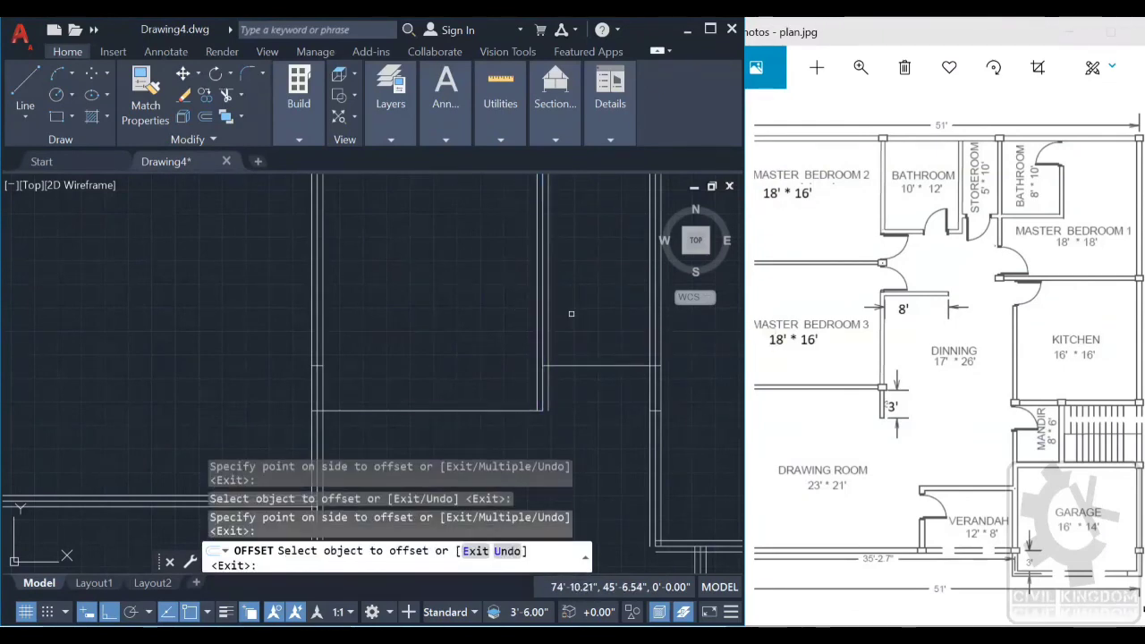
Step: Offset the storeroom's bottom wall line 3" upward and 3" downward
click(583, 366)
click(595, 381)
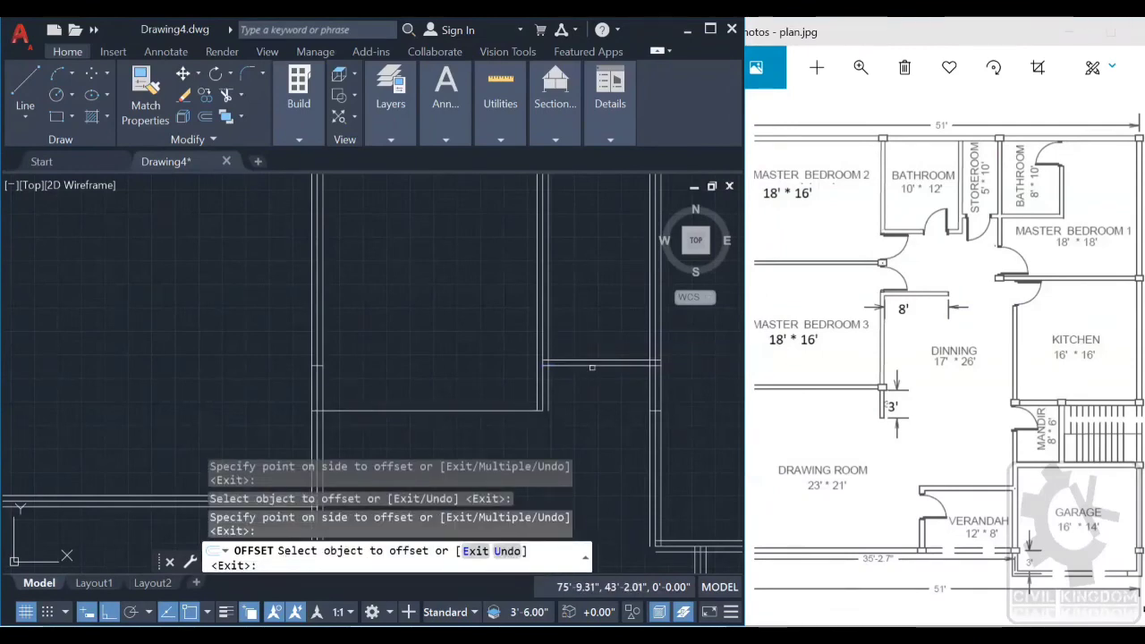
click(590, 365)
click(577, 402)
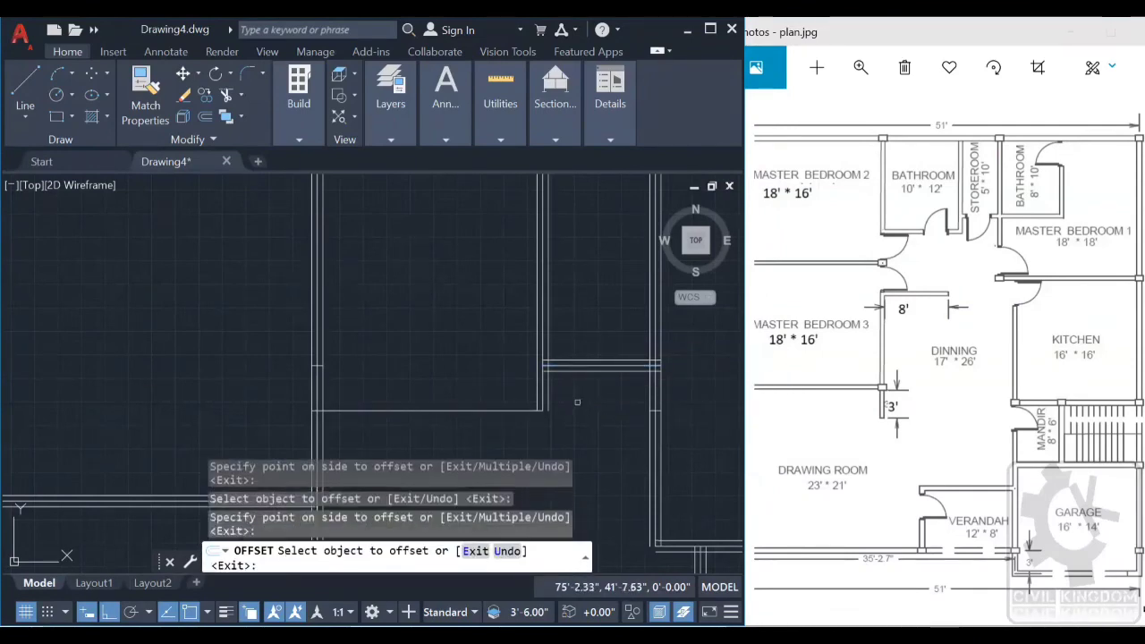
Step: Offset the bathroom's bottom wall line 3" upward and 3" downward
click(490, 411)
click(455, 387)
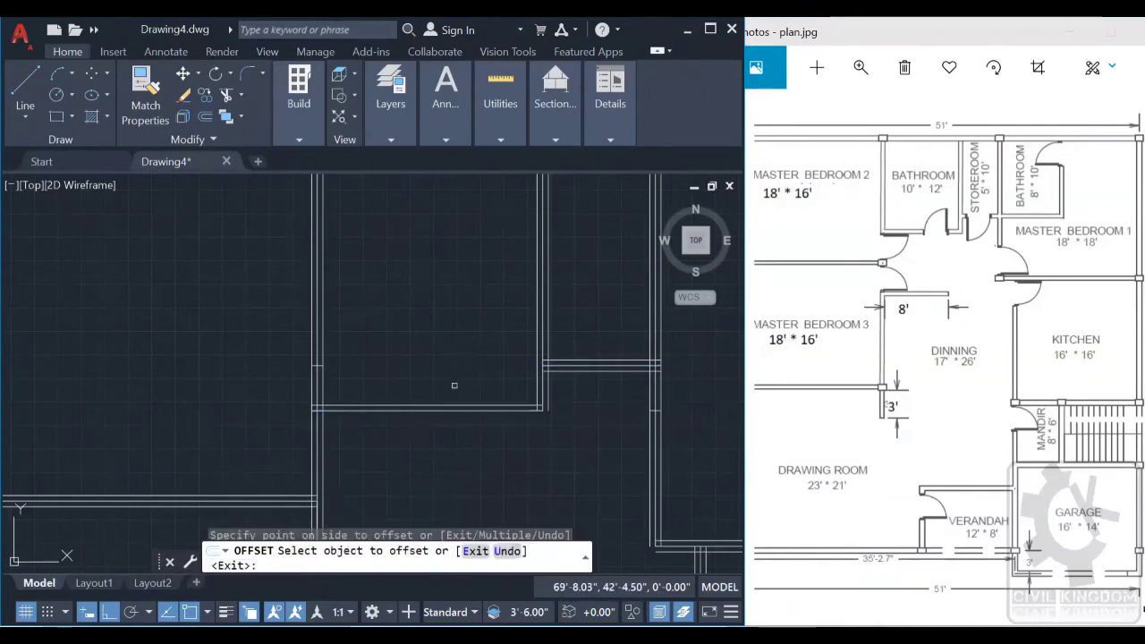
click(452, 411)
click(460, 436)
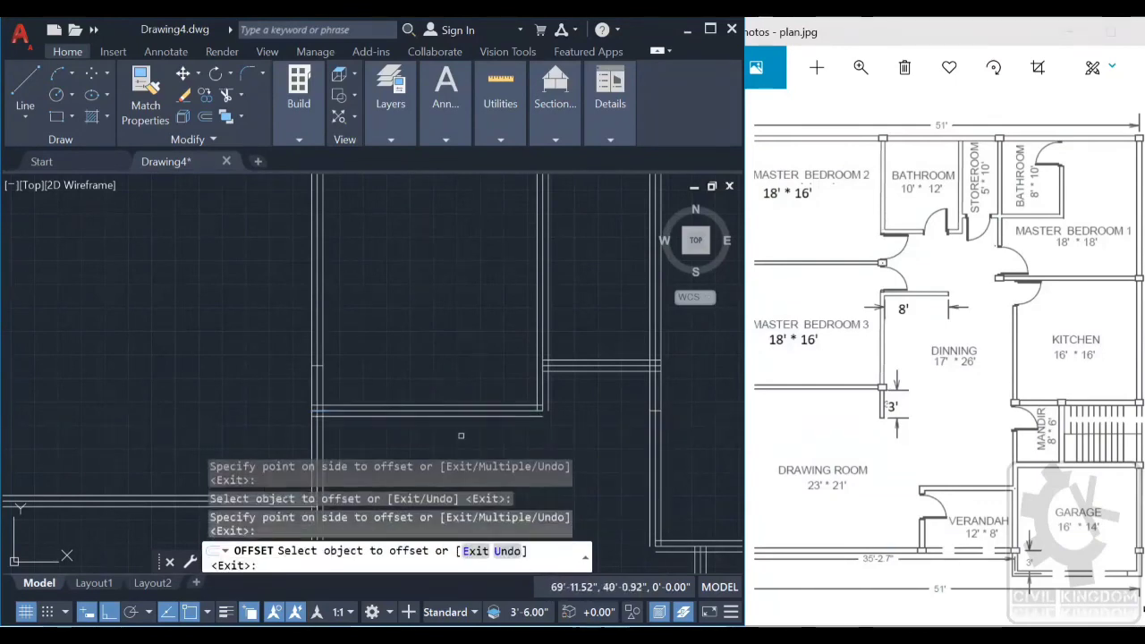
scroll(461, 436, down, 3)
middle_drag(459, 382, 461, 185)
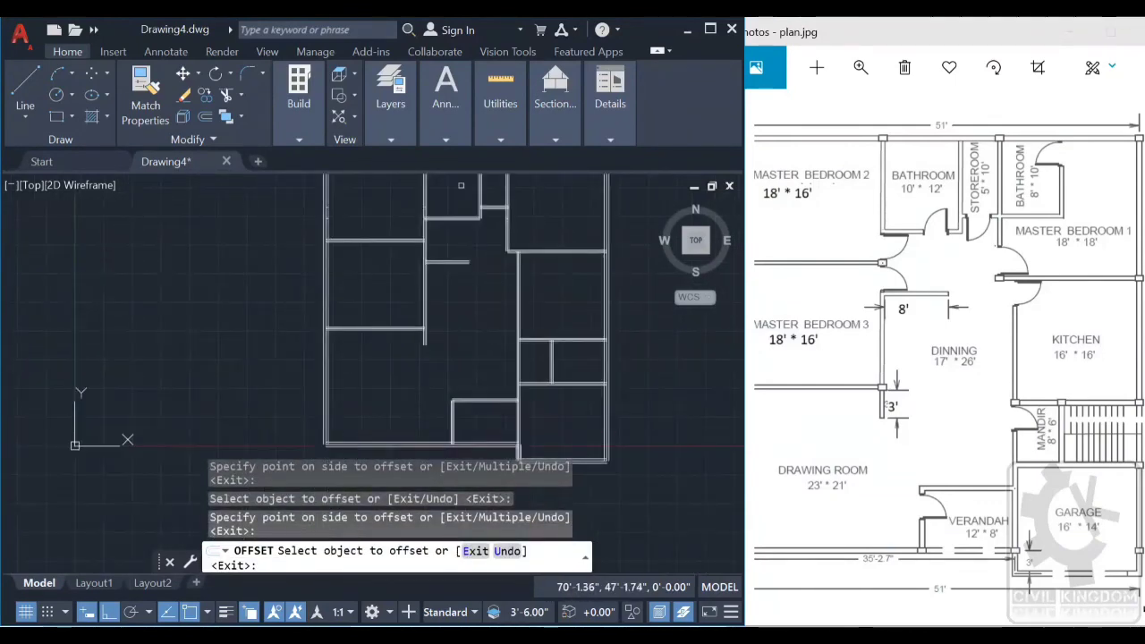
scroll(510, 316, down, 2)
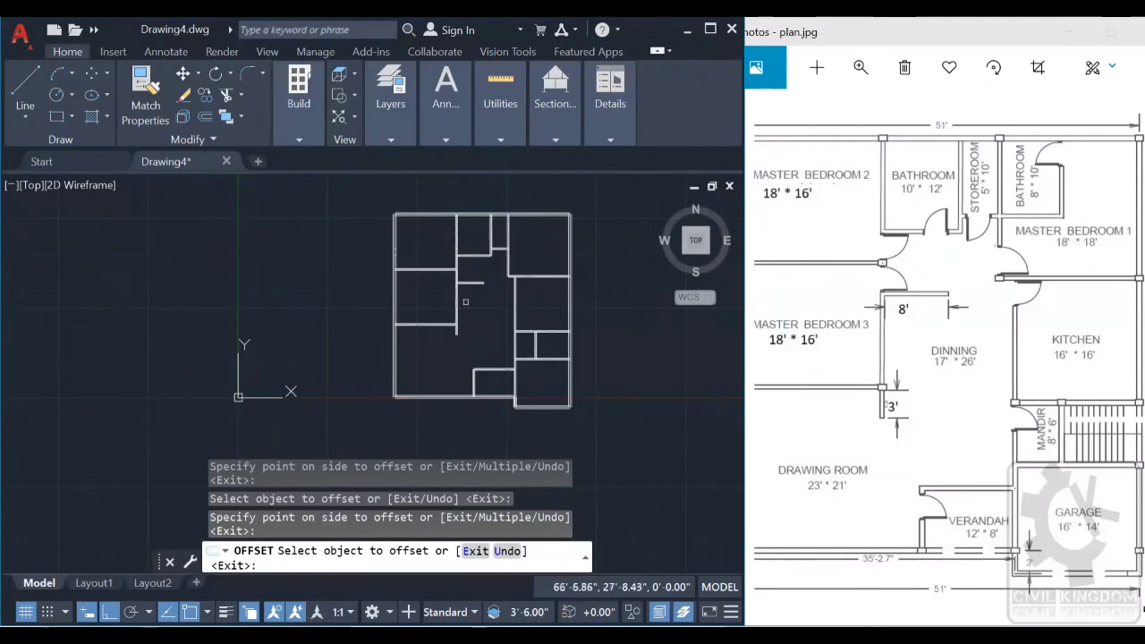
scroll(429, 232, up, 2)
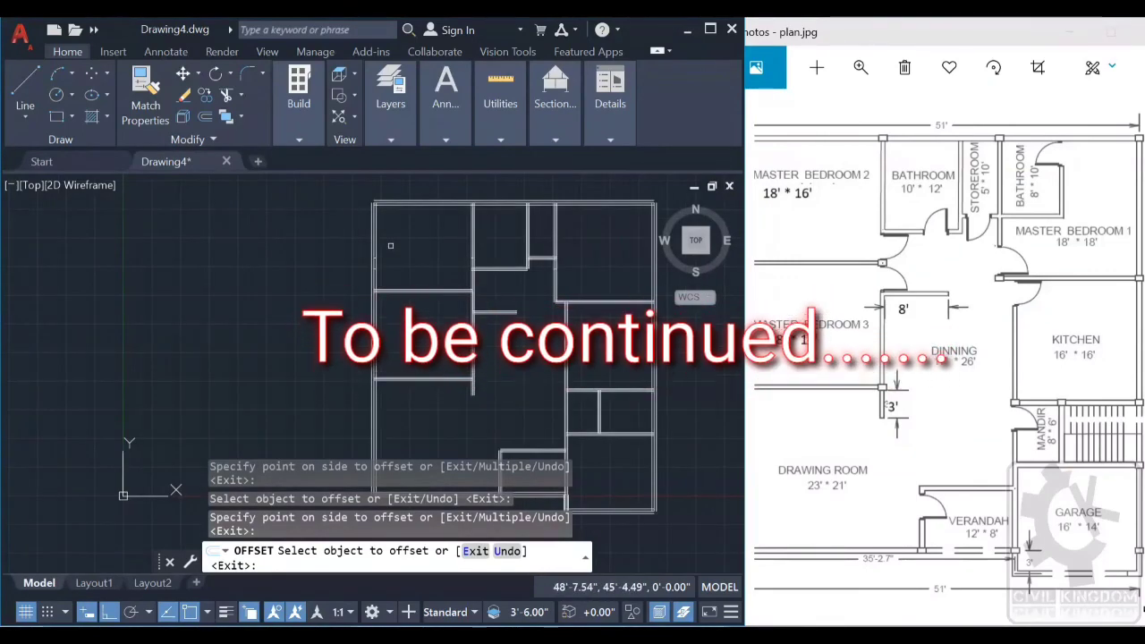